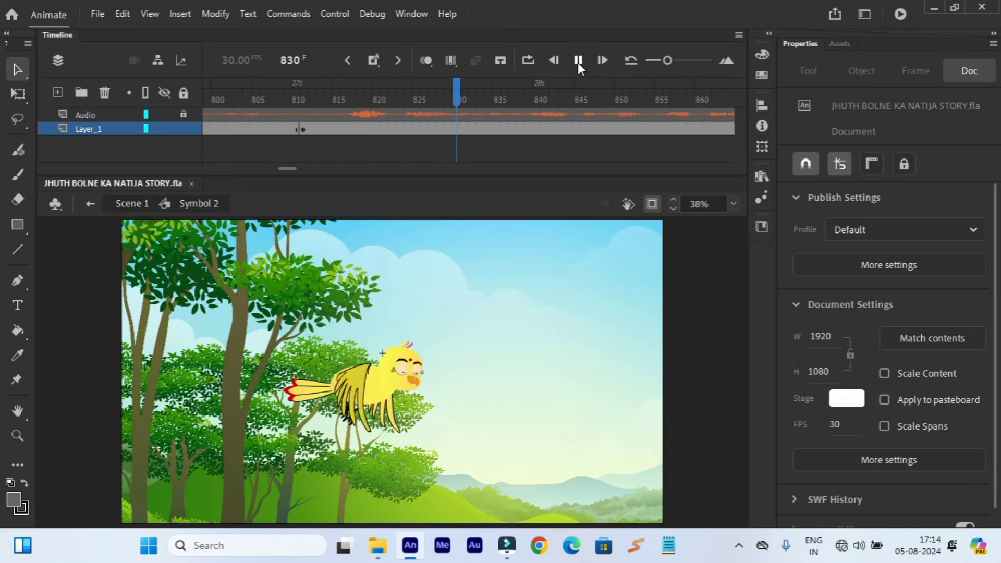
# Stop playback and review the bird scene before the cut at frame 811, going back towards its starting keyframe.
pyautogui.click(578, 61)
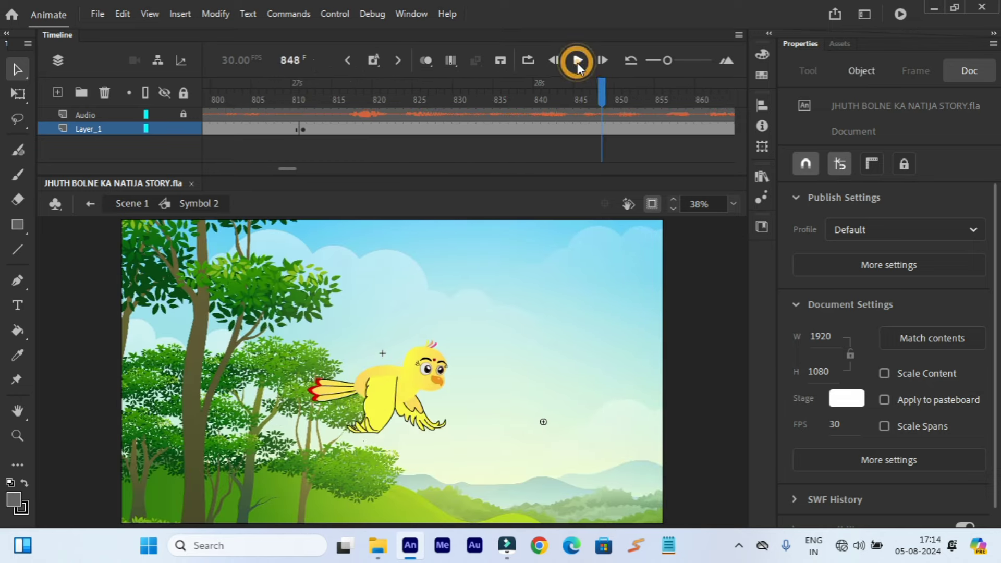
pyautogui.click(277, 101)
pyautogui.press('.')
pyautogui.press('.')
pyautogui.press('.')
pyautogui.press('.')
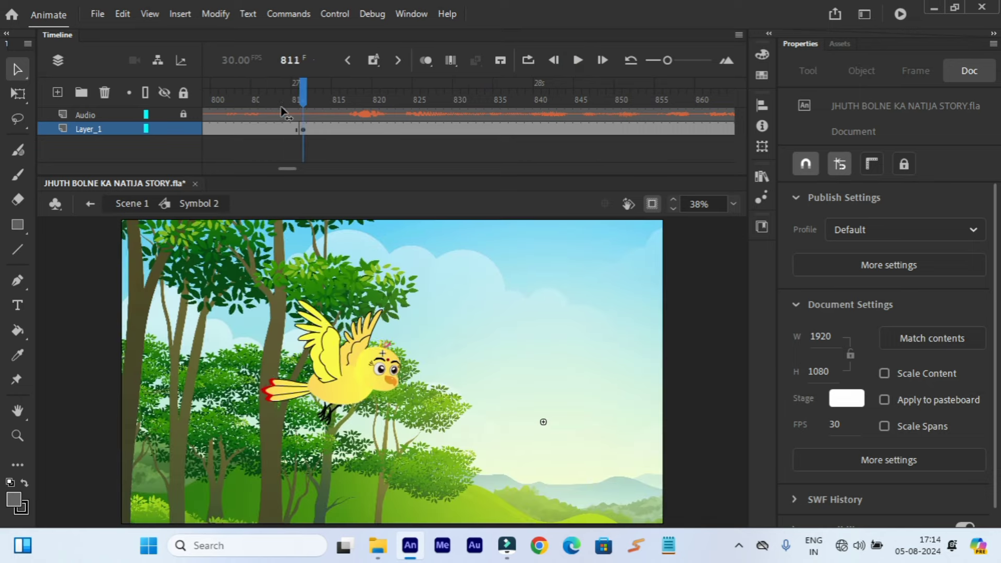
pyautogui.moveTo(281, 111); pyautogui.dragTo(246, 116)
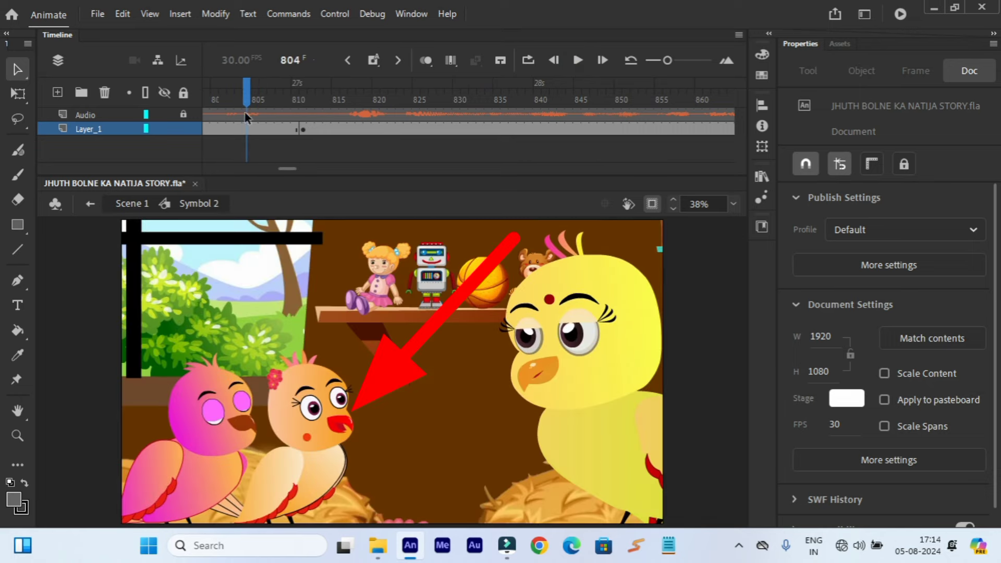
pyautogui.moveTo(291, 170); pyautogui.dragTo(286, 168)
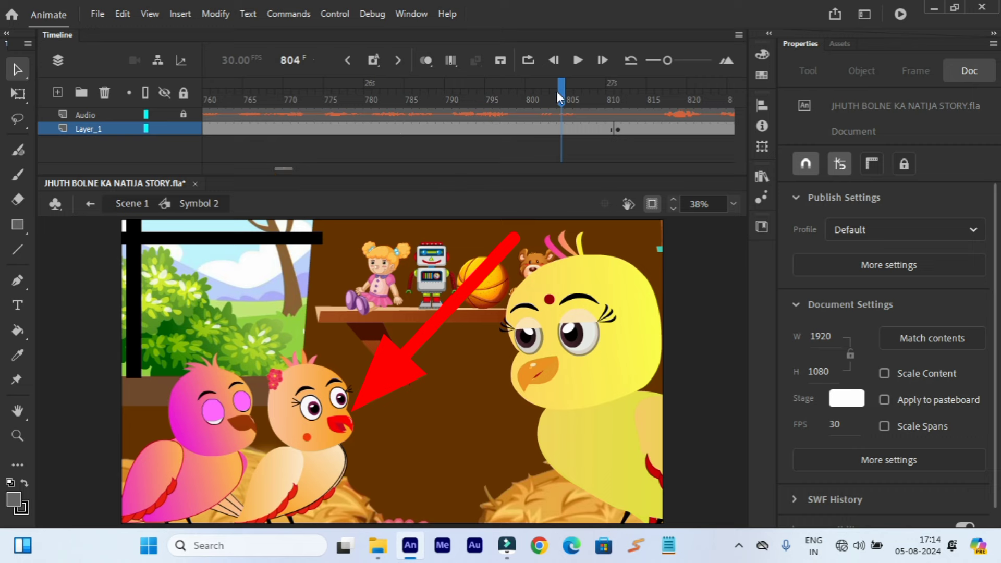
pyautogui.moveTo(563, 93); pyautogui.dragTo(340, 130)
pyautogui.moveTo(287, 166); pyautogui.dragTo(260, 173)
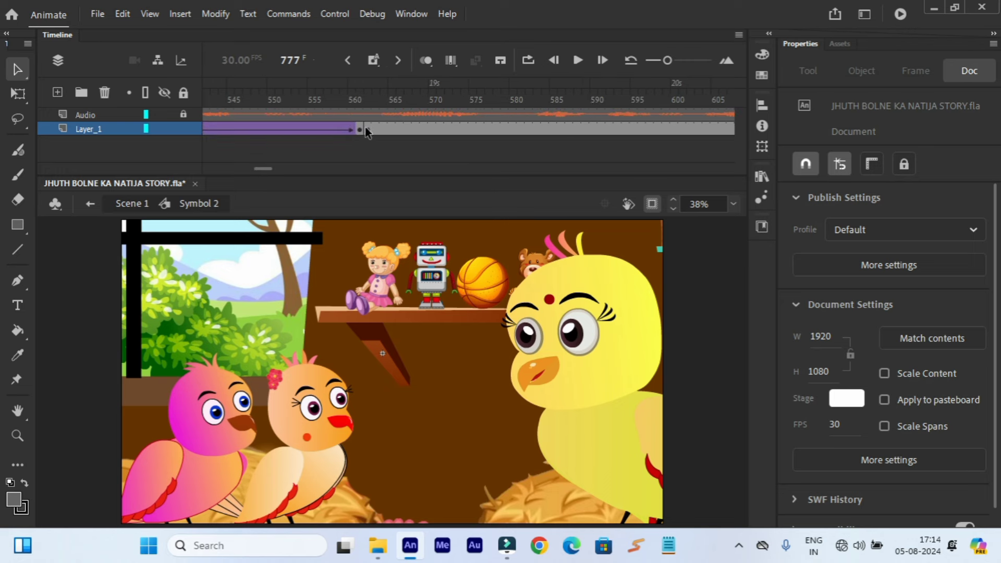
# Inspect the room scene instance at keyframe 562, open its symbol, and compare frame 334 with frame 1.
pyautogui.click(366, 130)
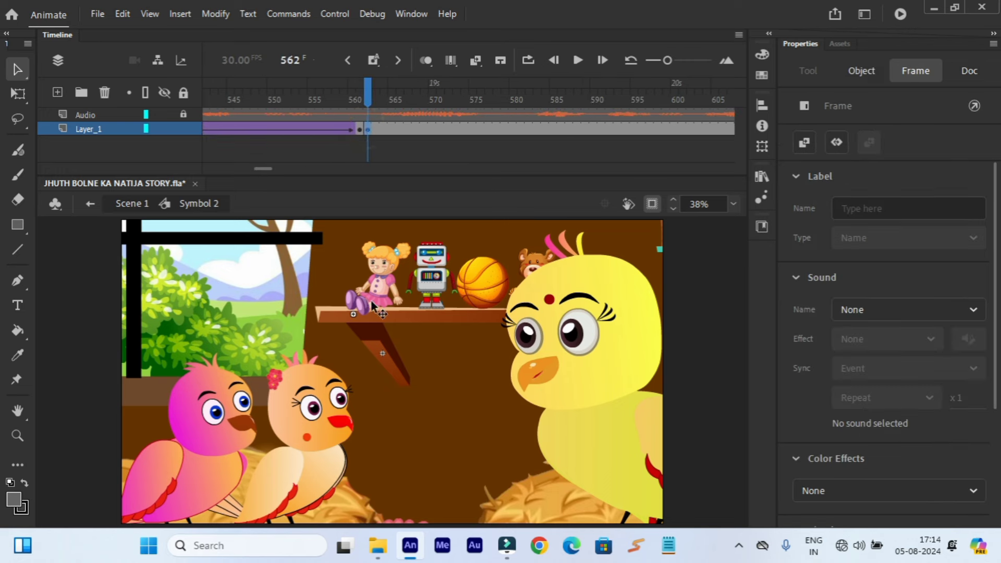
pyautogui.click(395, 386)
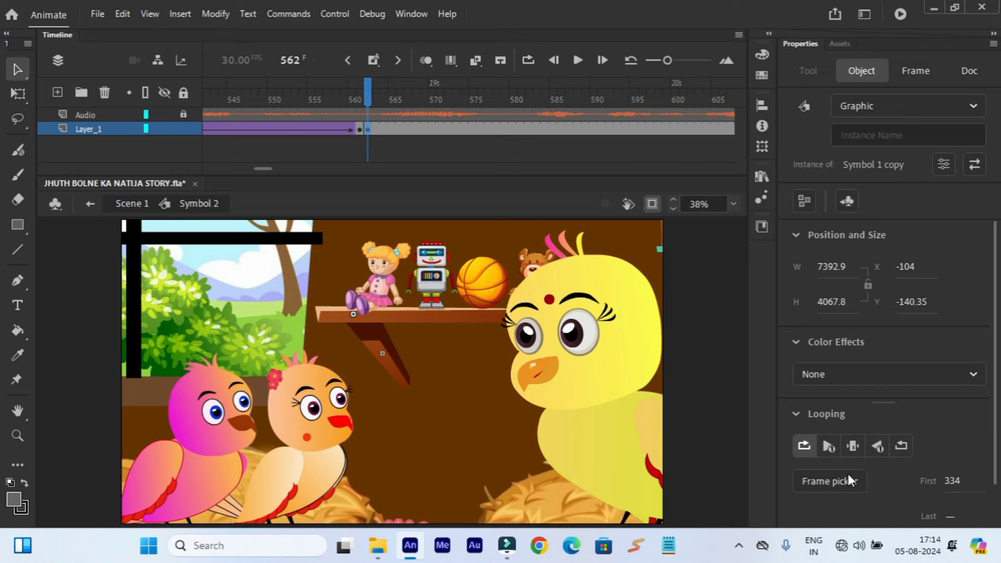
pyautogui.doubleClick(484, 408)
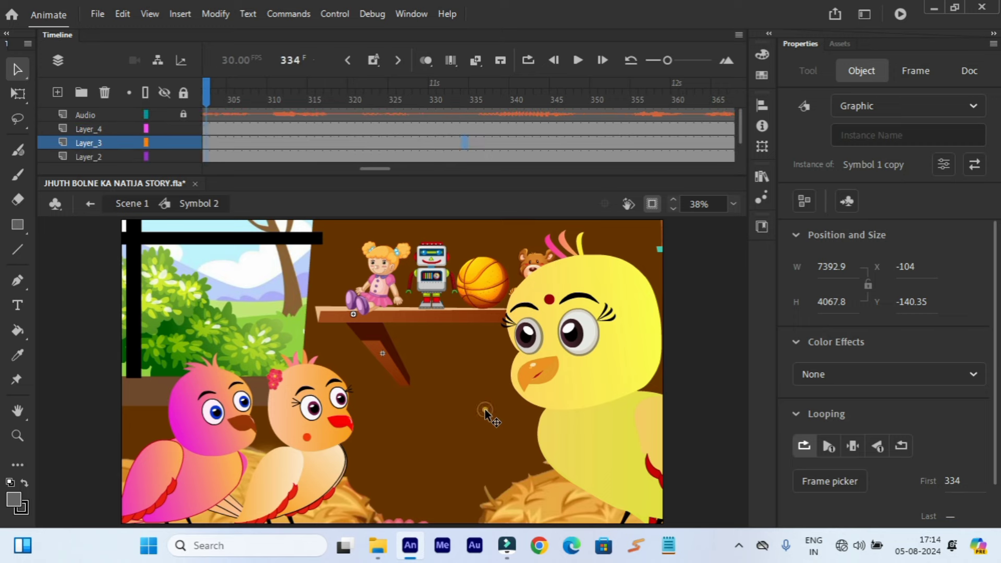
pyautogui.click(466, 83)
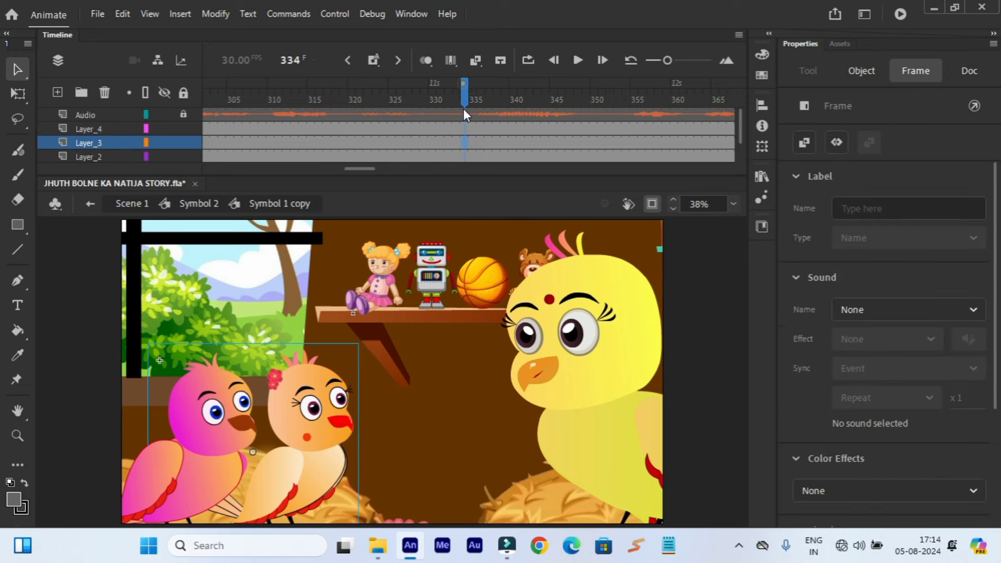
pyautogui.click(339, 187)
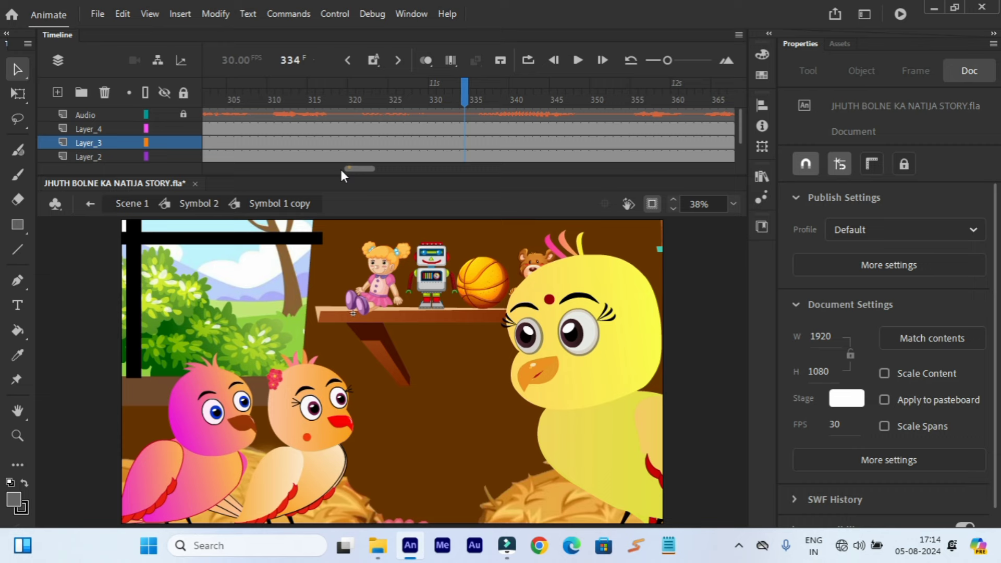
pyautogui.moveTo(341, 169); pyautogui.dragTo(205, 168)
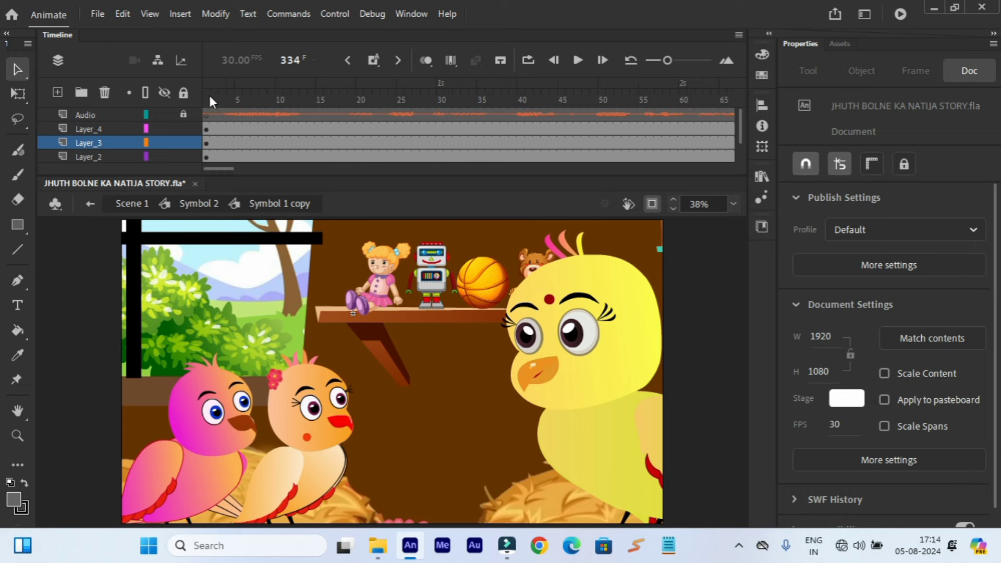
pyautogui.click(208, 87)
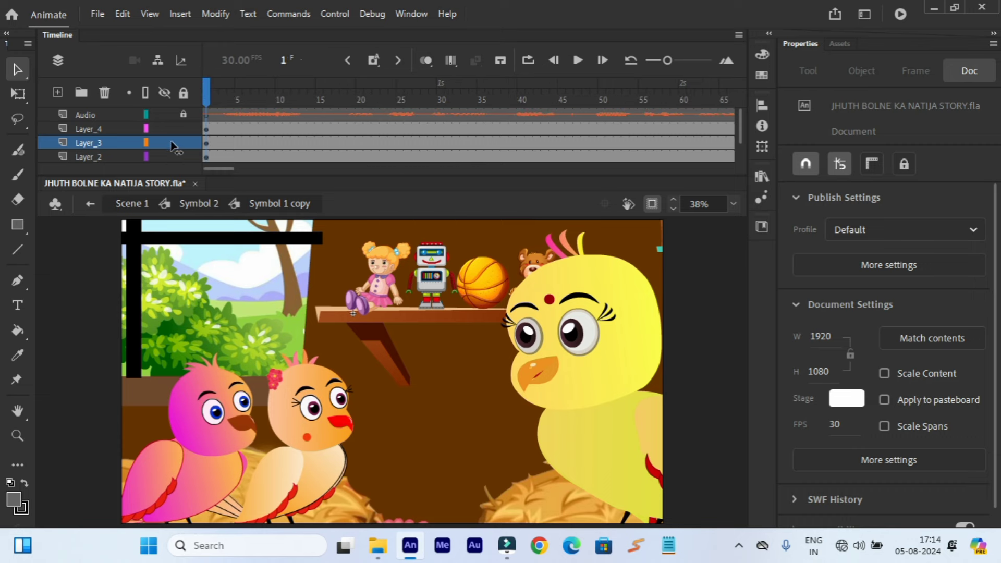
# Return to Symbol 2 and set the looping First frame of the room scene instance at frame 562 to 1.
pyautogui.click(86, 203)
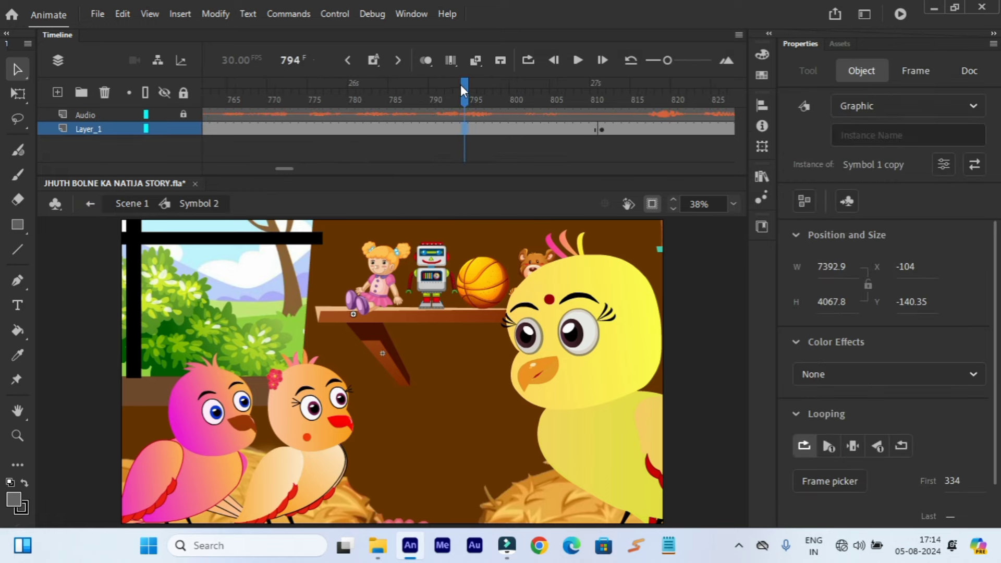
pyautogui.moveTo(460, 84)
pyautogui.mouseDown()
pyautogui.moveTo(604, 86)
pyautogui.moveTo(481, 86)
pyautogui.mouseUp()
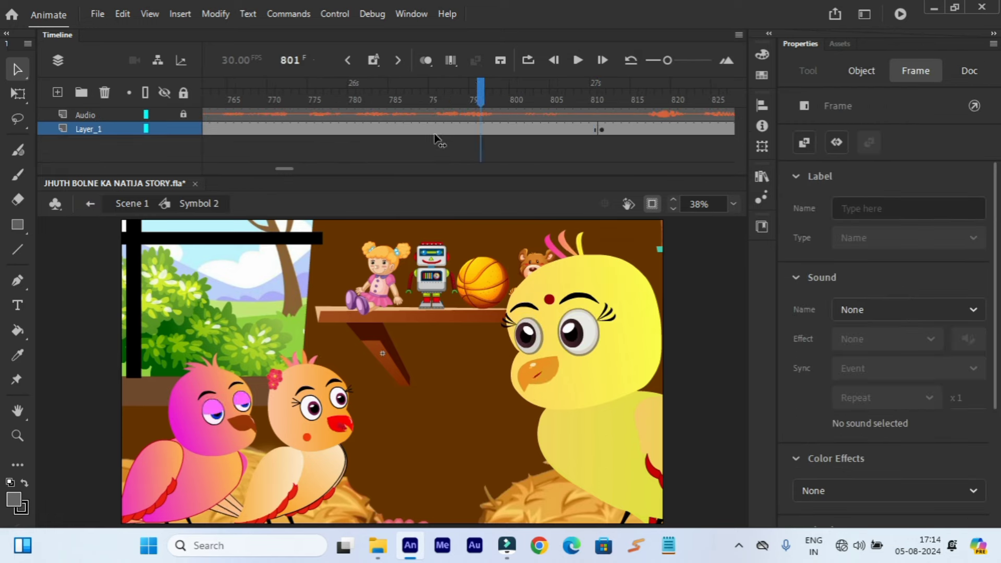
pyautogui.click(282, 165)
pyautogui.hscroll(-5, 281, 166)
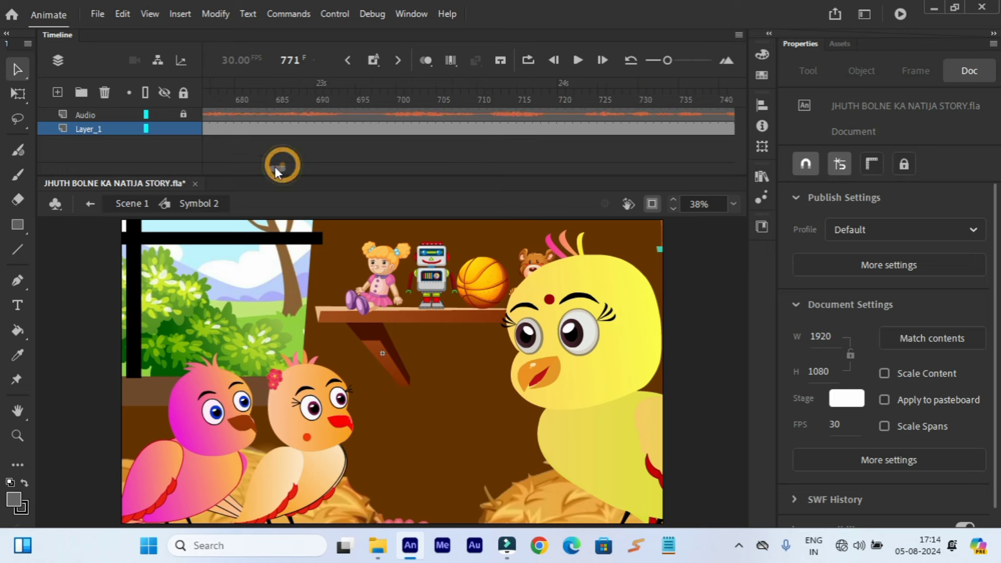
pyautogui.hscroll(-5, 274, 167)
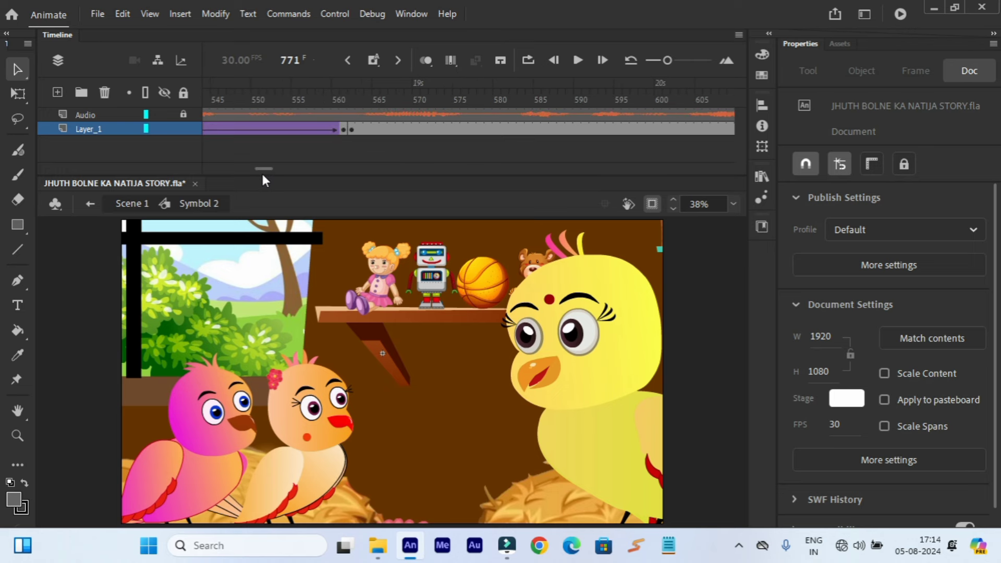
pyautogui.click(354, 99)
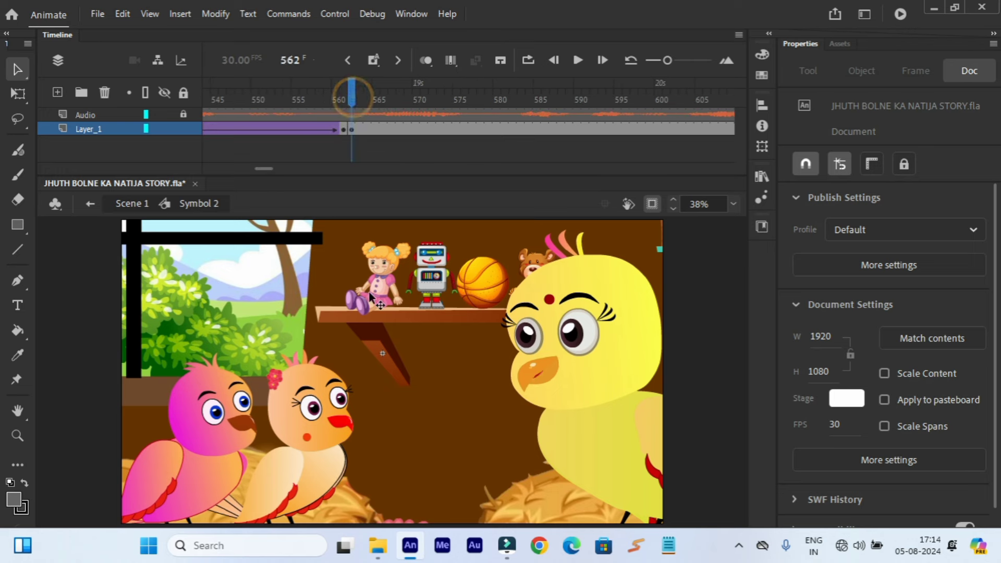
pyautogui.click(371, 315)
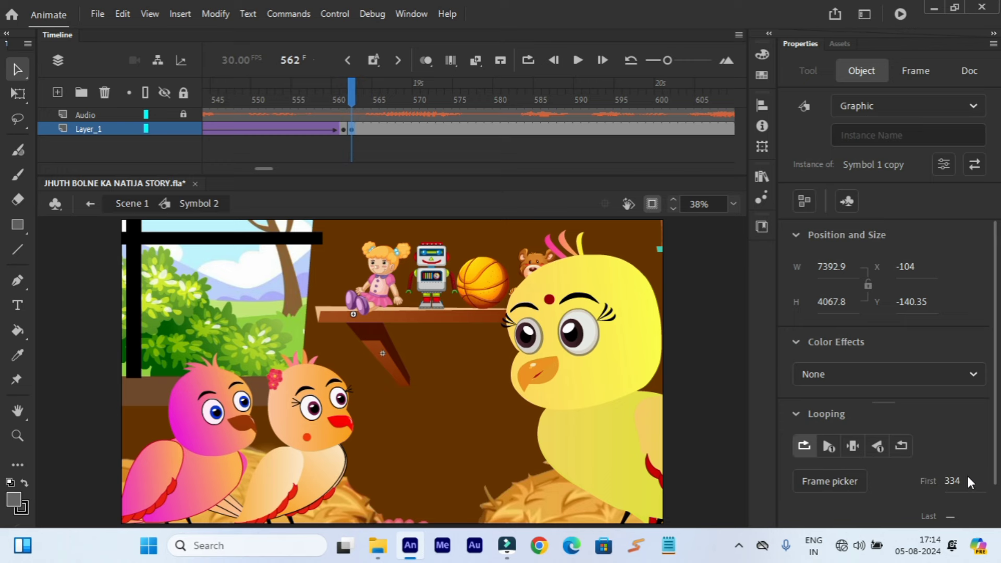
pyautogui.click(952, 479)
pyautogui.write('1')
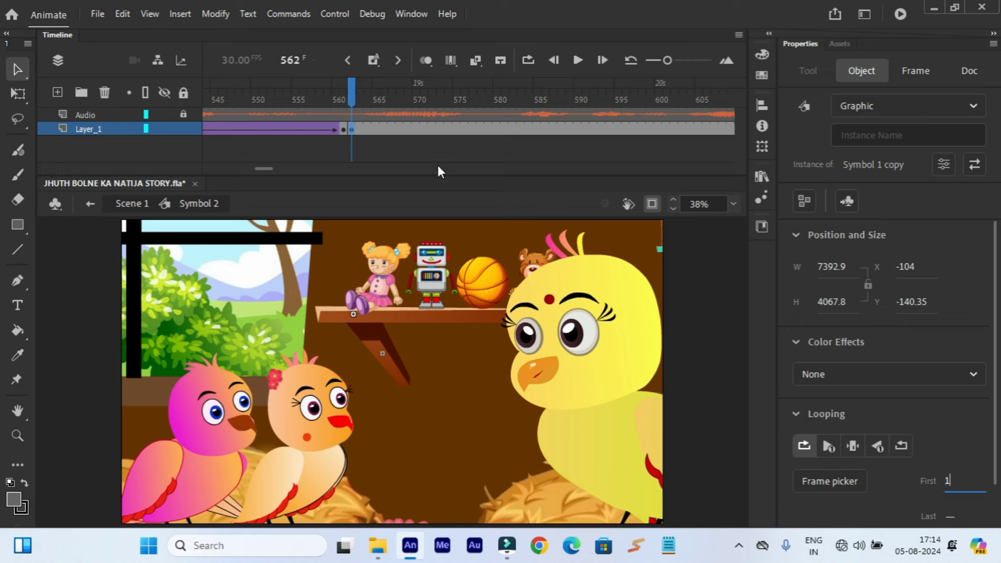
# Play Symbol 2 from frame 562 into the flying bird scene, stop it, and return to frame 1.
pyautogui.click(577, 64)
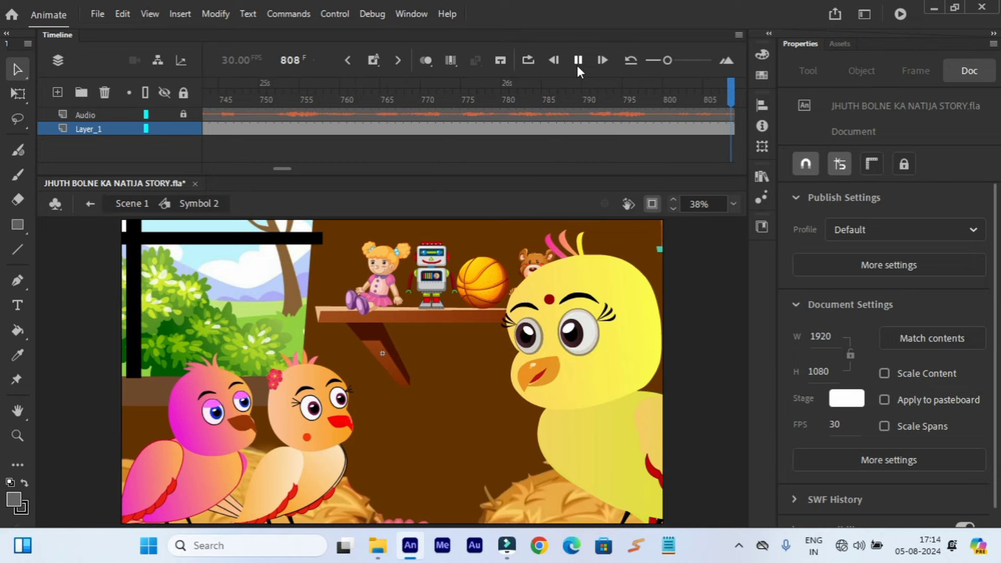
pyautogui.click(577, 61)
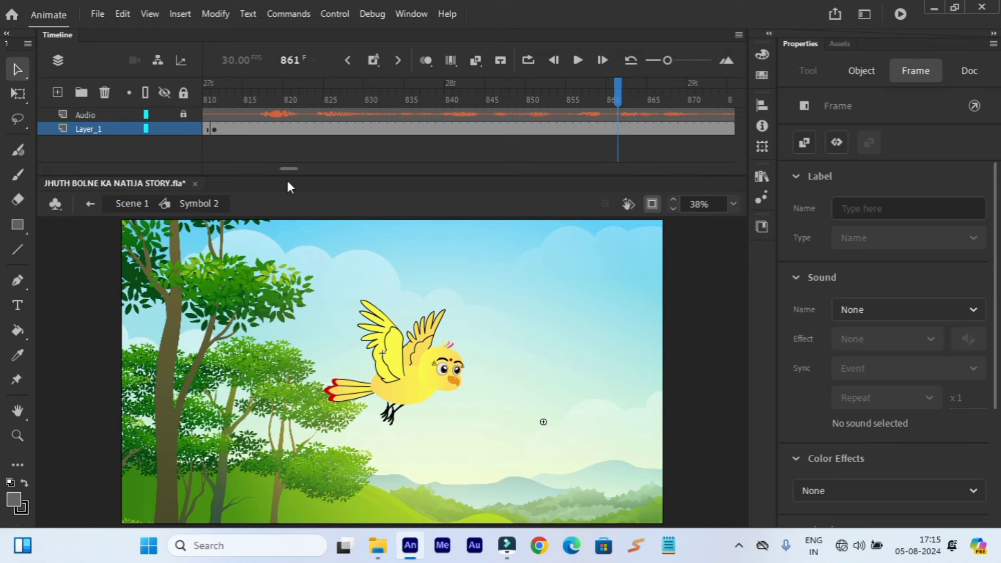
pyautogui.moveTo(290, 169); pyautogui.dragTo(174, 157)
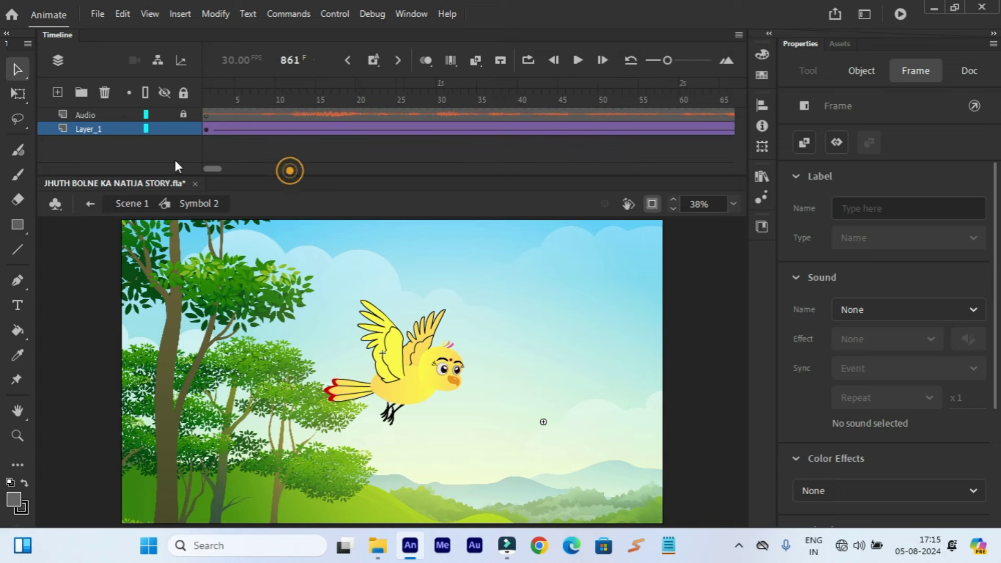
pyautogui.click(206, 93)
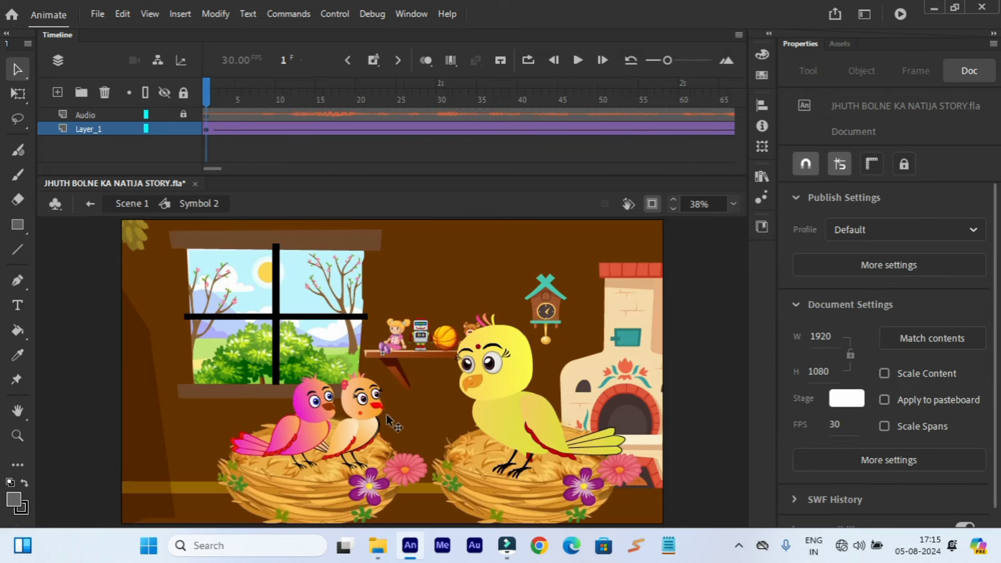
# Preview the opening animation with a close view of the small birds, and rewind to frame 1.
pyautogui.click(17, 436)
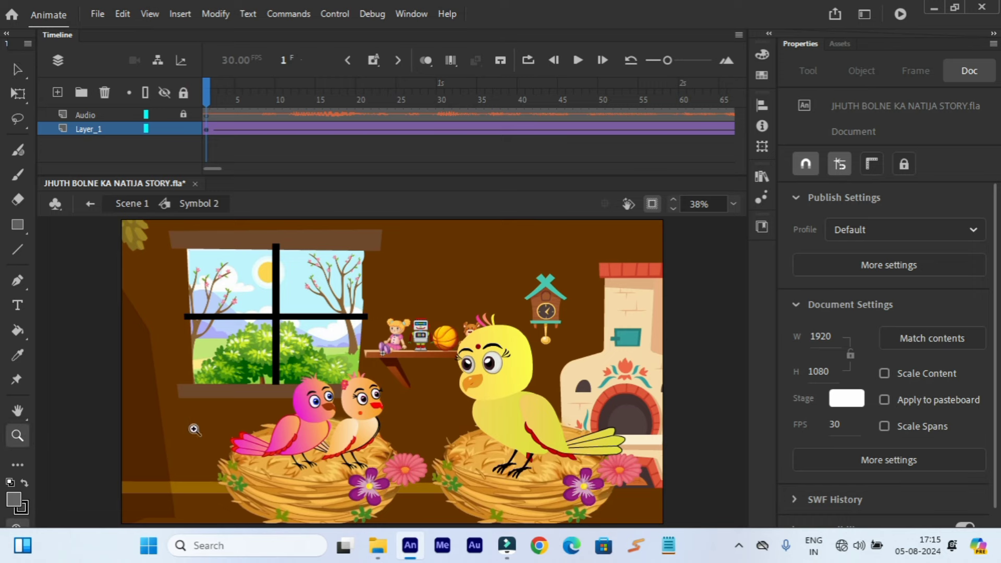
pyautogui.click(367, 413)
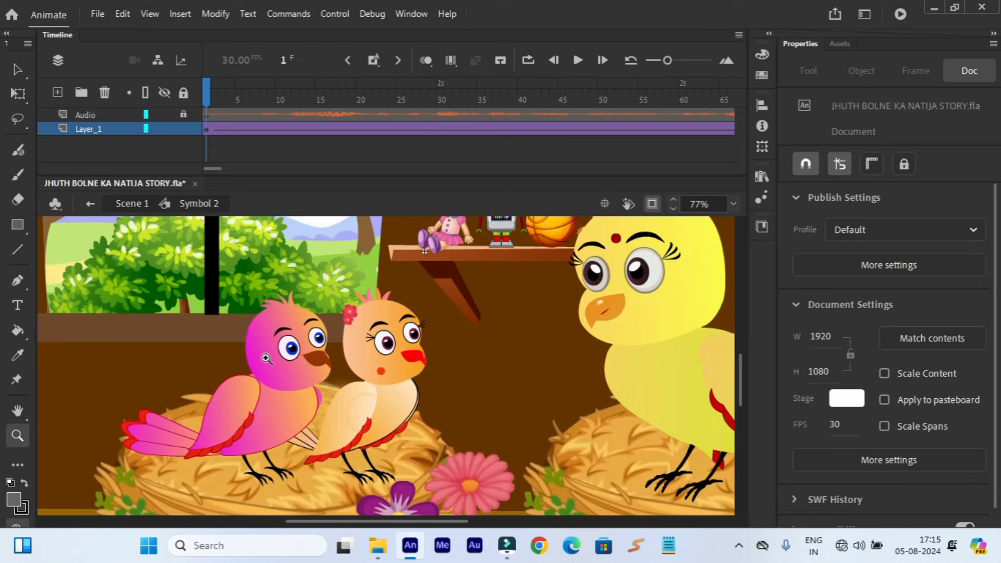
pyautogui.click(10, 76)
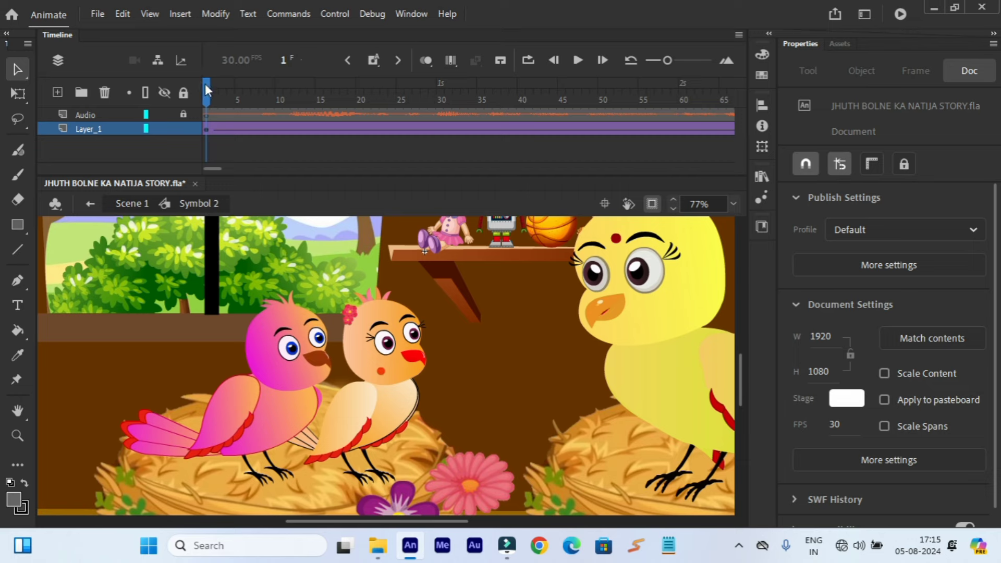
pyautogui.press('Return')
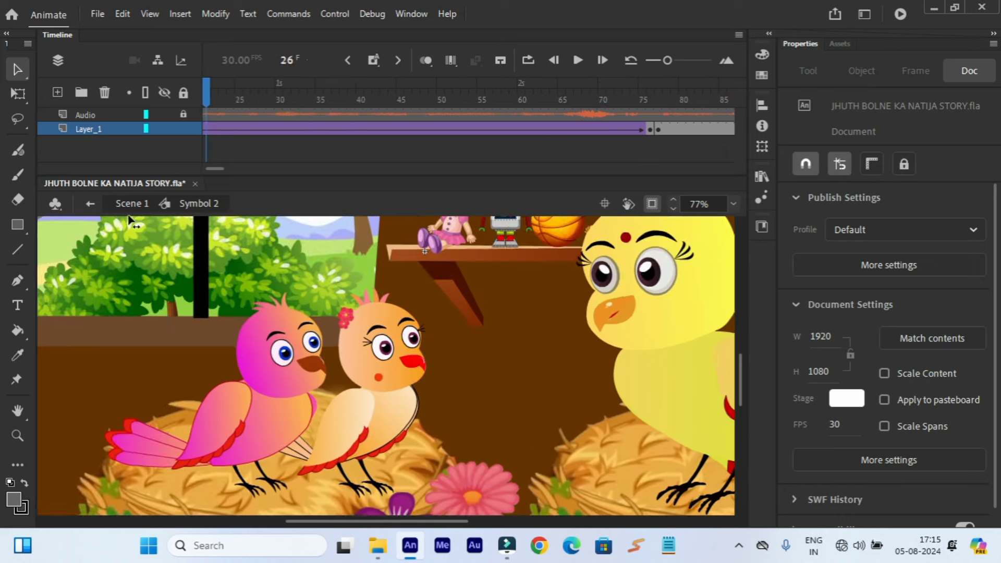
pyautogui.hotkey('shift', ',')
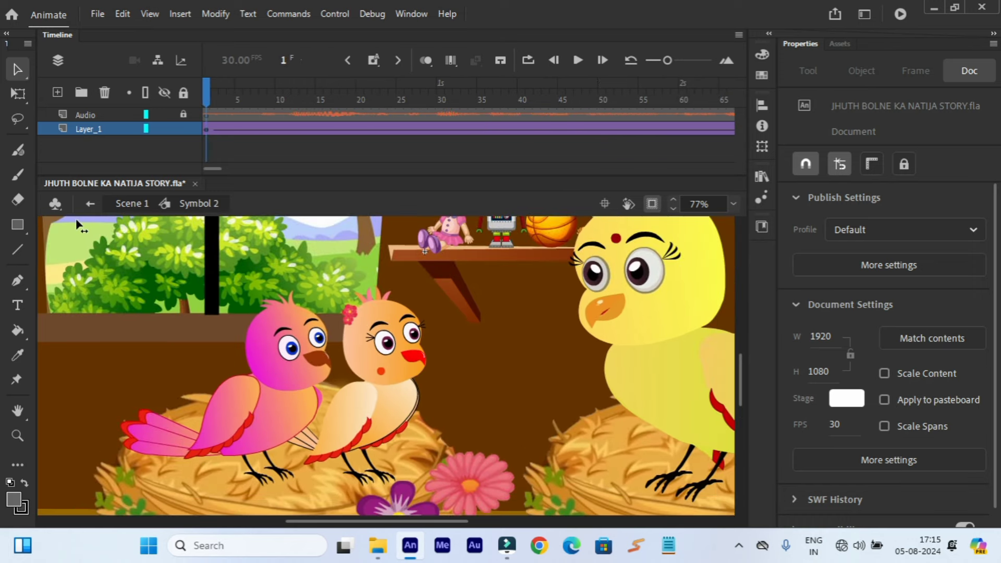
# Open the room scene's Symbol 1 for editing and go to its first frame with nothing selected.
pyautogui.doubleClick(370, 350)
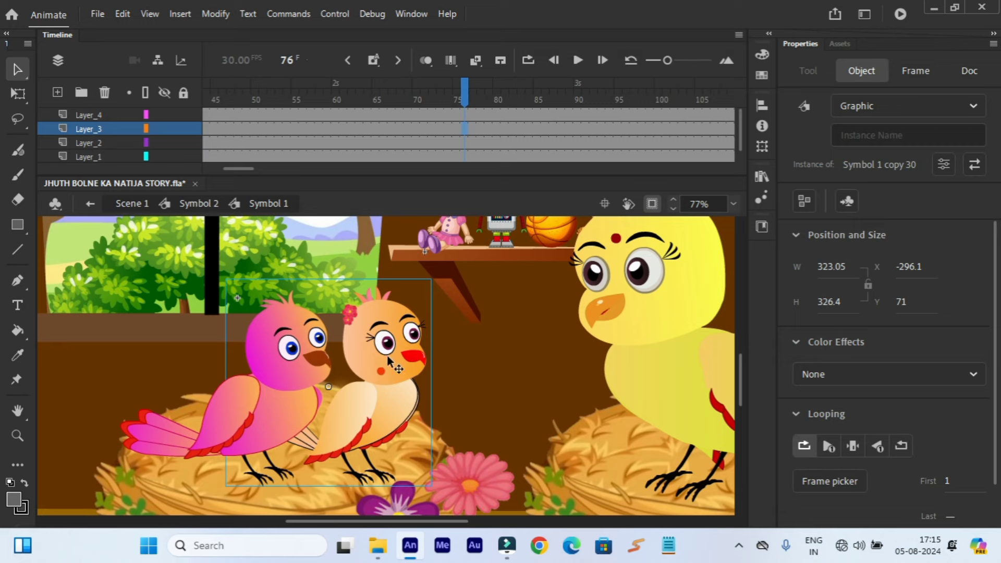
pyautogui.moveTo(232, 162); pyautogui.dragTo(209, 167)
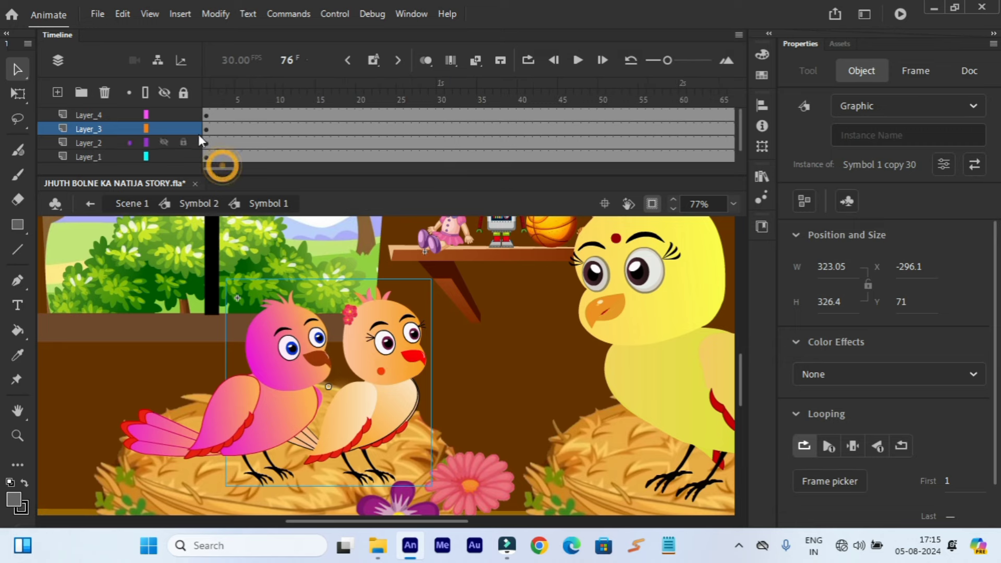
pyautogui.click(207, 99)
pyautogui.click(436, 416)
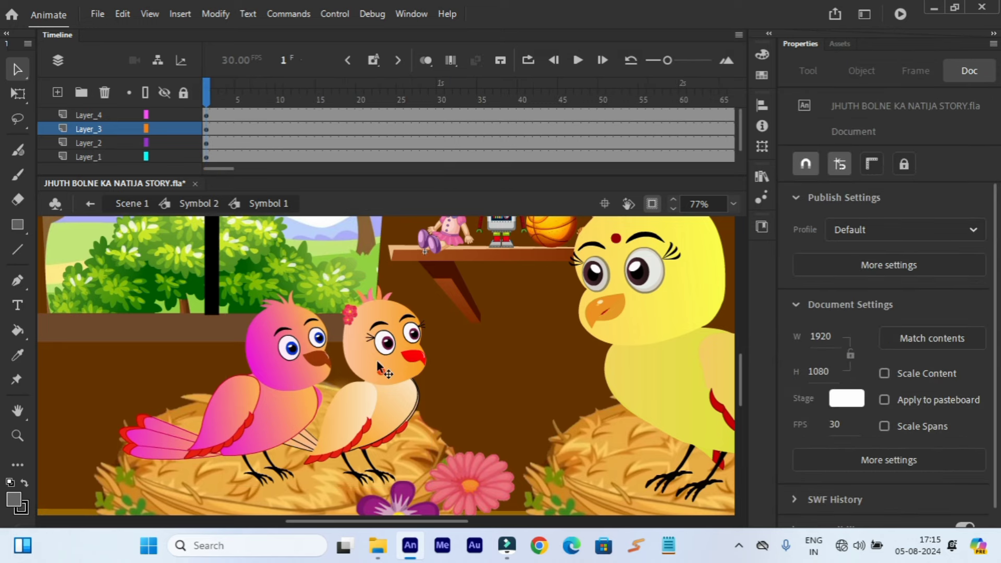
# Open the orange bird's head symbol, Symbol 6 copy, inside Symbol 1 copy 30, and check its two eye groups up close.
pyautogui.doubleClick(379, 364)
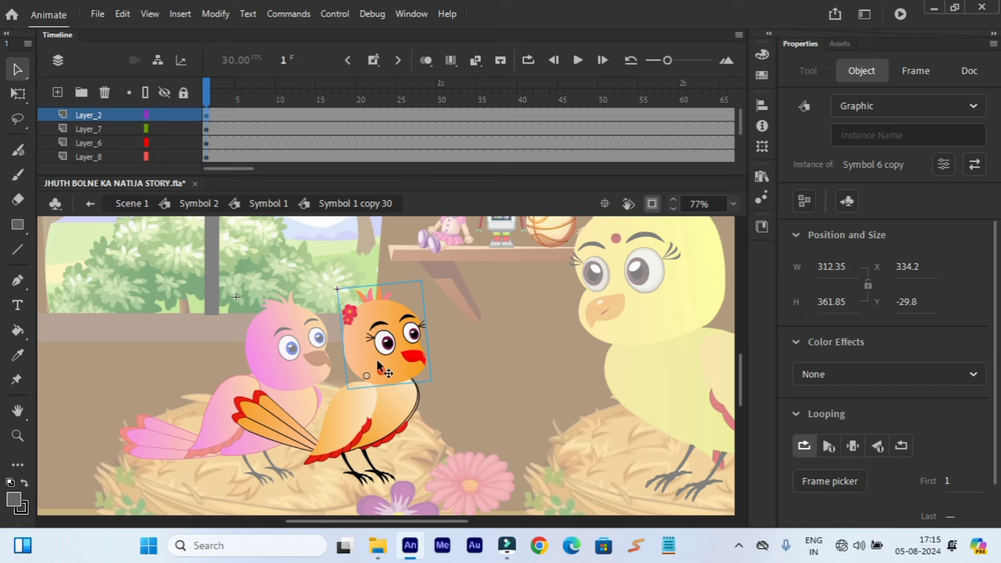
pyautogui.doubleClick(386, 343)
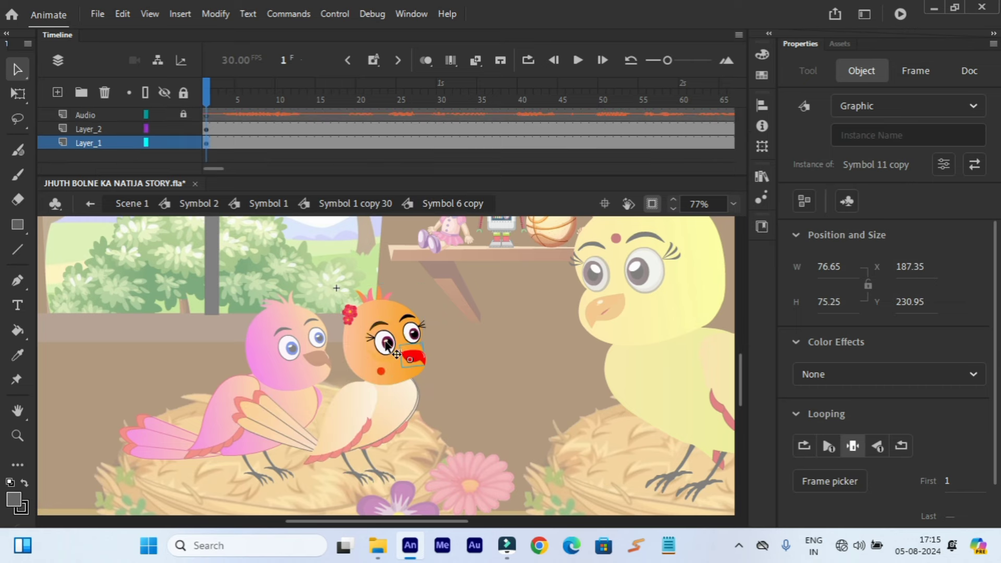
pyautogui.click(377, 349)
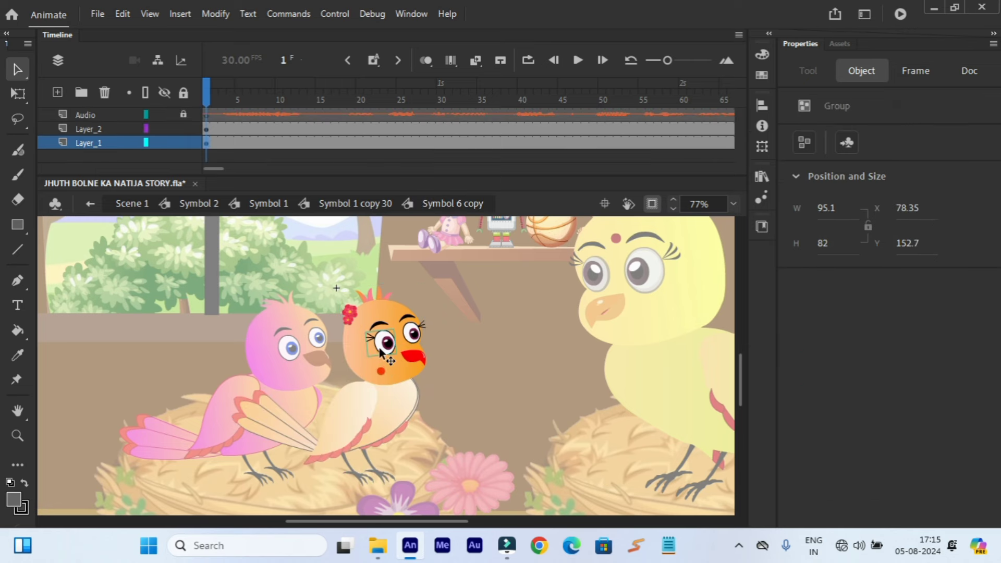
pyautogui.click(416, 339)
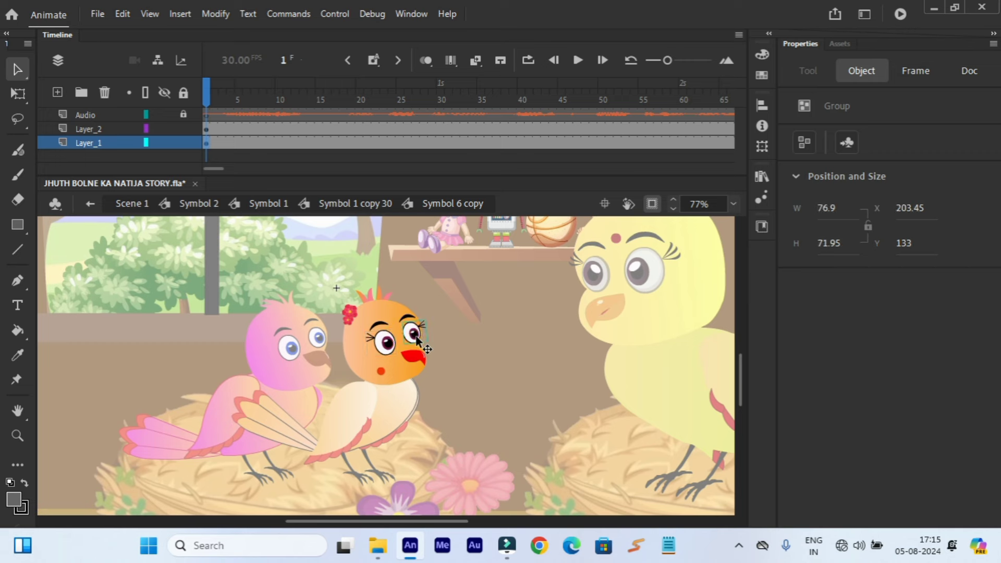
pyautogui.click(391, 348)
pyautogui.doubleClick(390, 347)
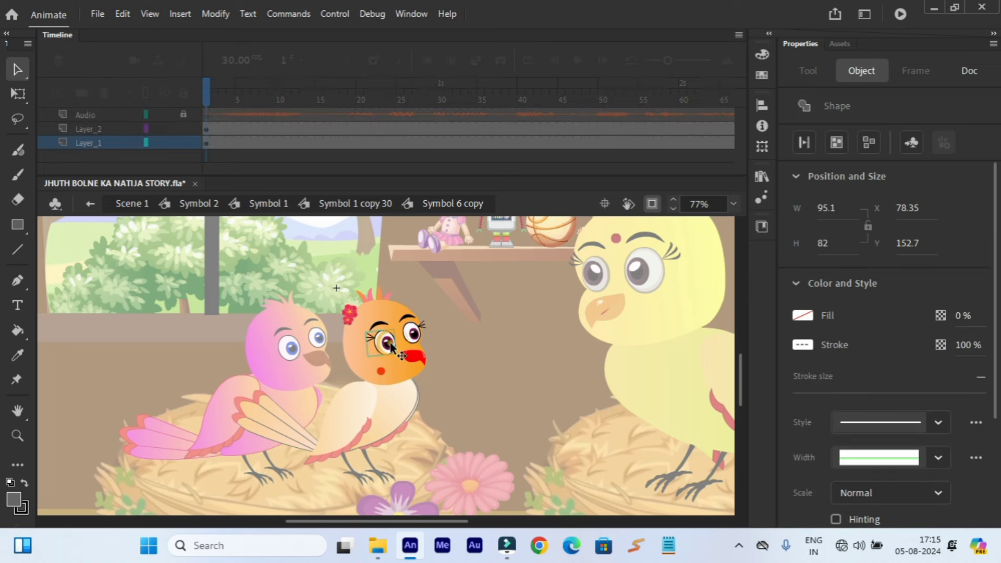
pyautogui.doubleClick(445, 421)
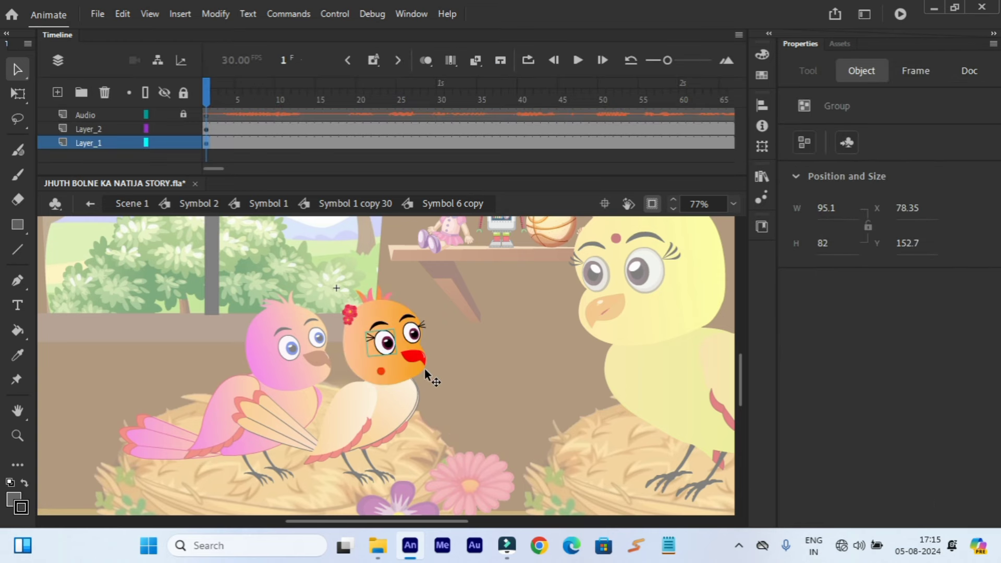
pyautogui.click(21, 440)
pyautogui.click(409, 342)
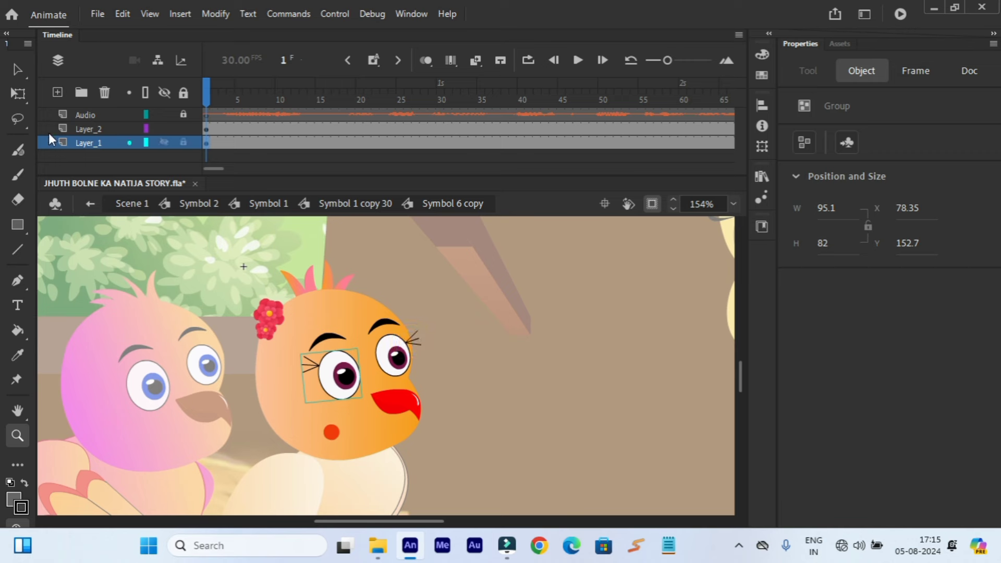
pyautogui.click(17, 70)
pyautogui.click(277, 327)
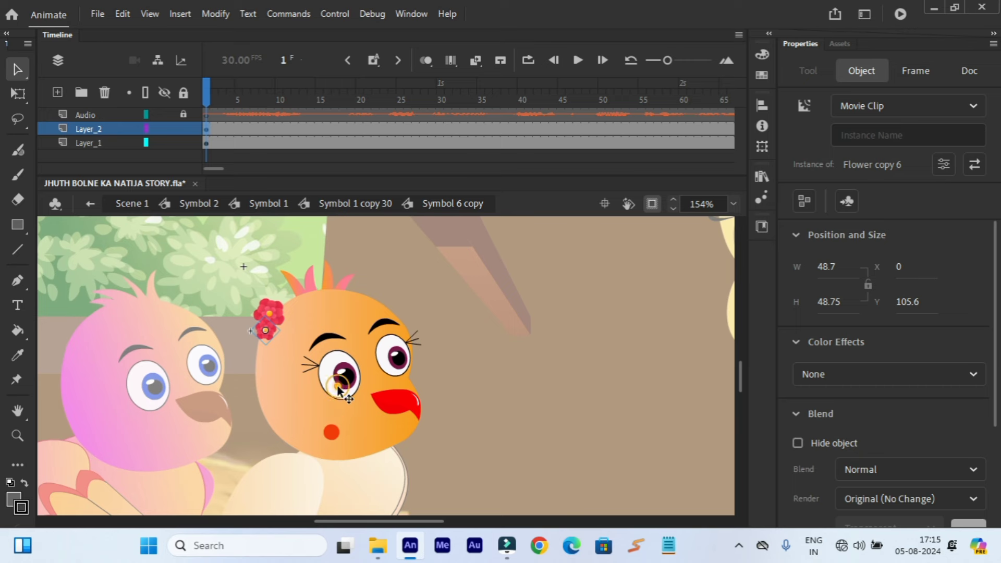
pyautogui.click(338, 386)
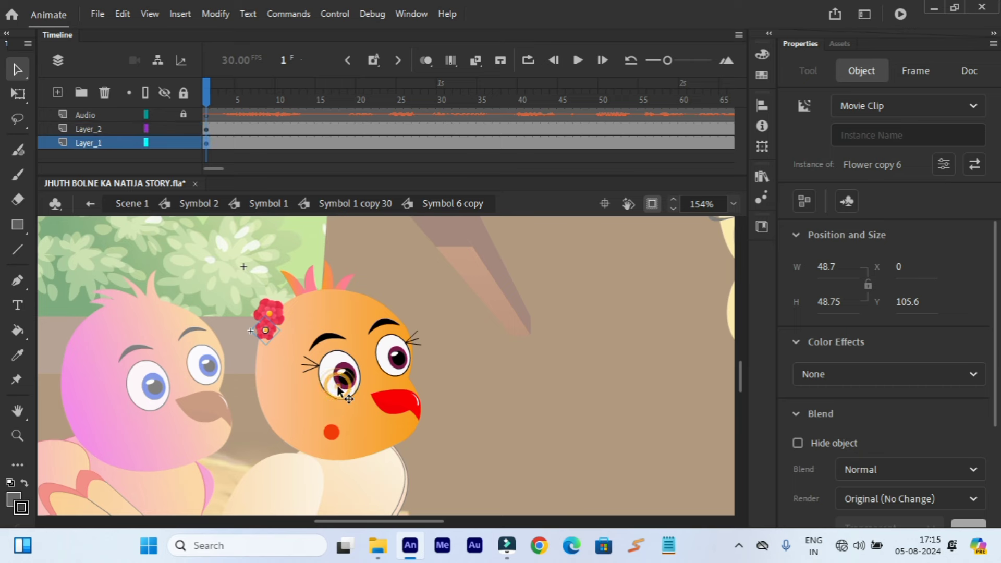
pyautogui.click(390, 358)
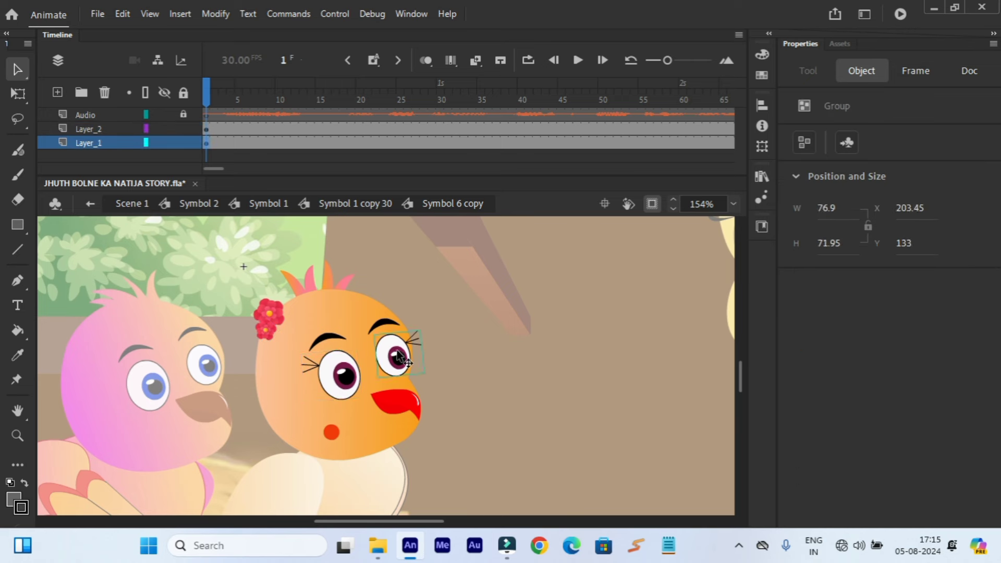
# Convert both eye groups and both eyebrows into one Graphic symbol, and test it by moving it off the face and undoing the move.
pyautogui.click(345, 376)
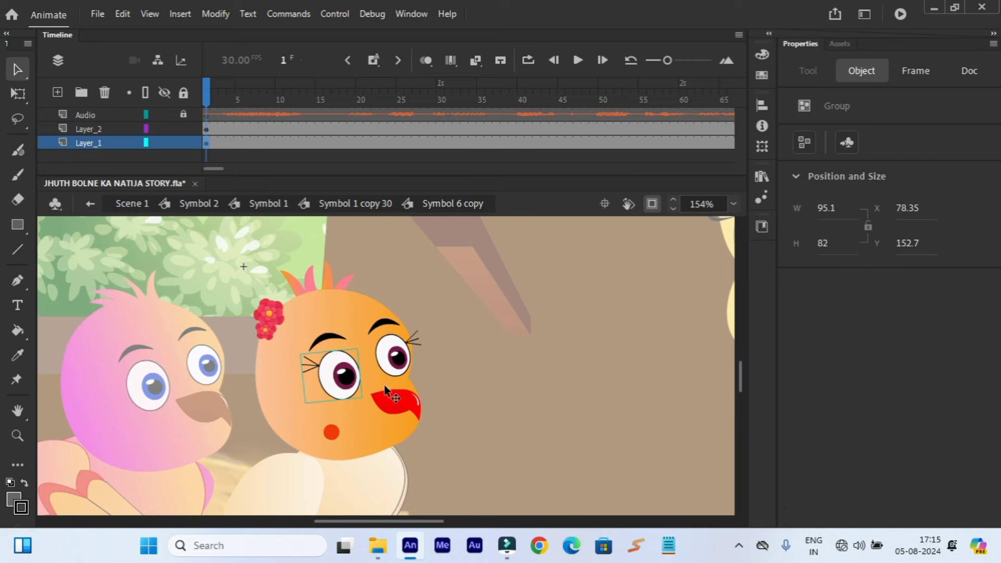
pyautogui.keyDown('shift'); pyautogui.click(400, 359); pyautogui.keyUp('shift')
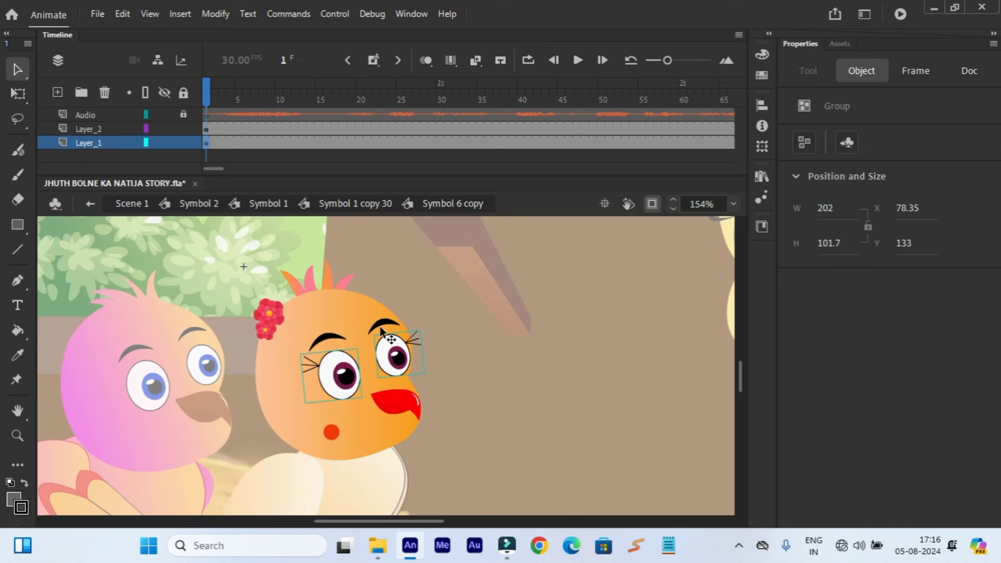
pyautogui.keyDown('shift'); pyautogui.click(326, 339); pyautogui.keyUp('shift')
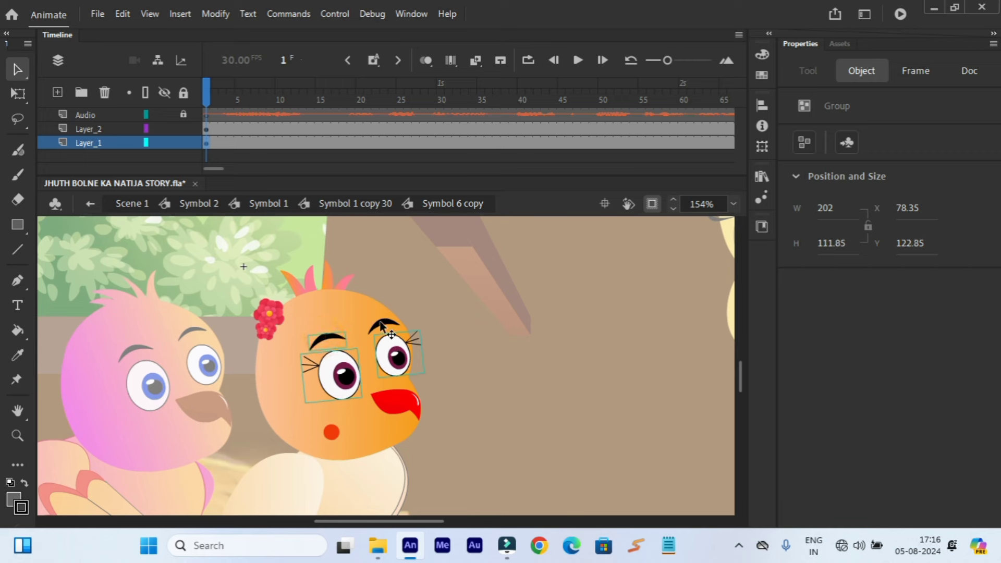
pyautogui.keyDown('shift'); pyautogui.click(383, 326); pyautogui.keyUp('shift')
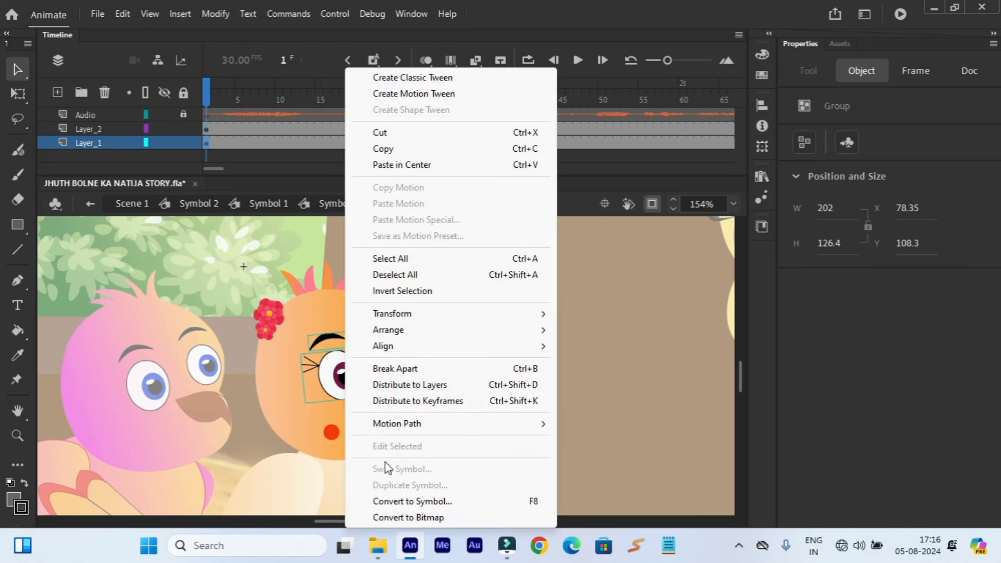
pyautogui.click(467, 501)
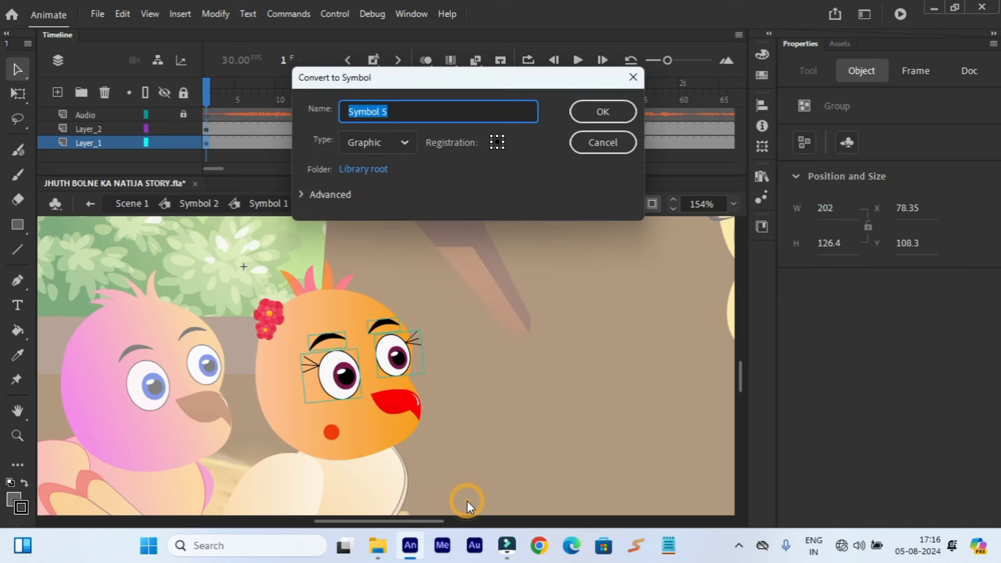
pyautogui.click(602, 112)
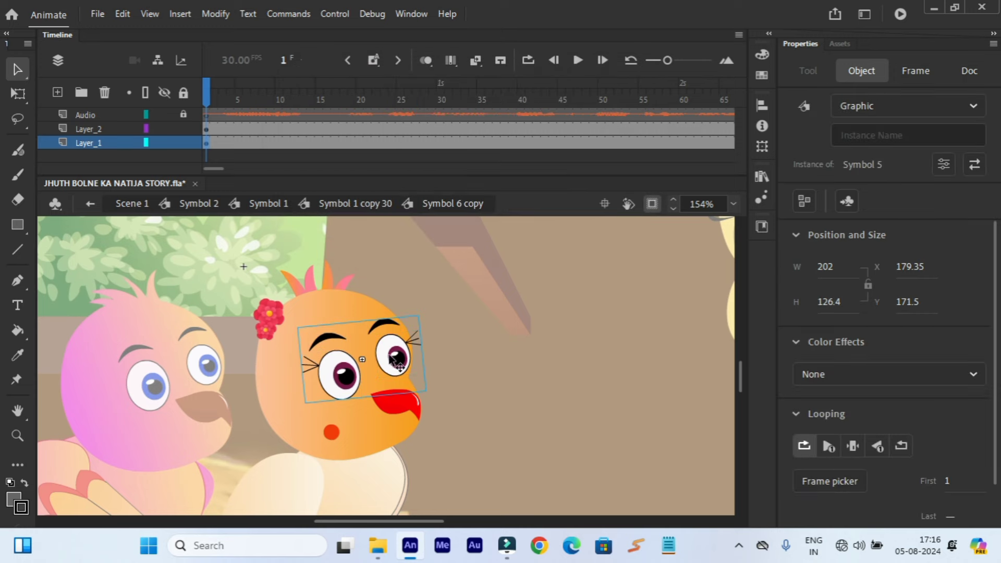
pyautogui.moveTo(352, 374); pyautogui.dragTo(634, 308)
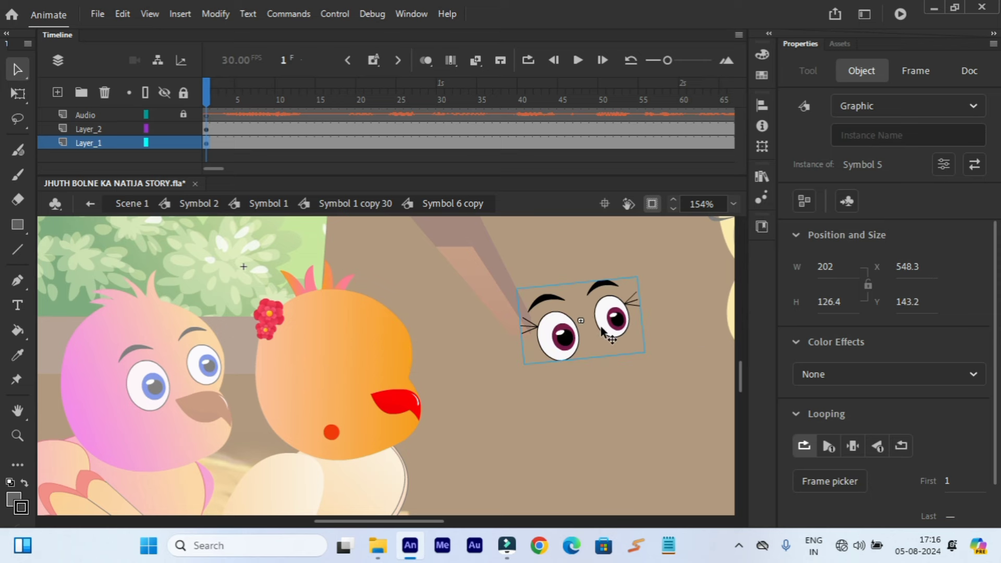
pyautogui.hotkey('ctrl', 'z')
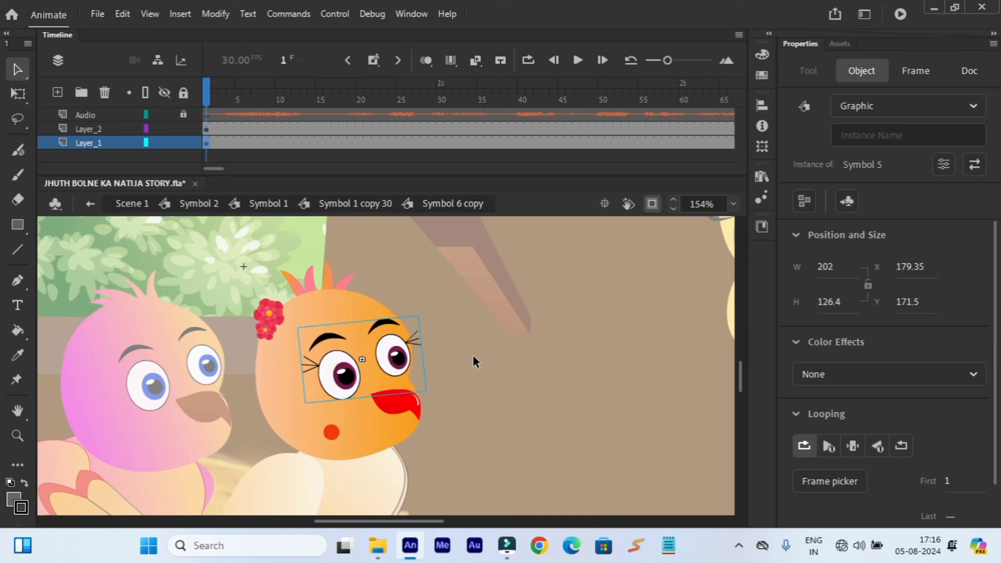
# Open the new eyes-and-eyebrows symbol for editing with nothing selected and both eyes in close view.
pyautogui.doubleClick(403, 360)
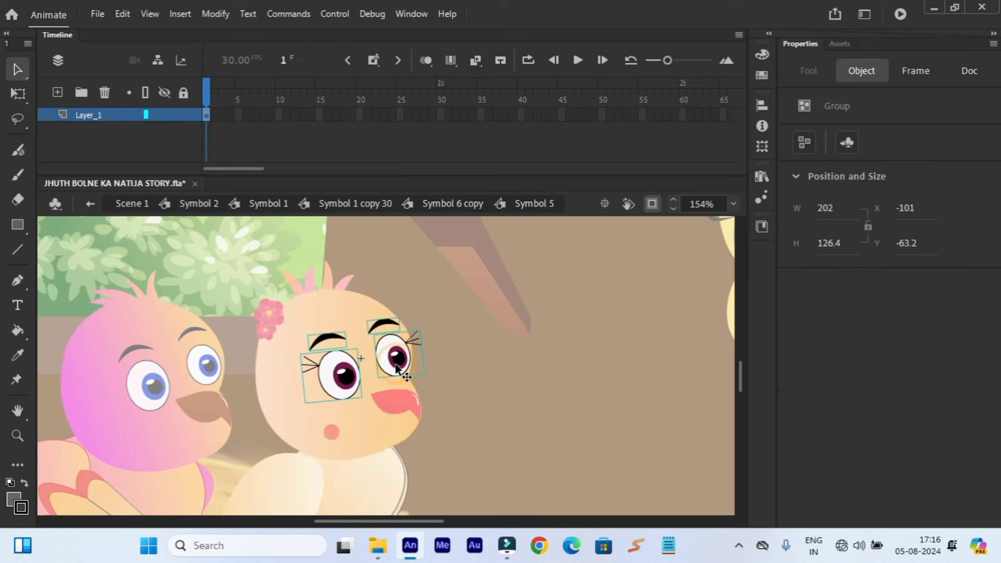
pyautogui.click(18, 435)
pyautogui.click(405, 333)
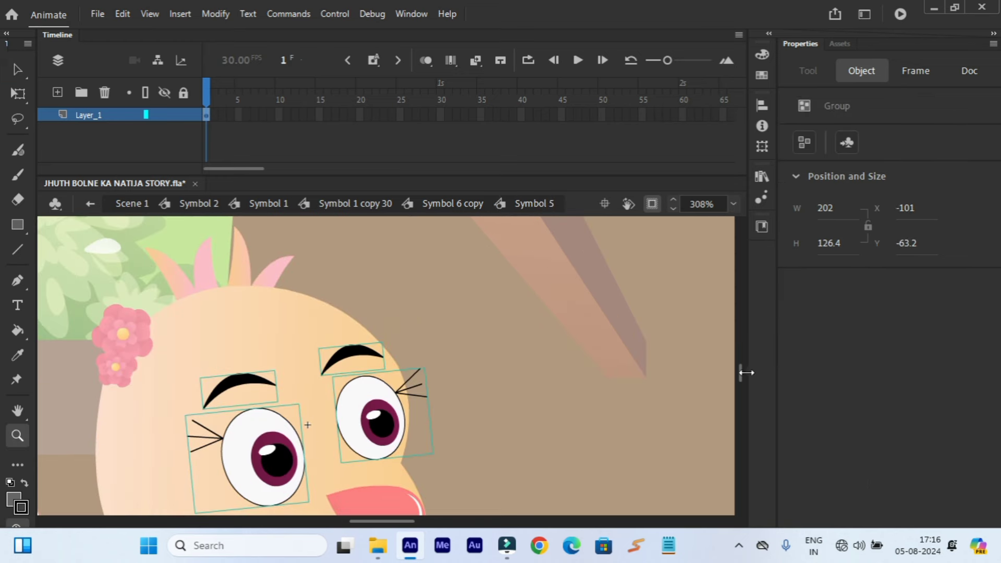
pyautogui.scroll(-2, 743, 373)
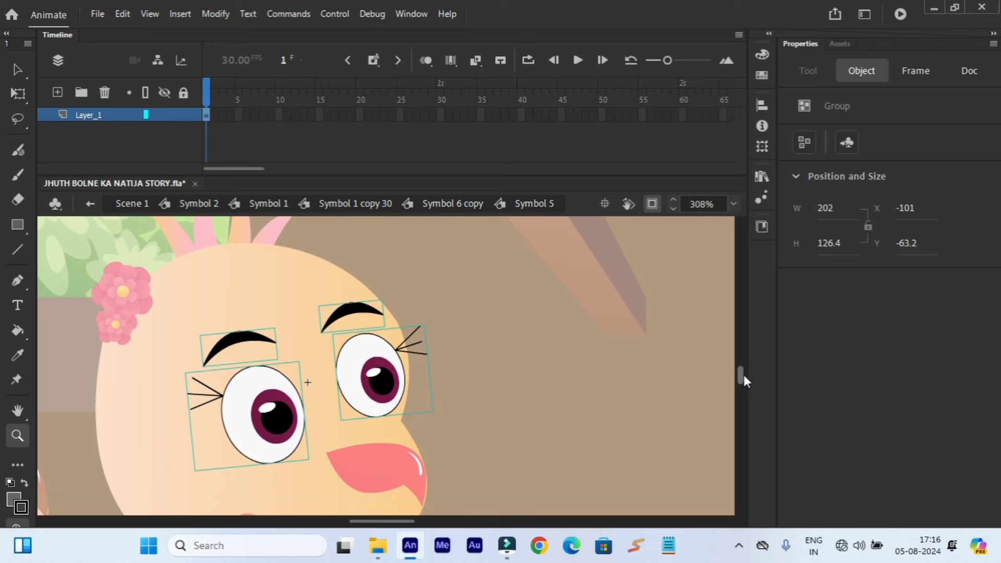
pyautogui.click(17, 70)
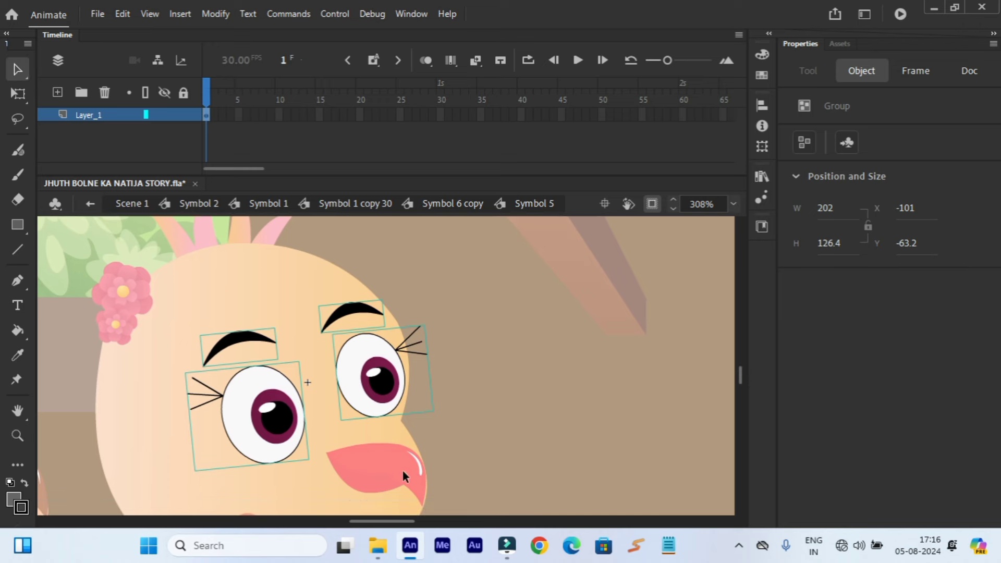
pyautogui.moveTo(411, 520); pyautogui.dragTo(401, 521)
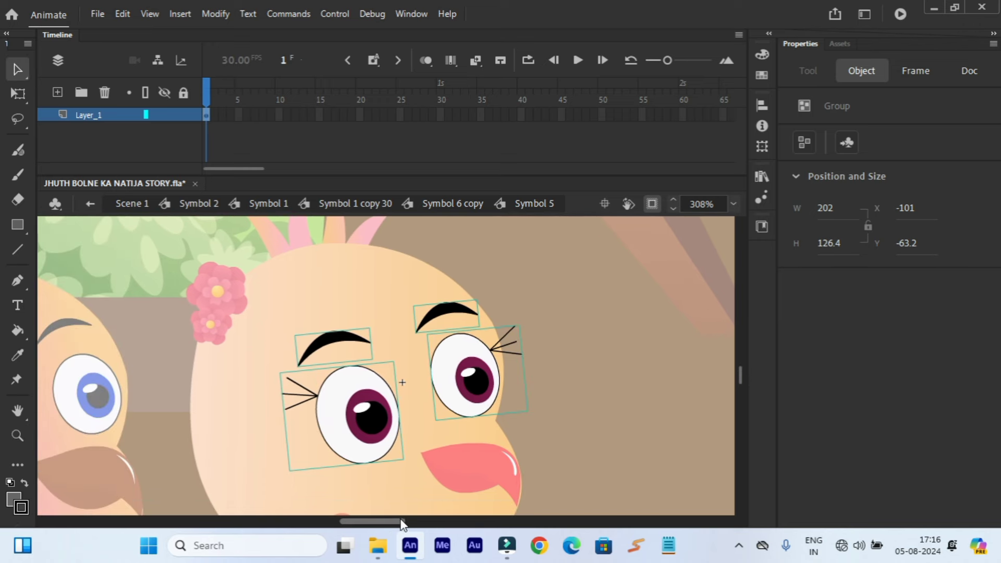
pyautogui.click(539, 453)
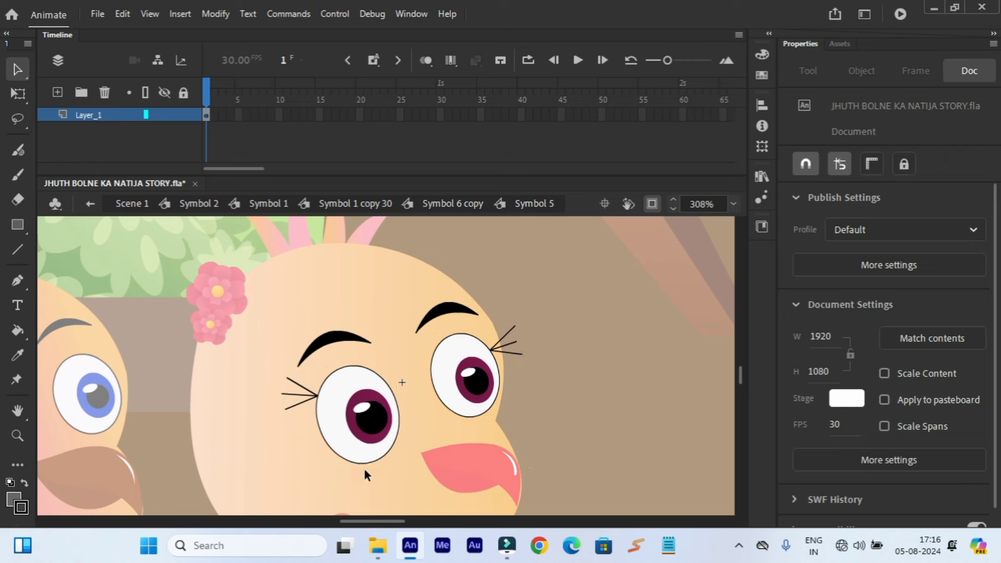
# Copy the white eyeball fill from inside the eye group nearer the hair flower, and return to the eyes symbol.
pyautogui.click(332, 423)
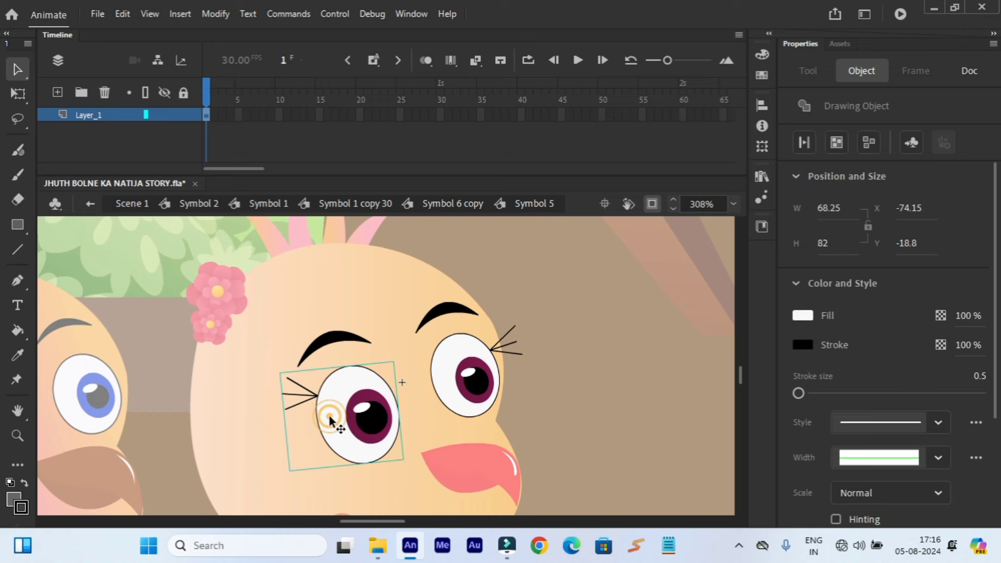
pyautogui.doubleClick(332, 423)
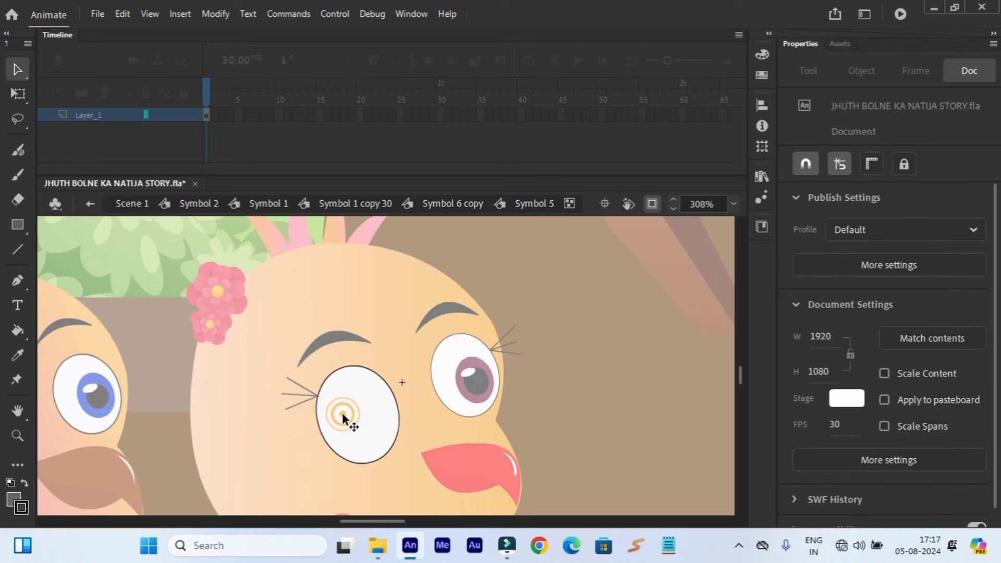
pyautogui.click(342, 412)
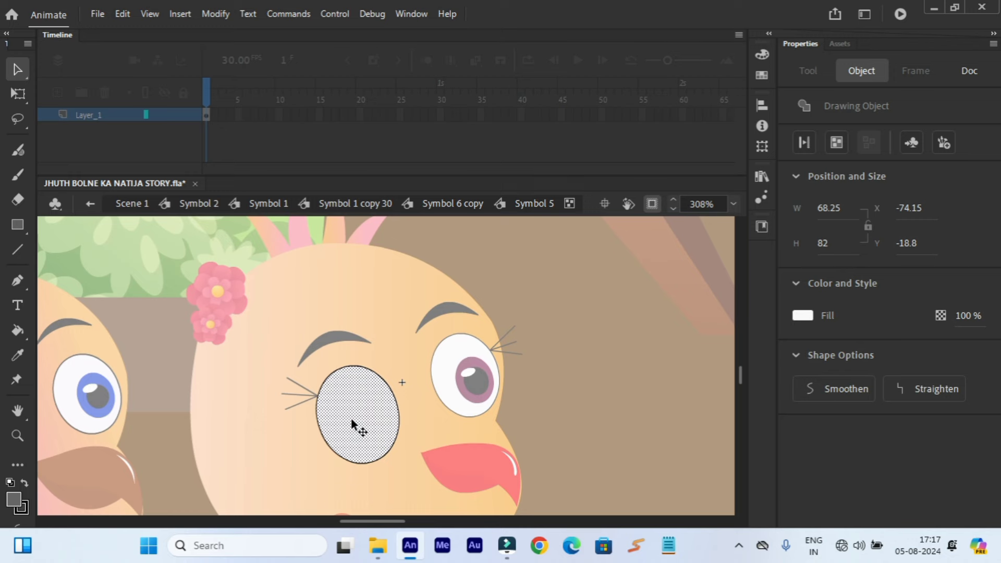
pyautogui.rightClick(353, 425)
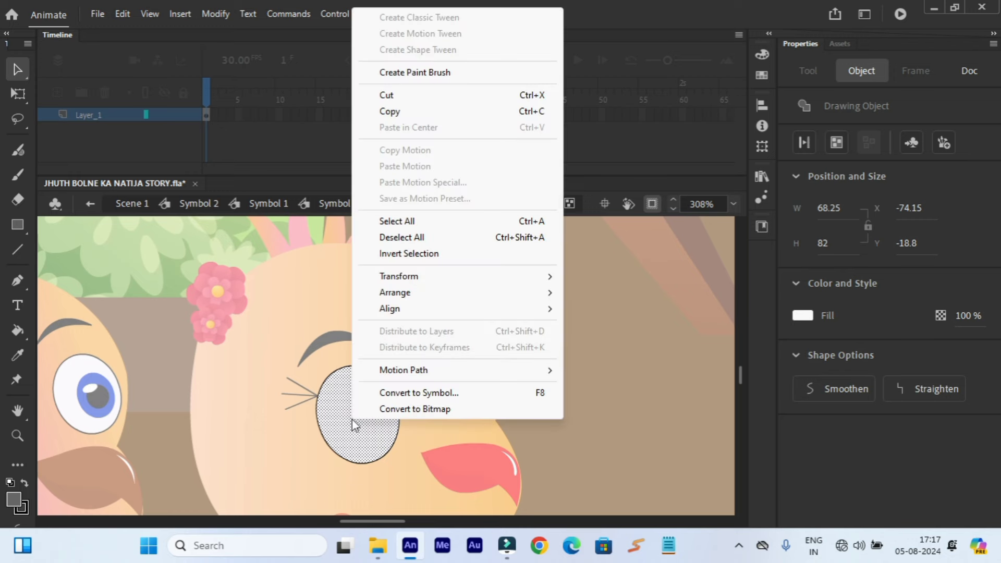
pyautogui.click(399, 113)
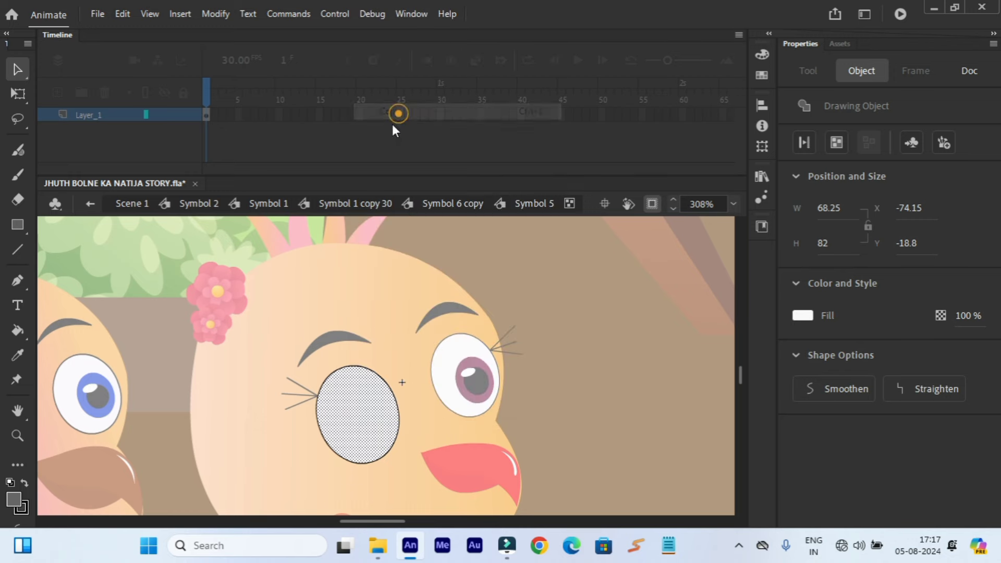
pyautogui.click(91, 205)
pyautogui.click(90, 203)
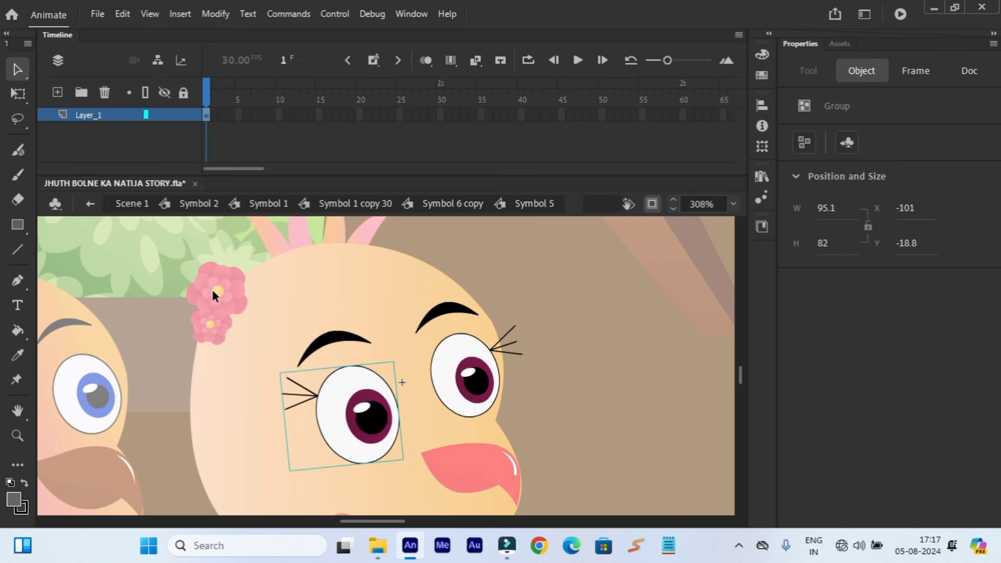
# Add a new layer above the eyes, paste the copied white eyeball fill in place over its eye, and deselect it.
pyautogui.click(57, 93)
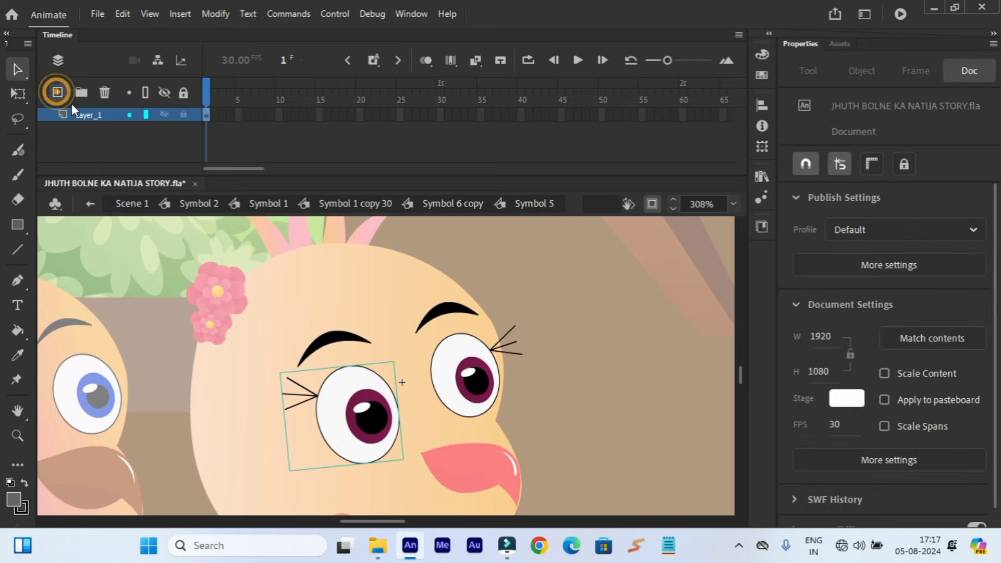
pyautogui.rightClick(228, 304)
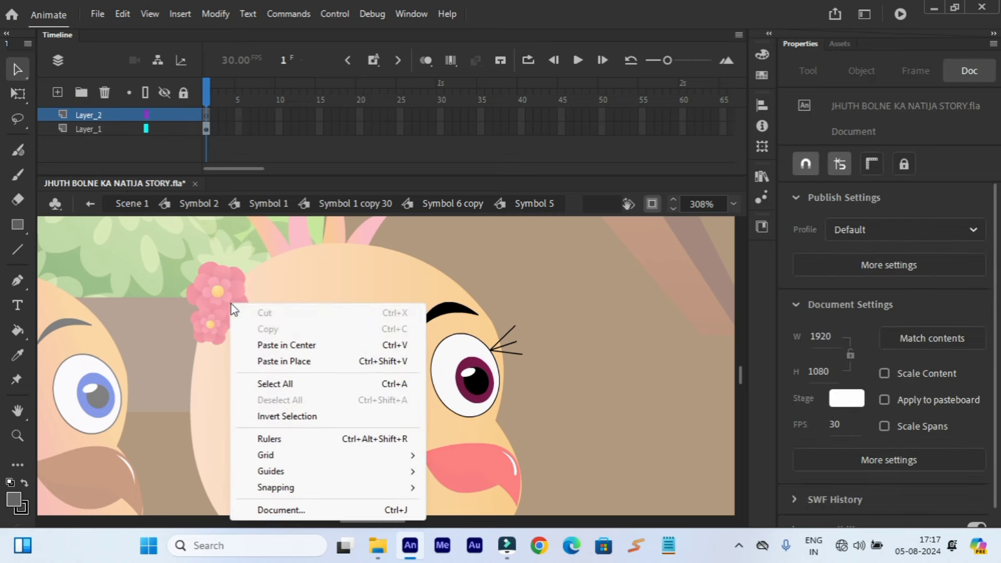
pyautogui.click(282, 362)
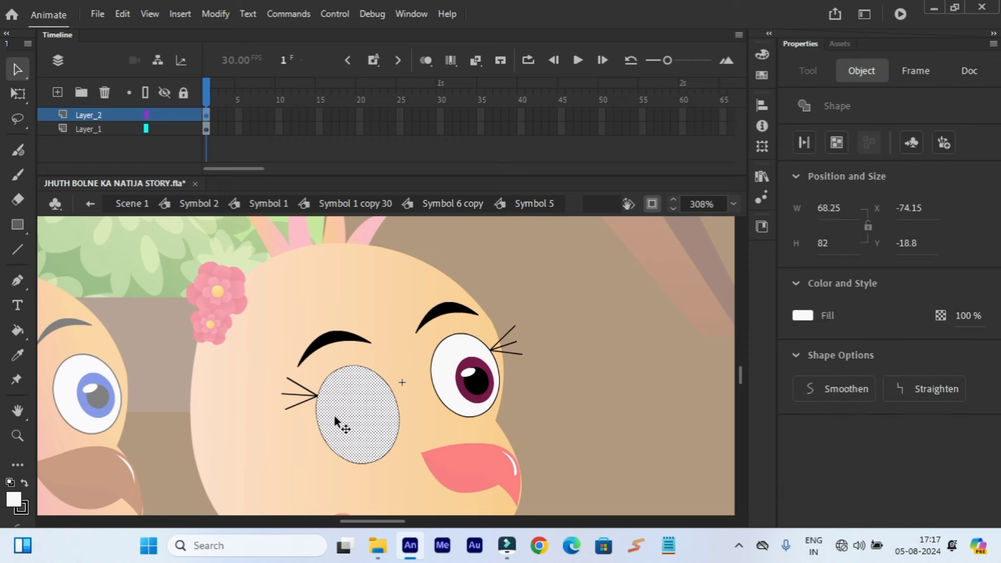
pyautogui.click(556, 417)
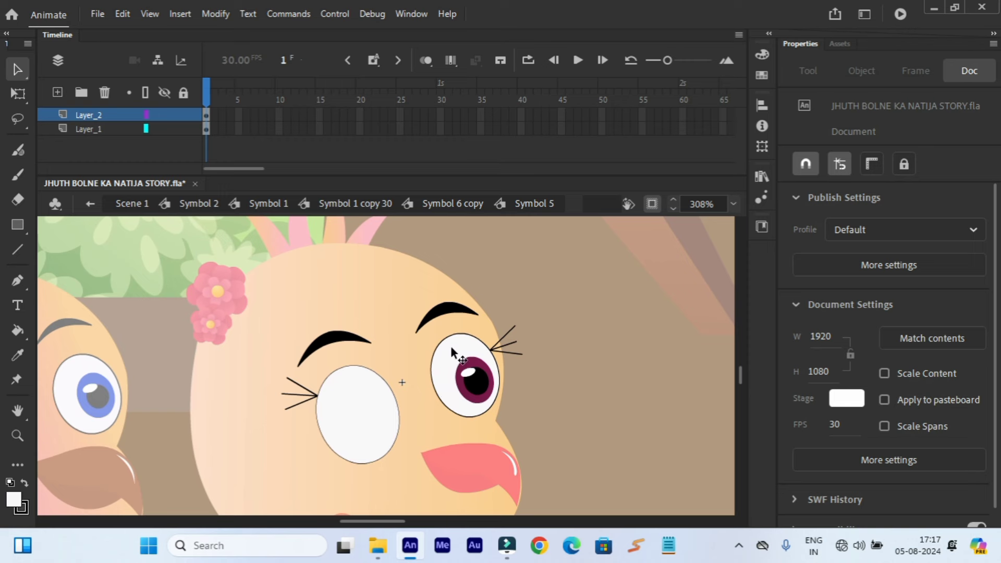
# Copy the white eyeball fill from inside the eye group nearer the beak, and return to the eyes symbol.
pyautogui.click(443, 379)
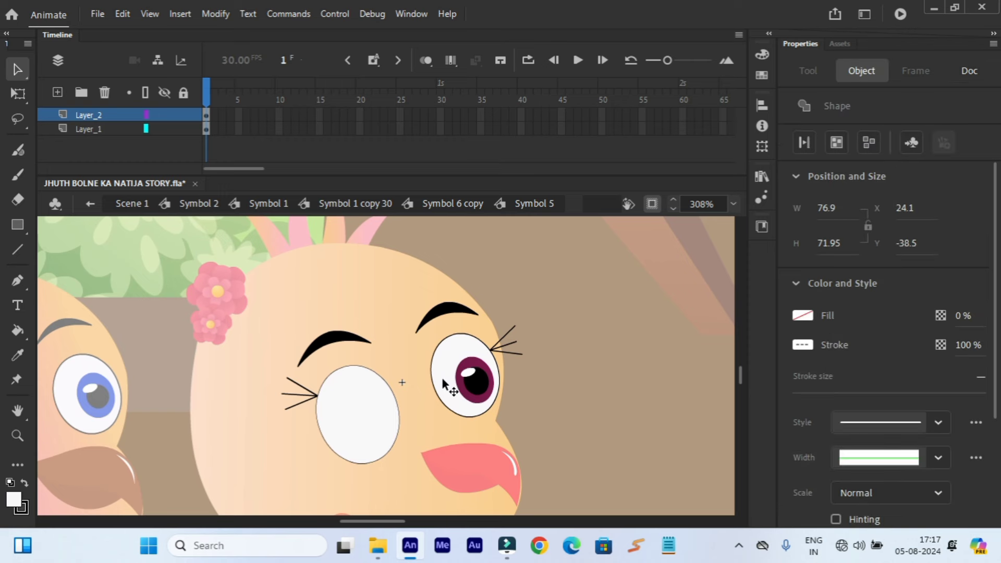
pyautogui.press('Delete')
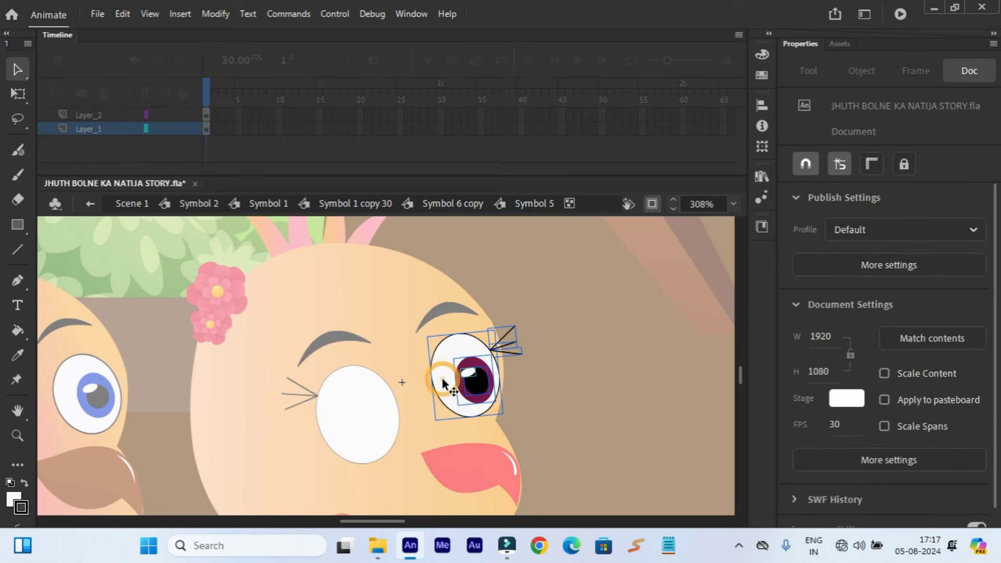
pyautogui.click(442, 381)
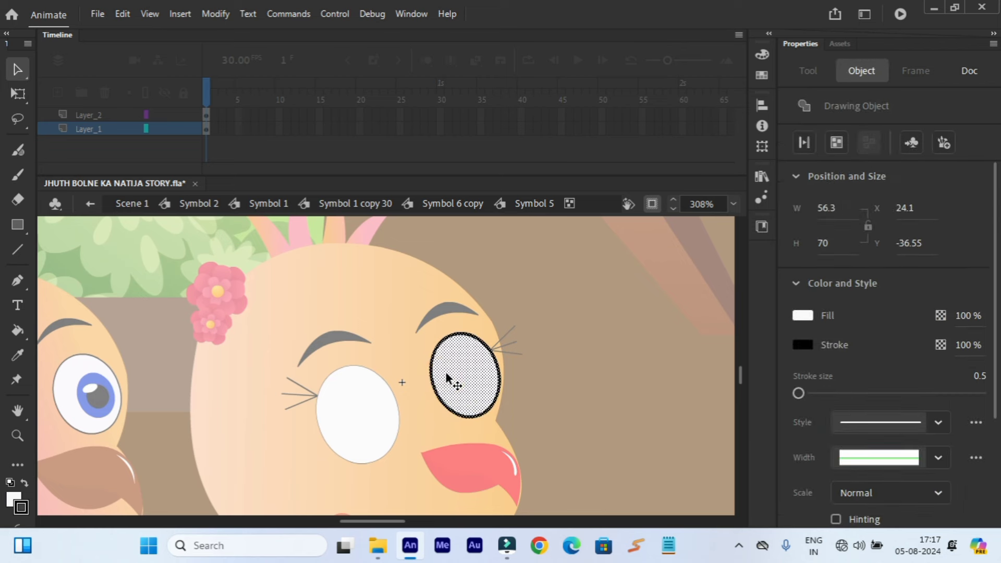
pyautogui.doubleClick(445, 371)
pyautogui.press('Escape')
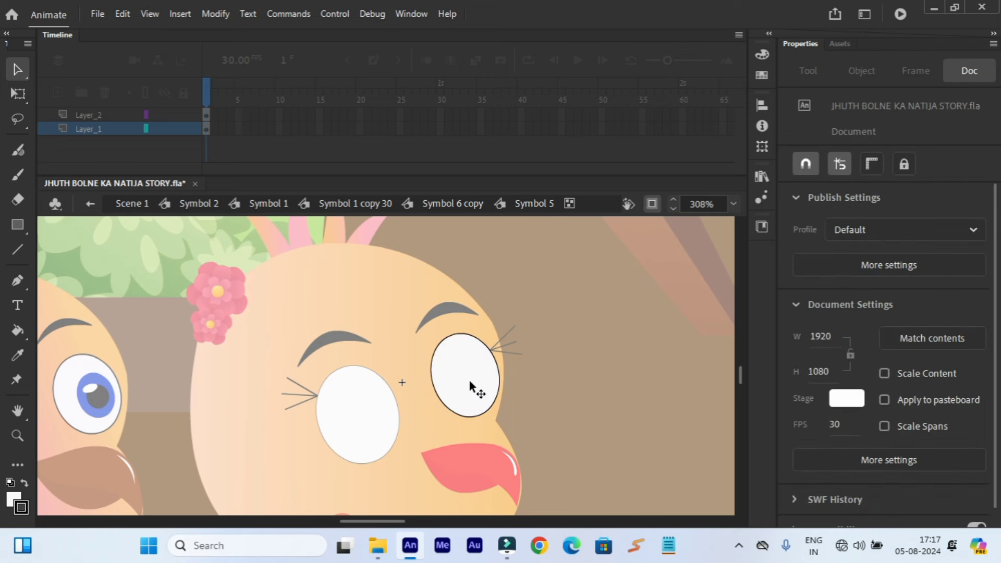
pyautogui.click(470, 374)
pyautogui.rightClick(465, 384)
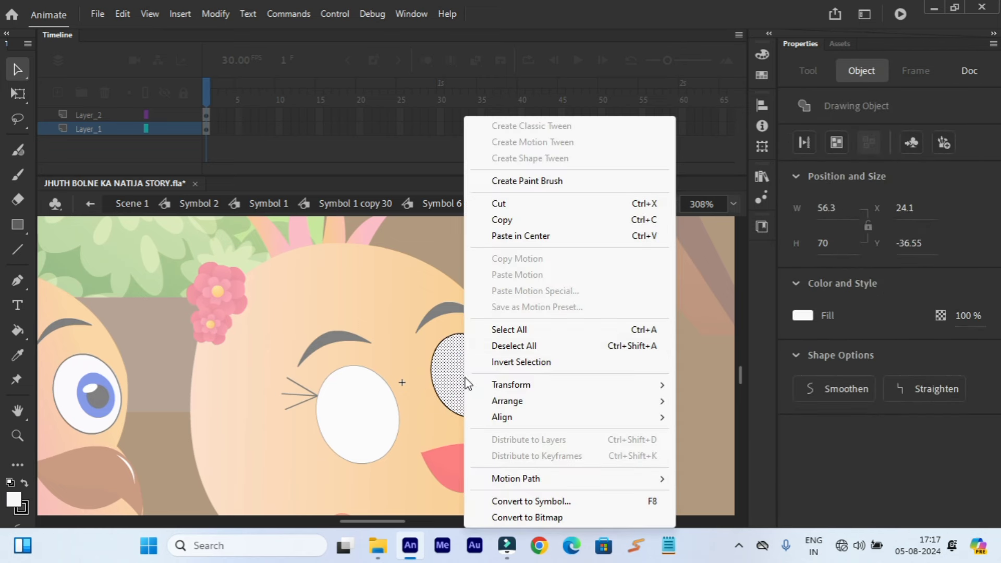
pyautogui.click(499, 220)
pyautogui.click(92, 203)
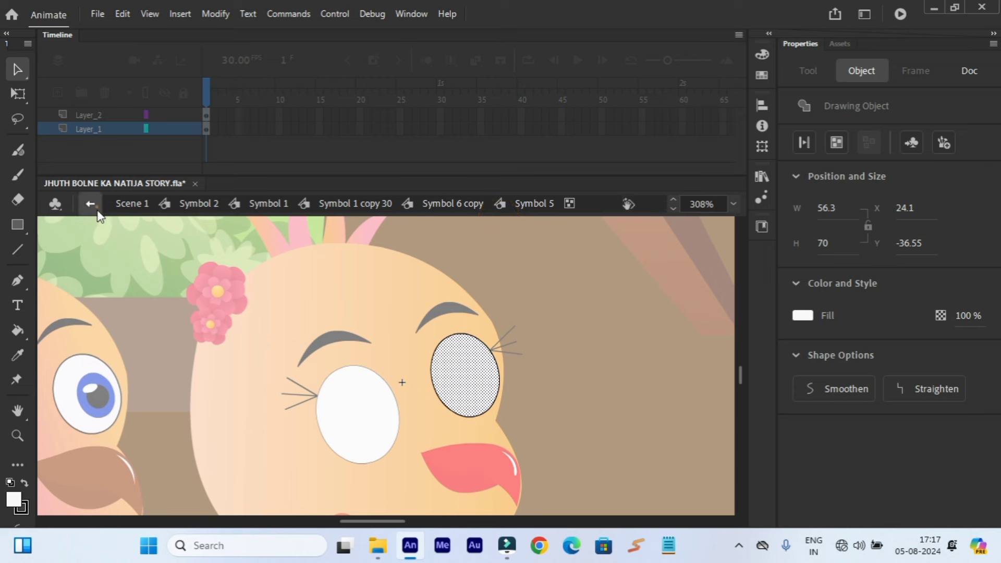
pyautogui.click(91, 204)
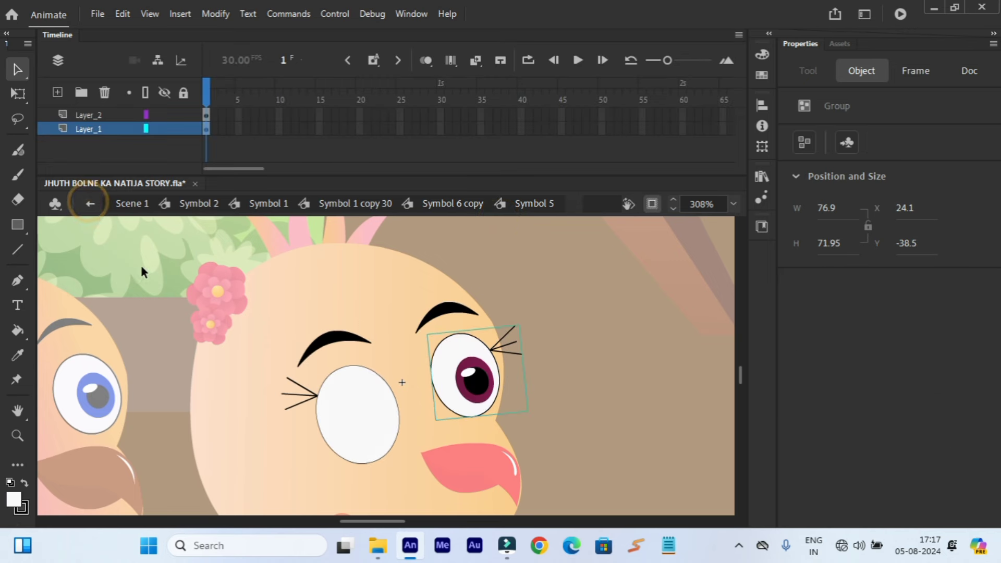
# Make Layer_2 the active layer and lock Layer_1 with the original eyes and eyebrows.
pyautogui.click(87, 114)
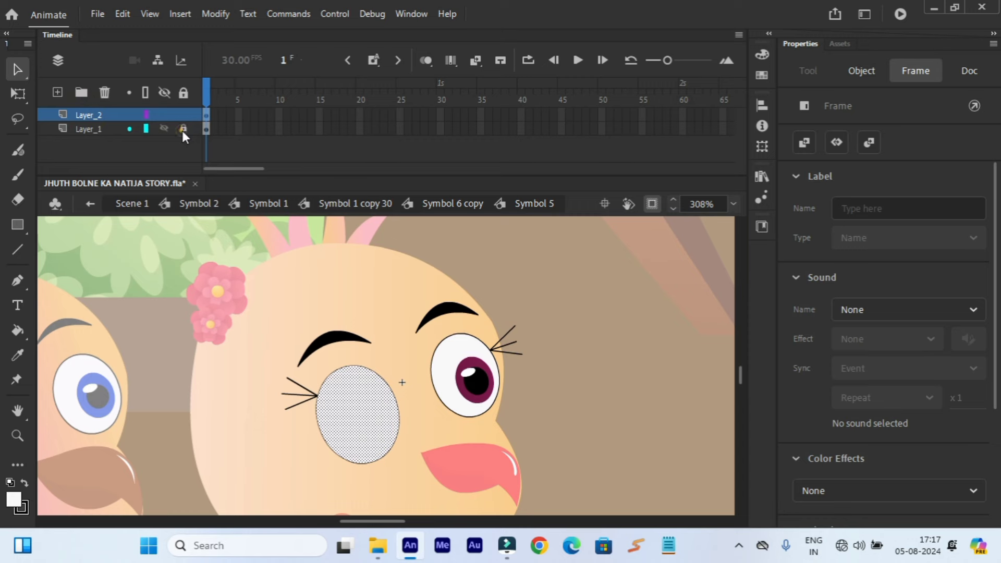
pyautogui.click(316, 385)
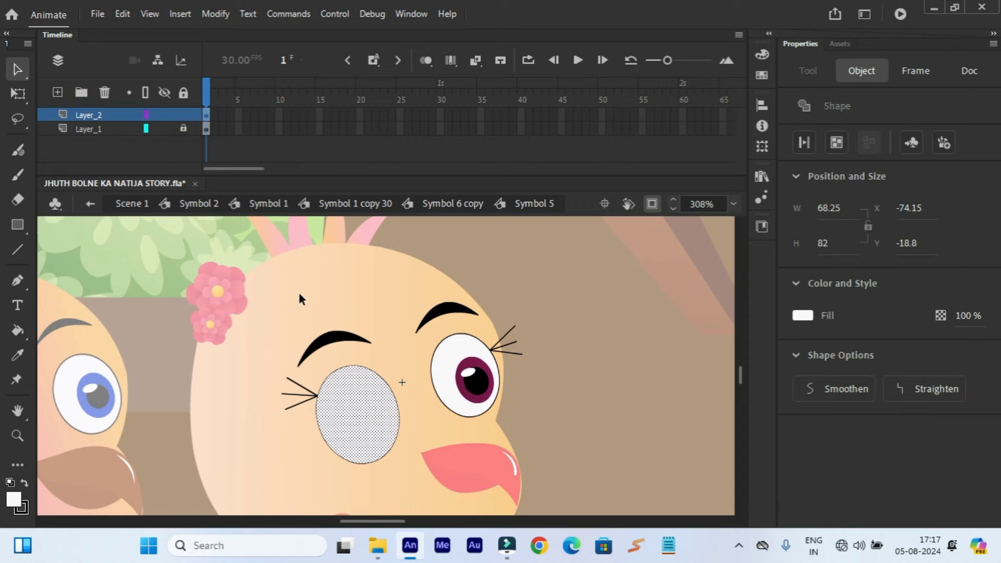
pyautogui.rightClick(298, 289)
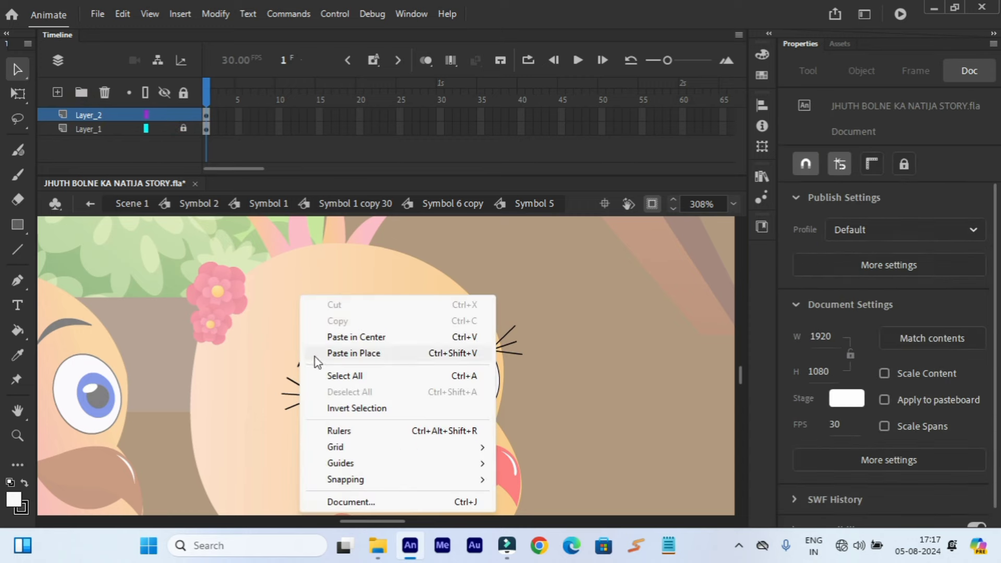
pyautogui.click(343, 337)
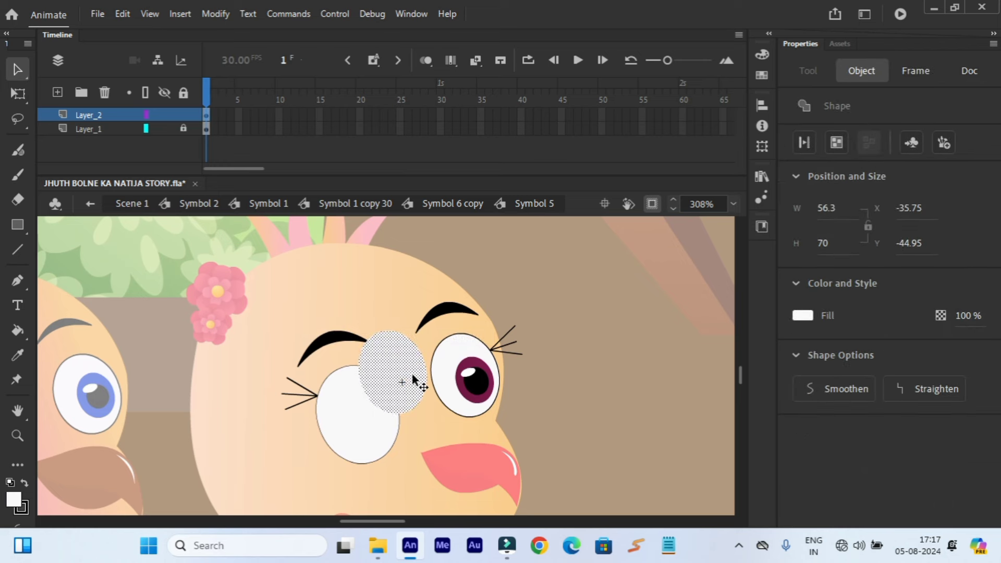
pyautogui.hotkey('ctrl', 'z')
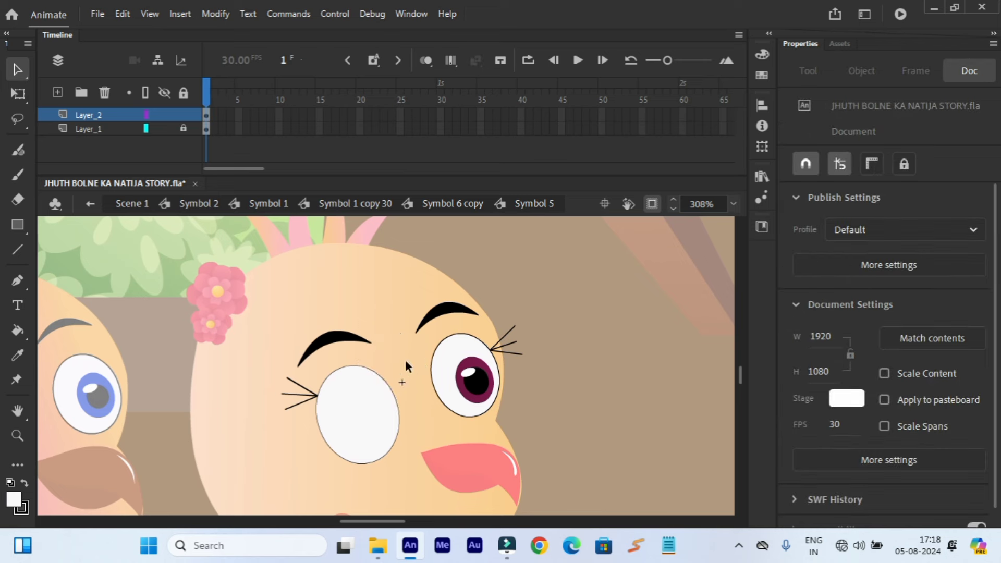
# Paste the second copied eyeball fill in place over its eye on Layer_2, and deselect it.
pyautogui.rightClick(344, 298)
pyautogui.click(413, 358)
pyautogui.click(570, 397)
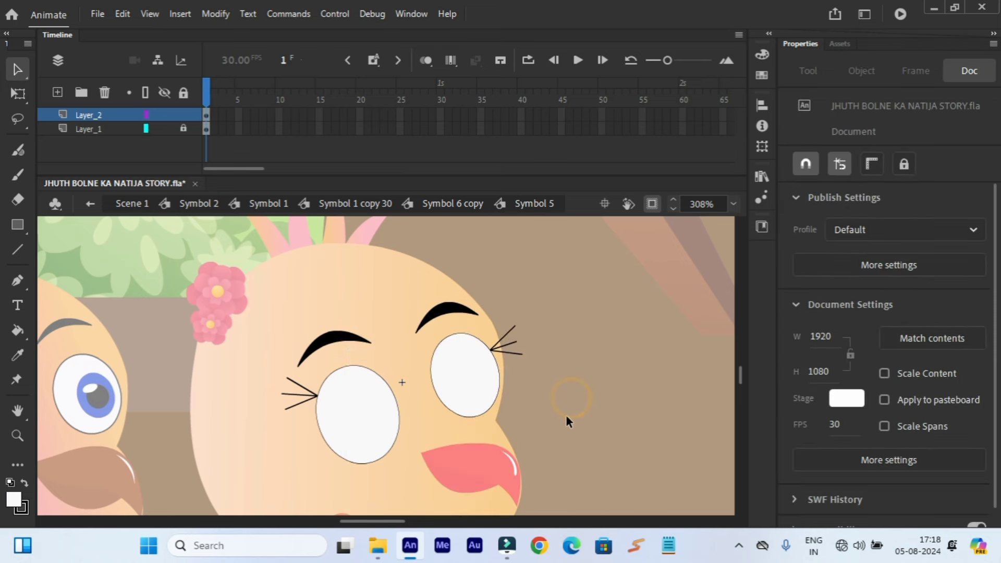
# Recolor both pasted eyeball fills bright orange-red #ED3300, deselect them, and lock Layer_2.
pyautogui.click(367, 420)
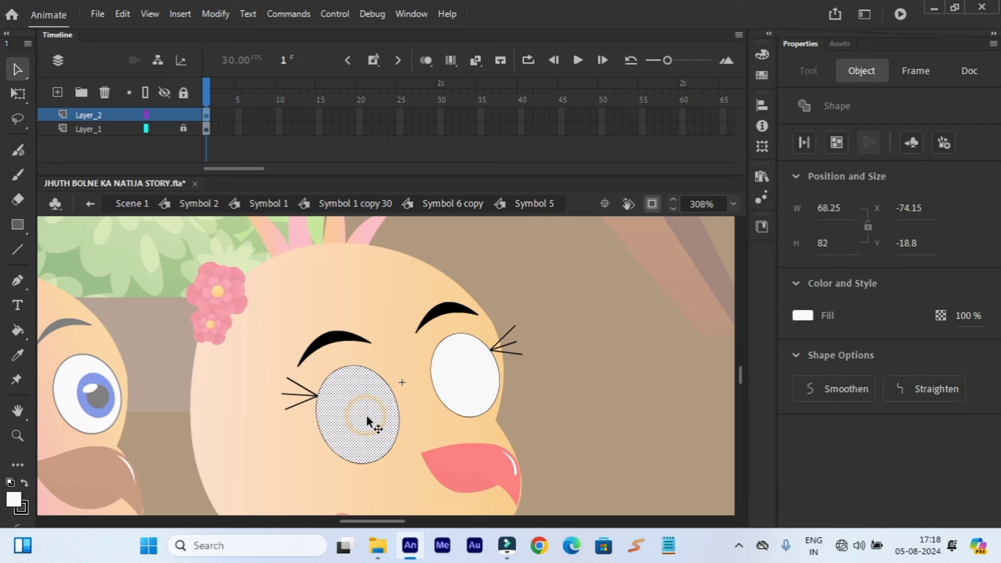
pyautogui.keyDown('shift'); pyautogui.click(457, 380); pyautogui.keyUp('shift')
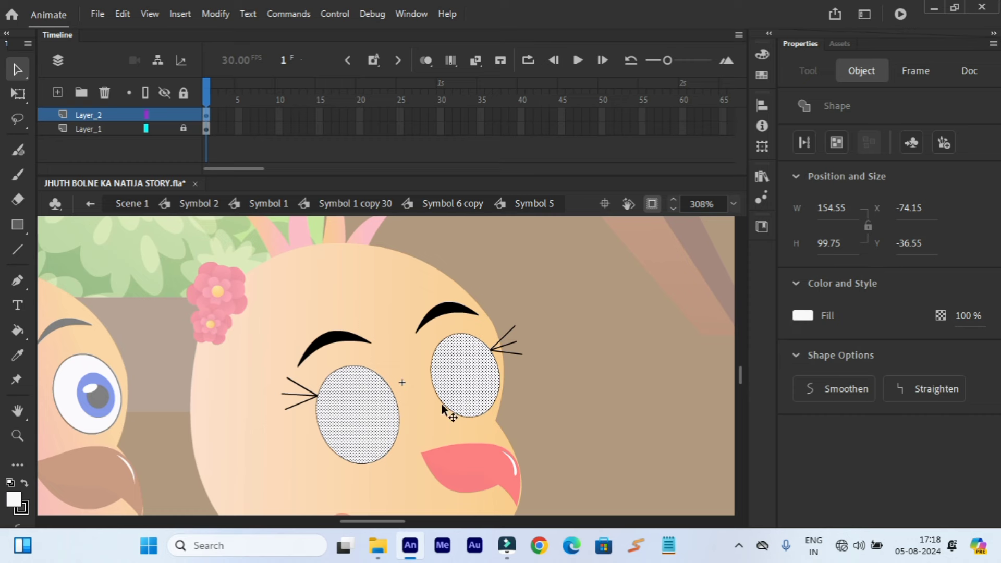
pyautogui.click(803, 315)
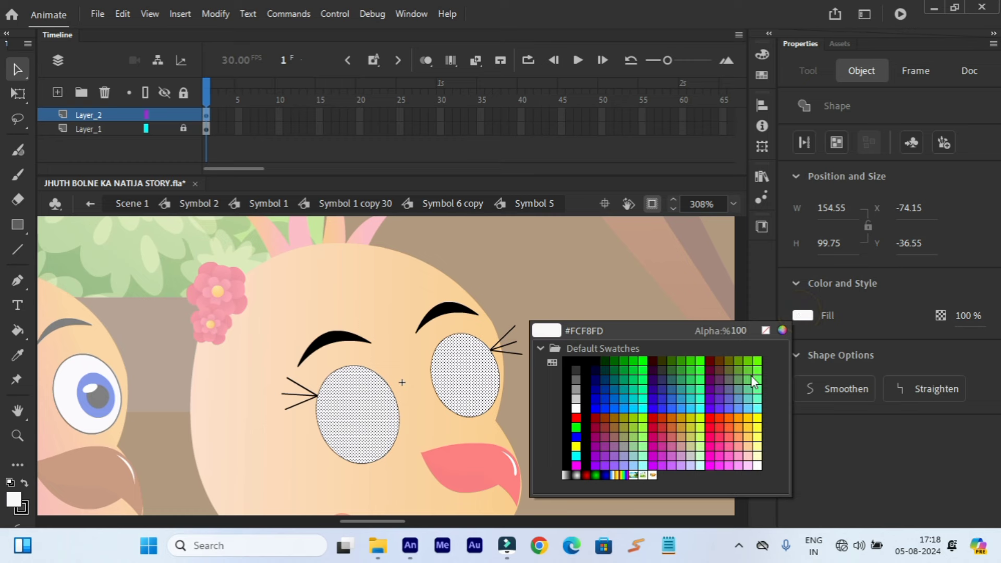
pyautogui.click(663, 415)
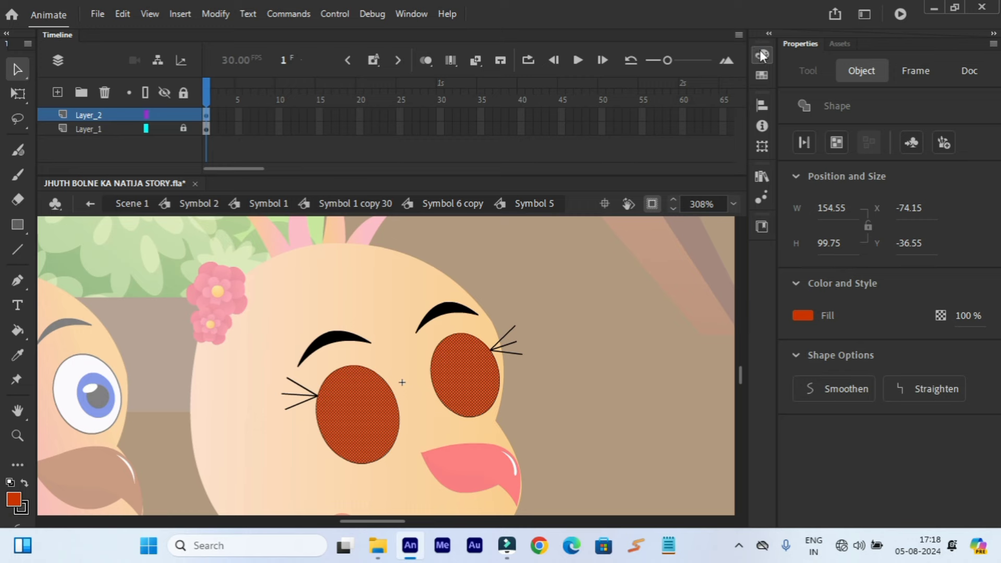
pyautogui.click(802, 317)
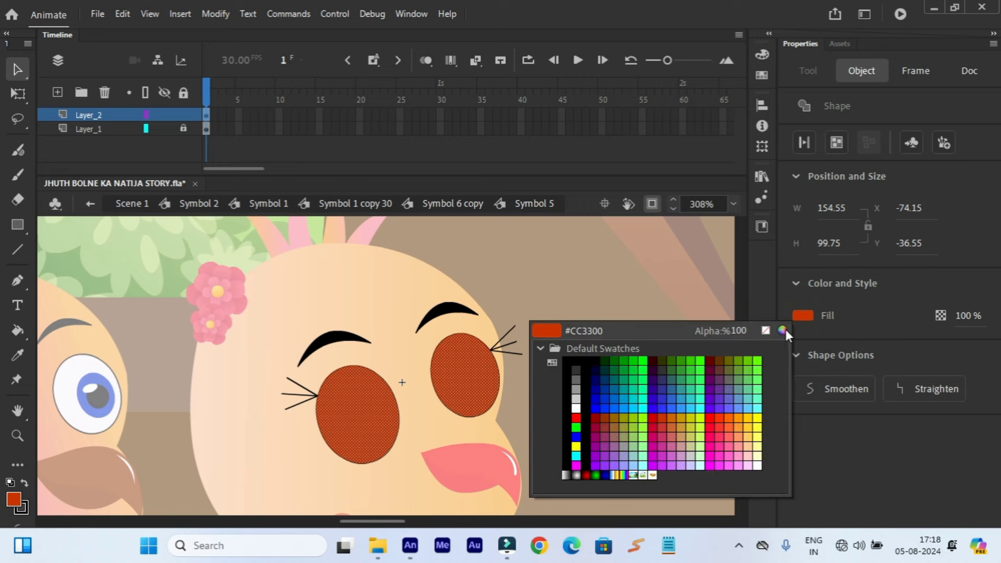
pyautogui.click(783, 330)
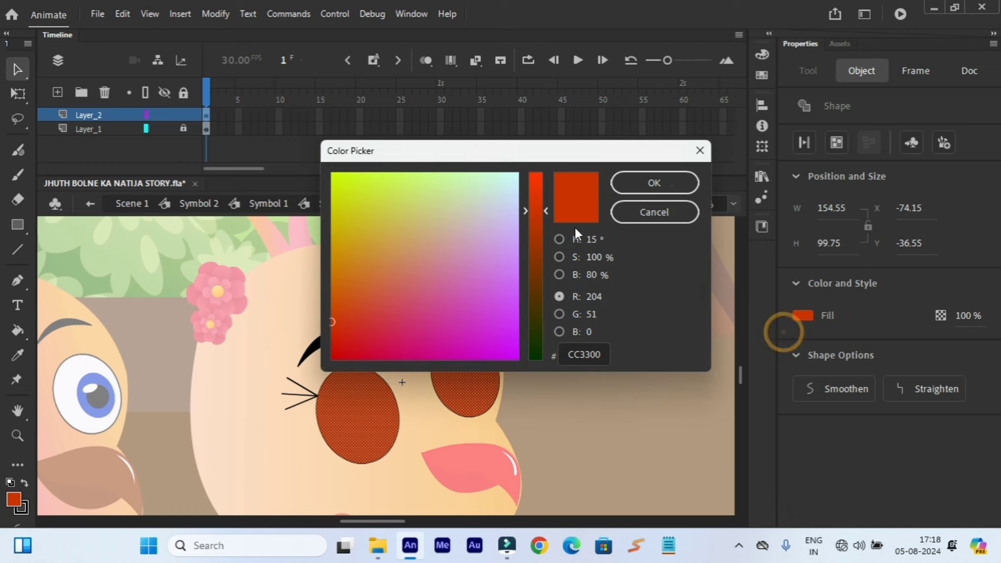
pyautogui.moveTo(546, 213); pyautogui.dragTo(550, 186)
pyautogui.click(654, 183)
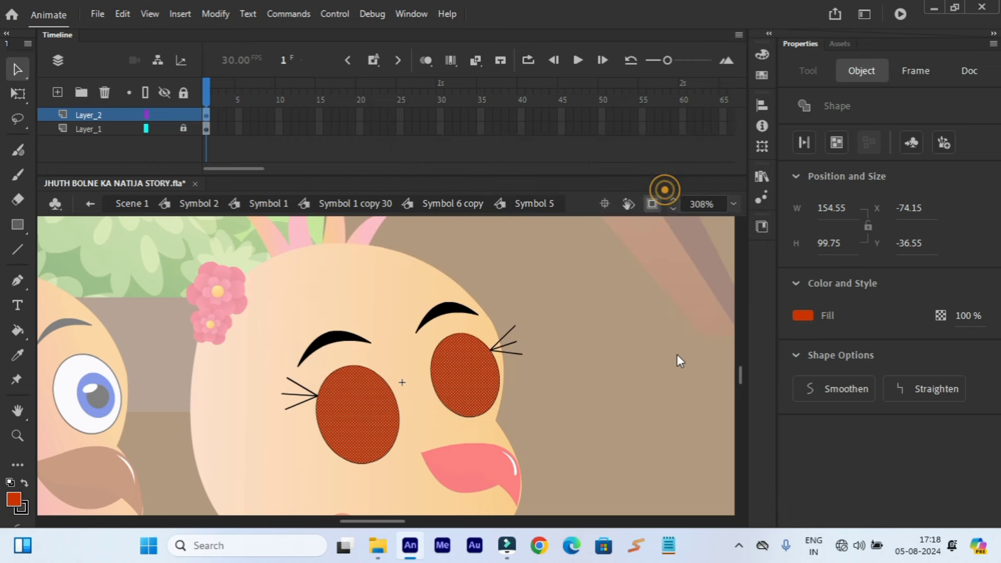
pyautogui.click(655, 401)
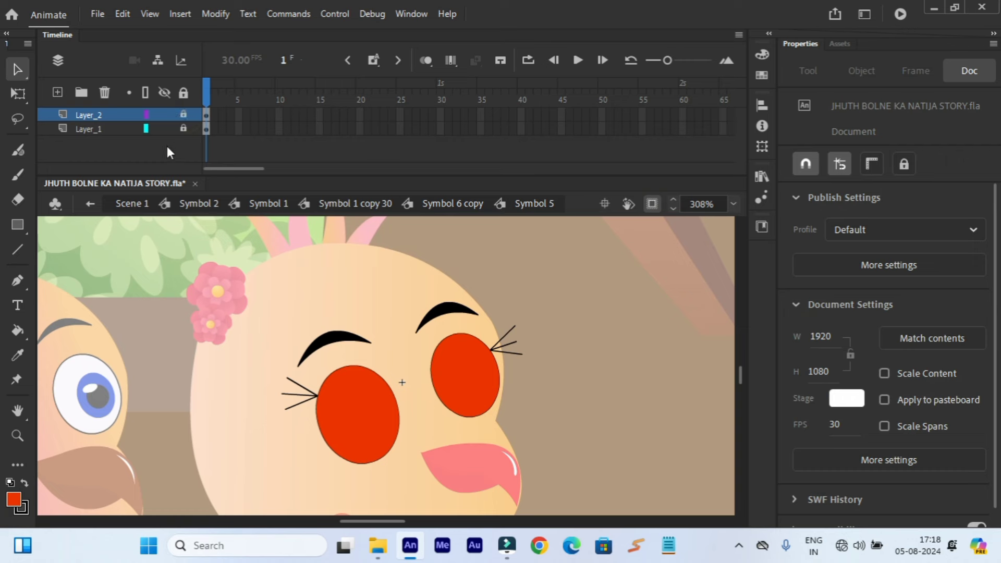
# Add a new layer above the eyeballs and draw a long, narrow blue rectangle with a black stroke across the forehead above both eyes.
pyautogui.click(59, 94)
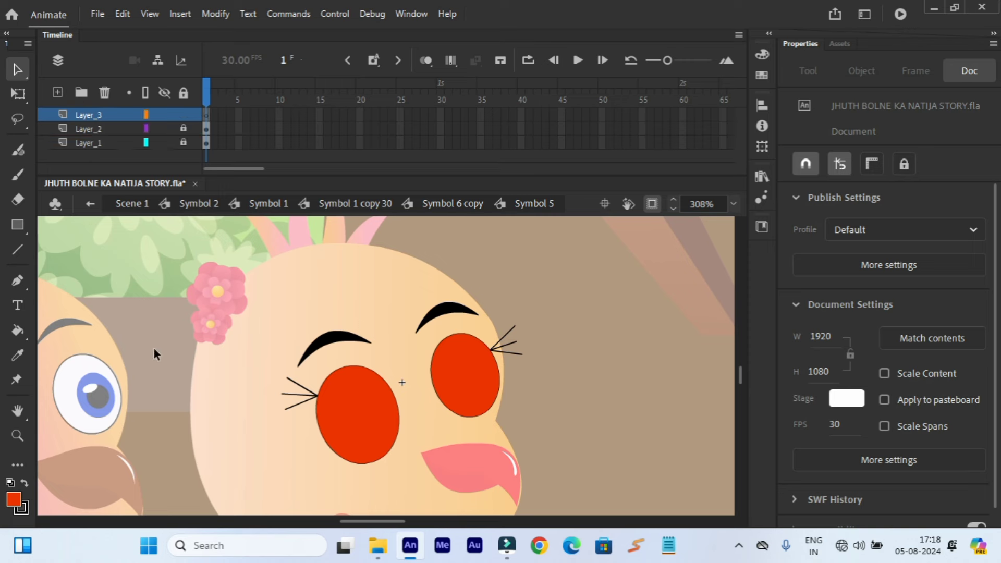
pyautogui.click(18, 225)
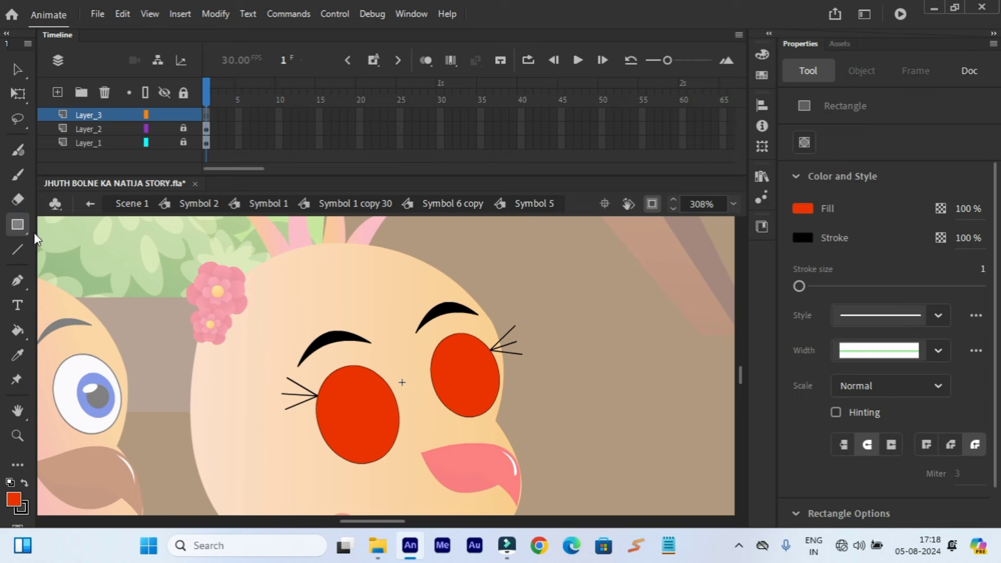
pyautogui.click(807, 208)
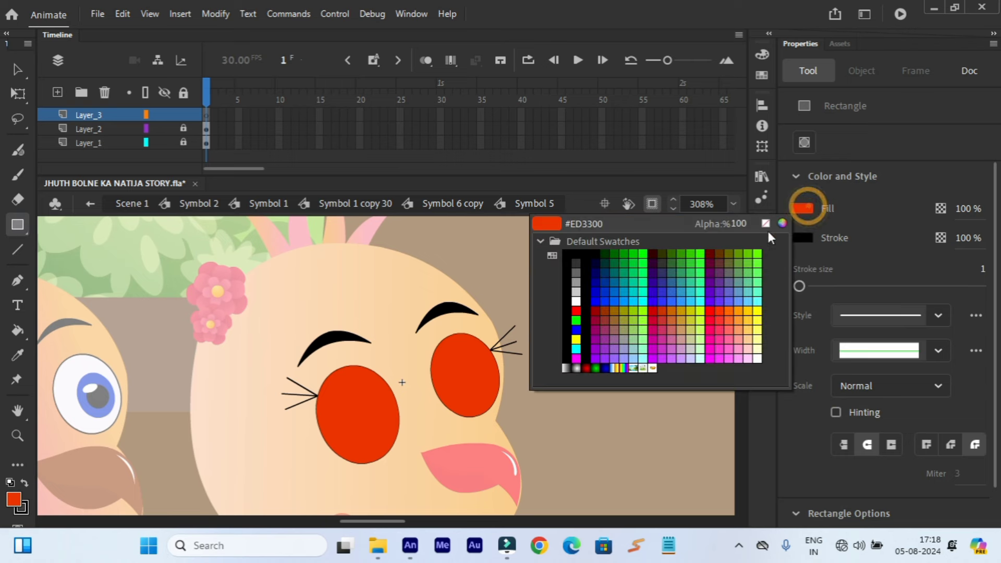
pyautogui.click(577, 327)
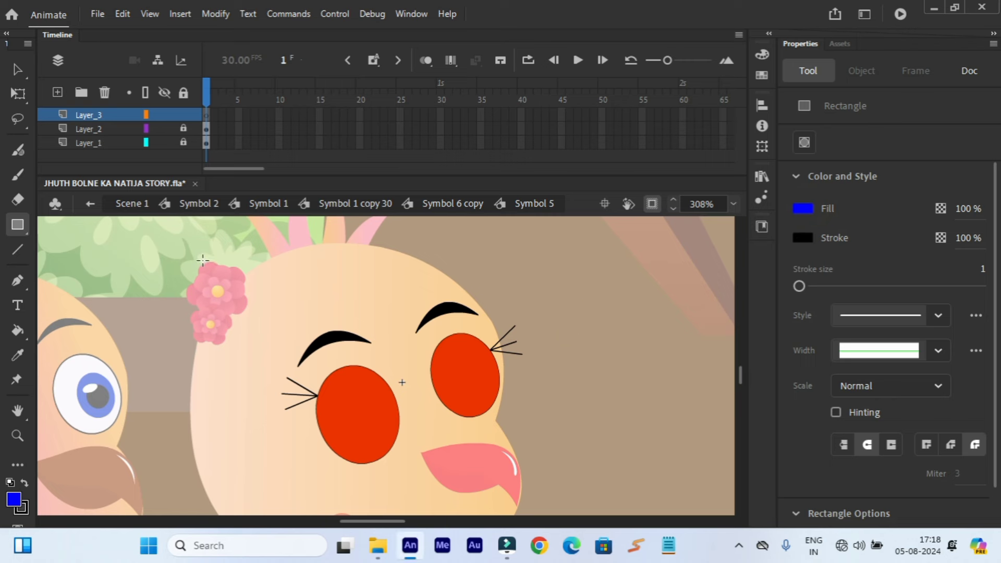
pyautogui.click(260, 281)
pyautogui.moveTo(443, 314); pyautogui.dragTo(500, 316)
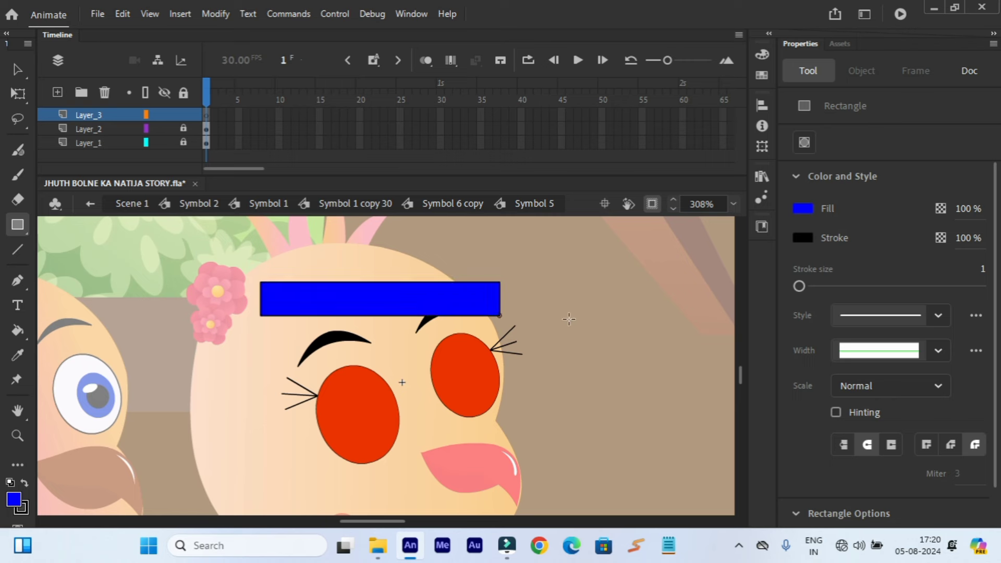
pyautogui.moveTo(569, 319)
pyautogui.mouseDown()
pyautogui.moveTo(594, 324)
pyautogui.moveTo(580, 322)
pyautogui.mouseUp()
# Move the blue rectangle down toward the eyes, rotate it counterclockwise to follow the tilt of both eyes, and deselect it.
pyautogui.click(20, 93)
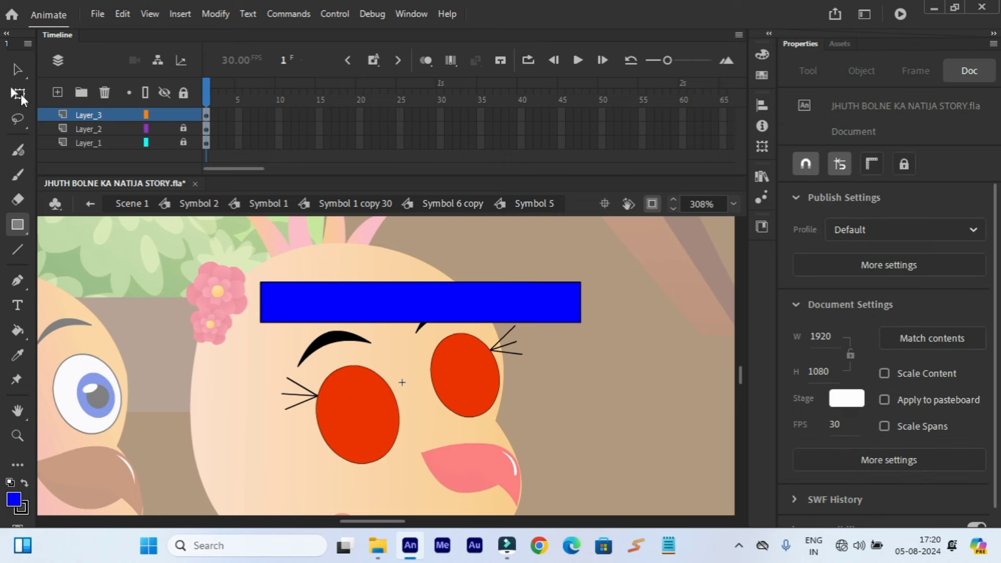
pyautogui.click(21, 94)
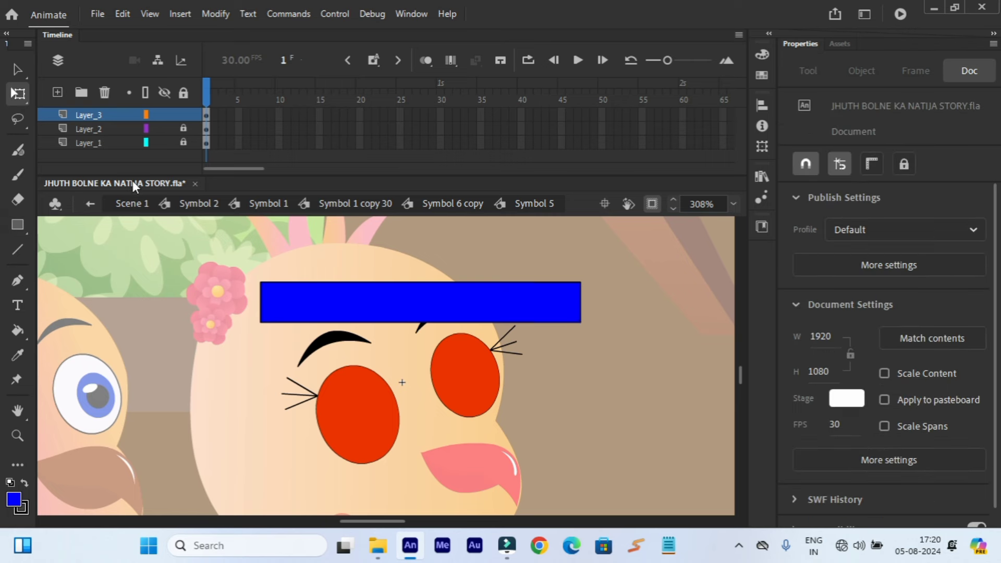
pyautogui.click(370, 303)
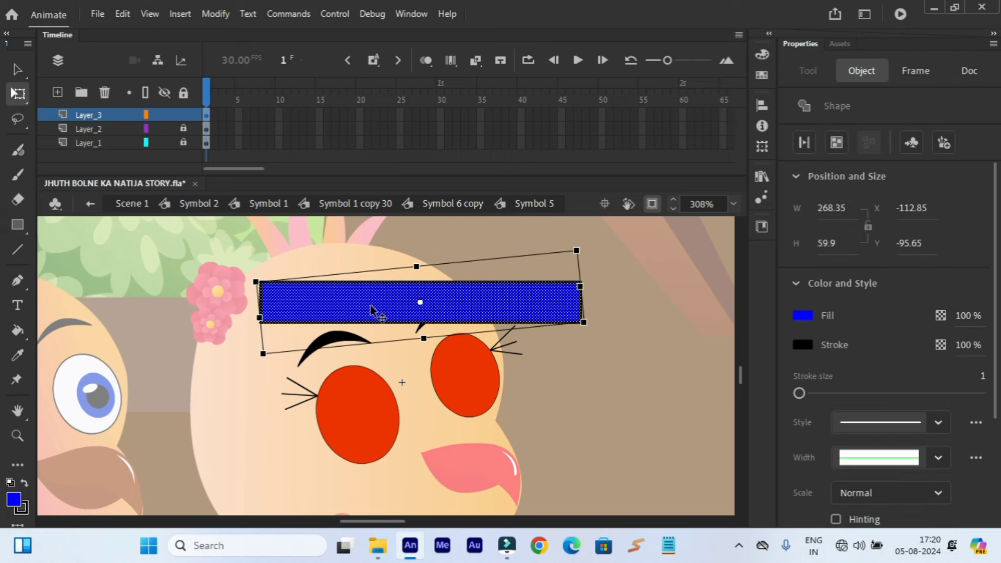
pyautogui.moveTo(324, 333); pyautogui.dragTo(276, 359)
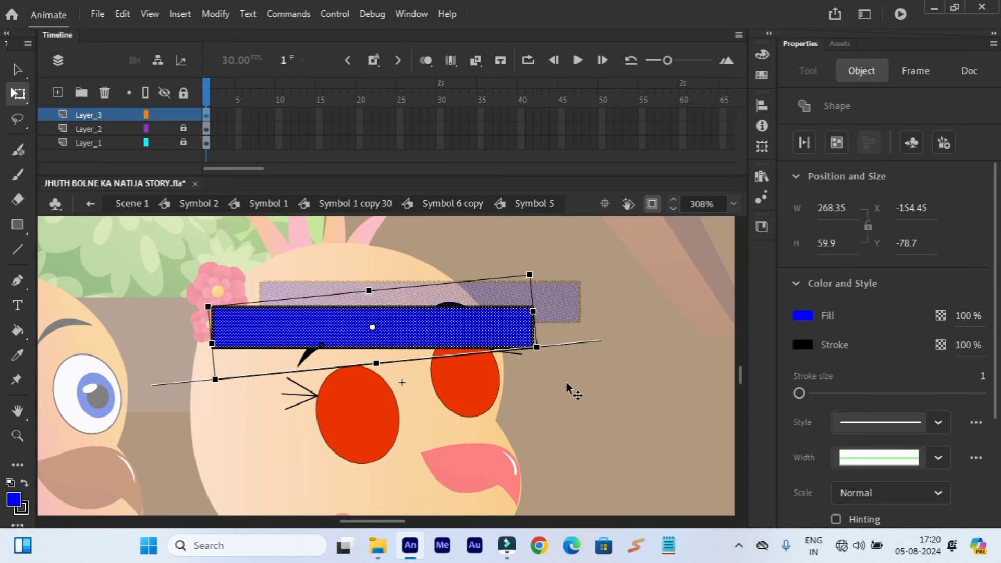
pyautogui.moveTo(542, 346); pyautogui.dragTo(548, 313)
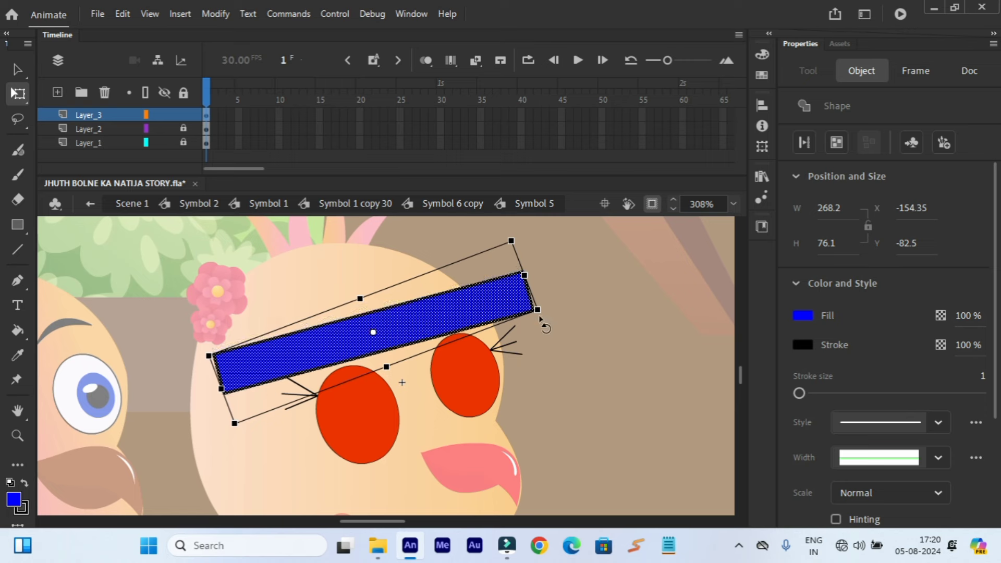
pyautogui.moveTo(544, 320); pyautogui.dragTo(542, 313)
pyautogui.click(566, 360)
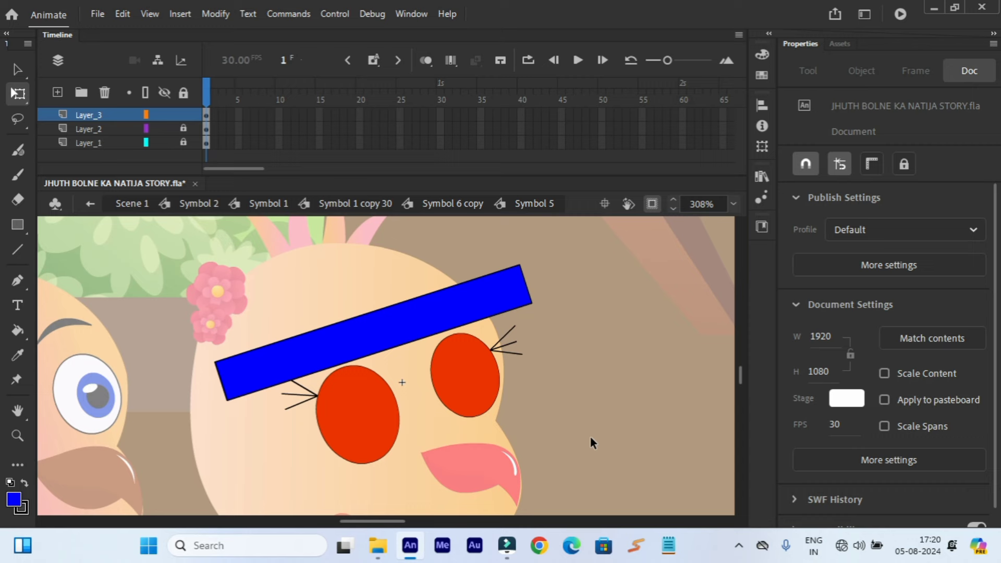
# Insert keyframes at frame 30 on all three layers of the eyes symbol and put the playhead on that frame.
pyautogui.moveTo(440, 114); pyautogui.dragTo(440, 136)
pyautogui.rightClick(440, 136)
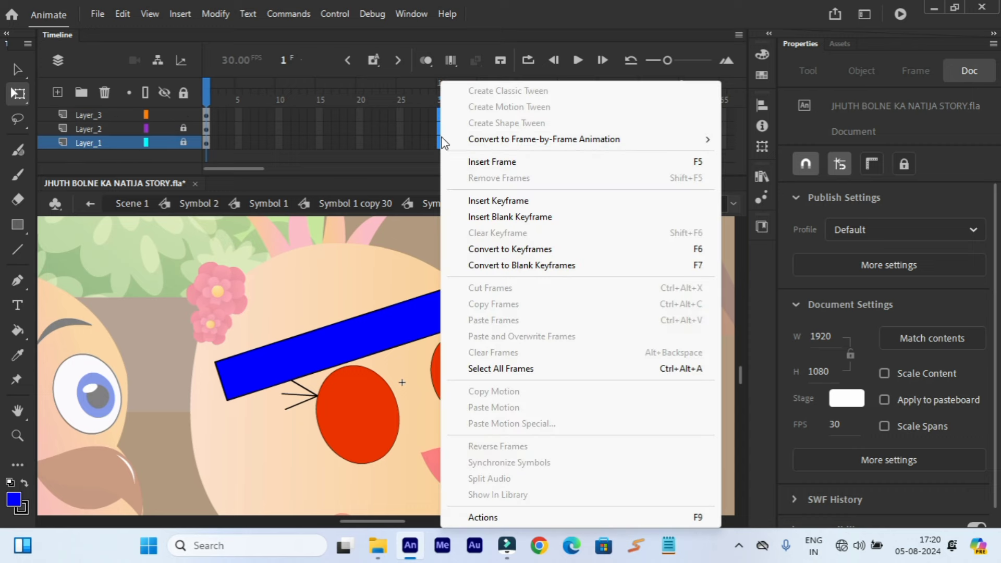
pyautogui.click(474, 199)
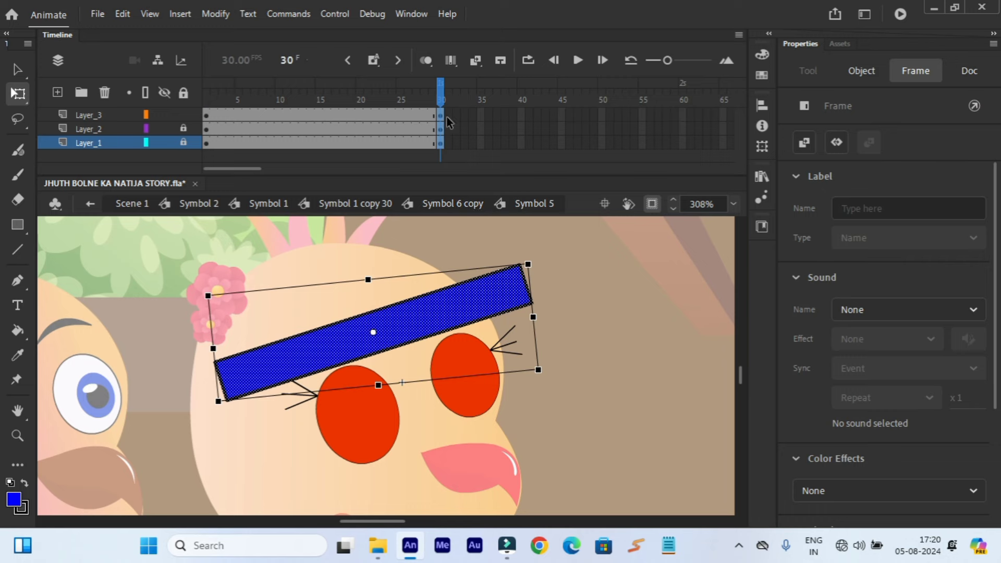
pyautogui.click(439, 97)
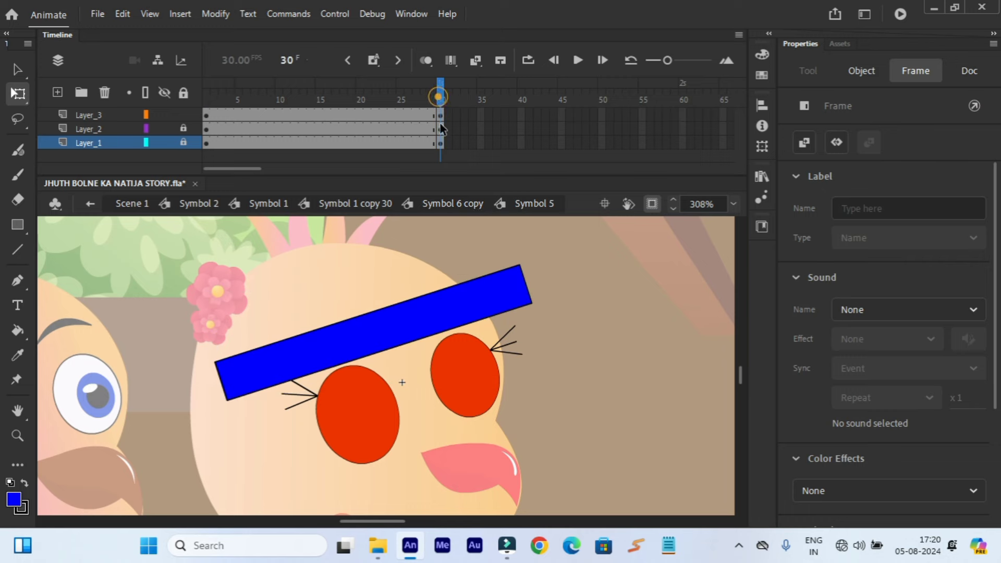
# Clear the frame 30 keyframes on Layer_2 and Layer_1, keeping only the one on Layer_3.
pyautogui.click(430, 129)
pyautogui.rightClick(441, 145)
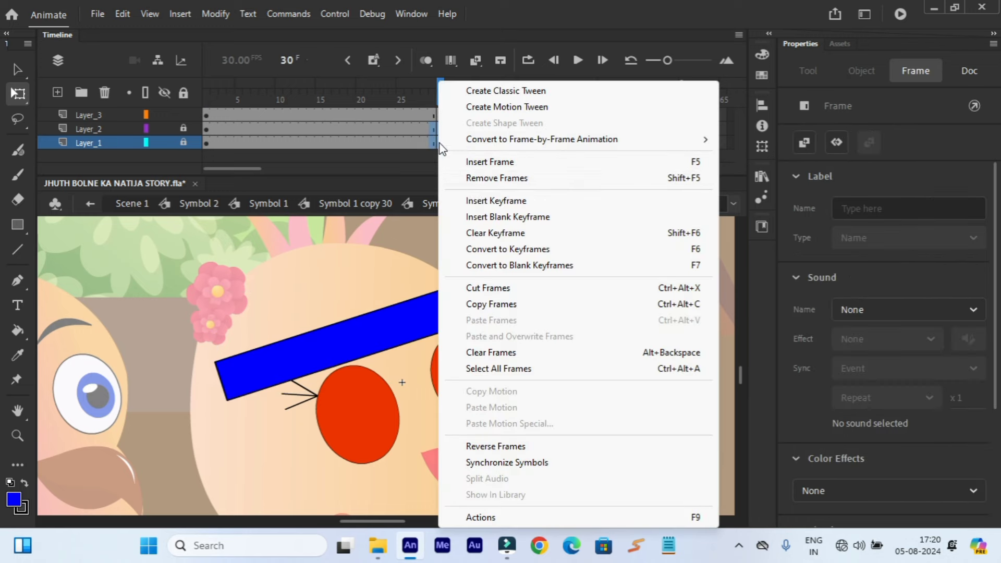
pyautogui.click(480, 229)
pyautogui.click(559, 302)
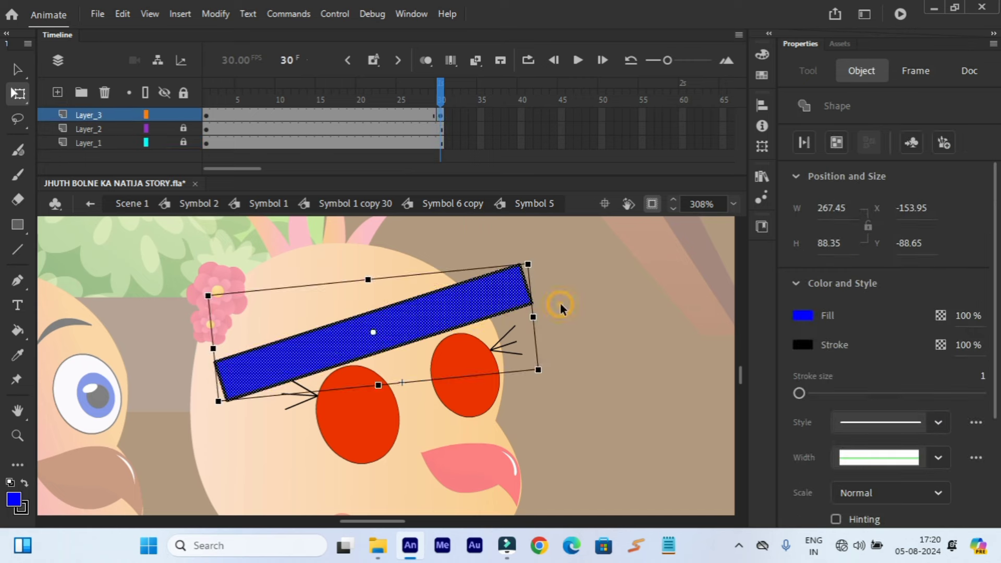
# Insert a keyframe at frame 15 on Layer_3 for the closed-eyelid pose.
pyautogui.click(321, 114)
pyautogui.rightClick(318, 120)
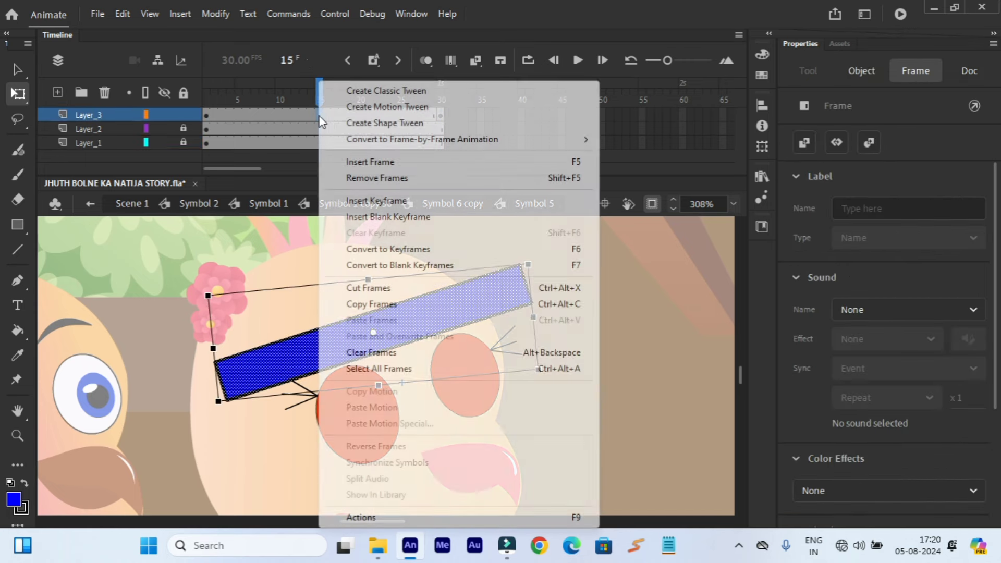
pyautogui.click(350, 195)
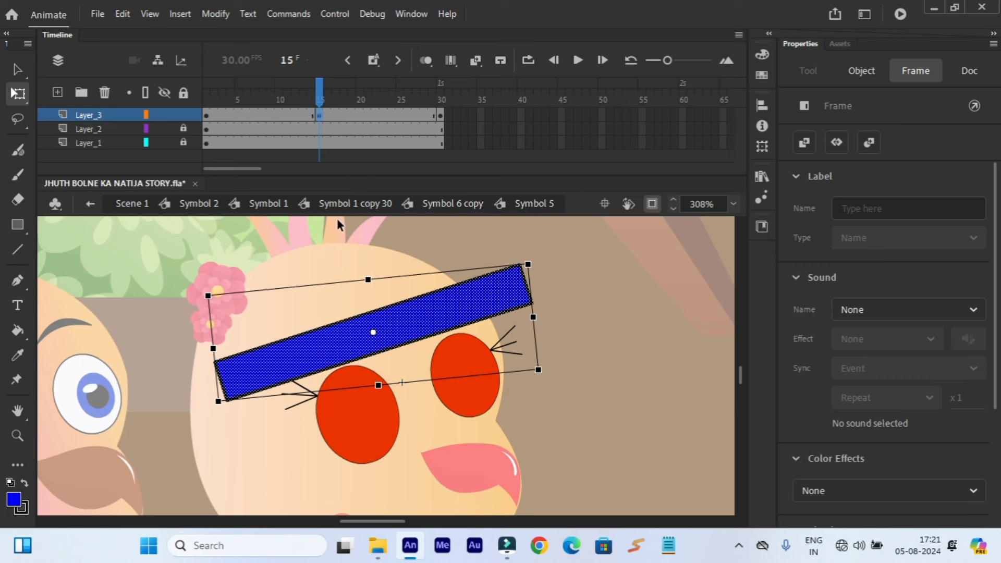
# Subselect the blue rectangle's two lower corner points at frame 15 and pull them down until the shape covers both eyes, about 181 high.
pyautogui.click(18, 71)
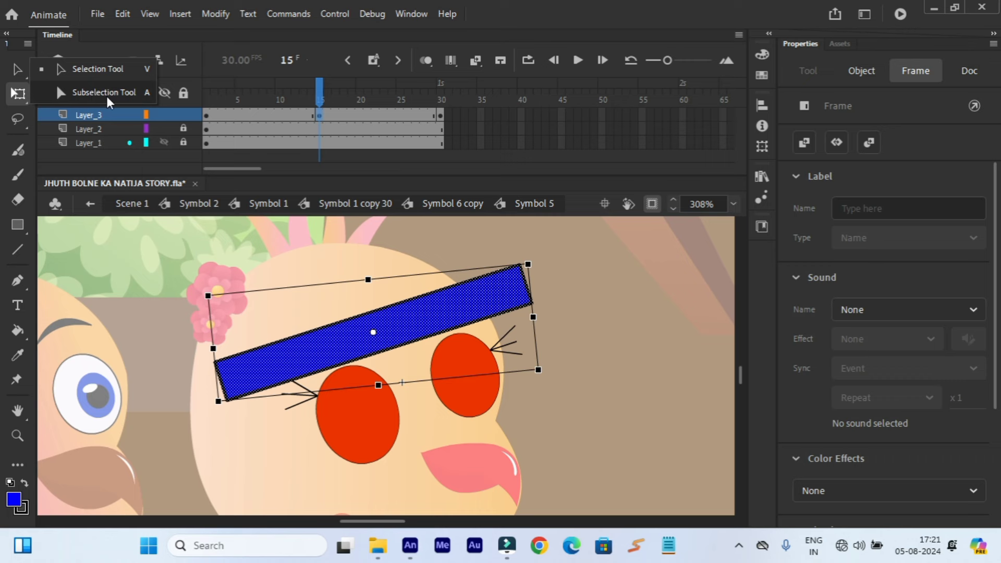
pyautogui.click(133, 94)
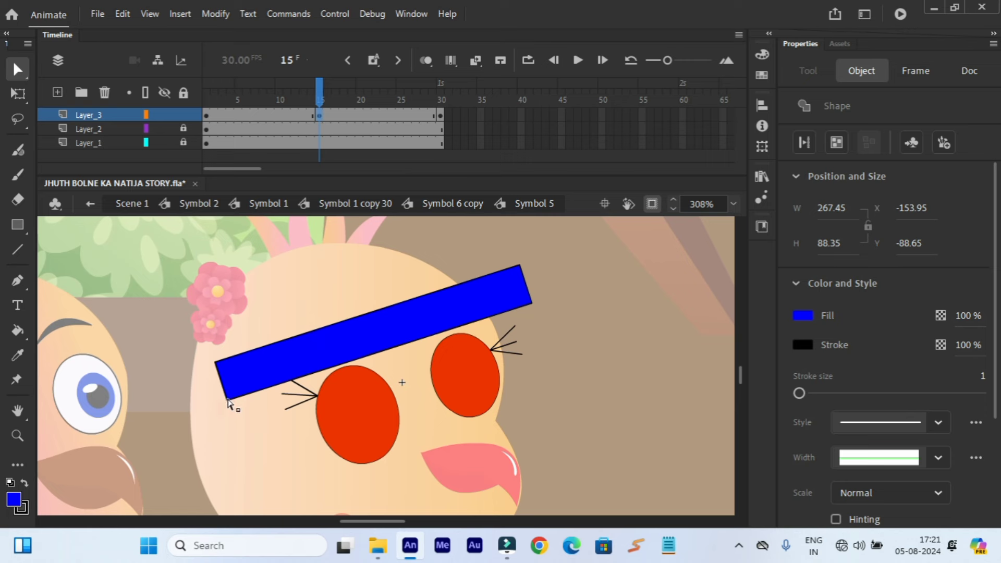
pyautogui.click(228, 402)
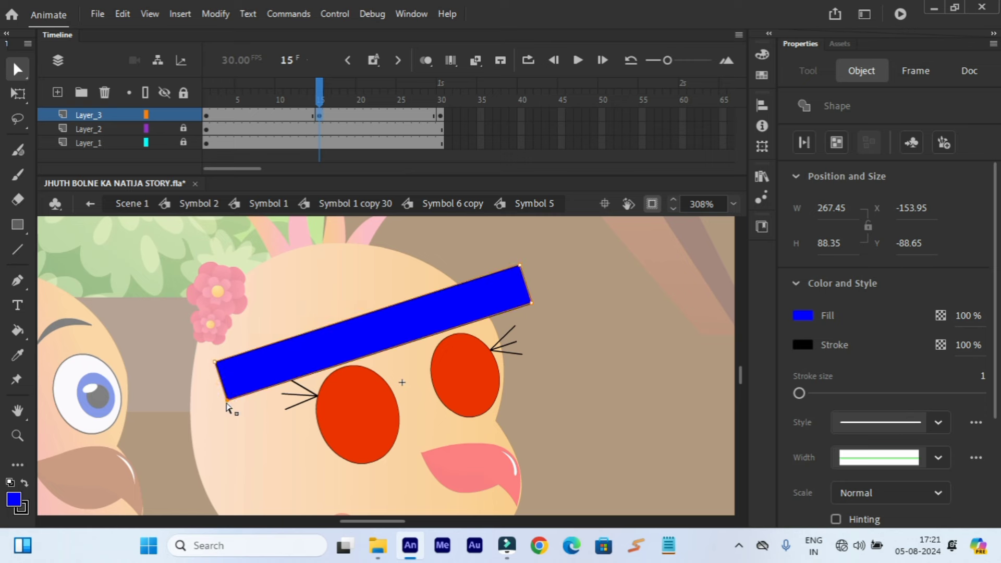
pyautogui.click(17, 435)
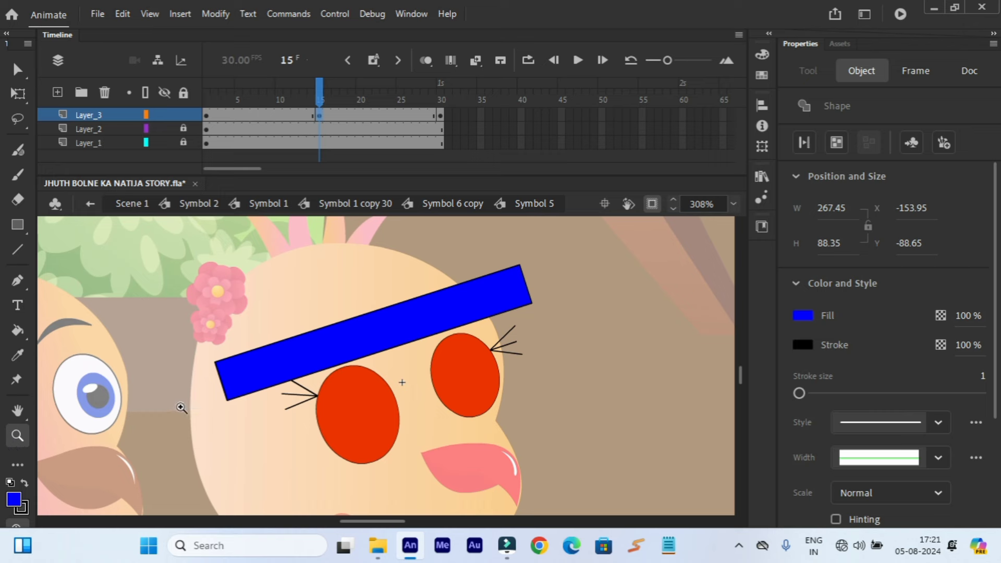
pyautogui.click(232, 407)
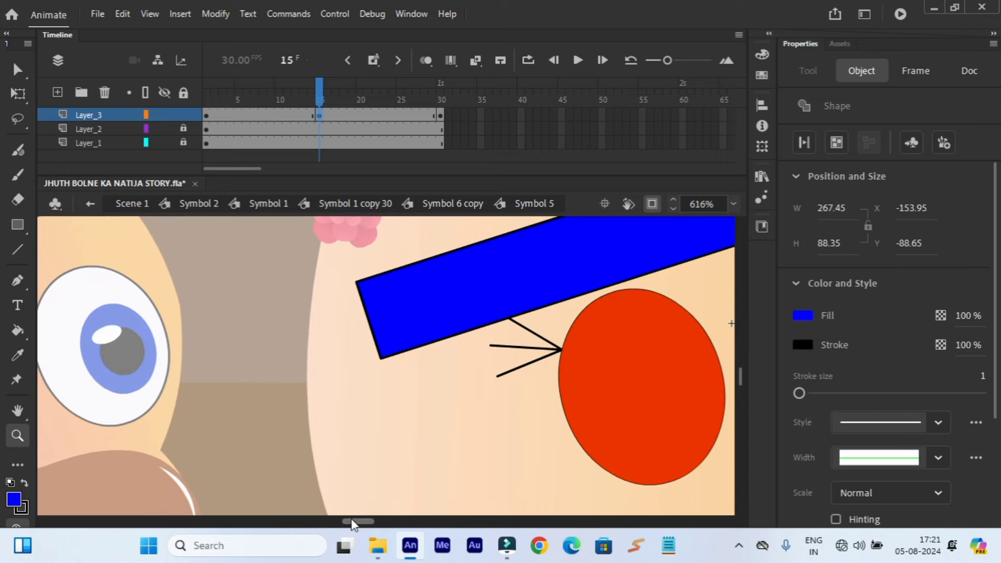
pyautogui.moveTo(351, 520); pyautogui.dragTo(360, 521)
pyautogui.press('a')
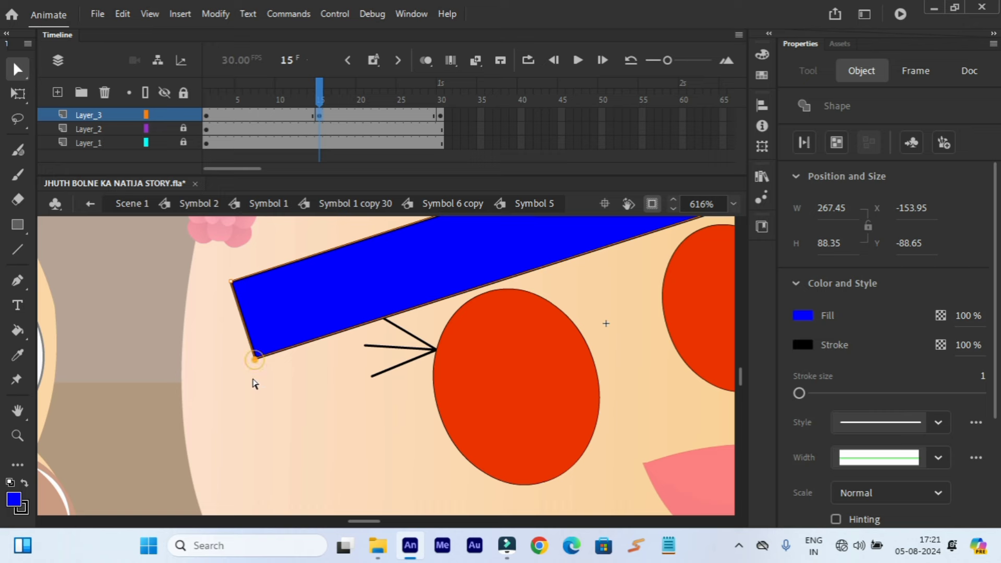
pyautogui.moveTo(347, 527); pyautogui.dragTo(361, 522)
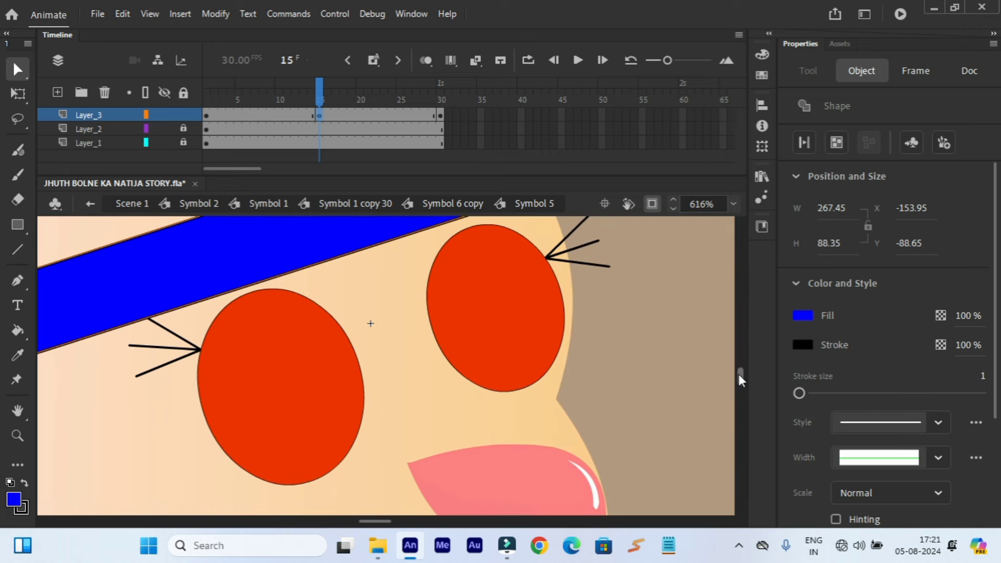
pyautogui.scroll(3, 740, 377)
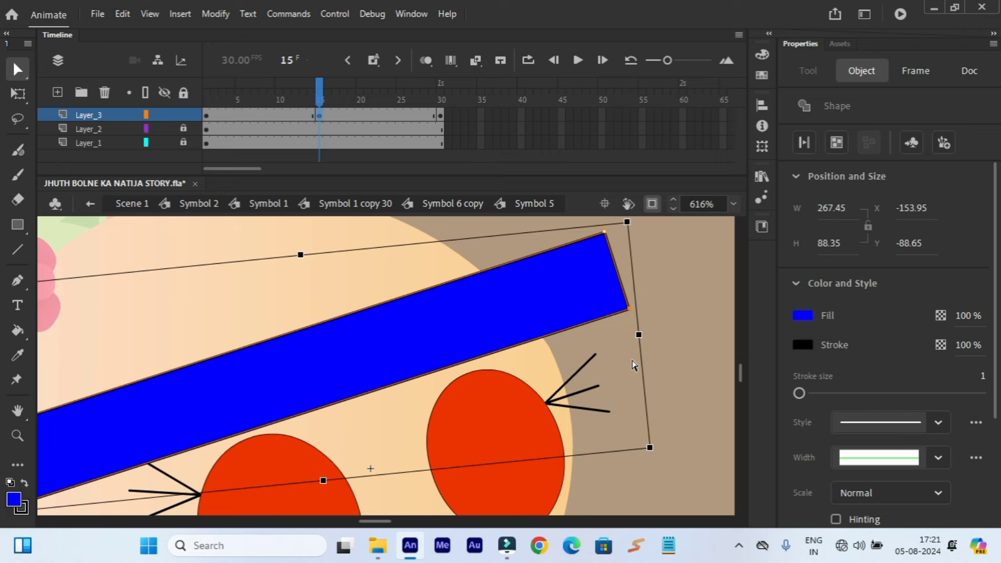
pyautogui.hotkey('ctrl', '-')
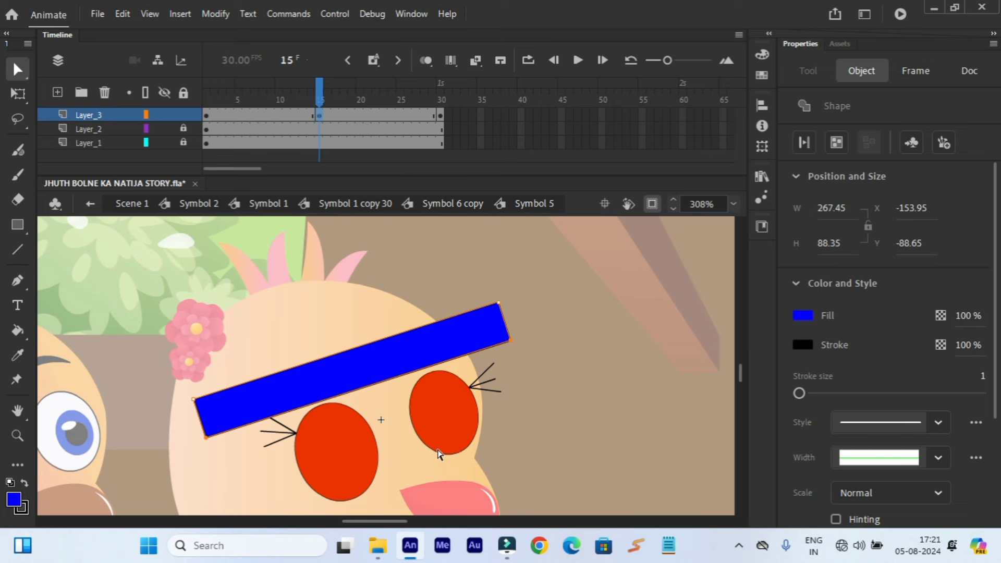
pyautogui.moveTo(381, 391); pyautogui.dragTo(452, 472)
# Bend the lower edge of the enlarged blue shape into a gentle downward curve with the Selection tool.
pyautogui.click(19, 73)
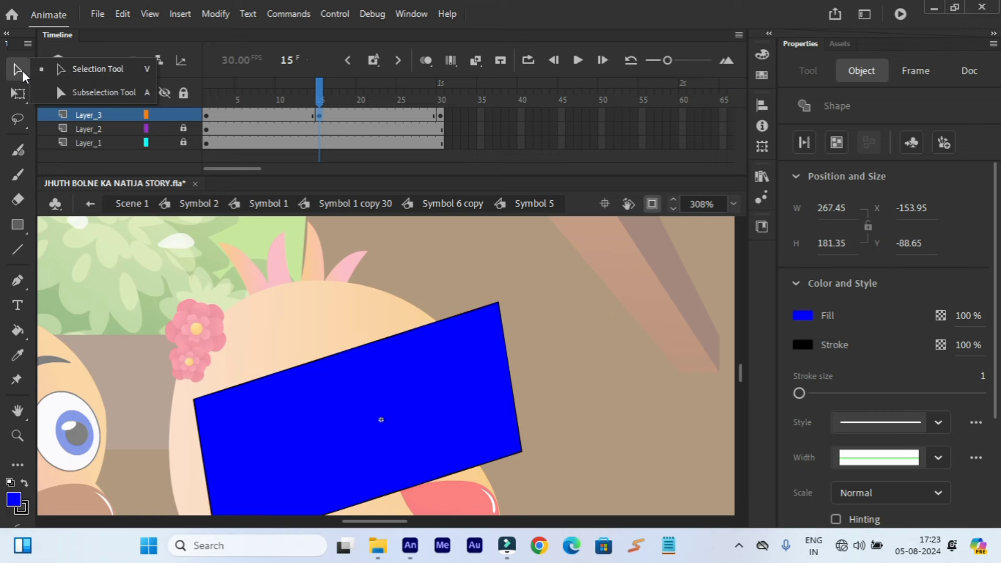
pyautogui.click(65, 71)
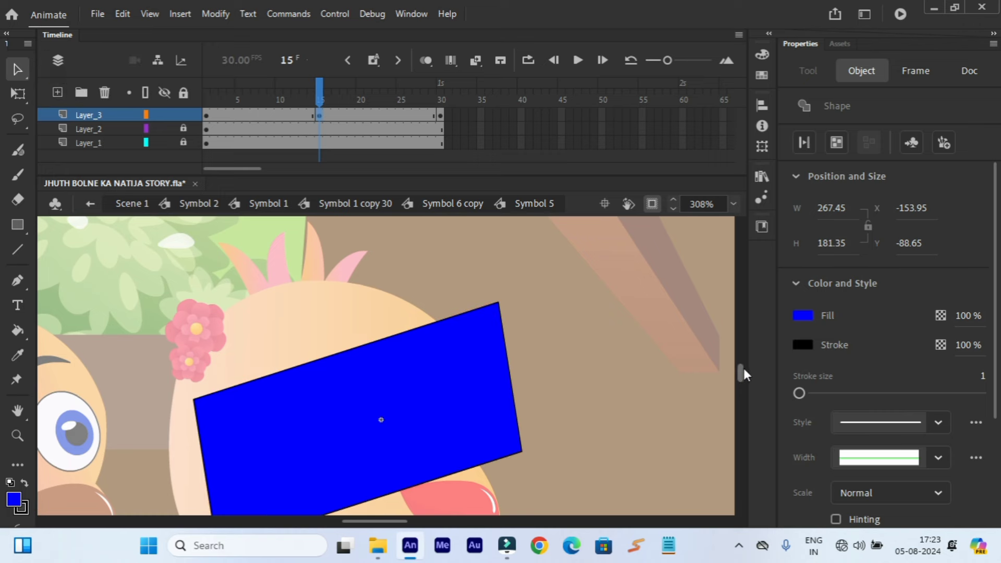
pyautogui.moveTo(743, 368); pyautogui.dragTo(743, 371)
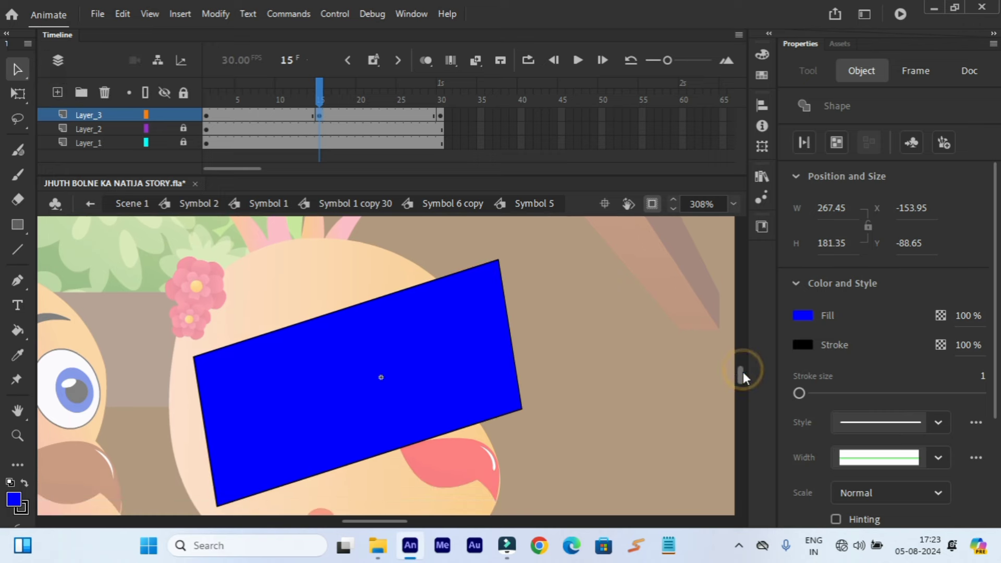
pyautogui.click(550, 402)
pyautogui.moveTo(374, 457)
pyautogui.mouseDown()
pyautogui.moveTo(384, 482)
pyautogui.moveTo(384, 474)
pyautogui.mouseUp()
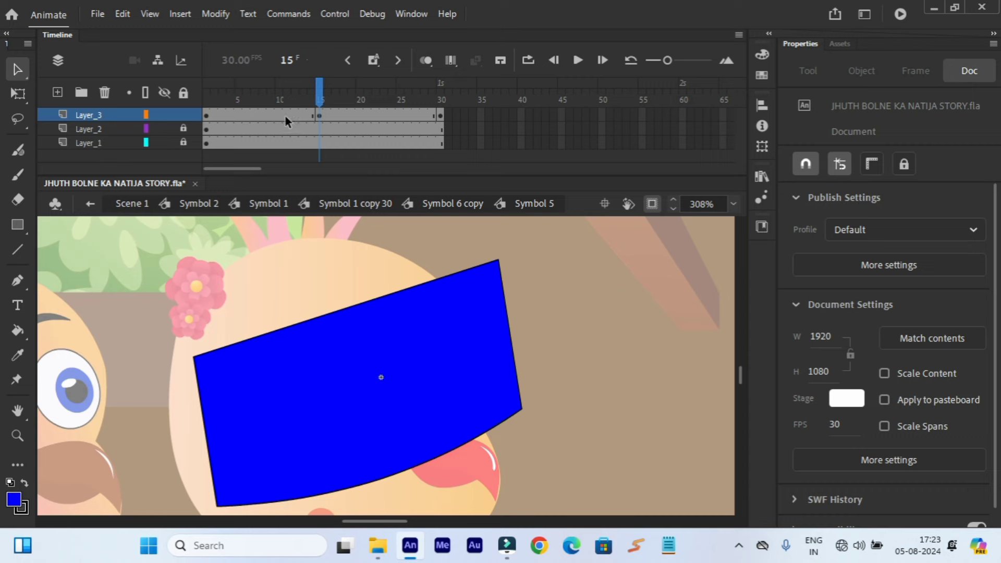
# Create shape tweens on Layer_3 across both spans, between the keyframes at frames 1, 15 and 30.
pyautogui.moveTo(286, 117); pyautogui.dragTo(364, 118)
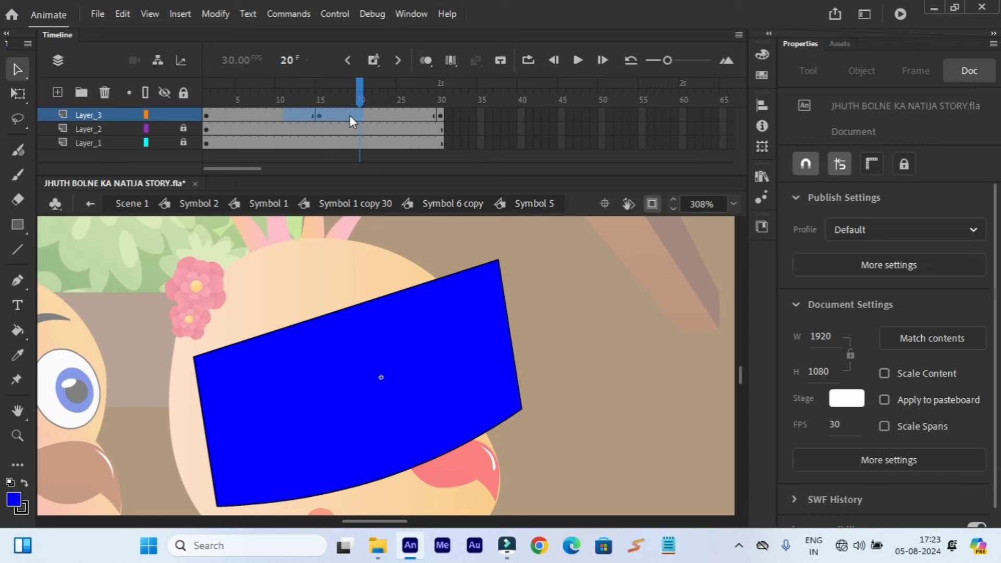
pyautogui.rightClick(348, 115)
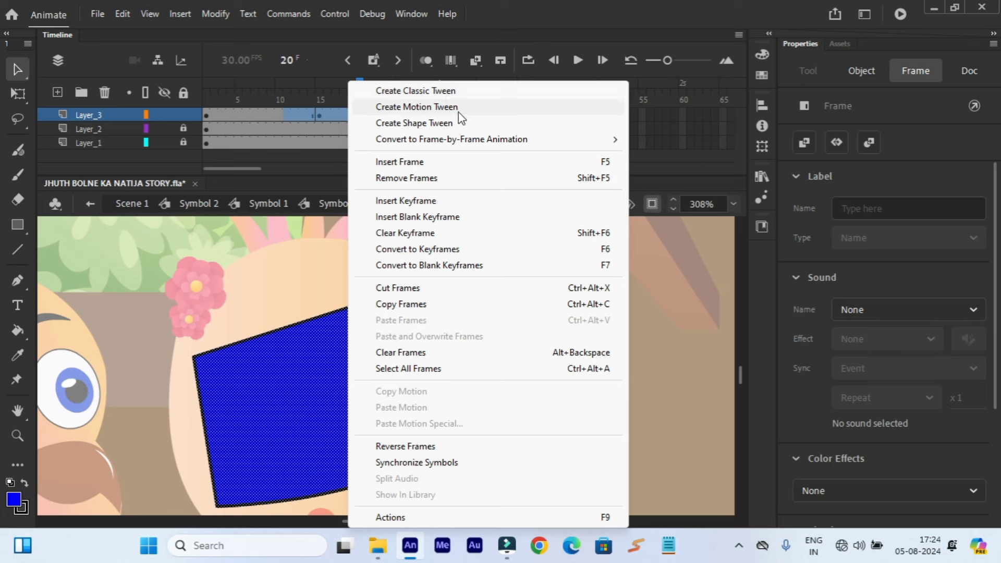
pyautogui.click(426, 124)
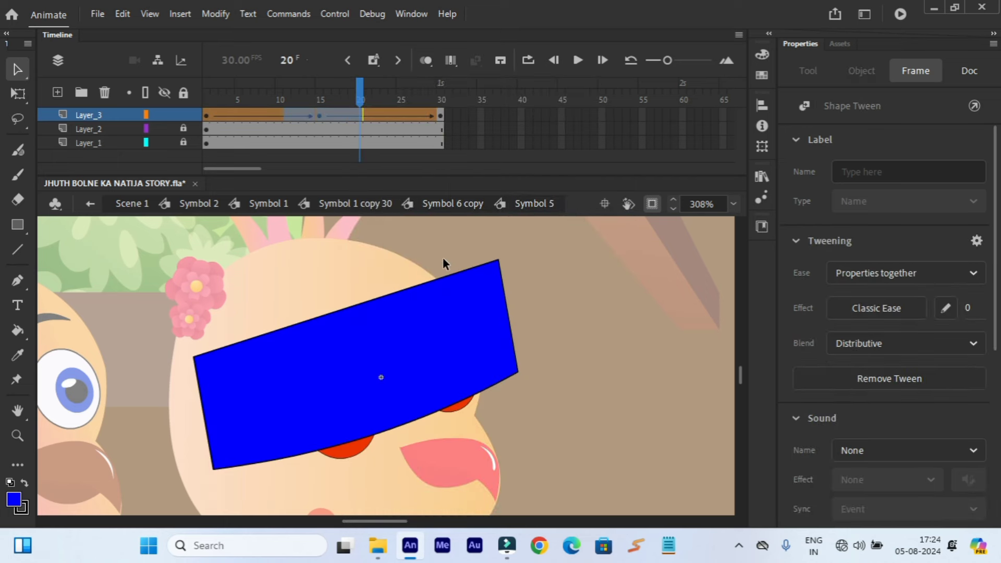
# Scrub and play the timeline to check how the blue eyelid shape closes and opens over the eyes.
pyautogui.moveTo(361, 99); pyautogui.dragTo(407, 99)
pyautogui.press('Return')
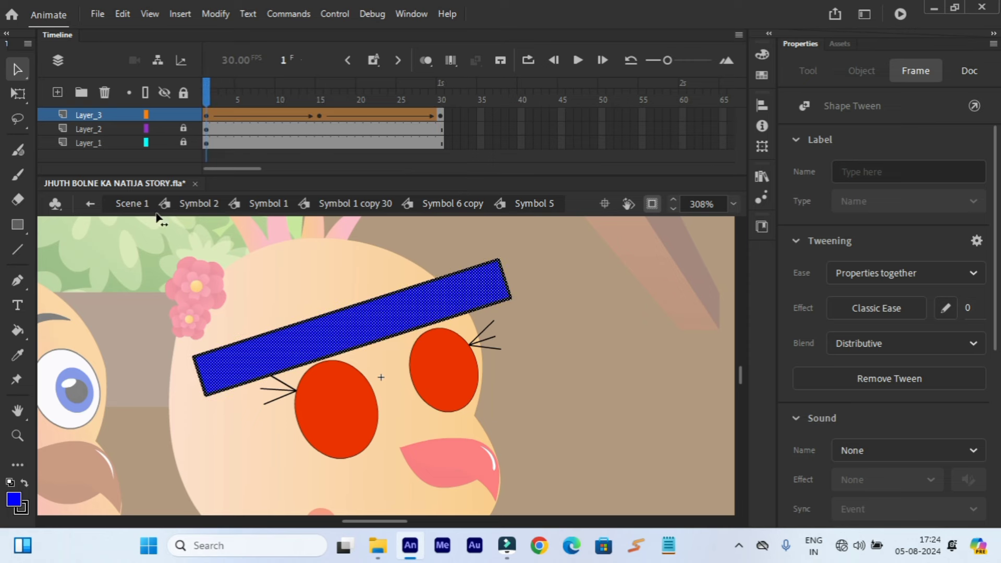
pyautogui.click(577, 60)
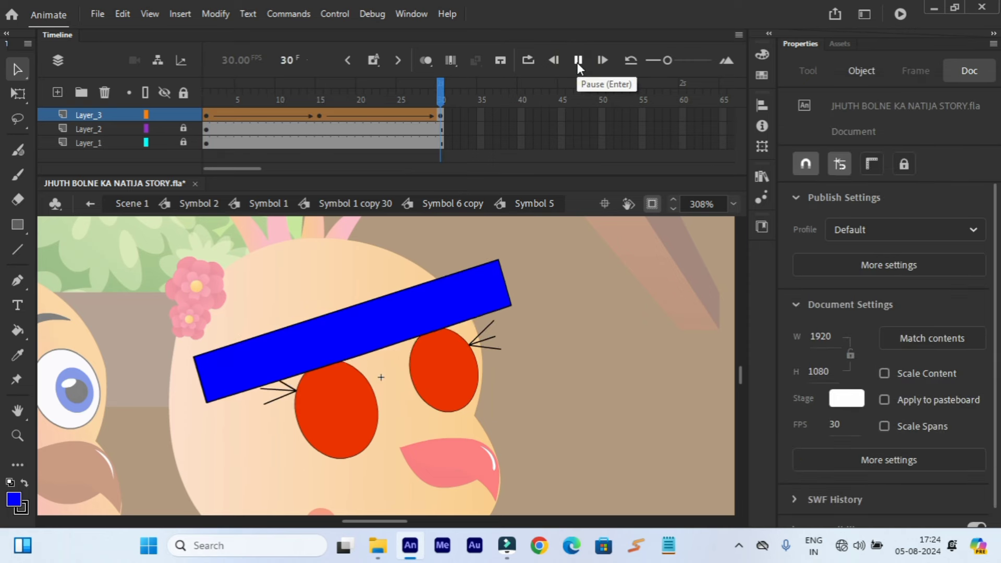
pyautogui.click(577, 61)
pyautogui.click(577, 60)
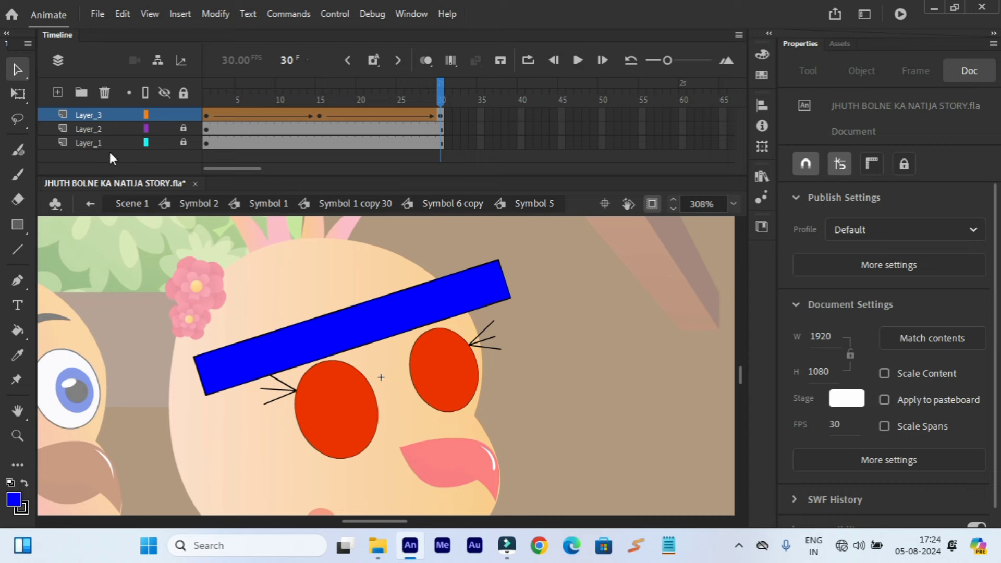
# Turn Layer_3 into a mask for the red eyeball shapes on Layer_2.
pyautogui.click(97, 115)
pyautogui.rightClick(108, 114)
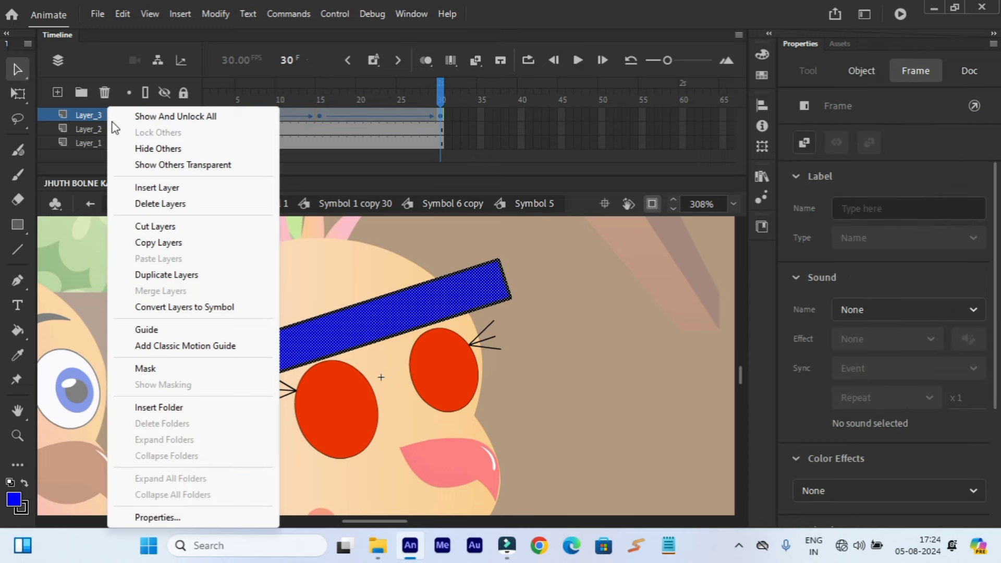
pyautogui.click(153, 368)
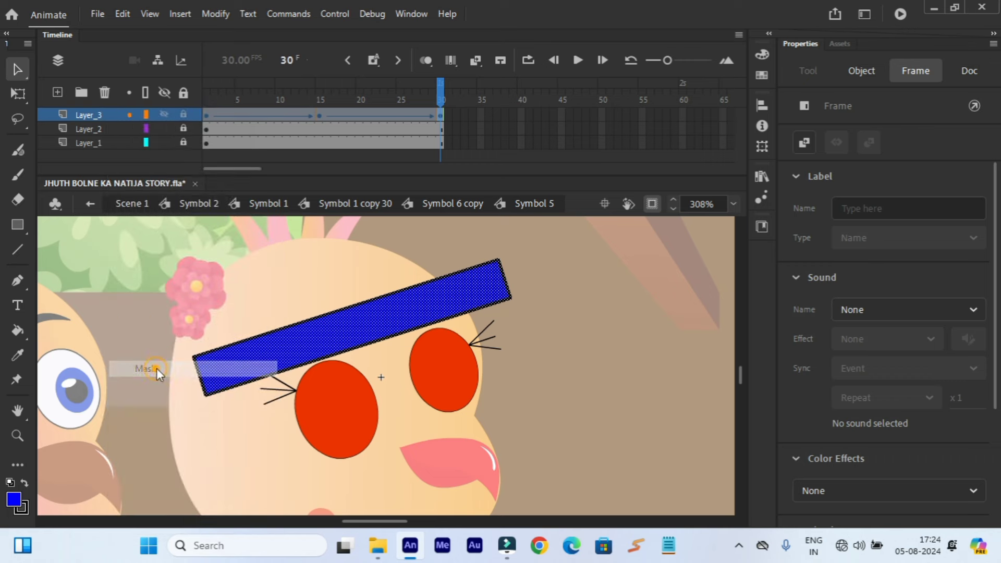
# Scrub through the masked animation and play it back from the first frame to check the blink.
pyautogui.click(207, 98)
pyautogui.moveTo(207, 92); pyautogui.dragTo(140, 165)
pyautogui.click(579, 58)
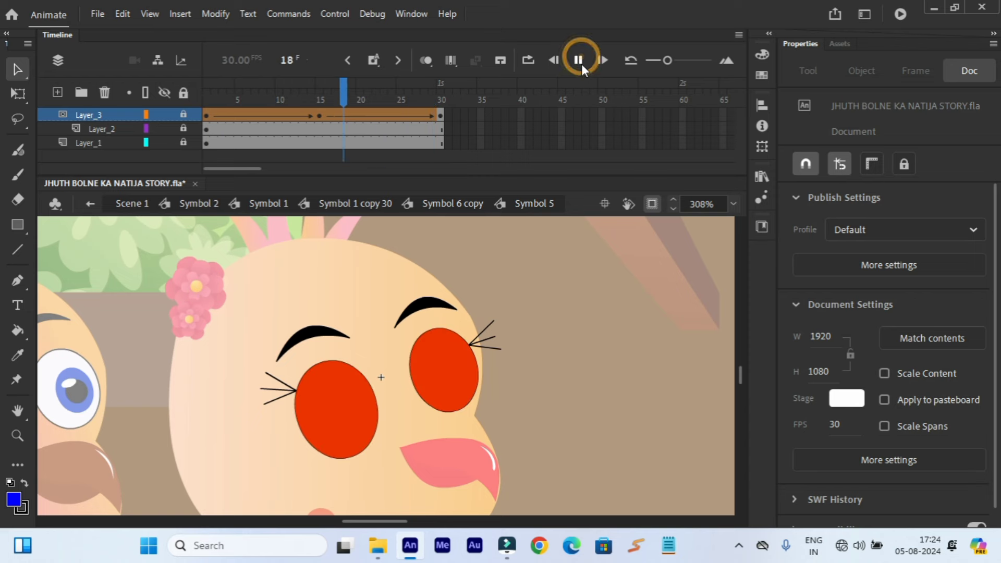
pyautogui.click(580, 60)
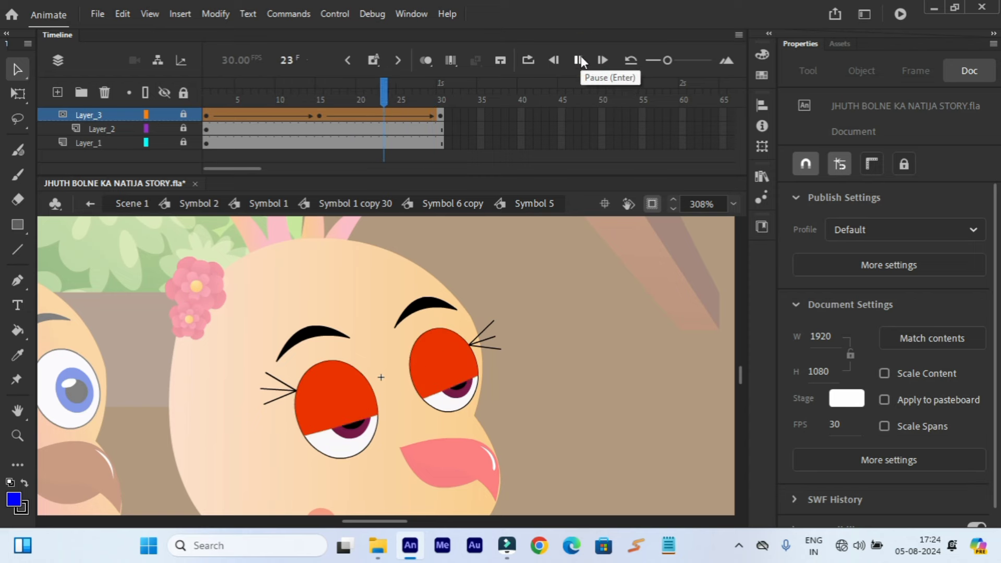
pyautogui.click(580, 60)
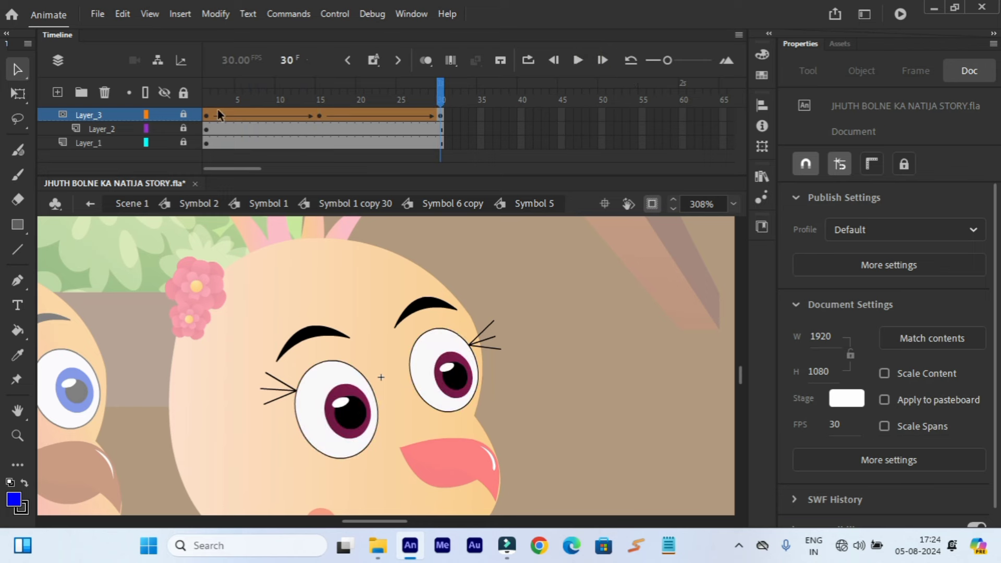
# Extend all three layers of the eyes symbol to frame 180 and play the lengthened animation.
pyautogui.moveTo(439, 96); pyautogui.dragTo(340, 168)
pyautogui.moveTo(536, 113); pyautogui.dragTo(538, 146)
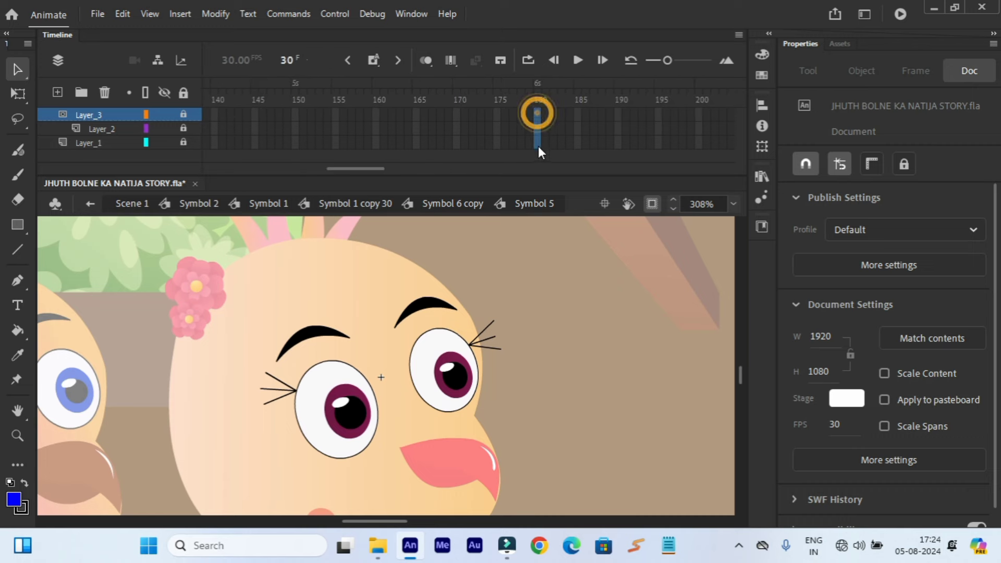
pyautogui.rightClick(537, 143)
pyautogui.click(559, 159)
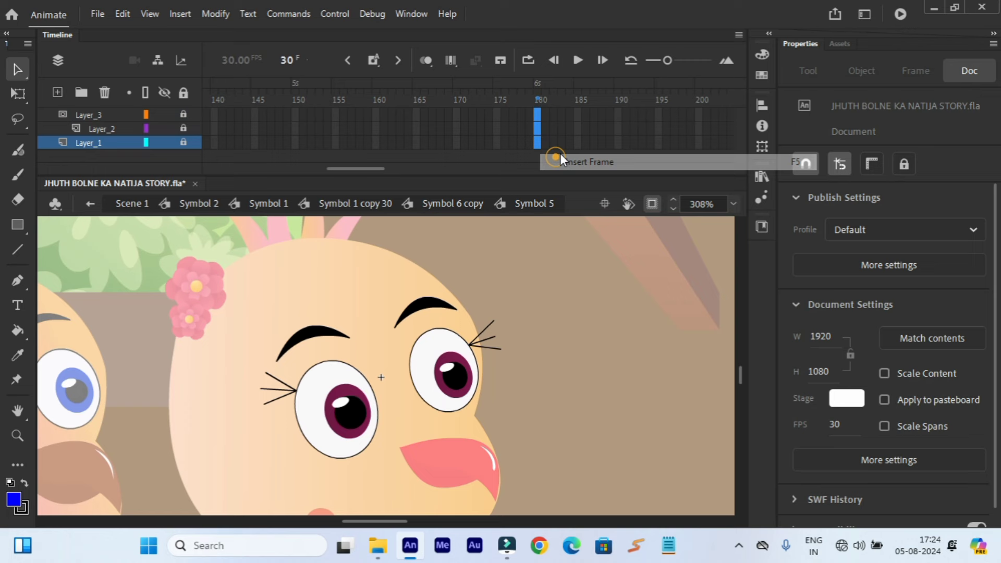
pyautogui.click(577, 63)
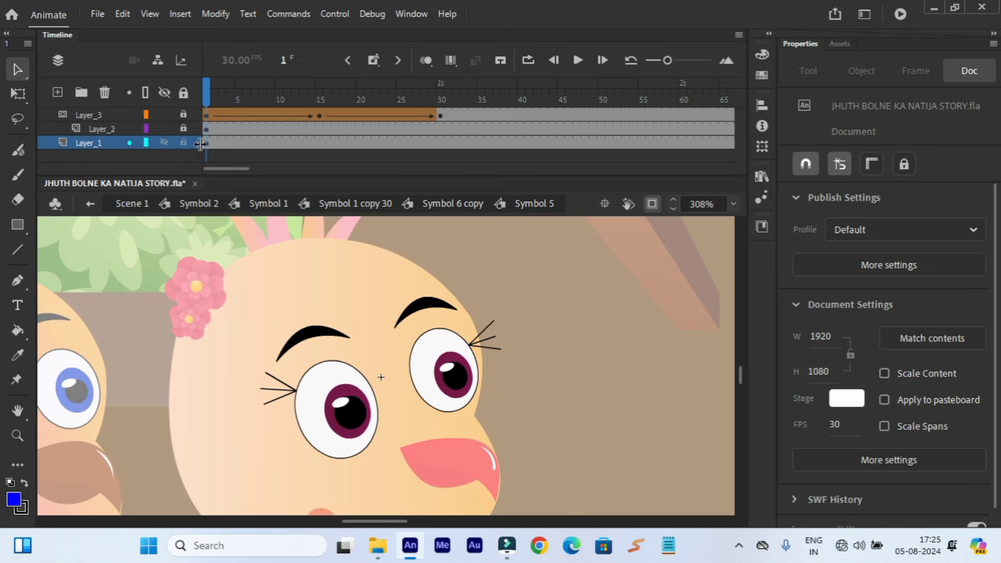
# Unlock Layer_1, select both black eyebrows at frame 1, and cut them from the layer.
pyautogui.click(302, 332)
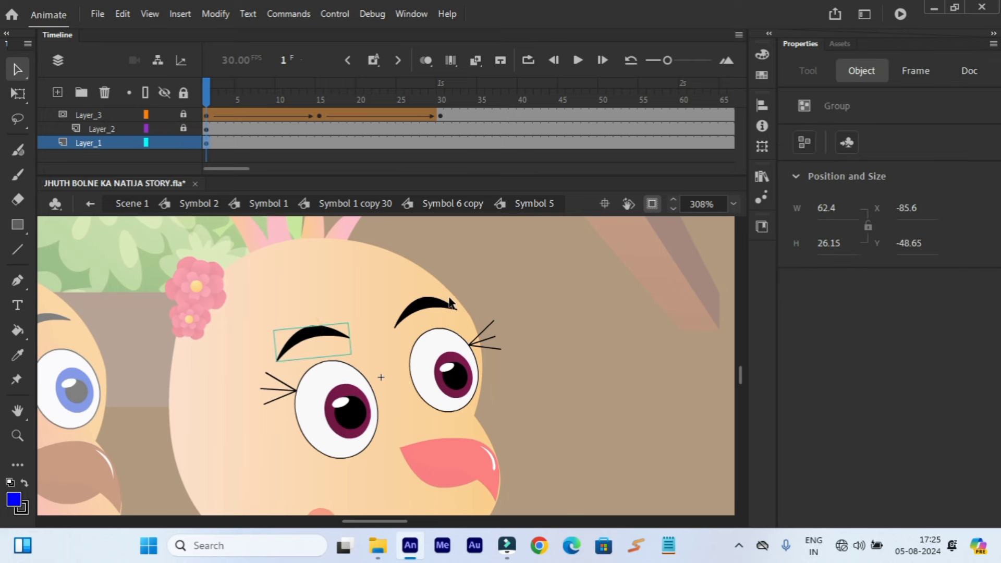
pyautogui.keyDown('shift'); pyautogui.click(422, 305); pyautogui.keyUp('shift')
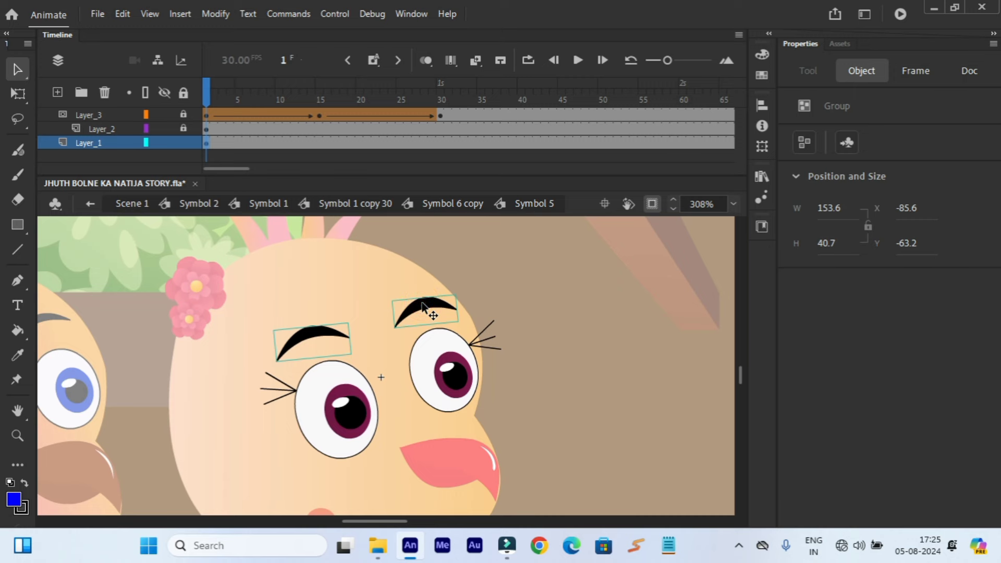
pyautogui.rightClick(423, 307)
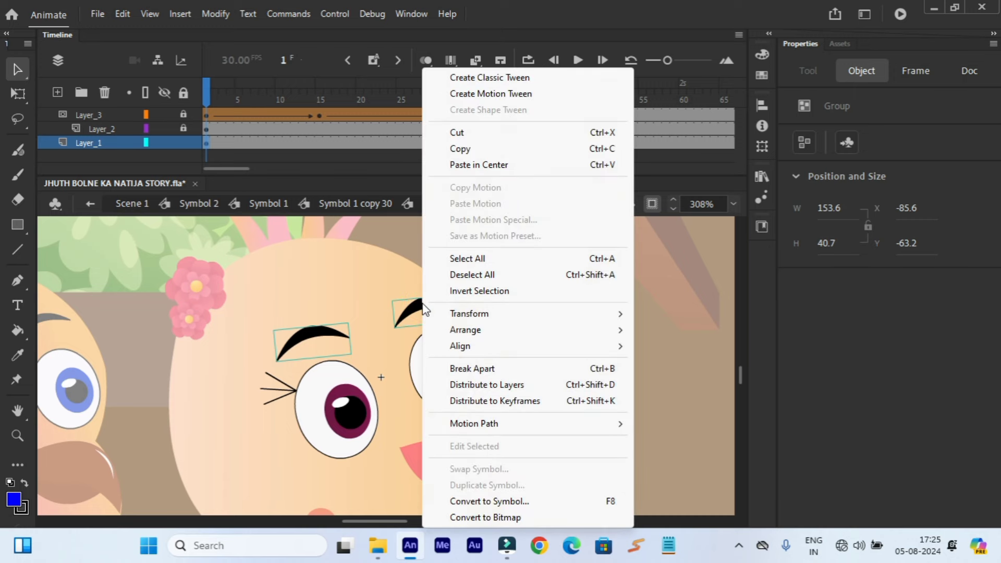
pyautogui.click(459, 132)
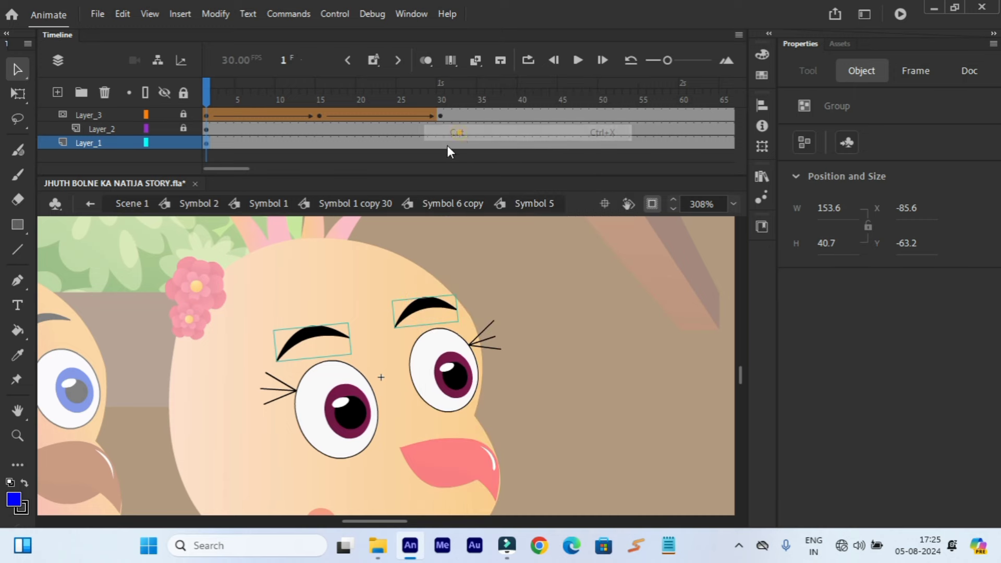
# Add a new layer above Layer_3 and paste the cut eyebrows onto it in place.
pyautogui.click(100, 116)
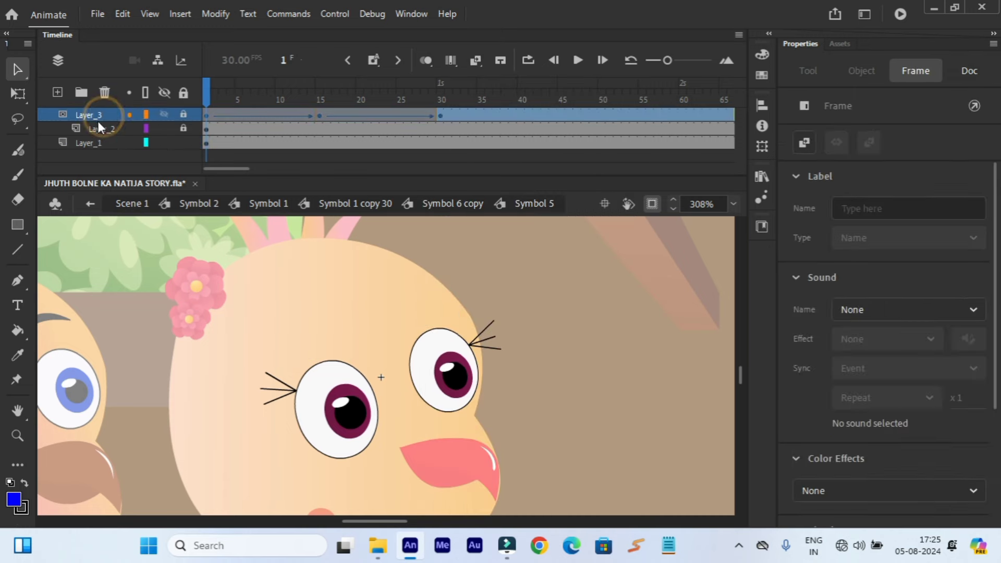
pyautogui.click(56, 91)
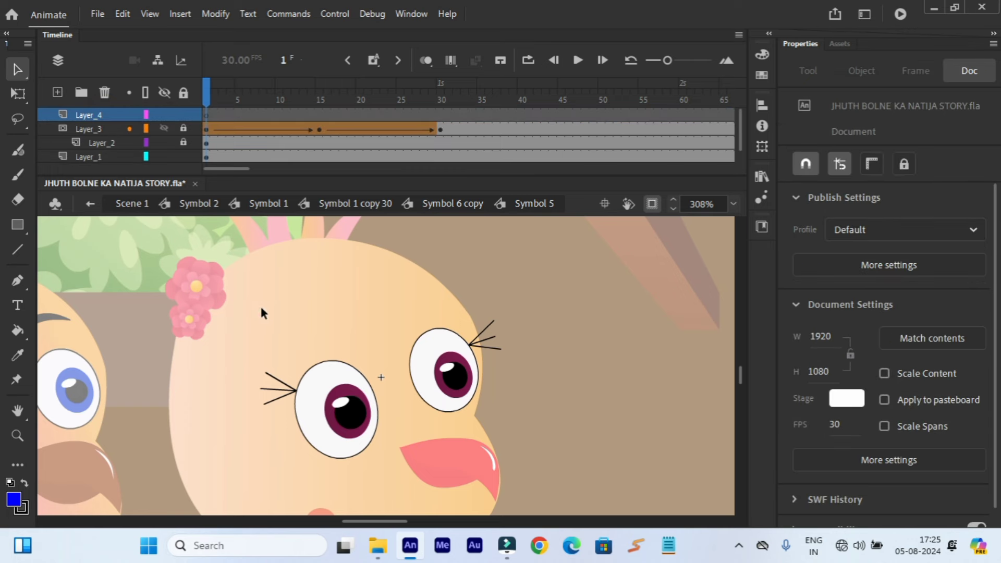
pyautogui.rightClick(266, 307)
pyautogui.click(321, 363)
# Distribute the two pasted eyebrows so that each sits on its own layer.
pyautogui.rightClick(312, 343)
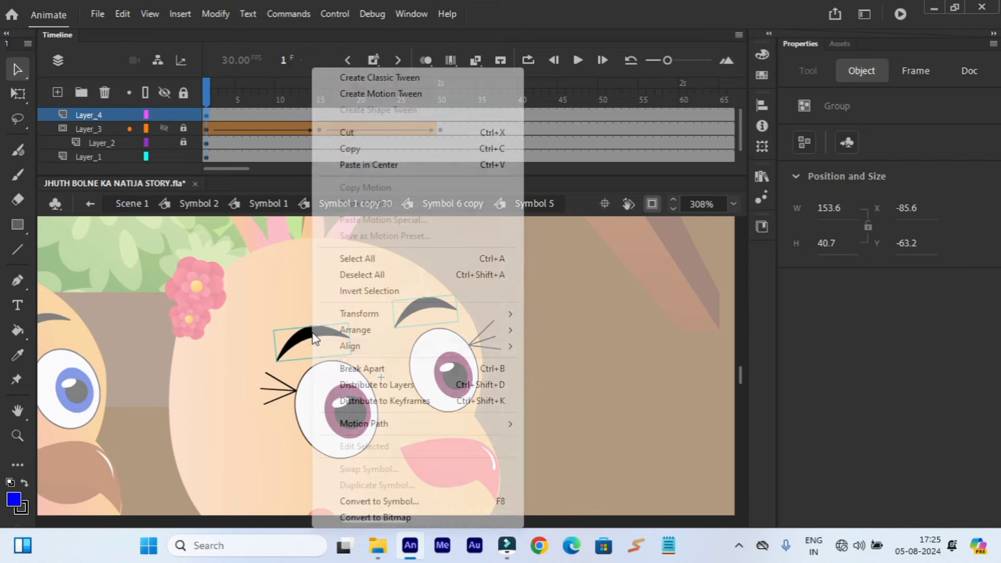
pyautogui.click(391, 385)
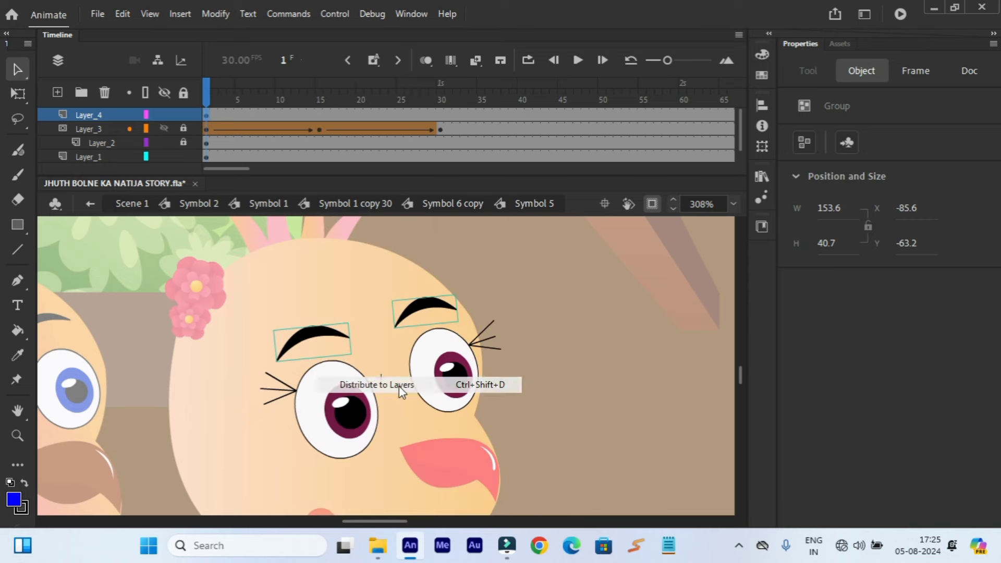
pyautogui.click(319, 282)
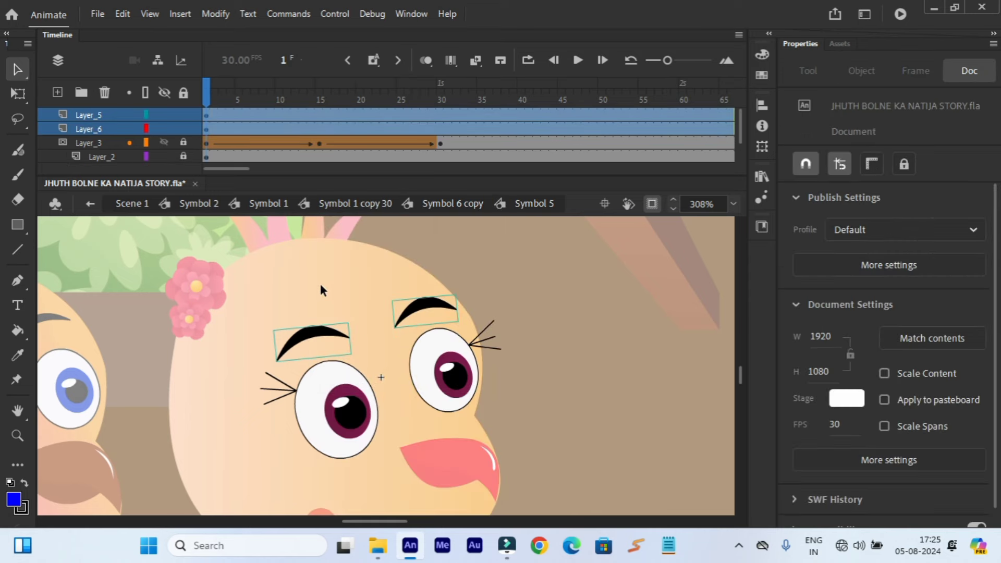
# Convert the eyebrows on Layer_5 and Layer_6 into two separate graphic symbols.
pyautogui.click(316, 338)
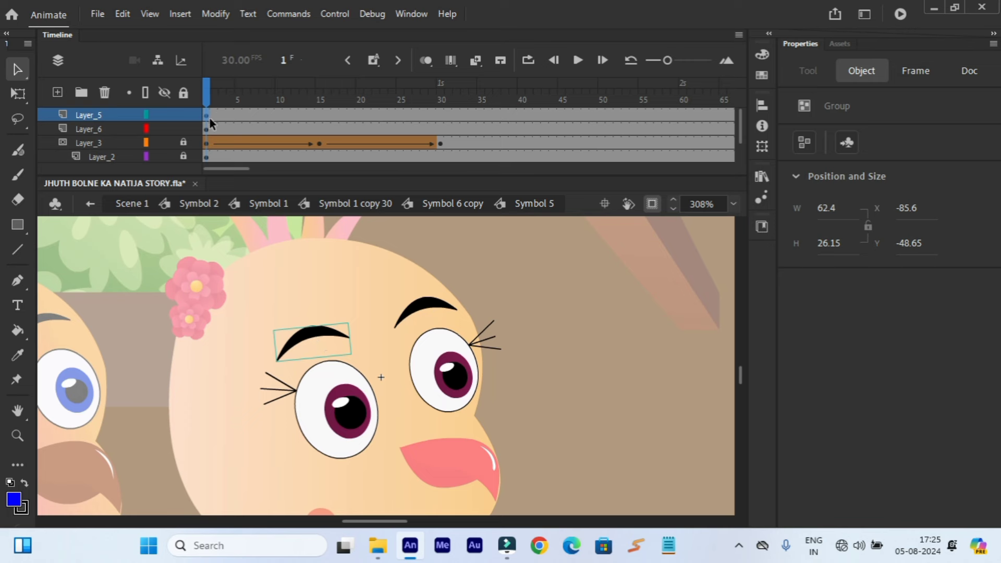
pyautogui.rightClick(314, 338)
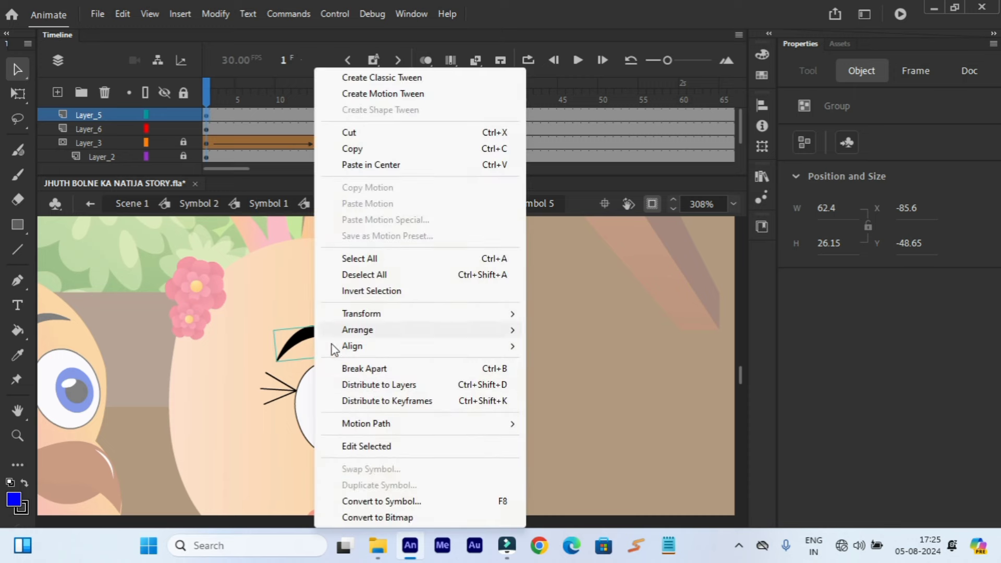
pyautogui.click(360, 501)
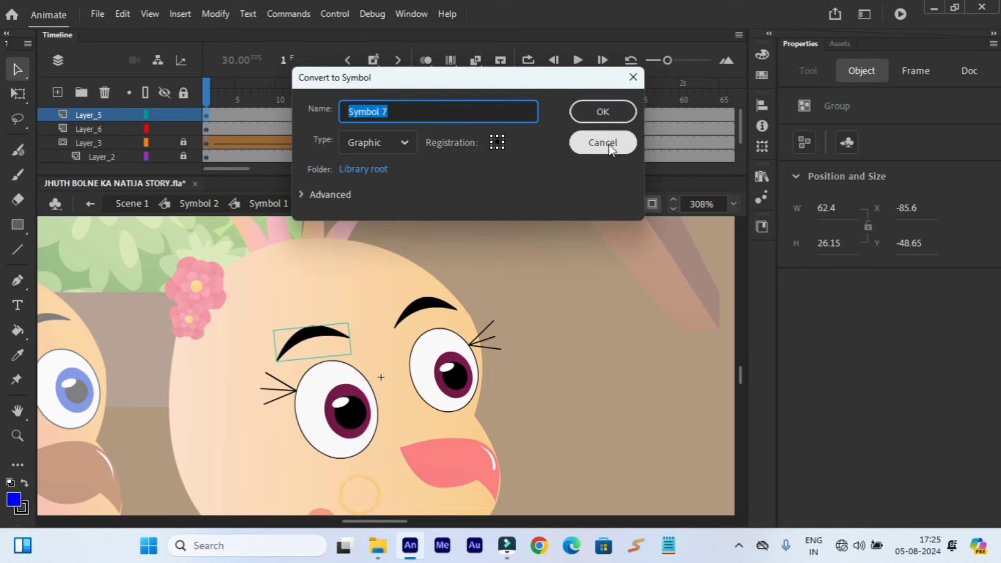
pyautogui.click(604, 111)
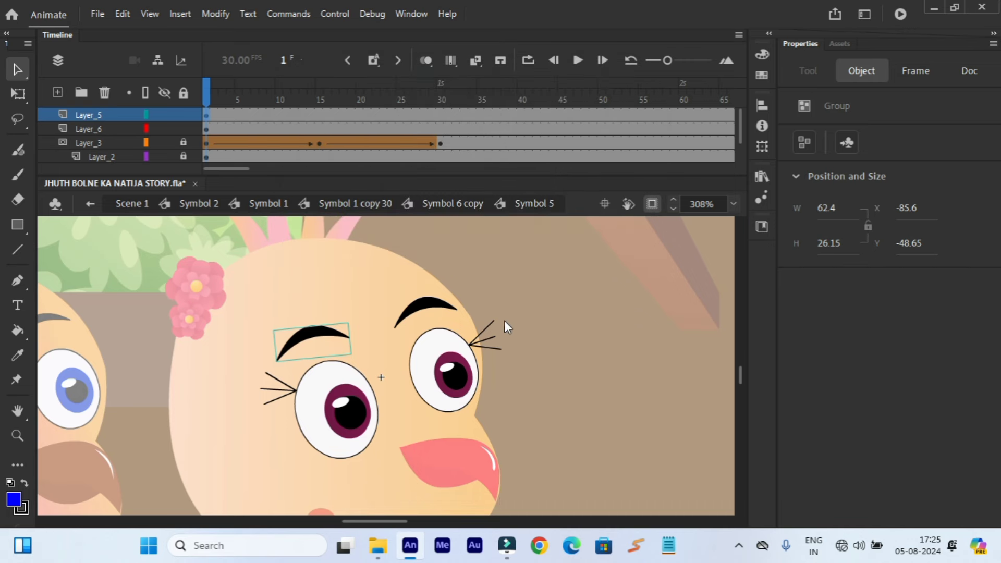
pyautogui.click(428, 304)
pyautogui.rightClick(428, 304)
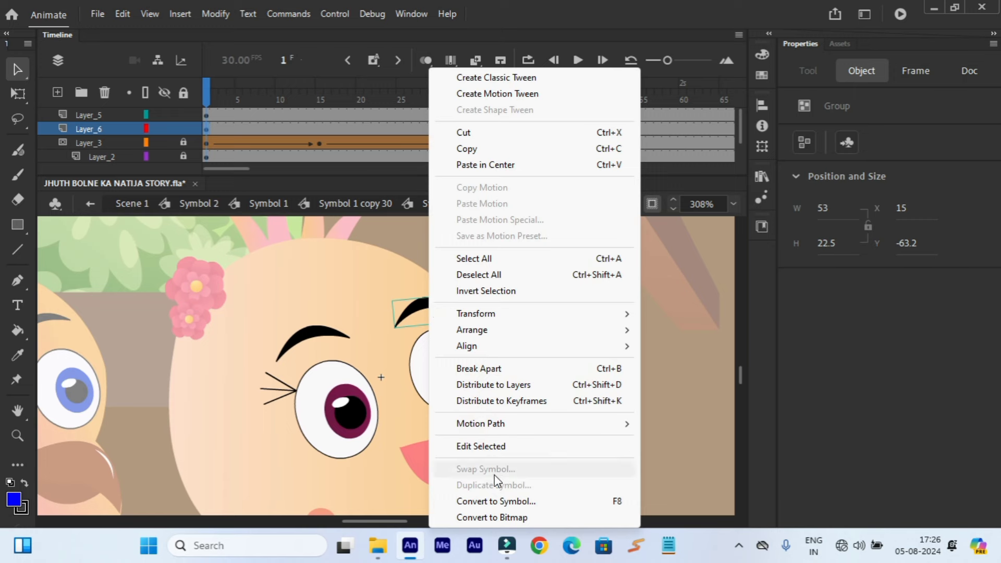
pyautogui.click(494, 502)
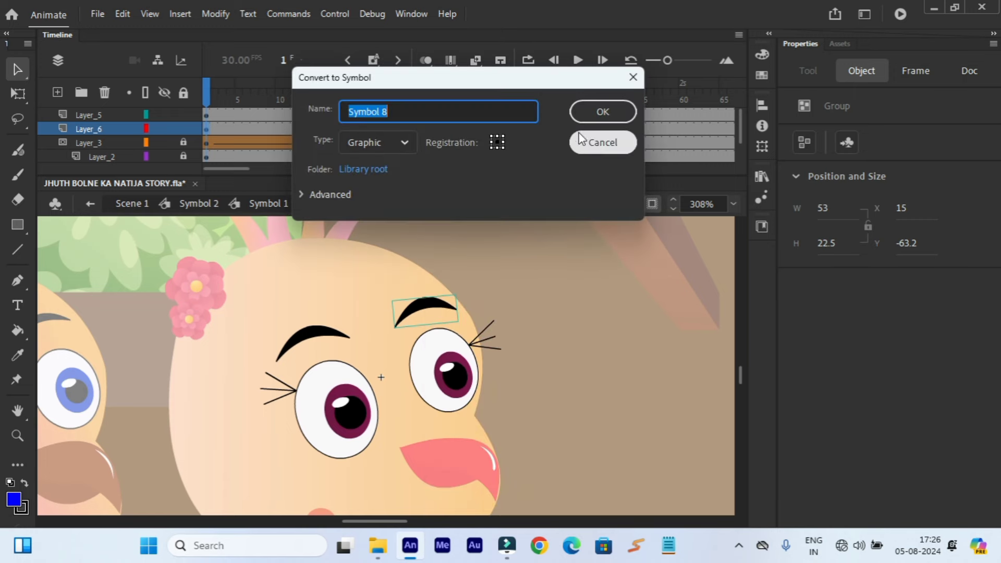
pyautogui.click(589, 114)
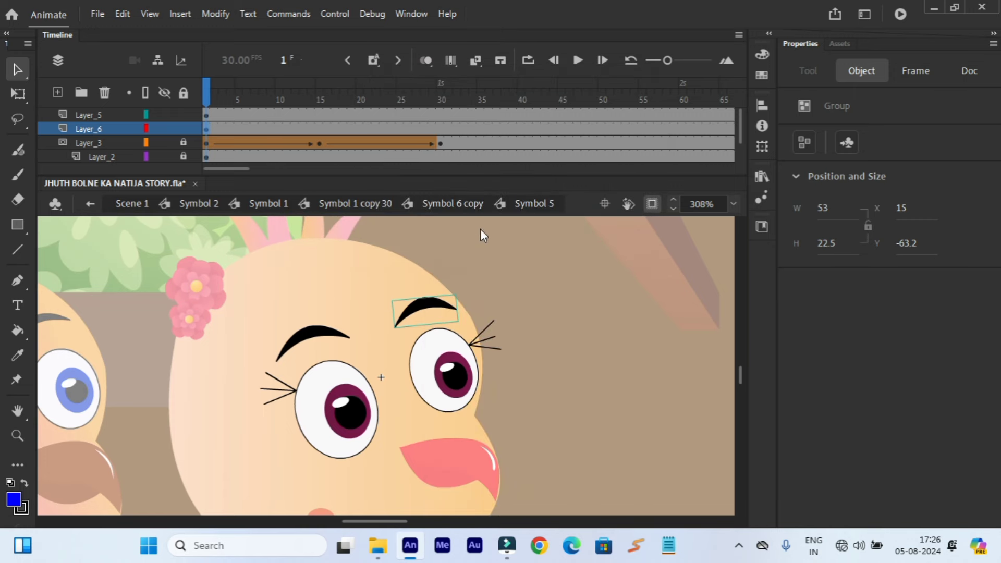
# Insert keyframes at frame 30 on both eyebrow layers, Layer_5 and Layer_6.
pyautogui.click(441, 92)
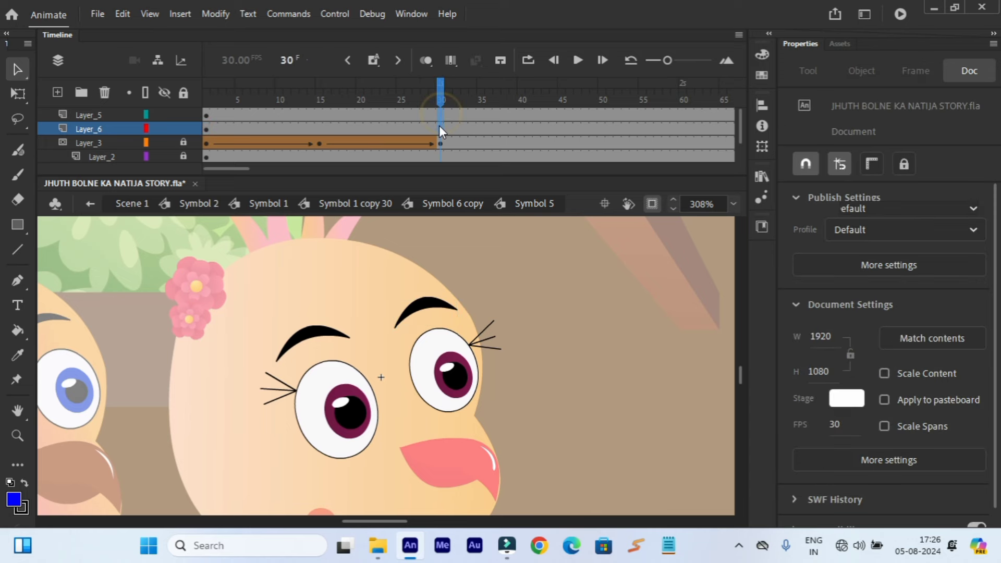
pyautogui.click(439, 125)
pyautogui.rightClick(439, 128)
pyautogui.click(473, 201)
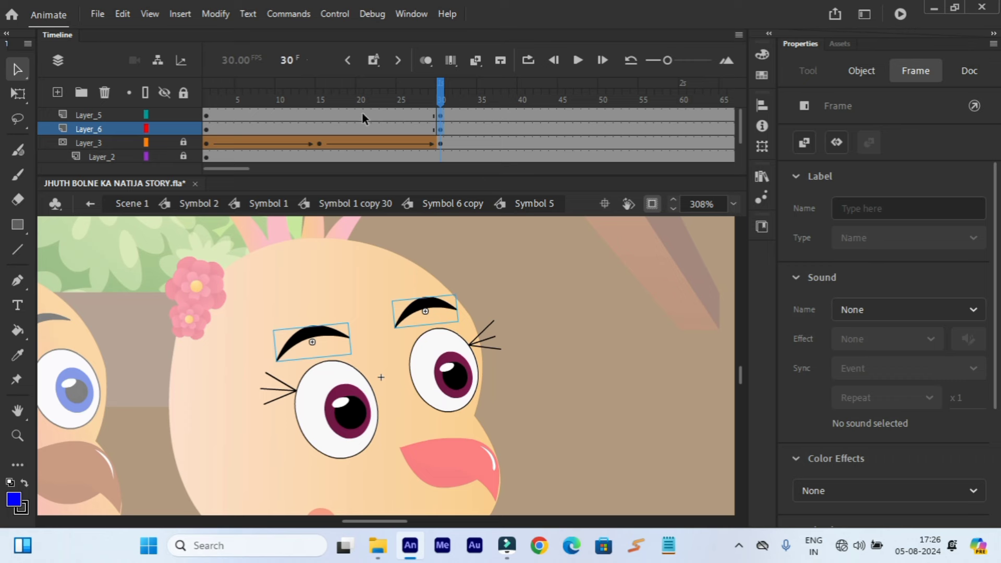
# Insert keyframes at frame 15 on Layer_5 and Layer_6, where the eyelids are fully closed.
pyautogui.click(320, 96)
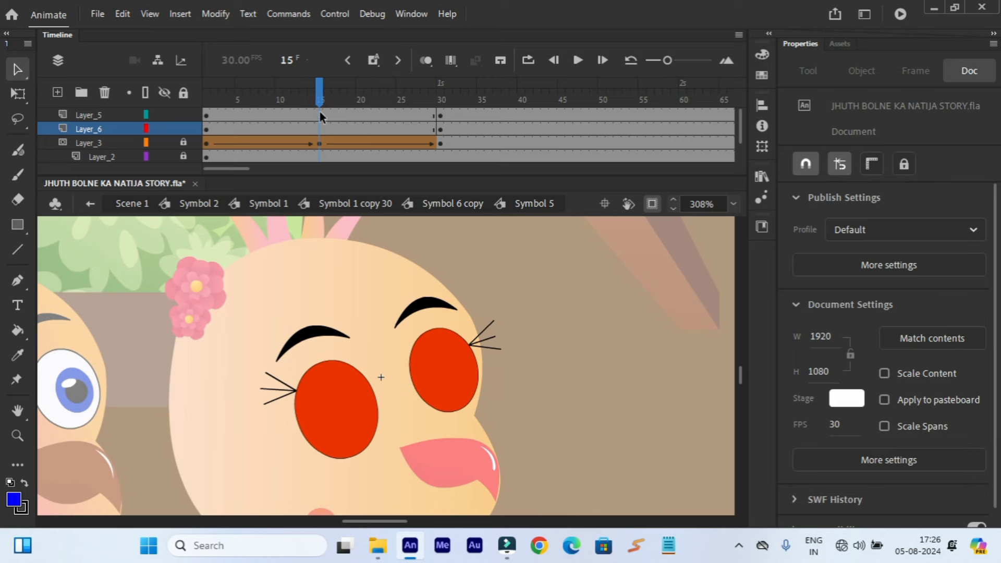
pyautogui.click(320, 116)
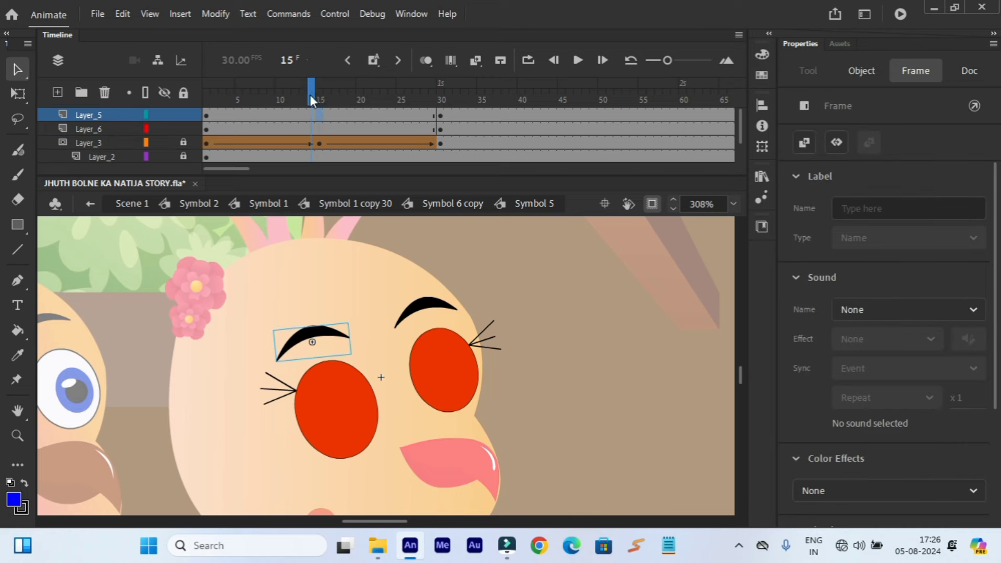
pyautogui.click(320, 129)
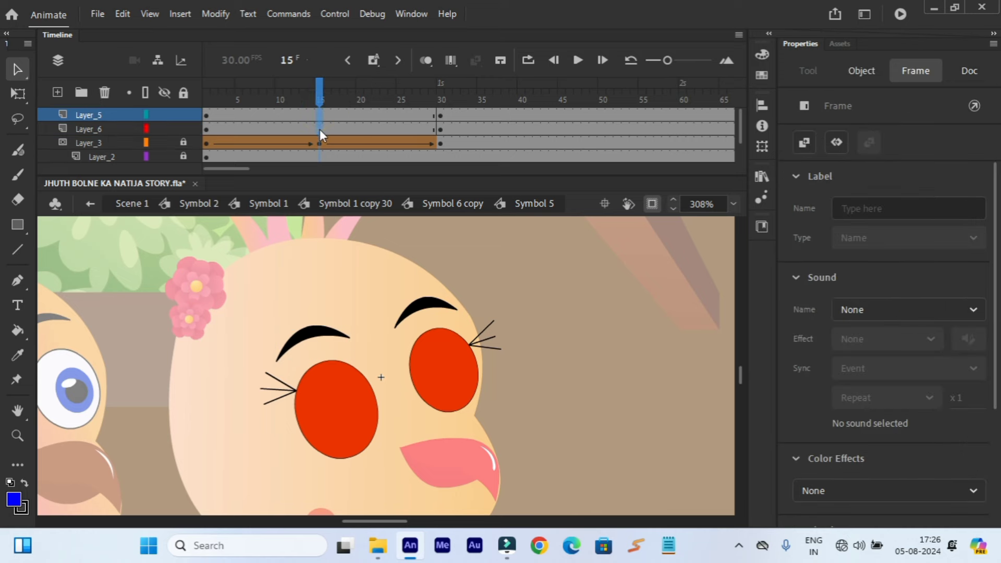
pyautogui.rightClick(320, 131)
pyautogui.click(357, 201)
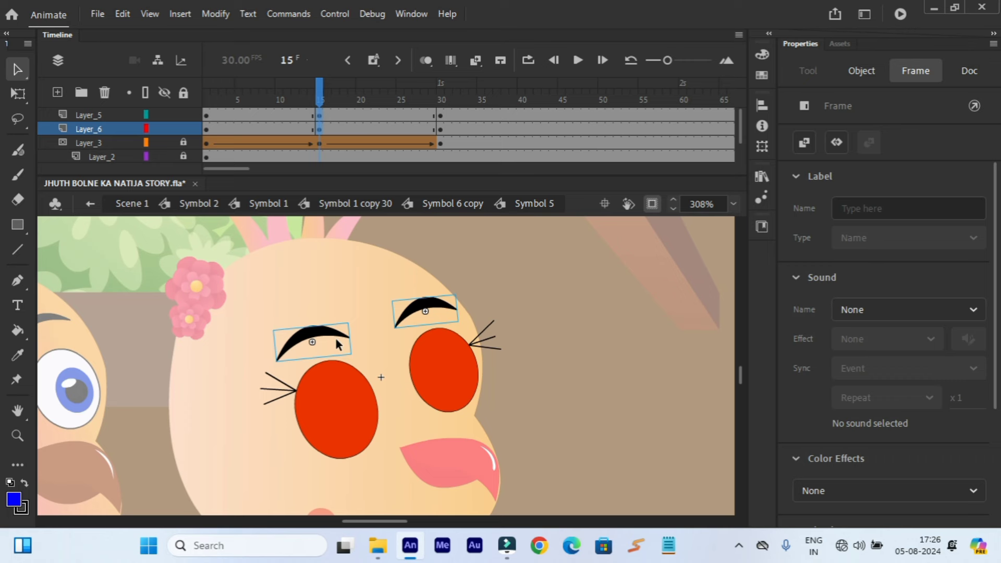
# Nudge both eyebrows slightly downward toward the closed eyes at frame 15.
pyautogui.press('Down')
pyautogui.press('Down')
pyautogui.press('Down')
pyautogui.press('Down')
pyautogui.press('Down')
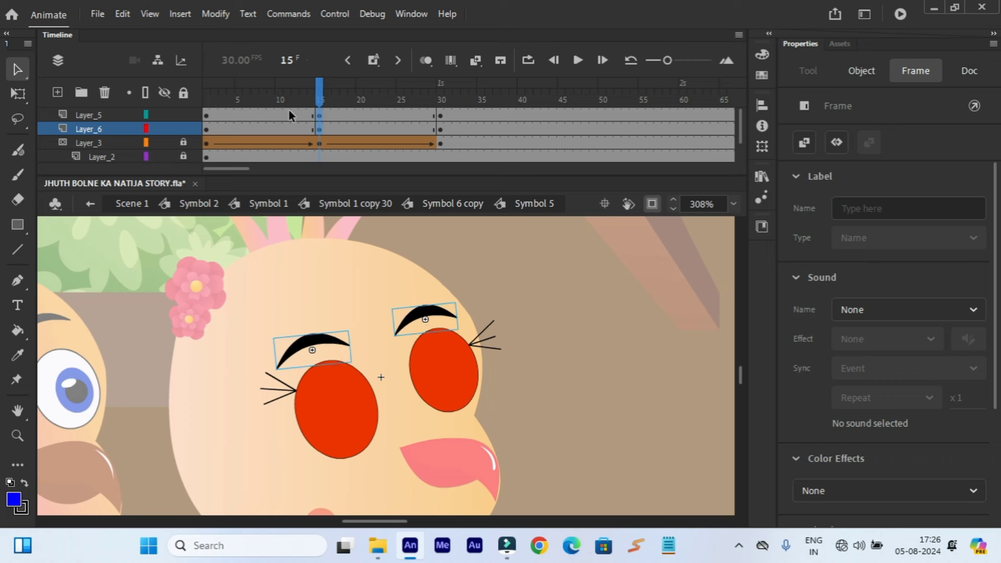
# Create classic tweens on Layer_5 and Layer_6 across both spans between frames 1 and 30.
pyautogui.moveTo(288, 113); pyautogui.dragTo(353, 134)
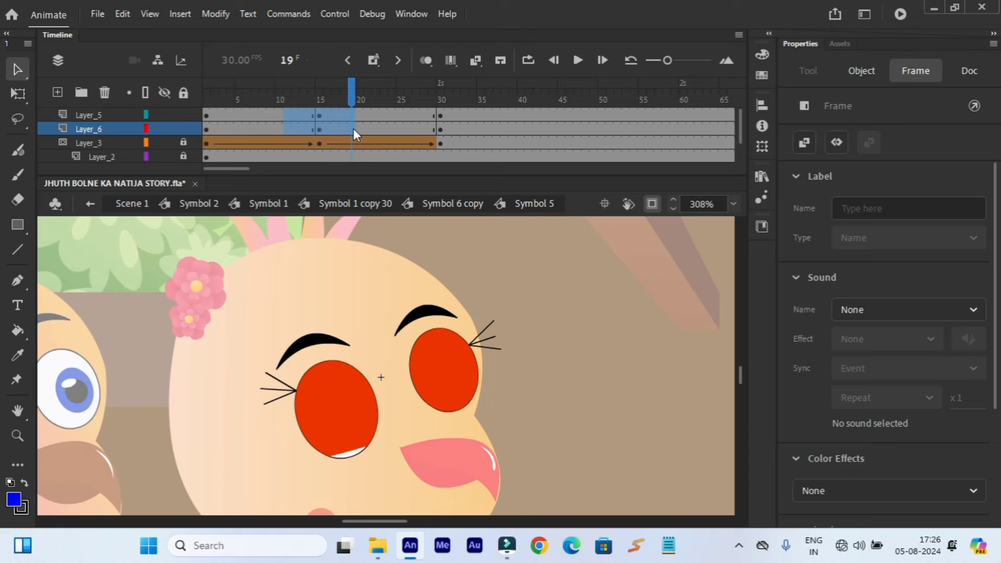
pyautogui.rightClick(330, 111)
pyautogui.click(364, 92)
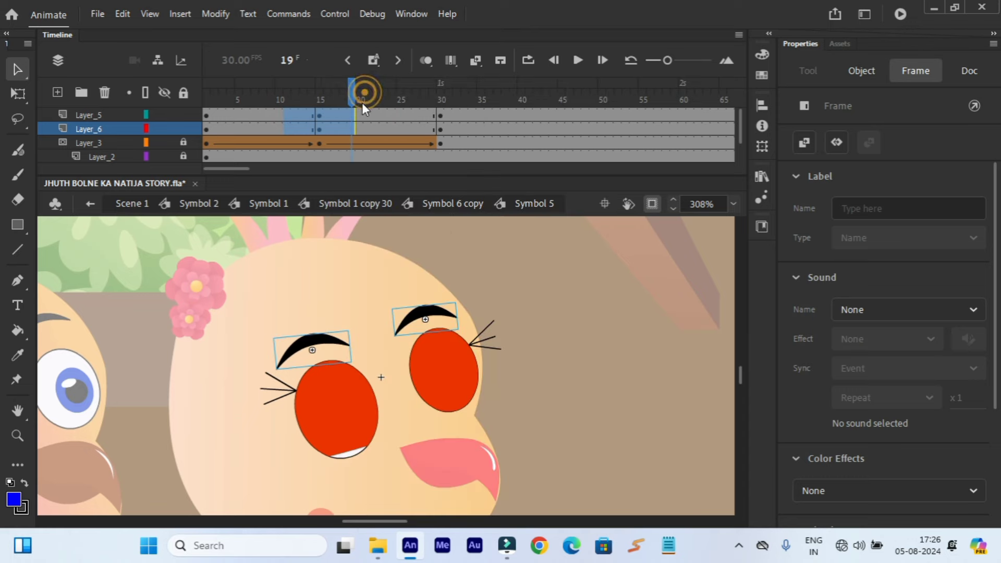
# Play the blink with the moving eyebrows from frame 1 and return to the first frame.
pyautogui.click(208, 99)
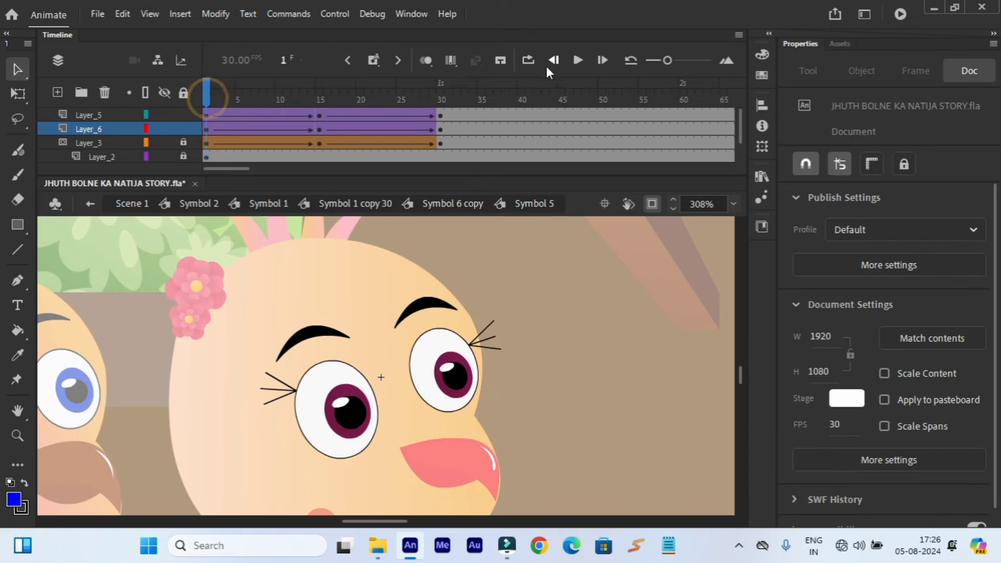
pyautogui.click(577, 60)
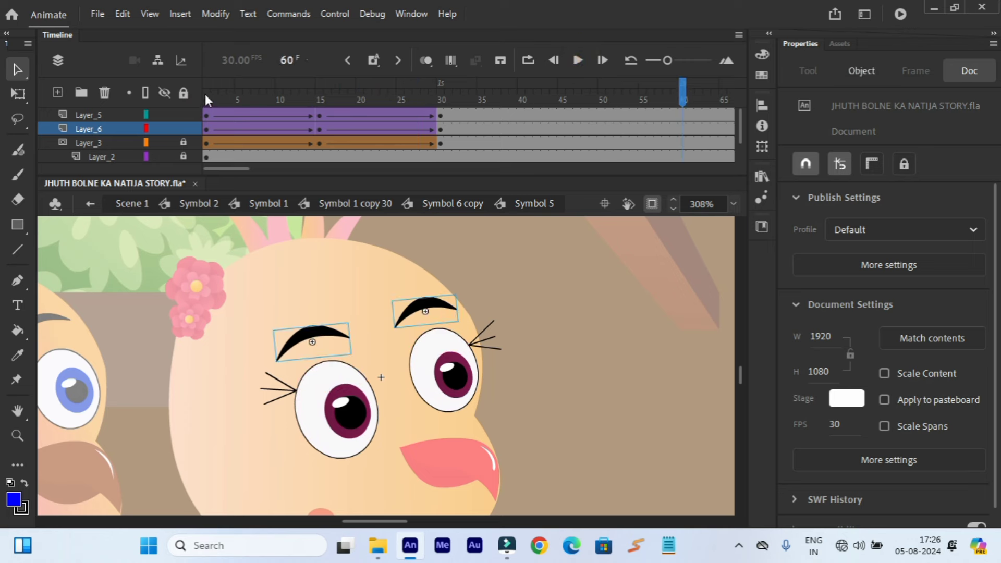
pyautogui.moveTo(205, 85); pyautogui.dragTo(121, 156)
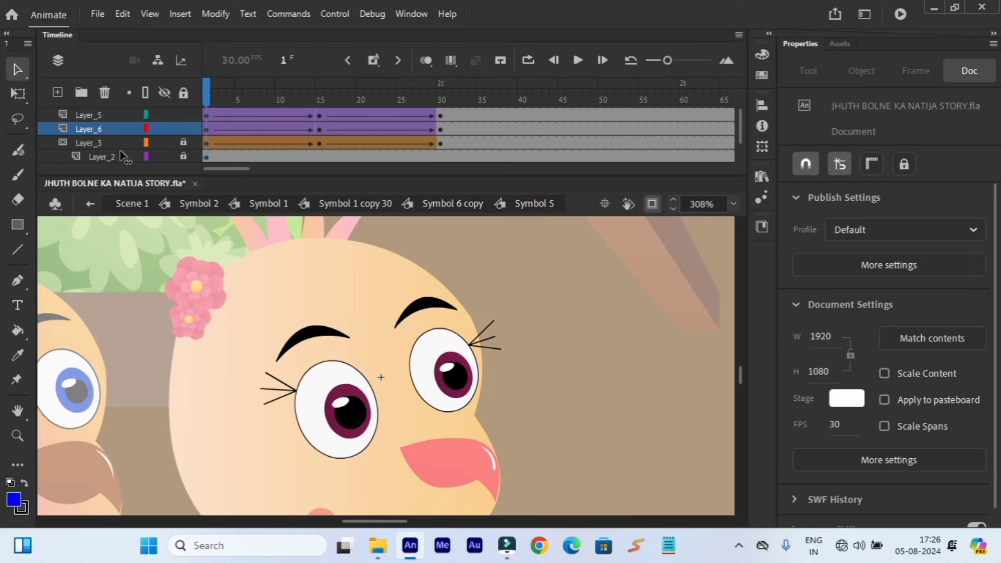
# Return to Scene 1, fit the whole stage in view, and open the full-scene Symbol 2 for editing.
pyautogui.click(91, 204)
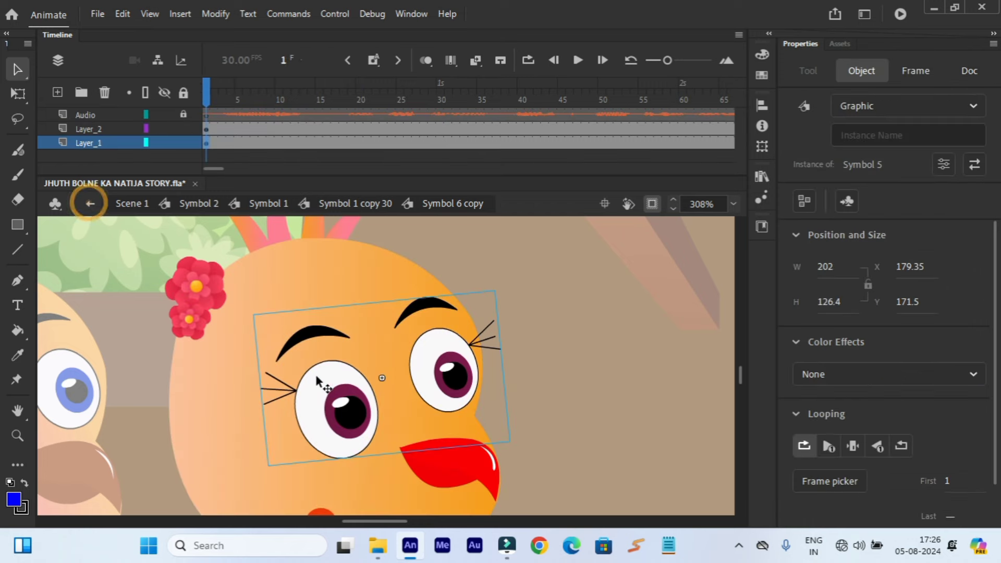
pyautogui.click(132, 204)
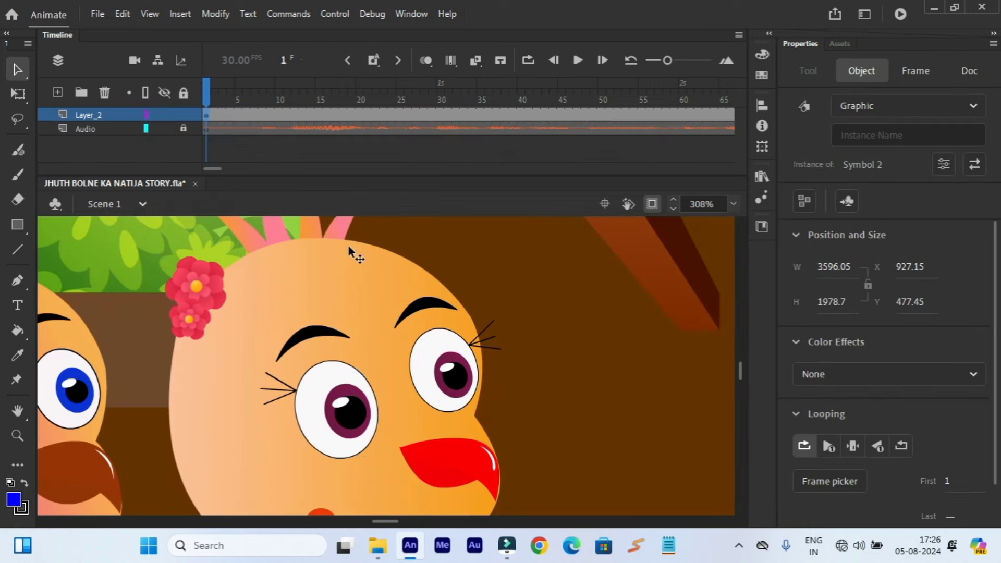
pyautogui.click(731, 204)
pyautogui.click(742, 217)
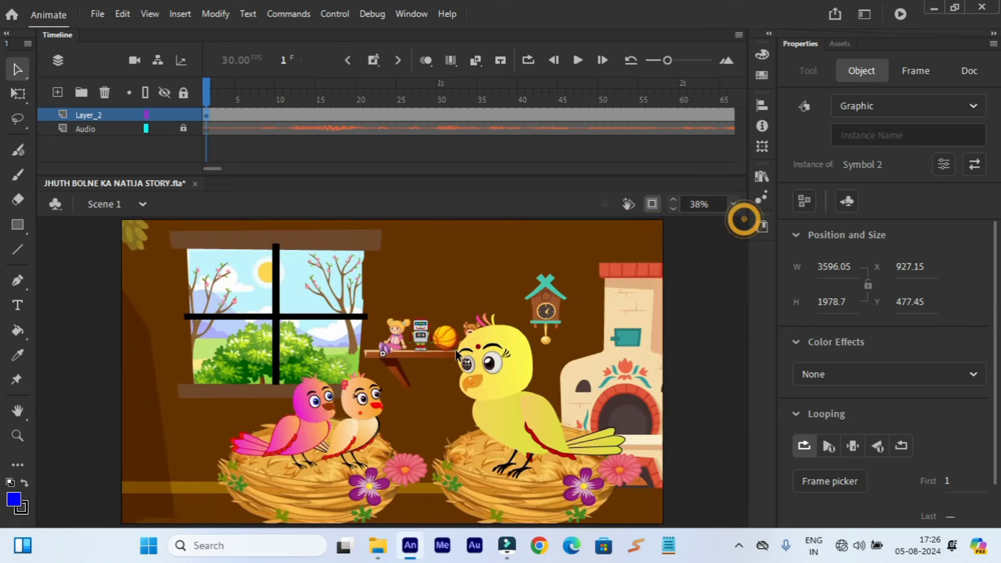
pyautogui.click(323, 449)
pyautogui.doubleClick(323, 450)
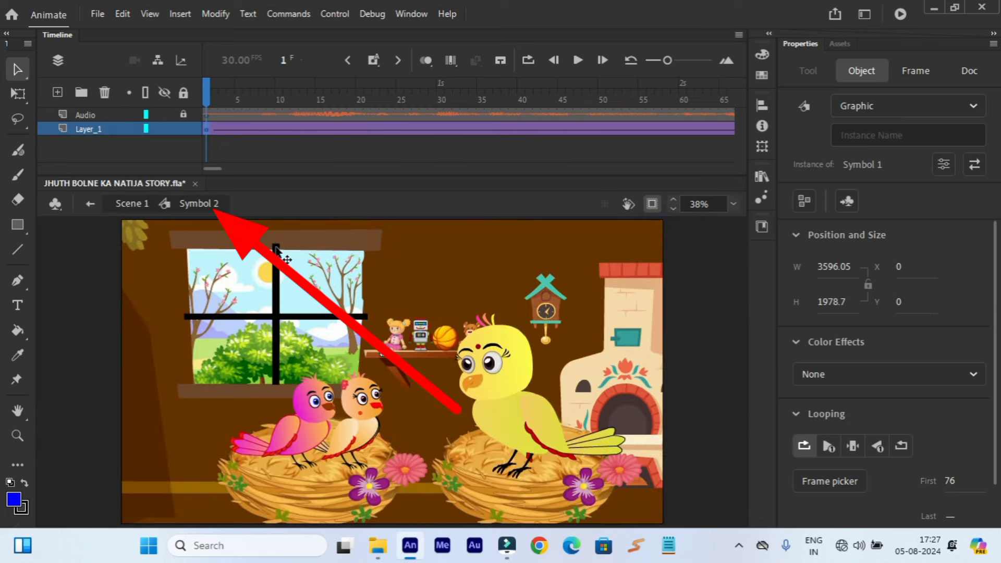
# Examine Symbol 2's timeline from frame 1, checking the camera keyframes around frames 228 and 562 and the scene change at frames 810–811.
pyautogui.click(208, 92)
pyautogui.click(212, 159)
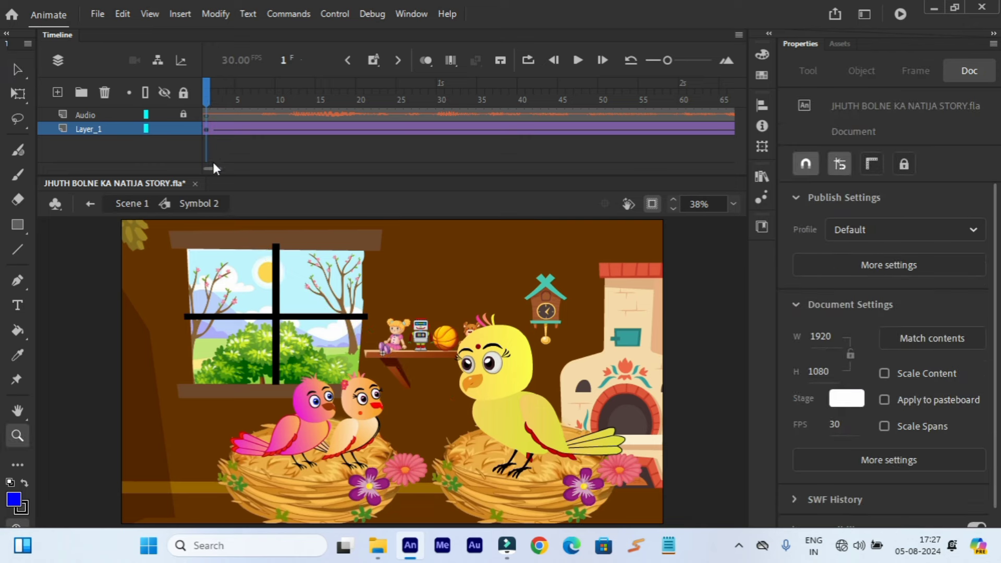
pyautogui.moveTo(212, 167); pyautogui.dragTo(229, 168)
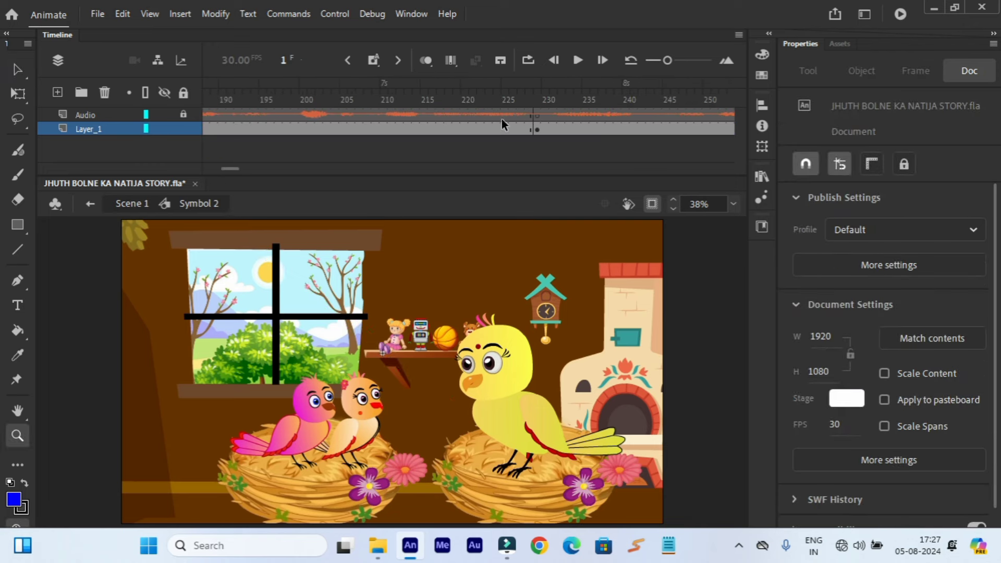
pyautogui.click(528, 98)
pyautogui.moveTo(528, 98); pyautogui.dragTo(532, 129)
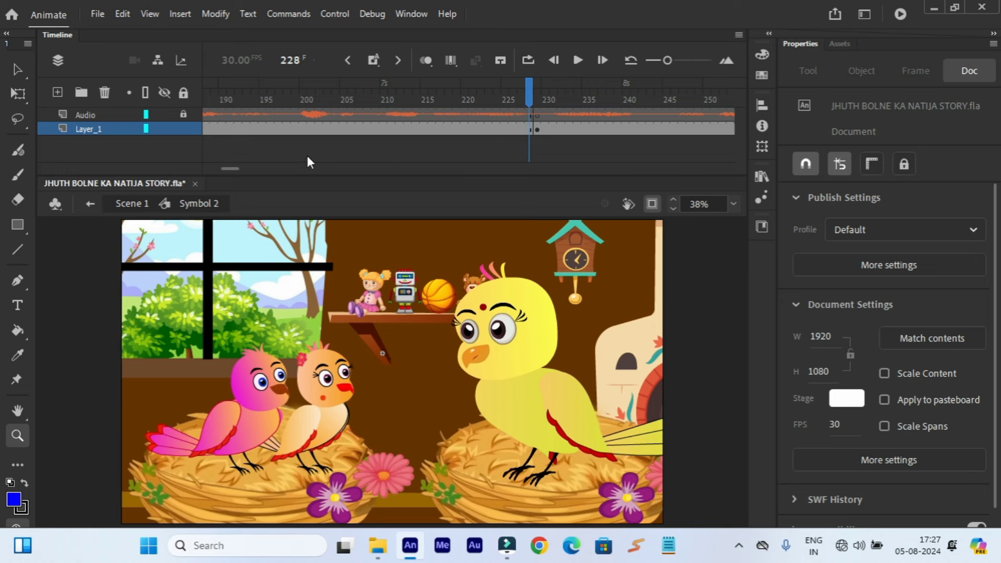
pyautogui.moveTo(234, 166); pyautogui.dragTo(237, 167)
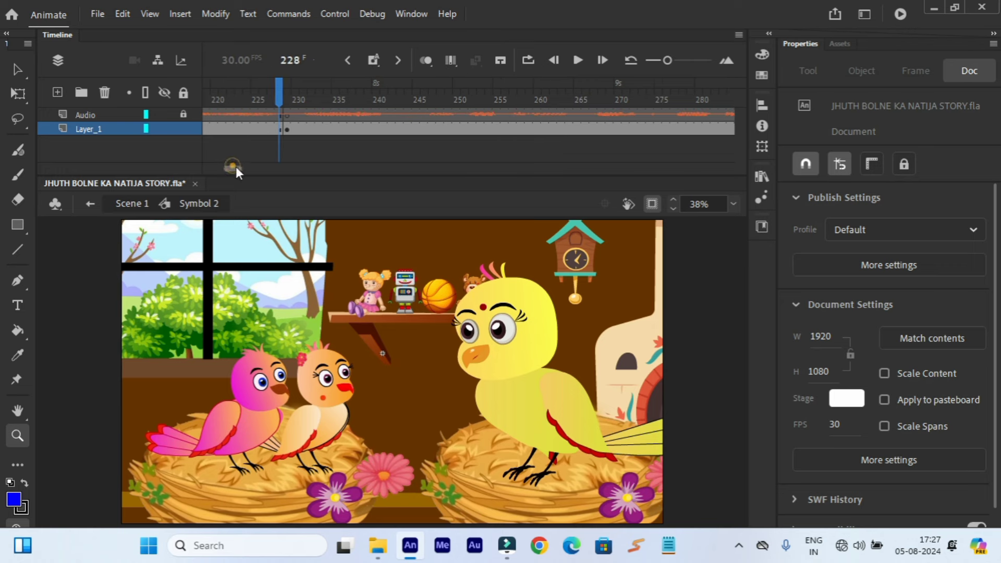
pyautogui.moveTo(287, 92); pyautogui.dragTo(377, 114)
pyautogui.moveTo(233, 168); pyautogui.dragTo(271, 170)
pyautogui.click(271, 102)
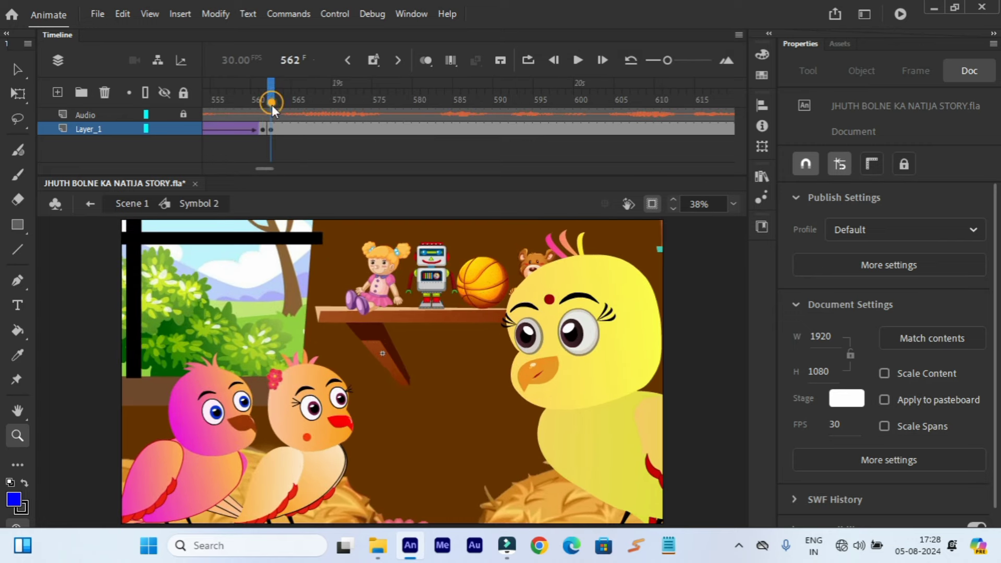
pyautogui.moveTo(265, 167); pyautogui.dragTo(285, 170)
pyautogui.click(521, 97)
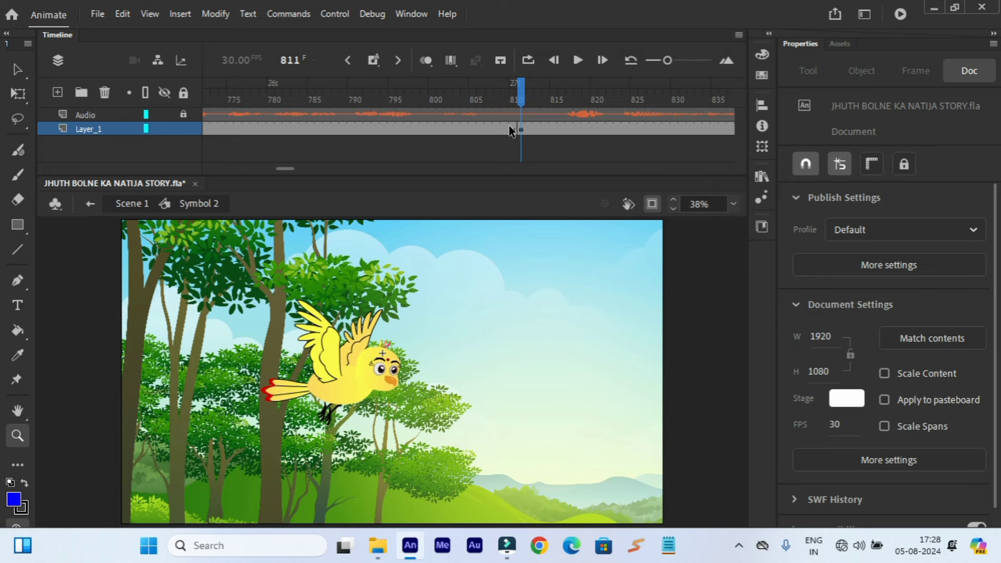
pyautogui.click(510, 100)
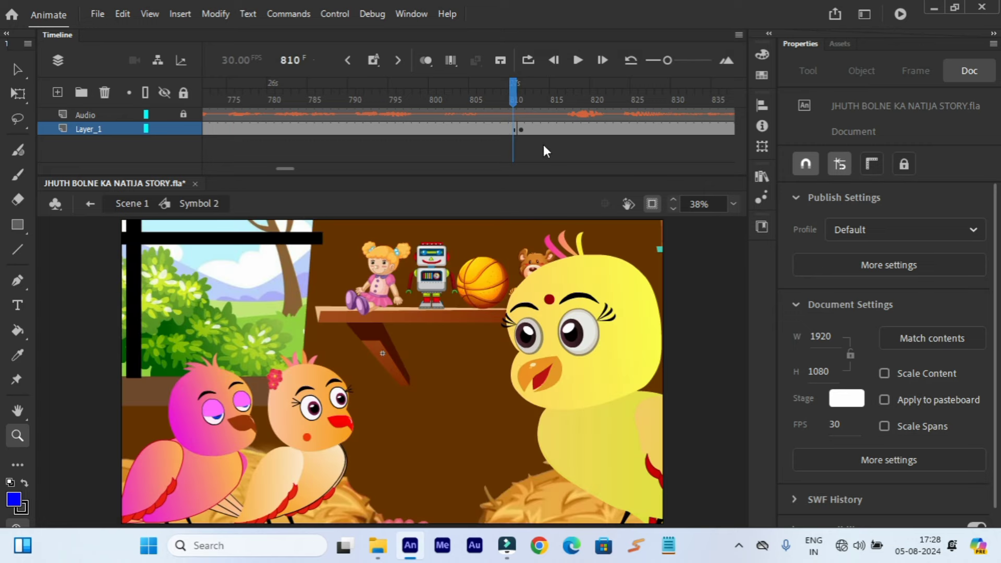
# Examine the scene starting at frame 811 in Symbol 2 and move to the blank keyframe at frame 912.
pyautogui.click(523, 101)
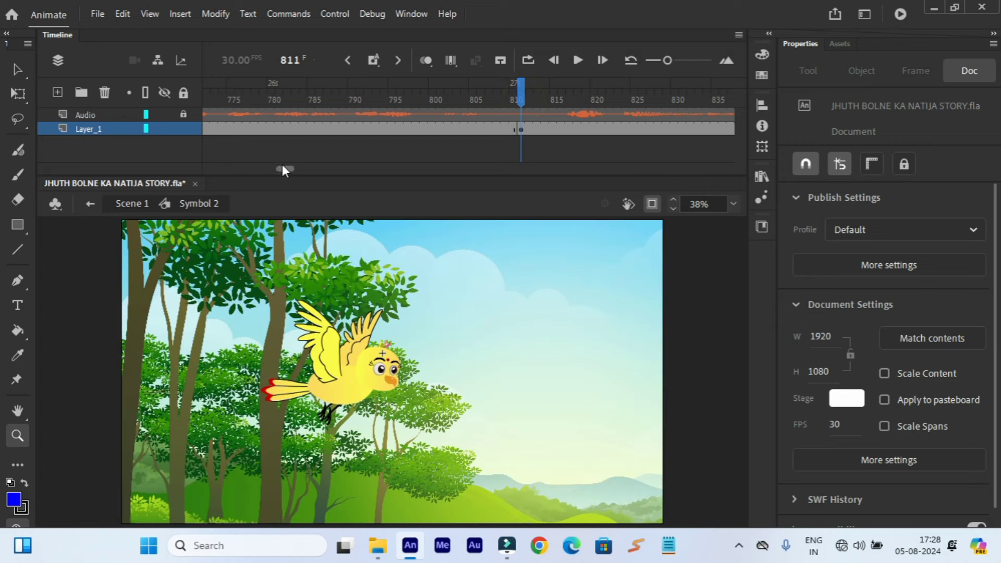
pyautogui.moveTo(282, 164); pyautogui.dragTo(290, 168)
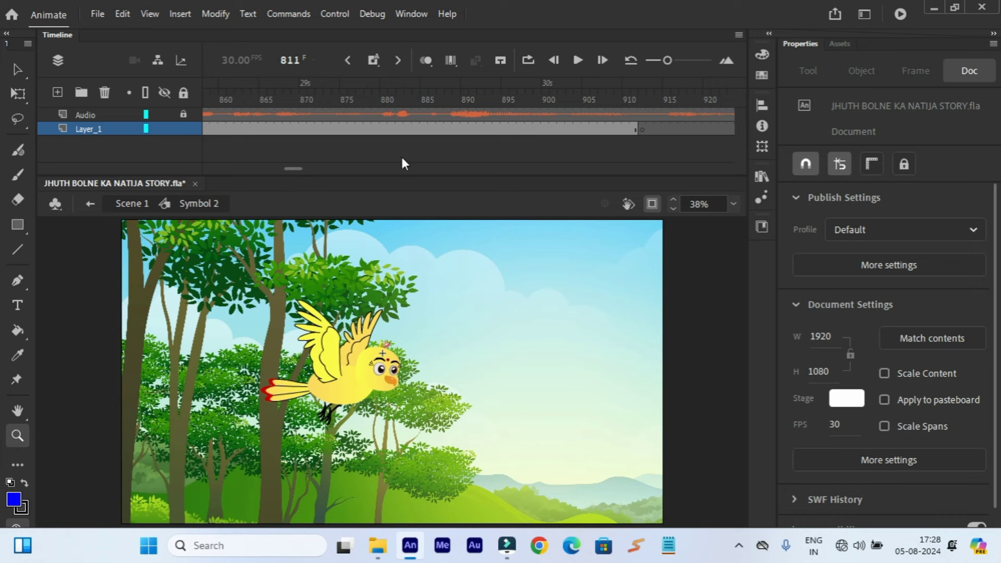
pyautogui.click(640, 102)
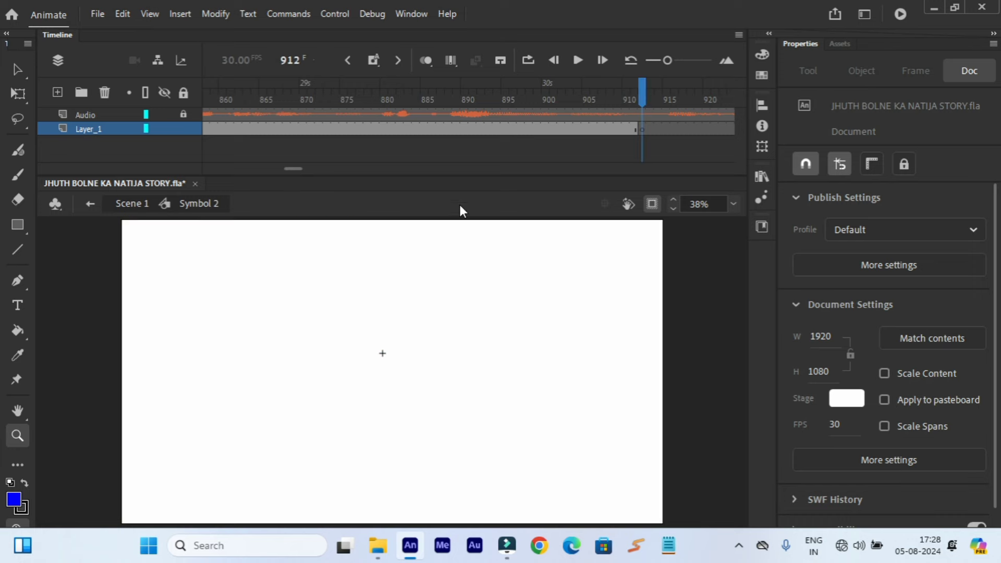
# Play the audio over the empty section from frame 912, stop it, and return to frame 912.
pyautogui.moveTo(288, 168); pyautogui.dragTo(293, 167)
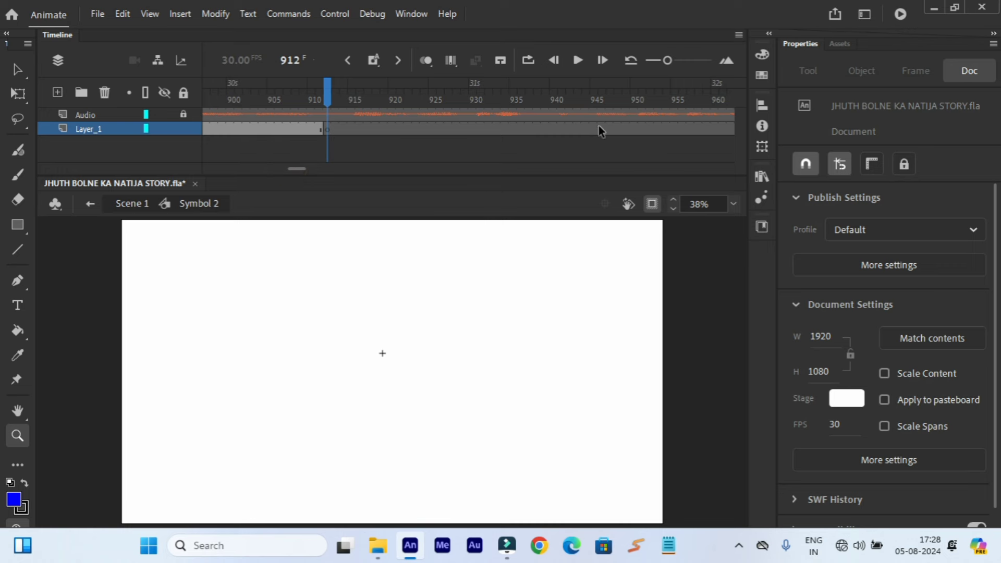
pyautogui.click(573, 61)
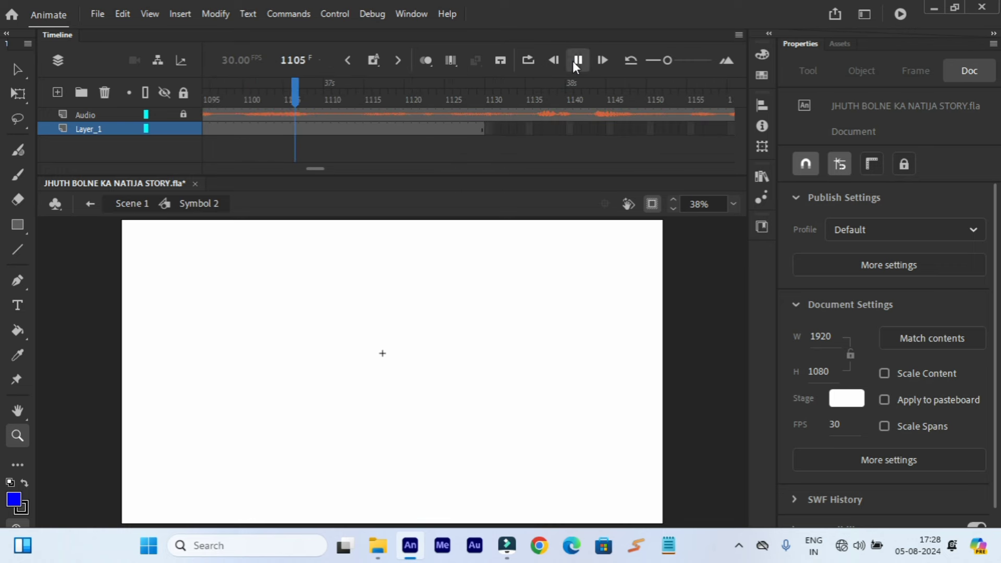
pyautogui.click(573, 61)
pyautogui.moveTo(313, 167); pyautogui.dragTo(295, 175)
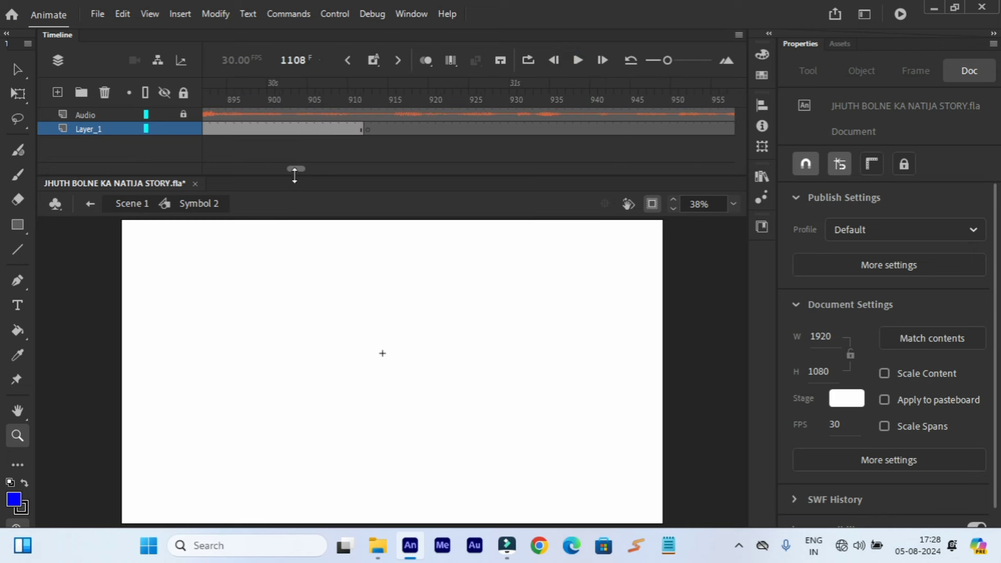
pyautogui.click(365, 102)
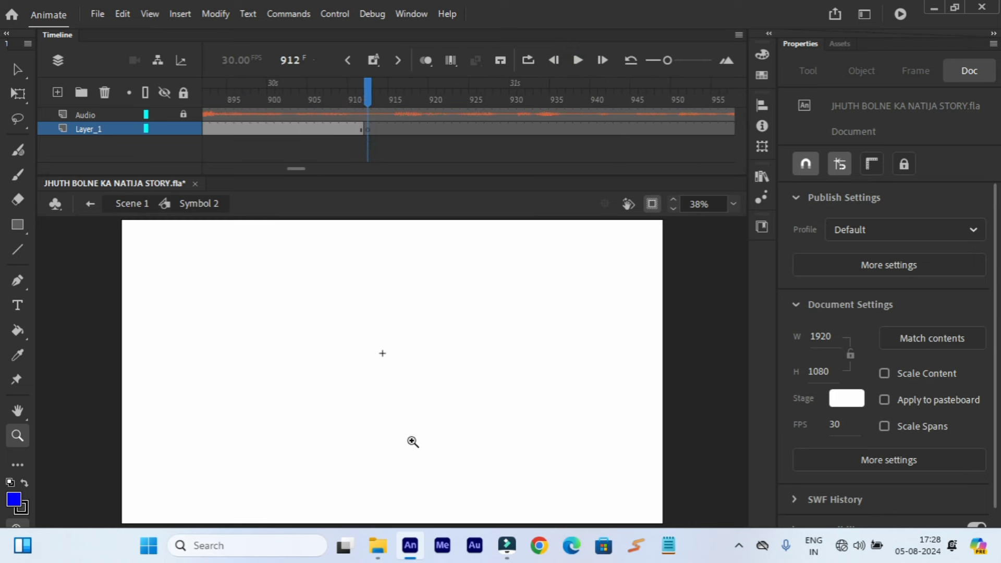
# Switch to File Explorer and open the bg 1 Animate document from the FLA BG folder on USB Drive (E:).
pyautogui.click(378, 545)
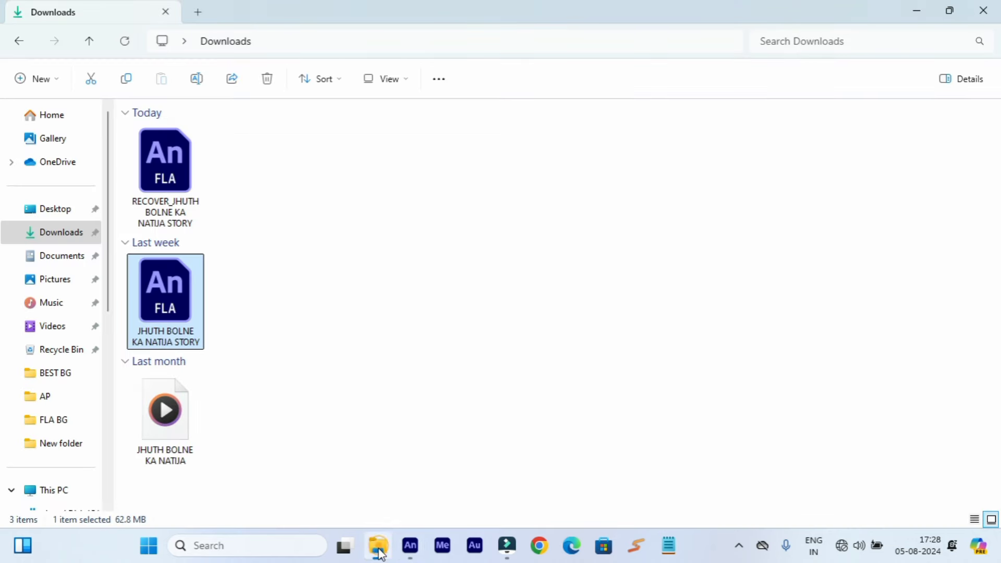
pyautogui.click(67, 487)
pyautogui.doubleClick(546, 141)
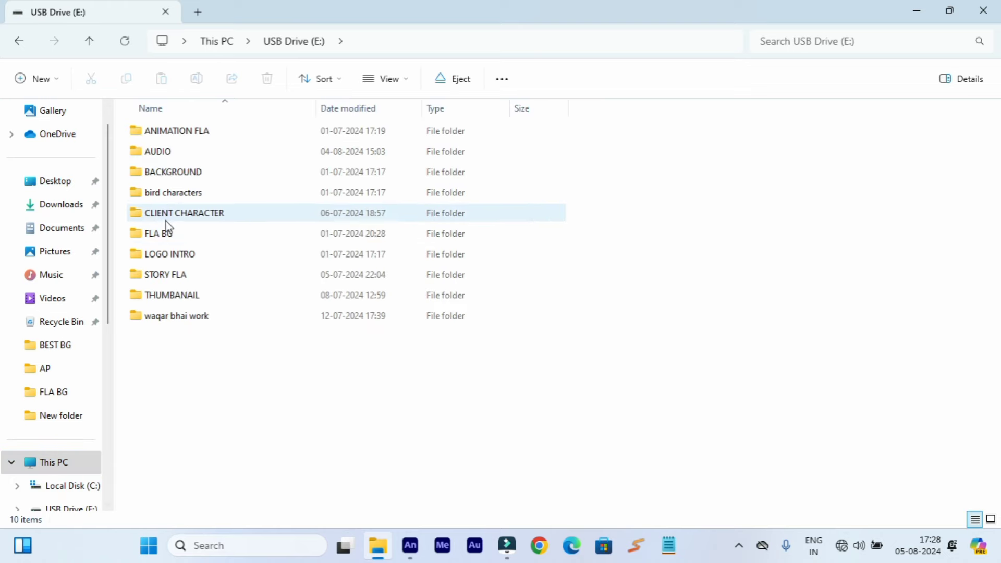
pyautogui.doubleClick(167, 234)
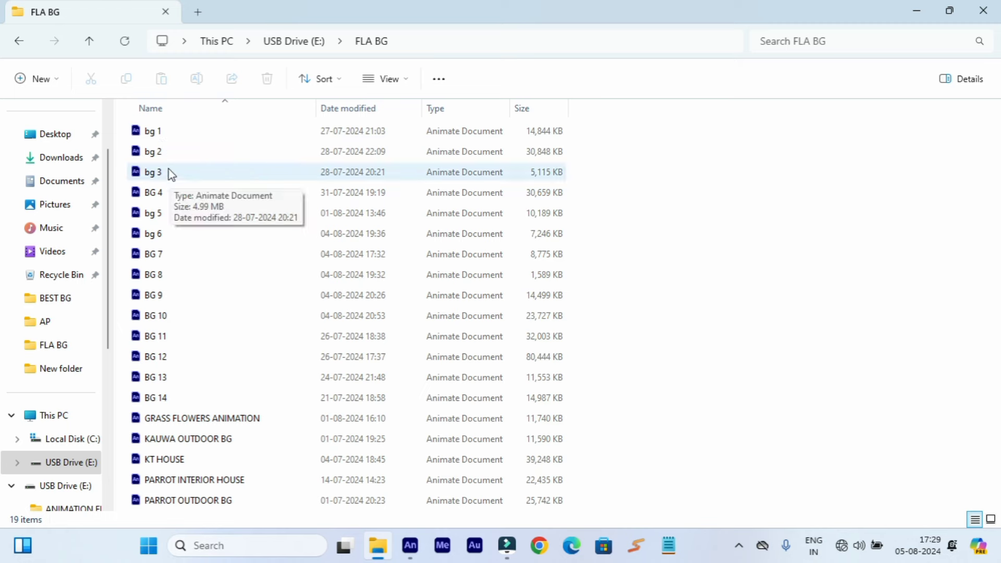
pyautogui.rightClick(164, 132)
pyautogui.click(156, 134)
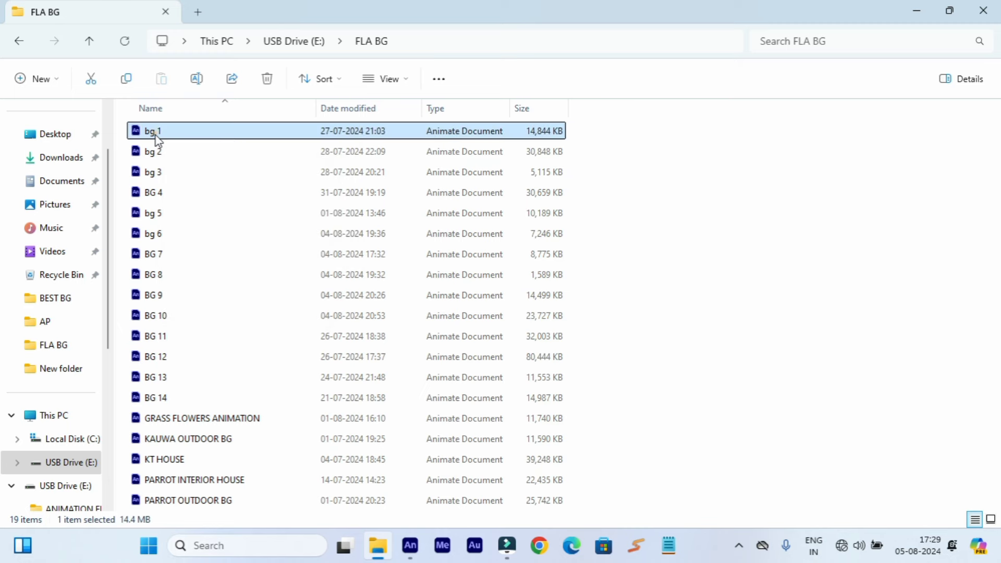
pyautogui.rightClick(158, 137)
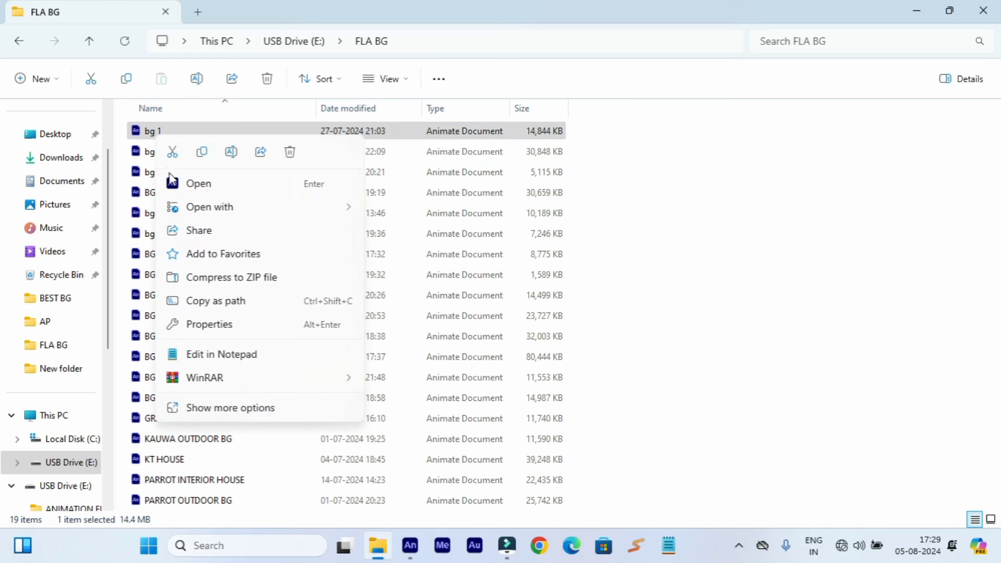
pyautogui.click(192, 186)
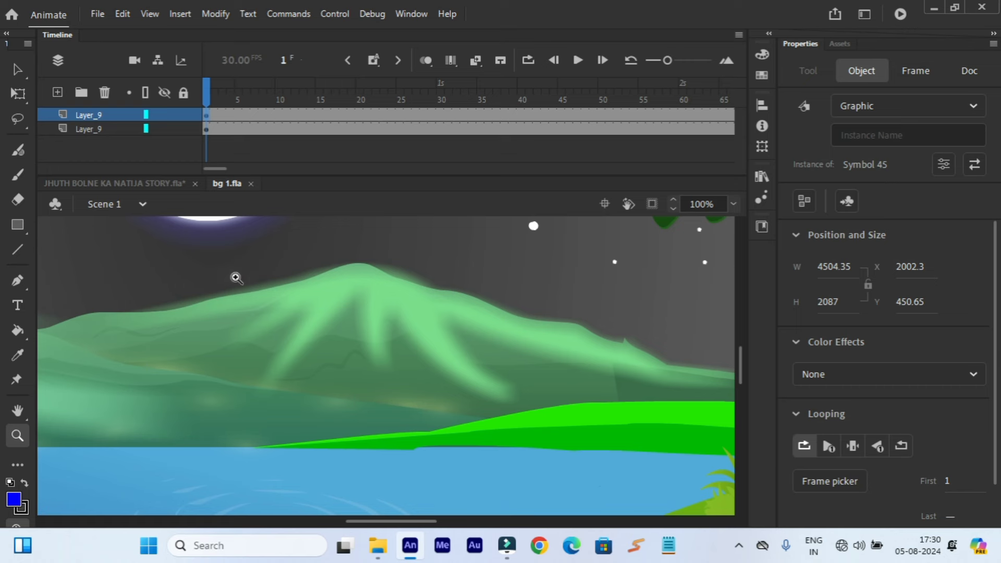
# Fit bg 1's stage in the window with outside content clipped, hide the upper night layer, and select the lower layer.
pyautogui.click(20, 70)
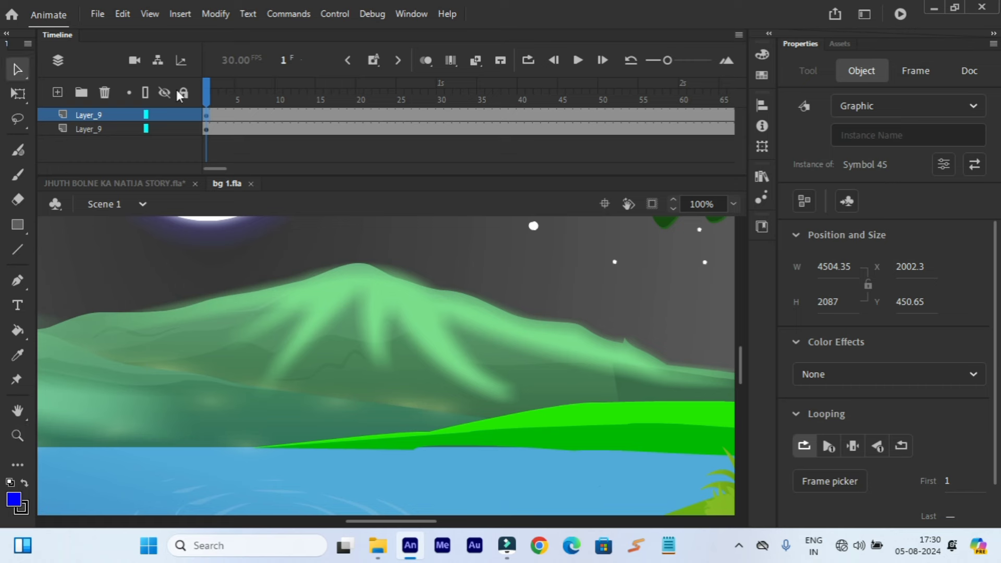
pyautogui.click(736, 202)
pyautogui.click(743, 219)
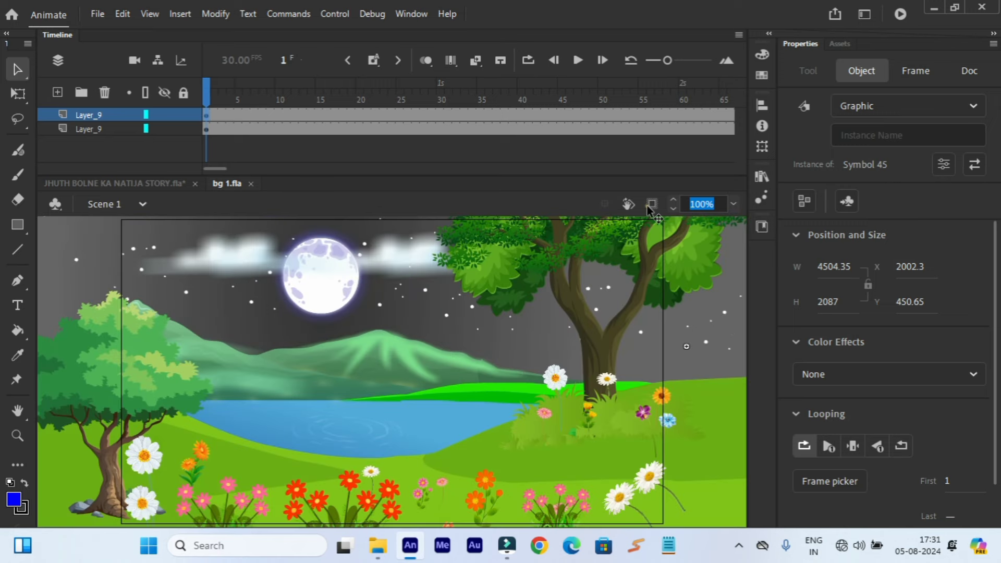
pyautogui.click(650, 207)
pyautogui.click(652, 204)
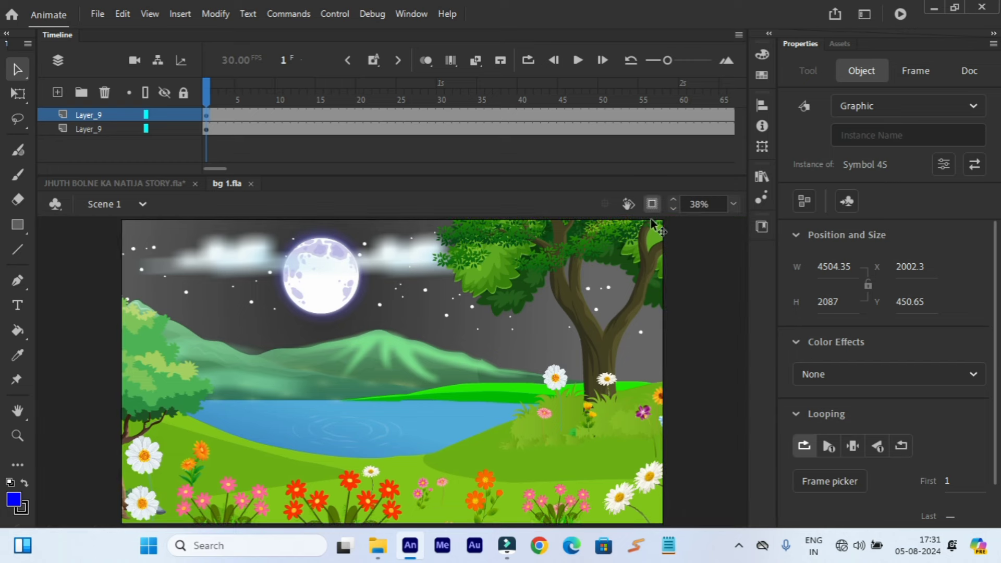
pyautogui.click(162, 114)
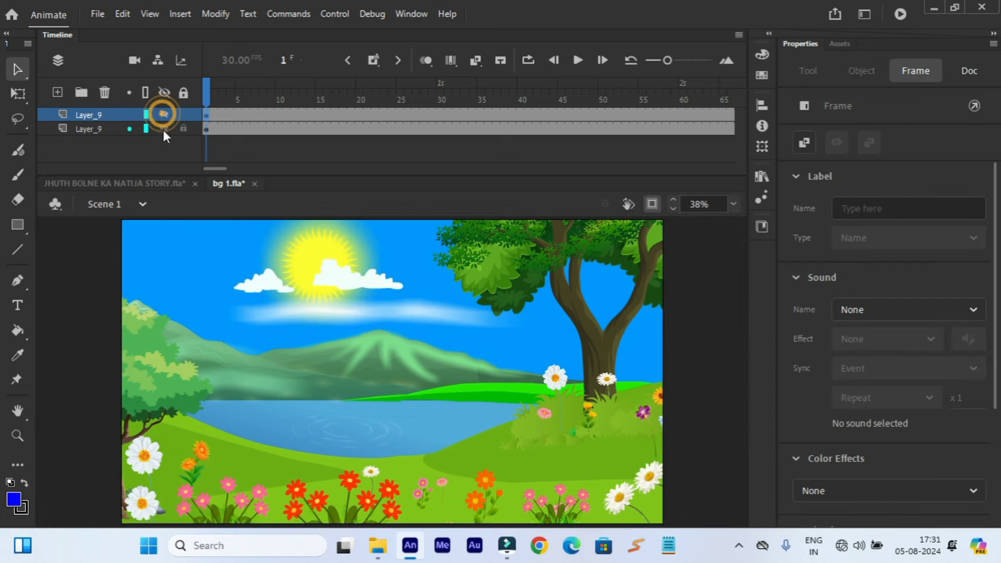
pyautogui.click(63, 129)
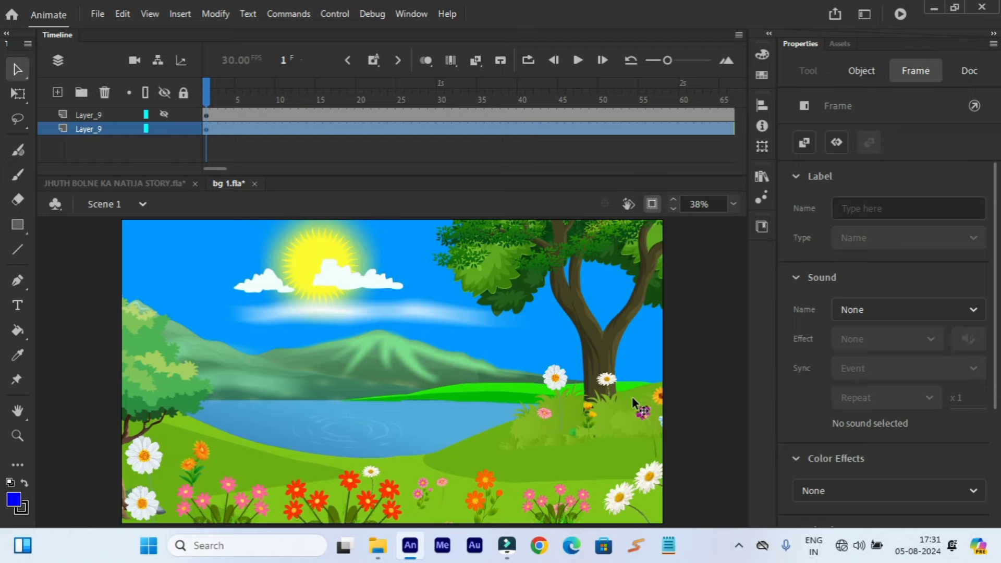
# Open the bg 2 document from the FLA BG folder in File Explorer and fit its stage in the window.
pyautogui.click(378, 545)
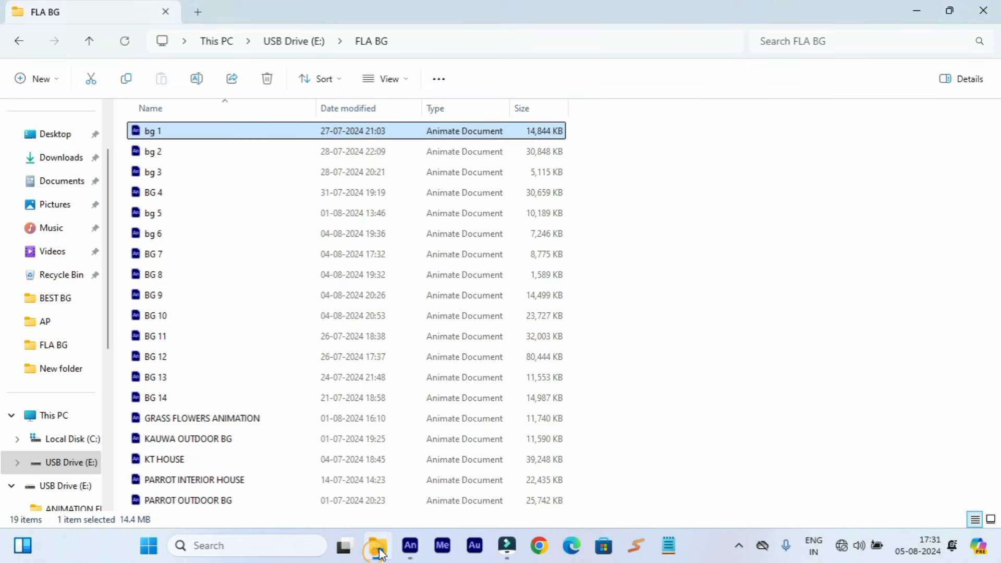
pyautogui.click(153, 152)
pyautogui.rightClick(154, 155)
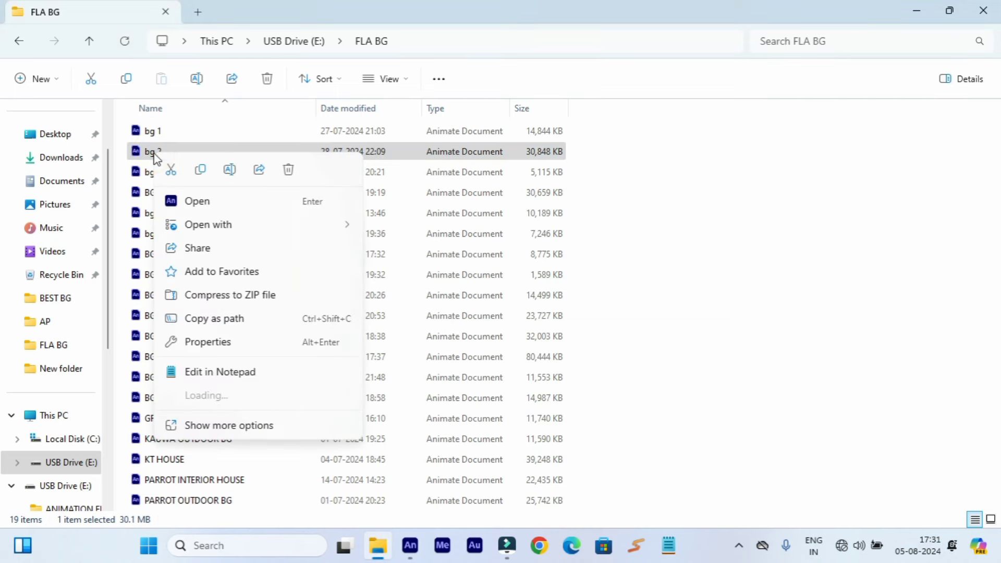
pyautogui.click(191, 202)
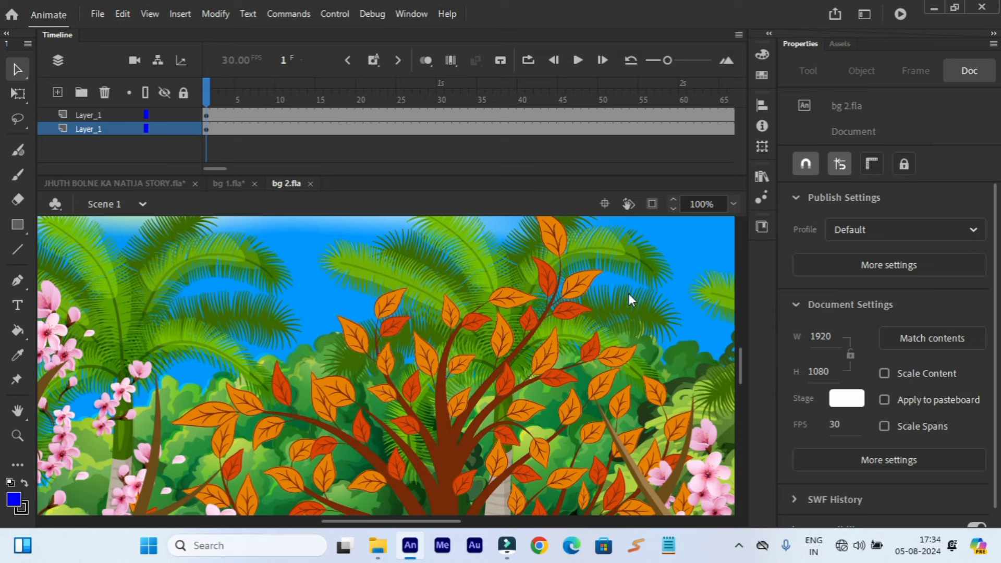
pyautogui.click(733, 203)
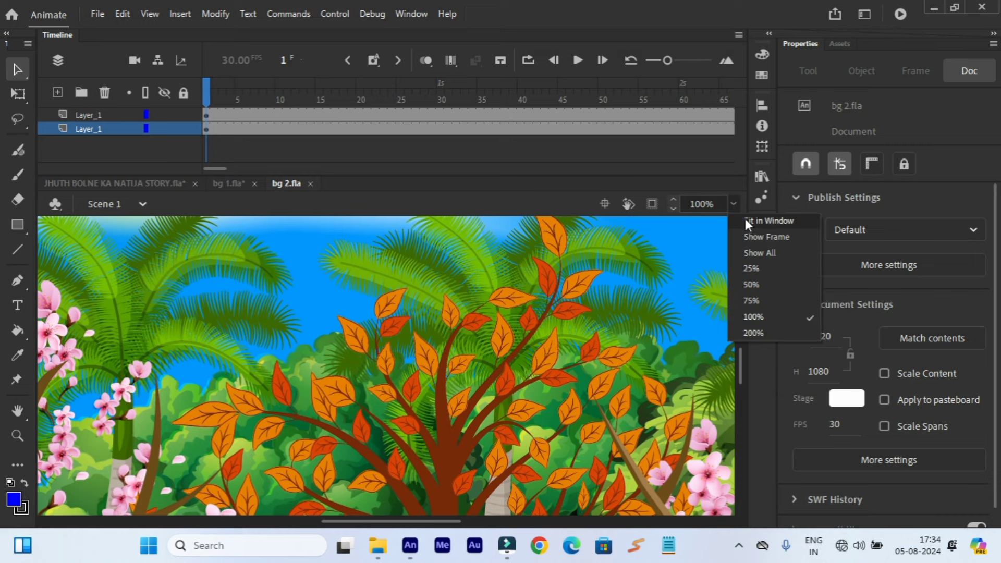
pyautogui.click(746, 221)
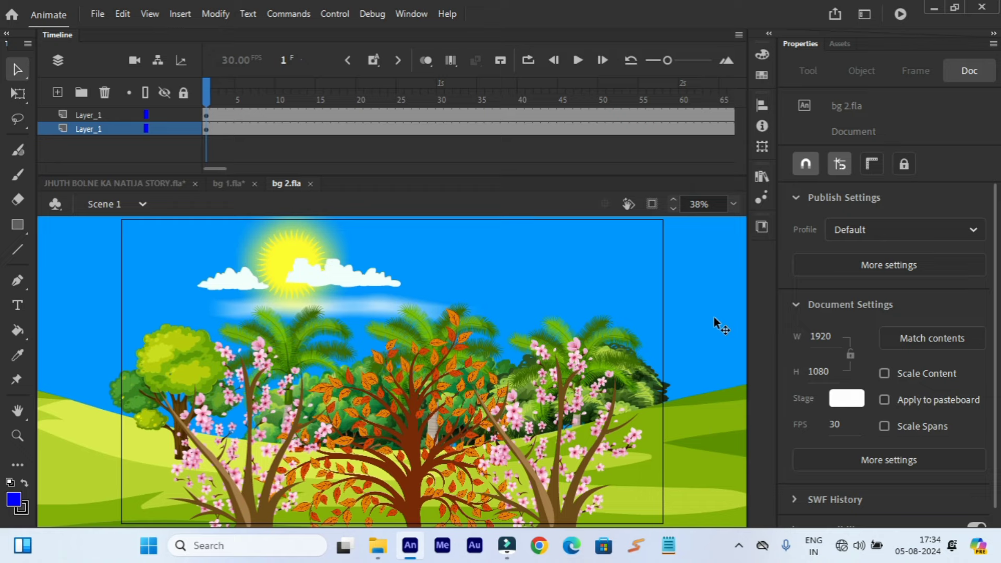
# Open the bg 3 document from the FLA BG folder in File Explorer and fit its stage in the window.
pyautogui.click(378, 545)
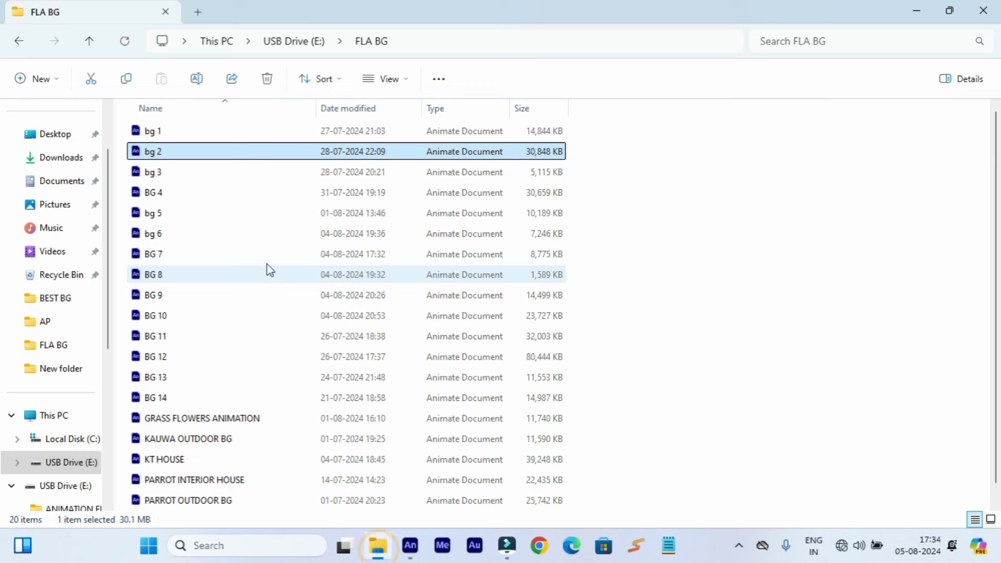
pyautogui.rightClick(158, 172)
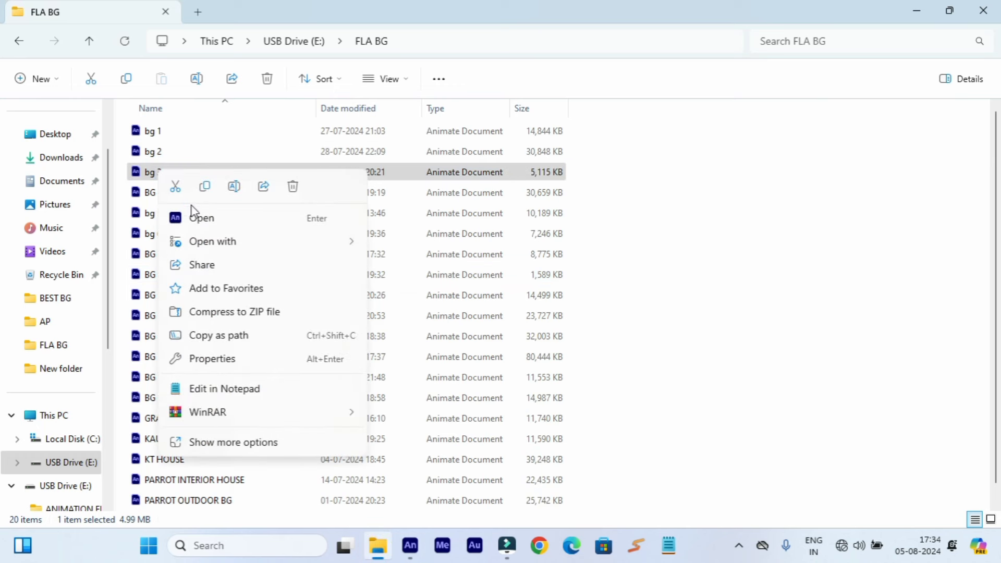
pyautogui.click(193, 218)
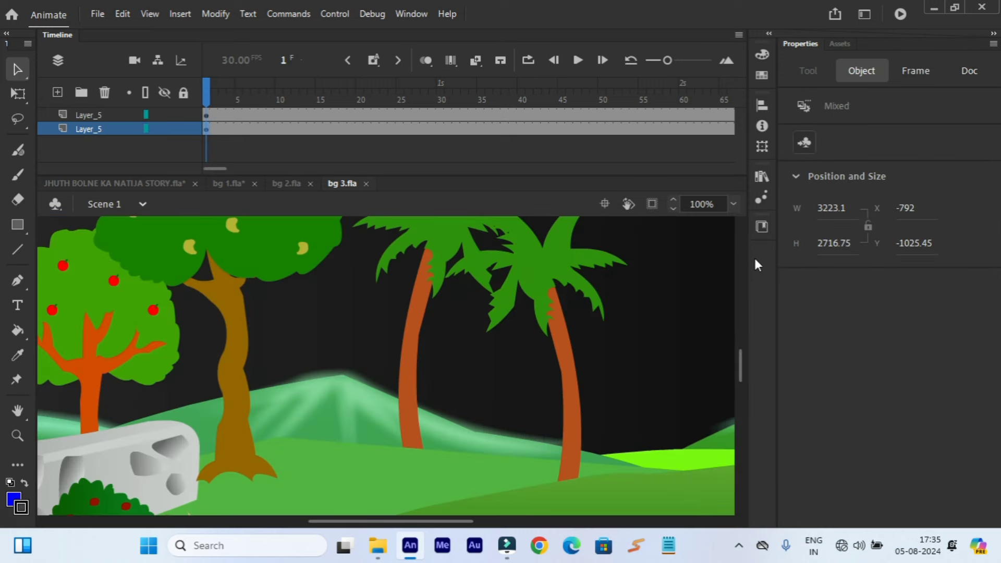
pyautogui.click(733, 207)
pyautogui.click(744, 217)
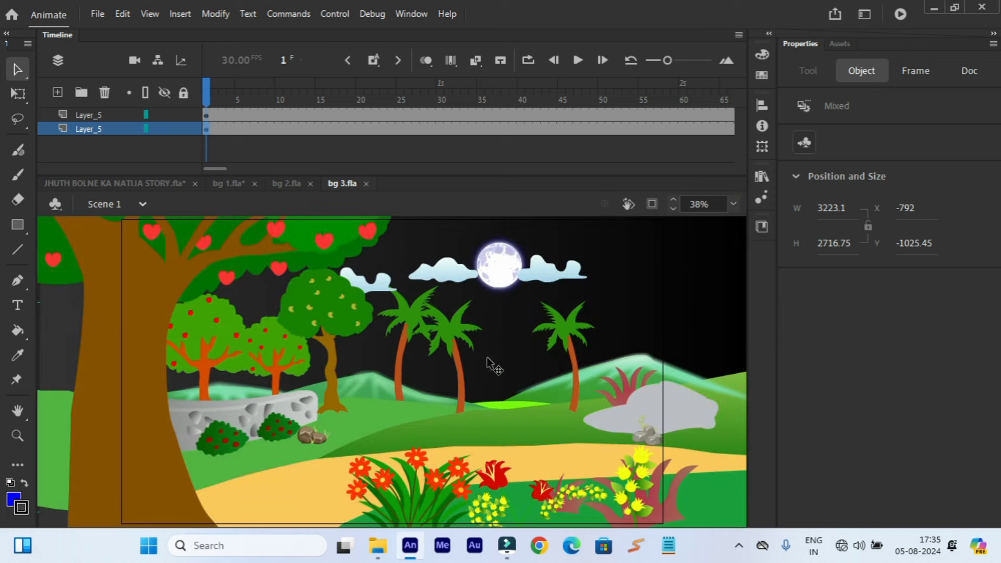
# Hide bg 3's upper night layer, copy frame 1 of the lower daytime Layer_5, and show the night layer again.
pyautogui.click(164, 114)
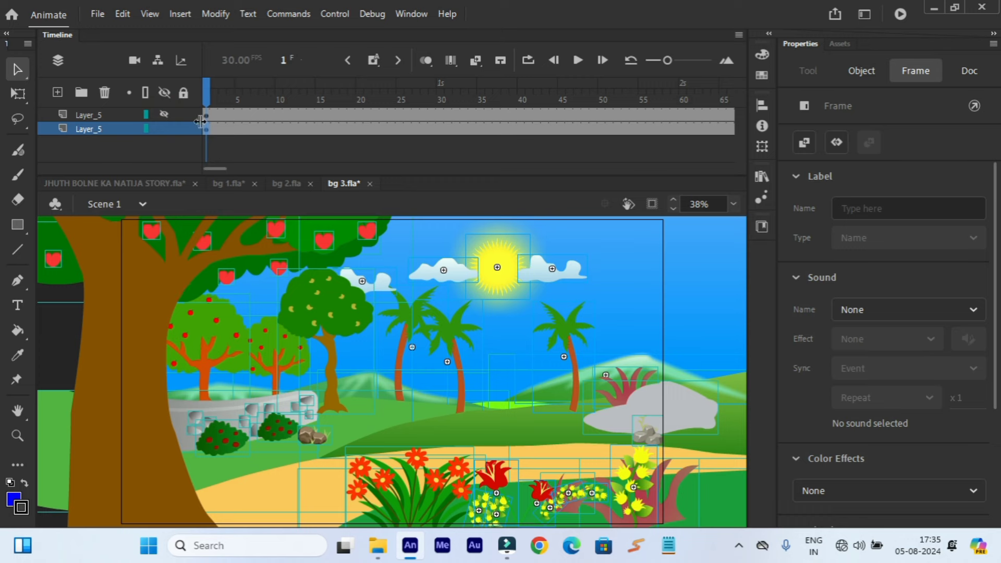
pyautogui.click(207, 96)
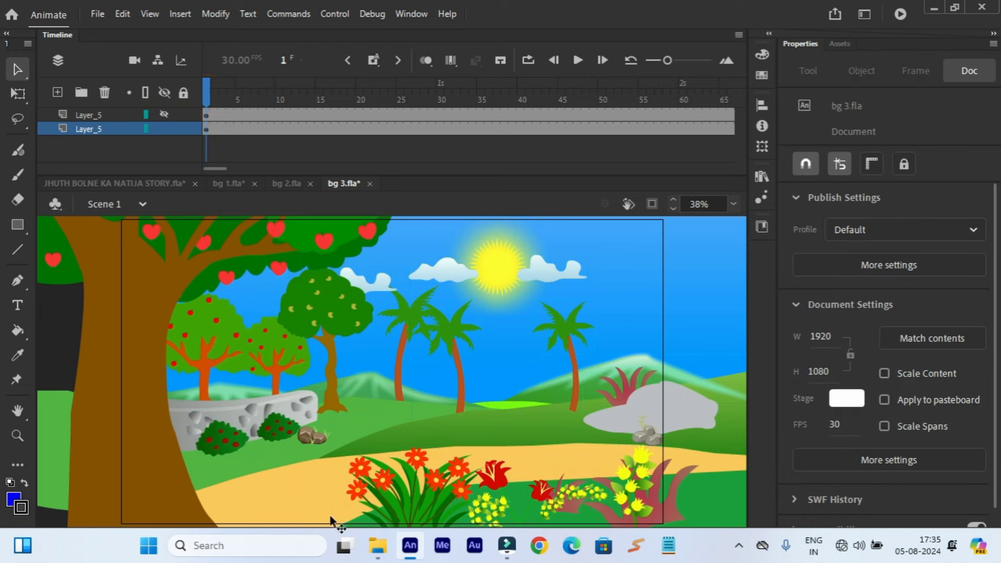
pyautogui.click(136, 129)
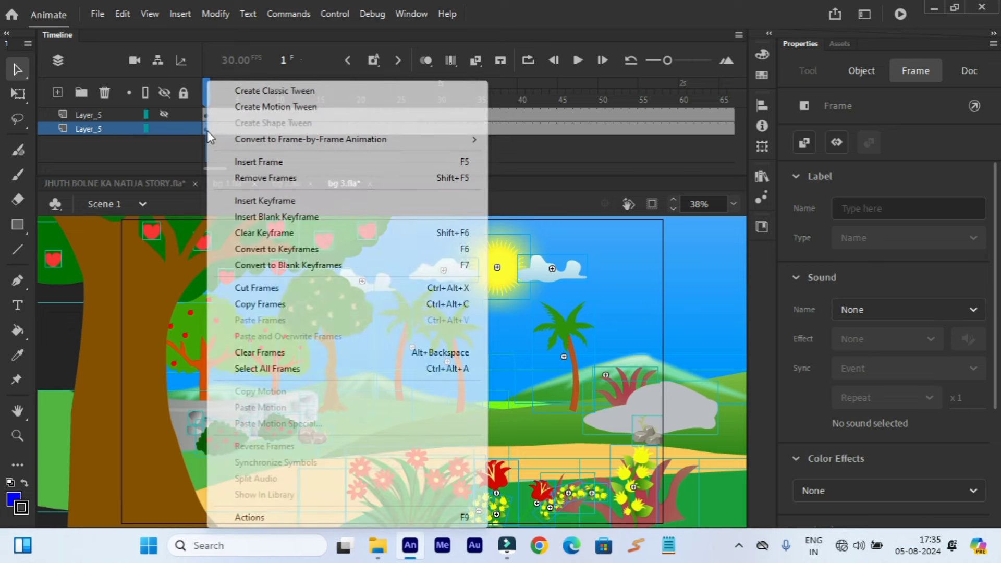
pyautogui.rightClick(207, 134)
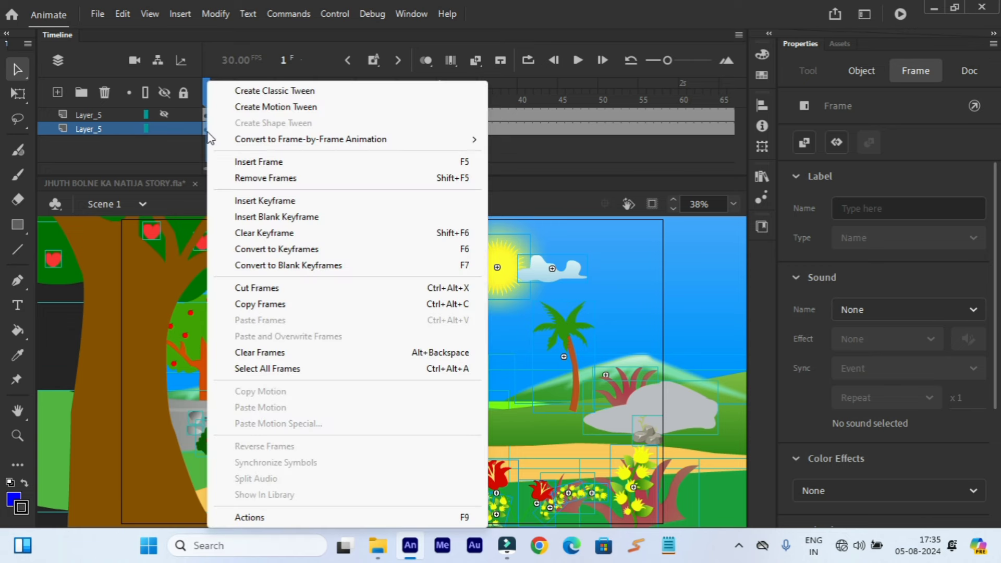
pyautogui.click(253, 304)
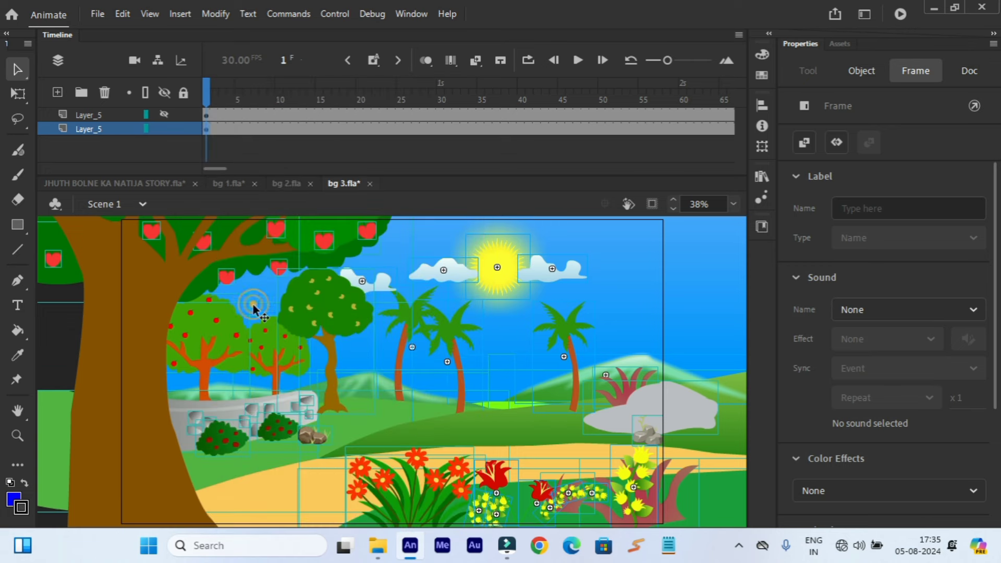
pyautogui.click(164, 115)
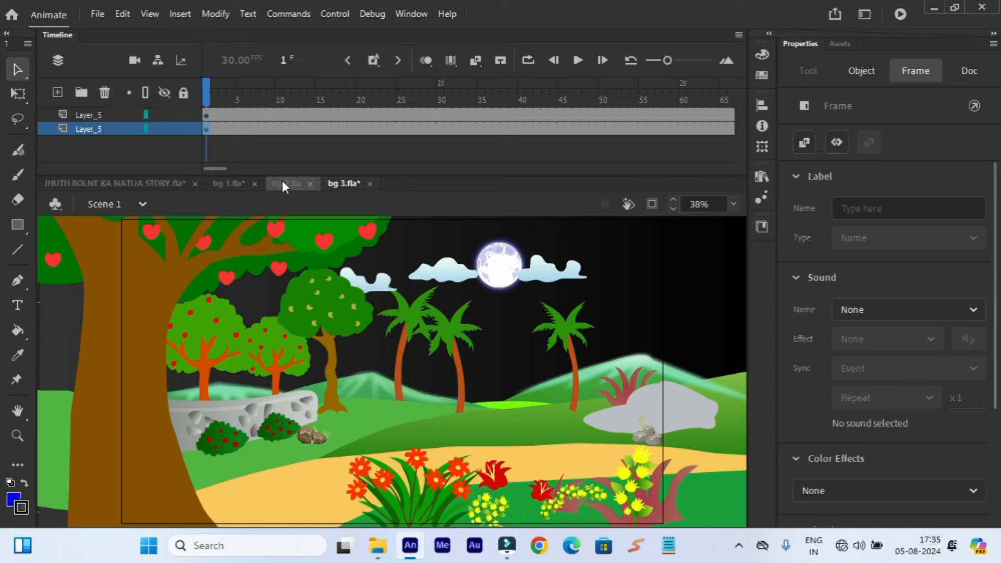
# Return to the JHUTH BOLNE KA NATIJA STORY document and paste the copied frame at Layer_1's frame 912, putting duplicate library items into a folder.
pyautogui.click(118, 183)
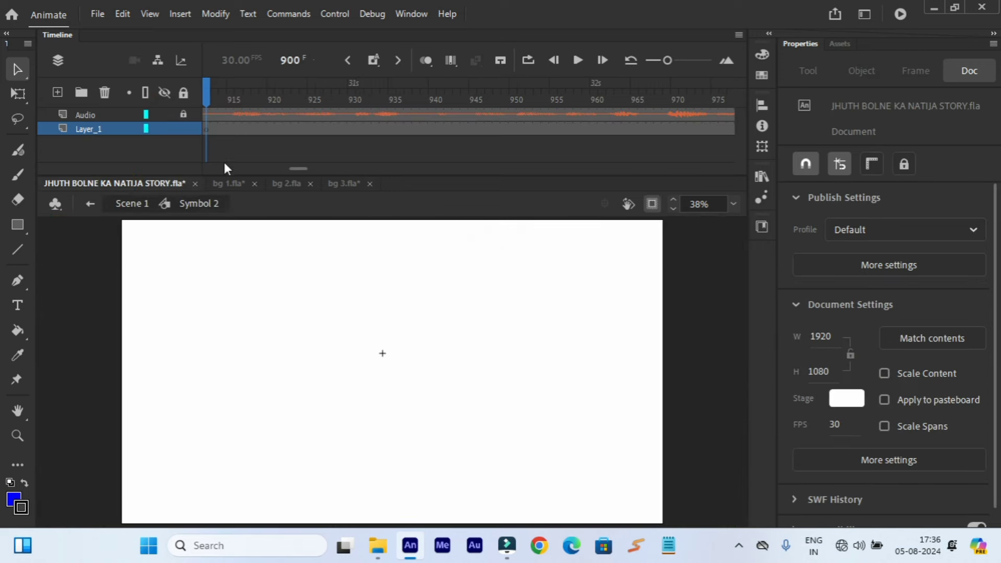
pyautogui.moveTo(295, 169); pyautogui.dragTo(291, 169)
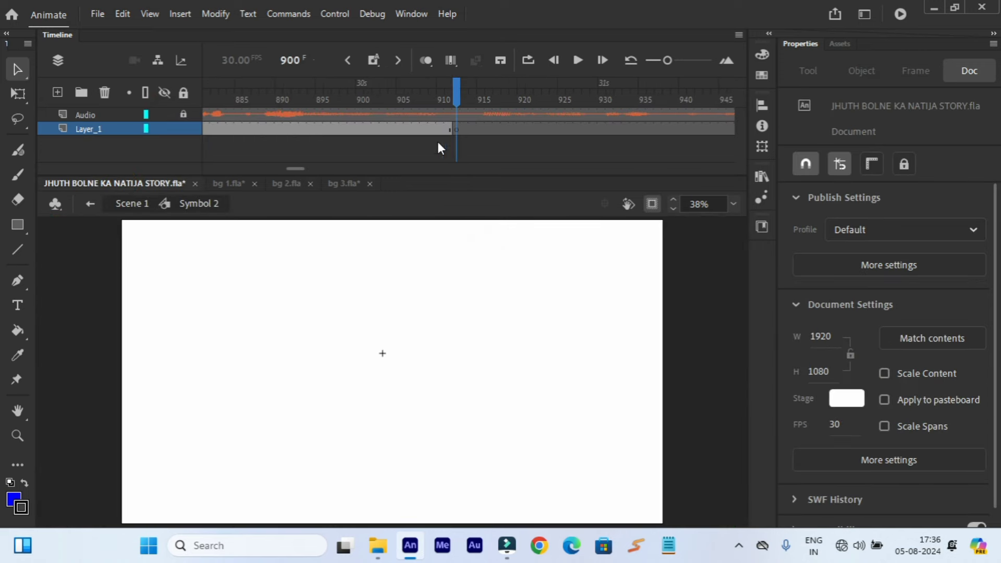
pyautogui.click(455, 130)
pyautogui.rightClick(456, 130)
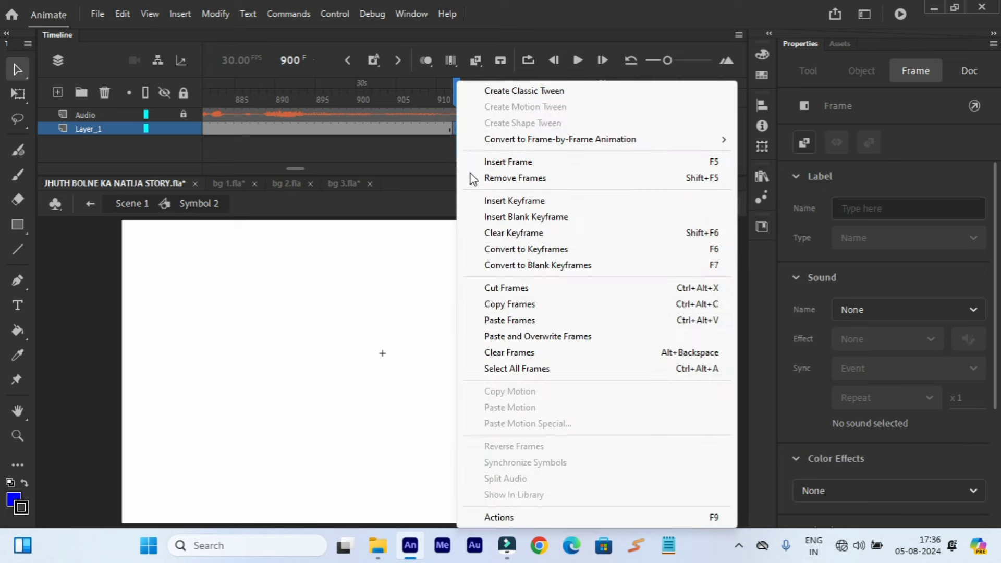
pyautogui.click(504, 320)
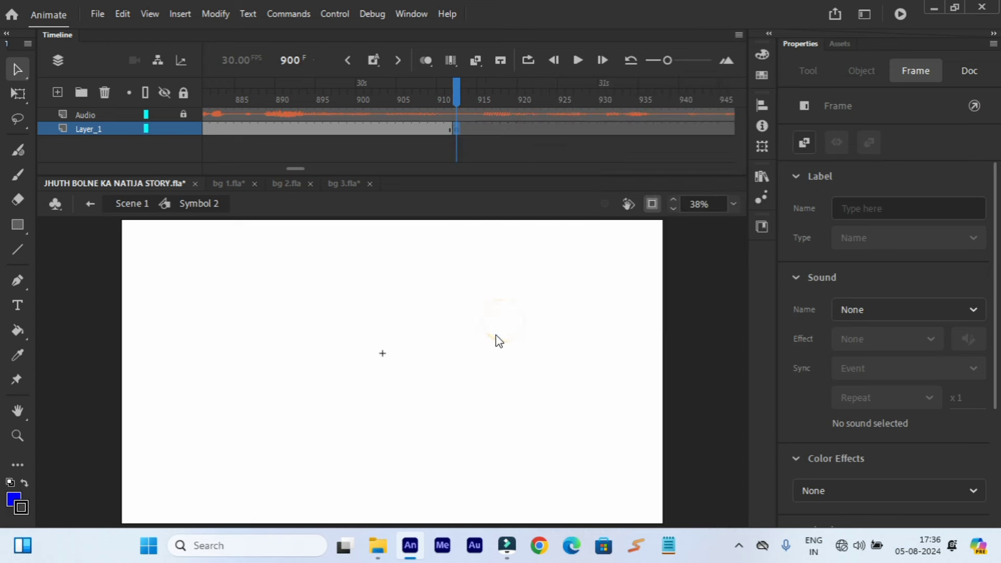
pyautogui.click(458, 285)
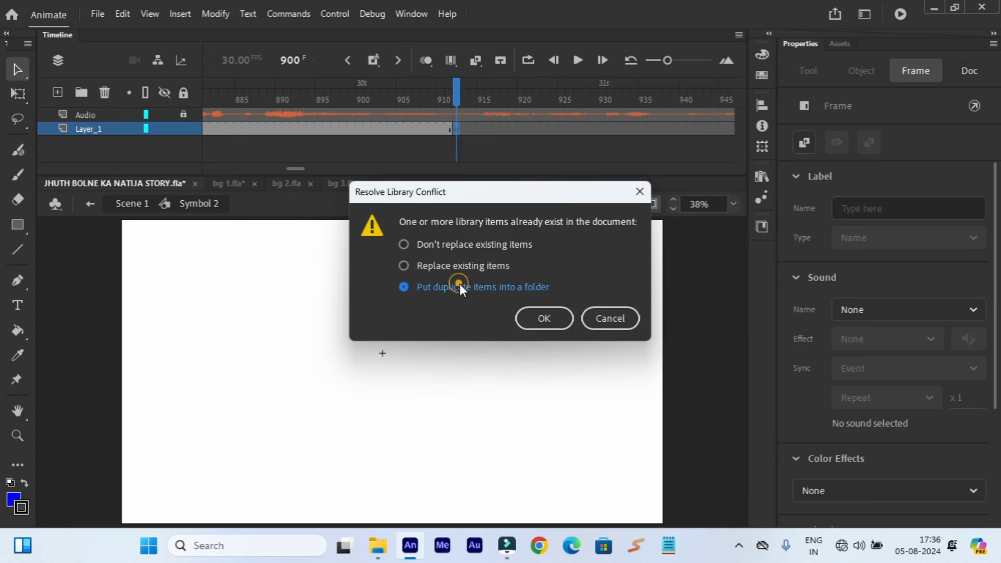
pyautogui.click(525, 319)
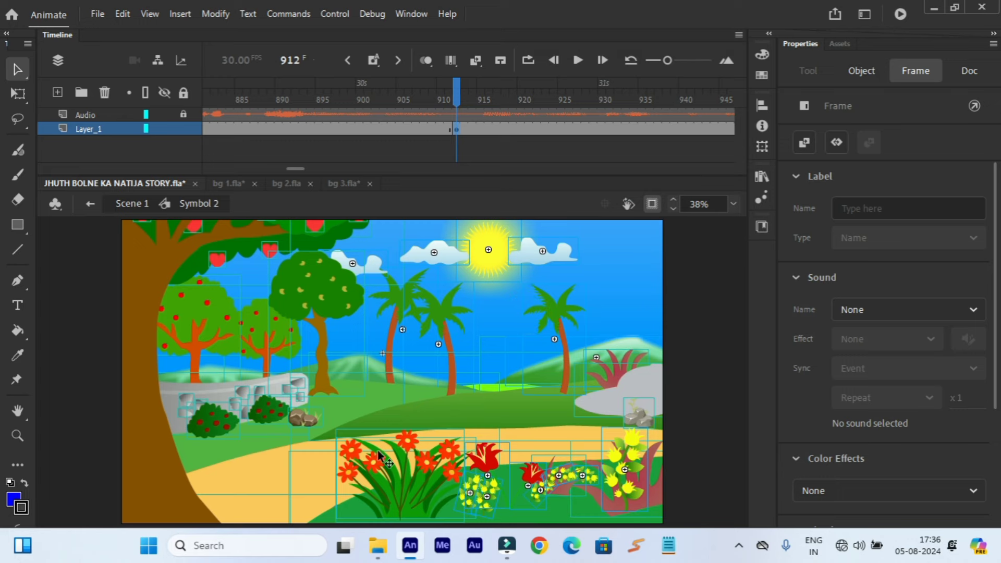
# Convert all the pasted background artwork on frame 912 into a graphic symbol named Symbol 9.
pyautogui.rightClick(416, 474)
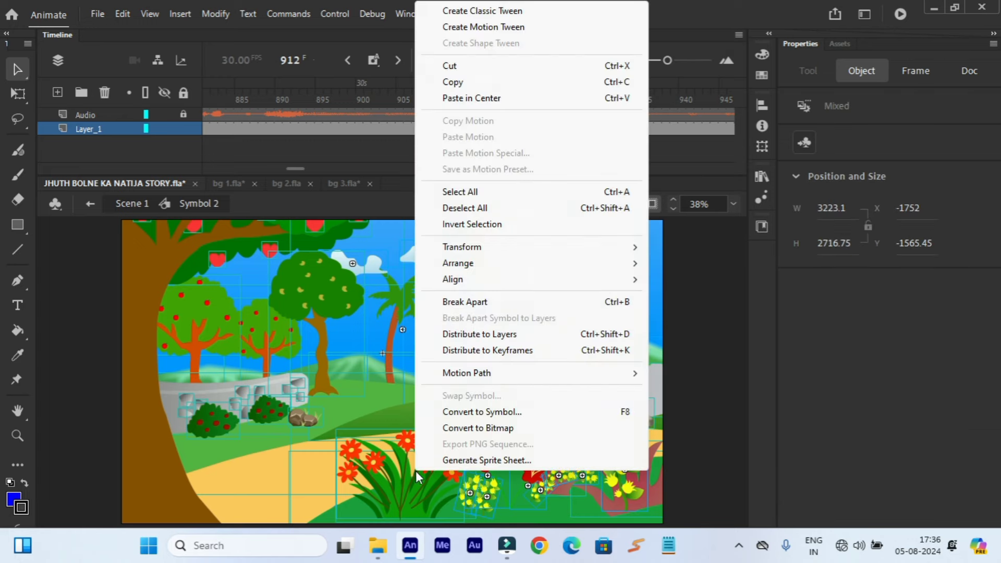
pyautogui.click(478, 411)
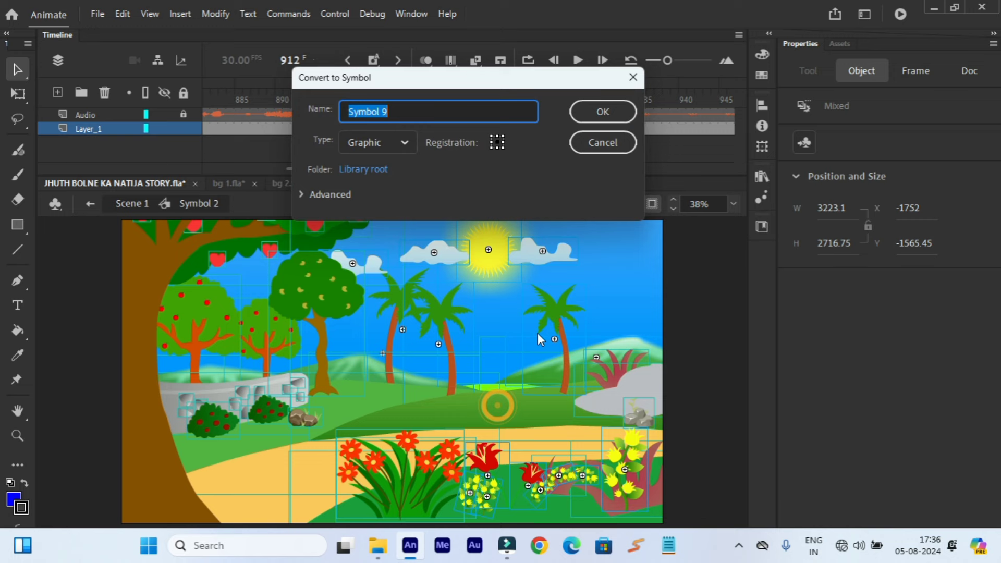
pyautogui.click(577, 118)
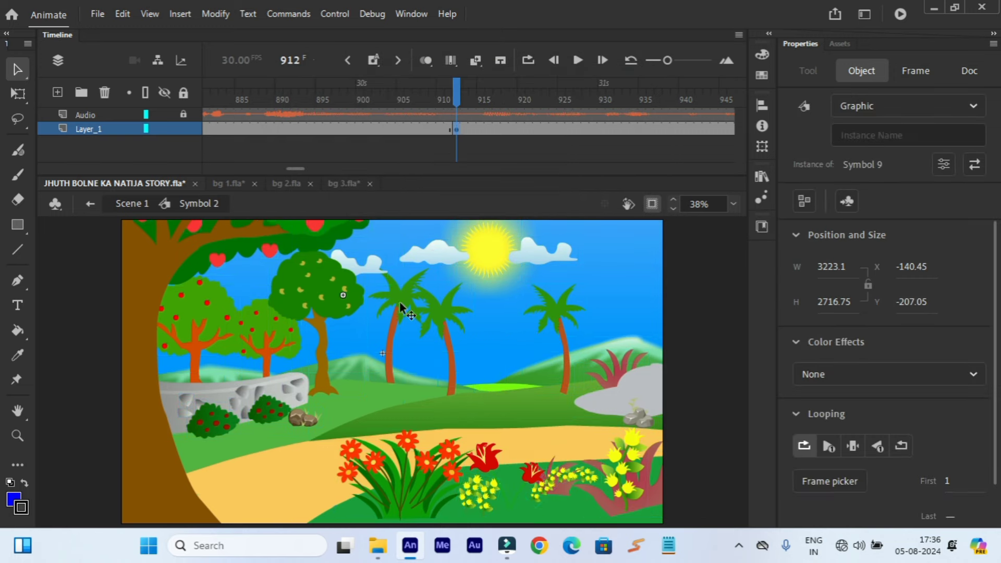
# Close the bg 3, bg 2 and bg 1 documents without saving their changes.
pyautogui.click(370, 183)
pyautogui.click(493, 294)
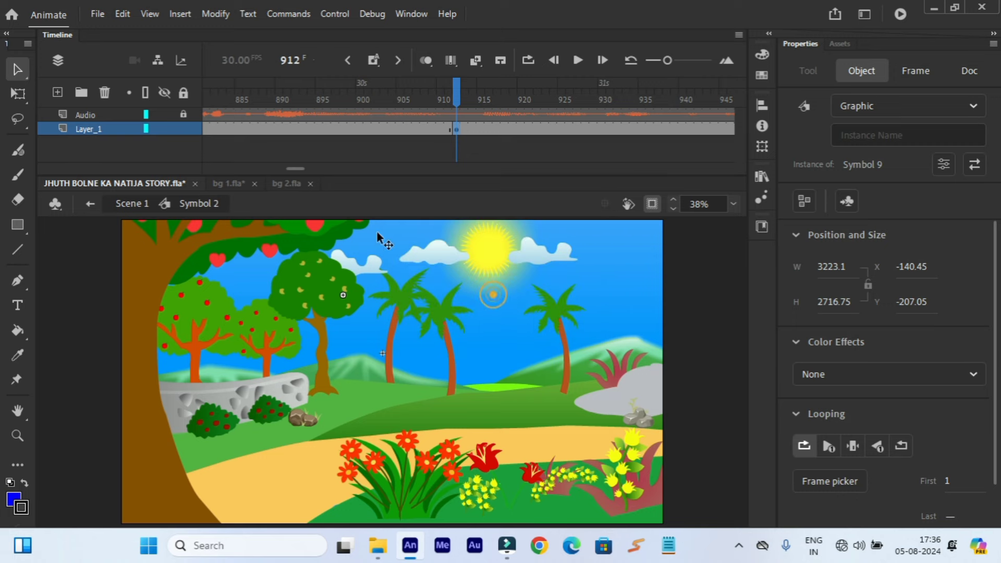
pyautogui.click(310, 183)
pyautogui.click(254, 183)
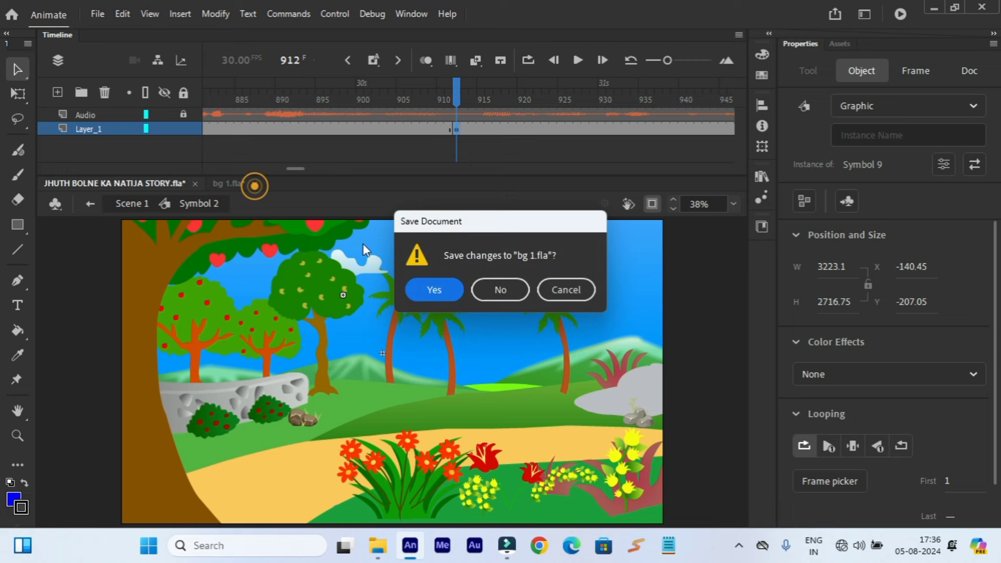
pyautogui.click(503, 290)
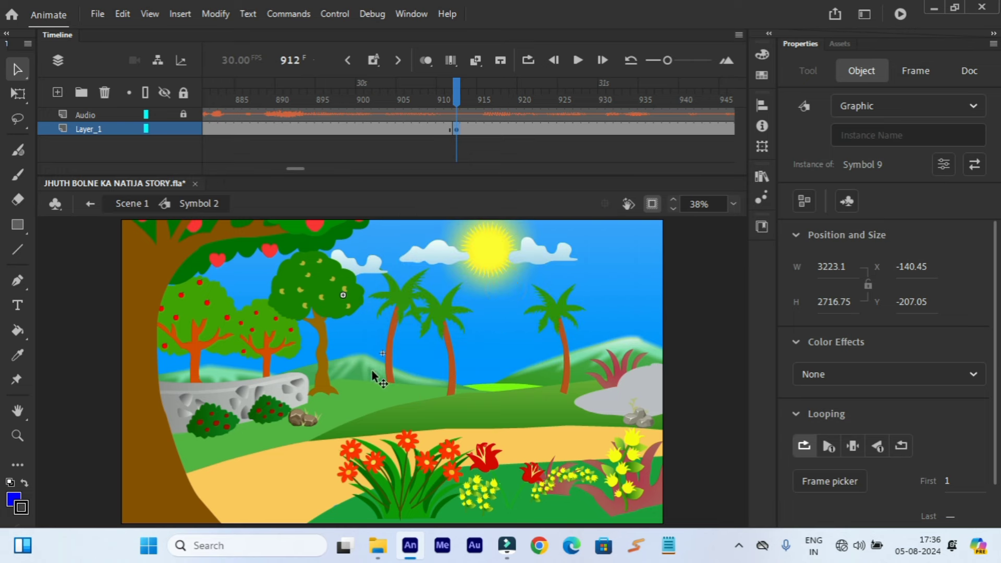
# Open the background instance, Symbol 9, for editing from inside Symbol 2.
pyautogui.doubleClick(409, 344)
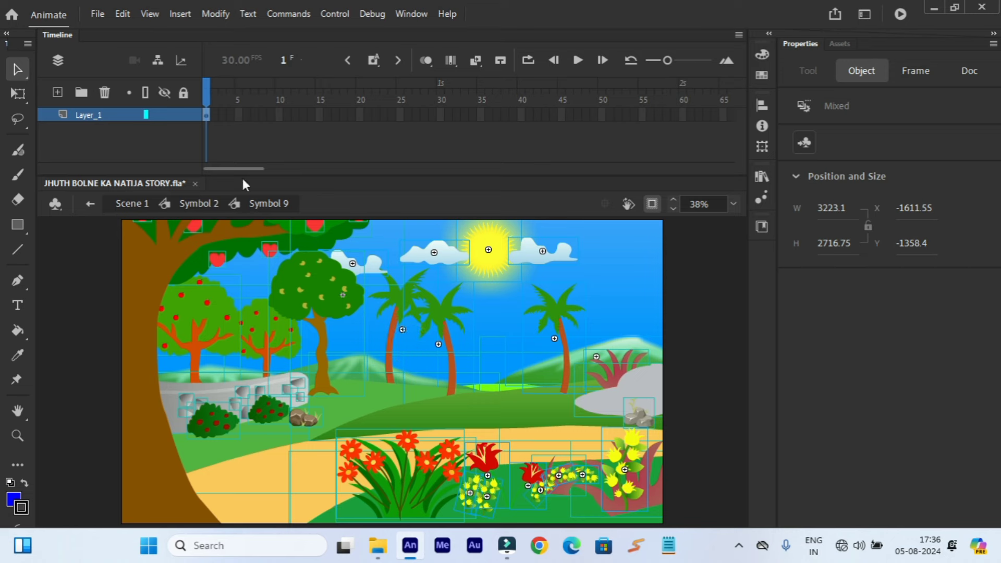
pyautogui.click(208, 90)
pyautogui.click(344, 333)
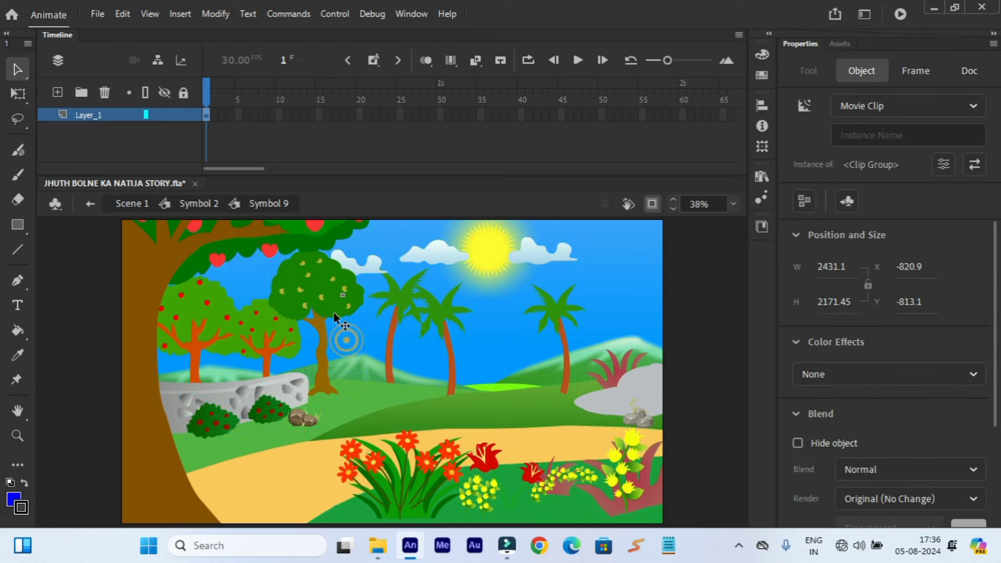
pyautogui.click(320, 291)
pyautogui.moveTo(320, 291); pyautogui.dragTo(375, 292)
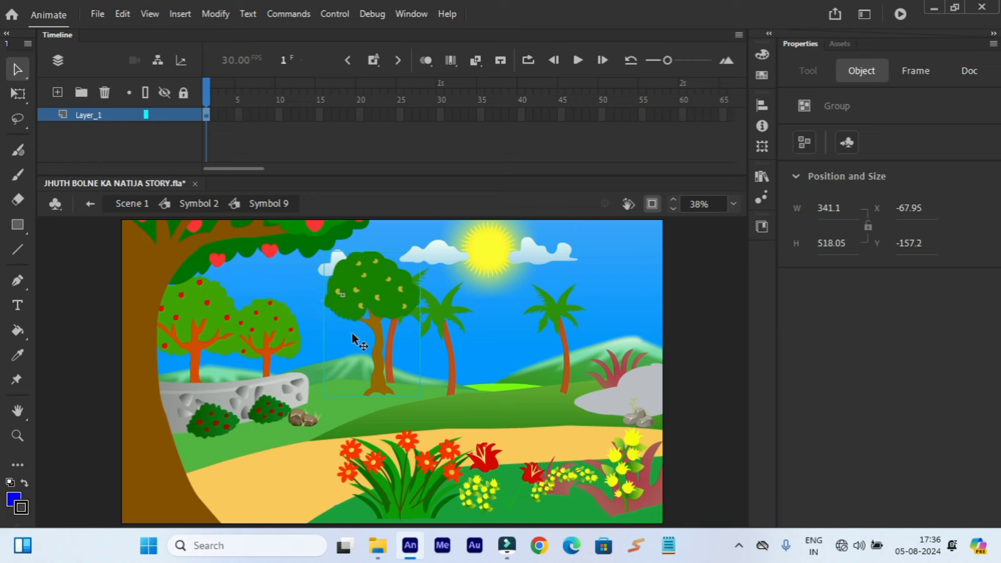
pyautogui.moveTo(262, 331); pyautogui.dragTo(304, 334)
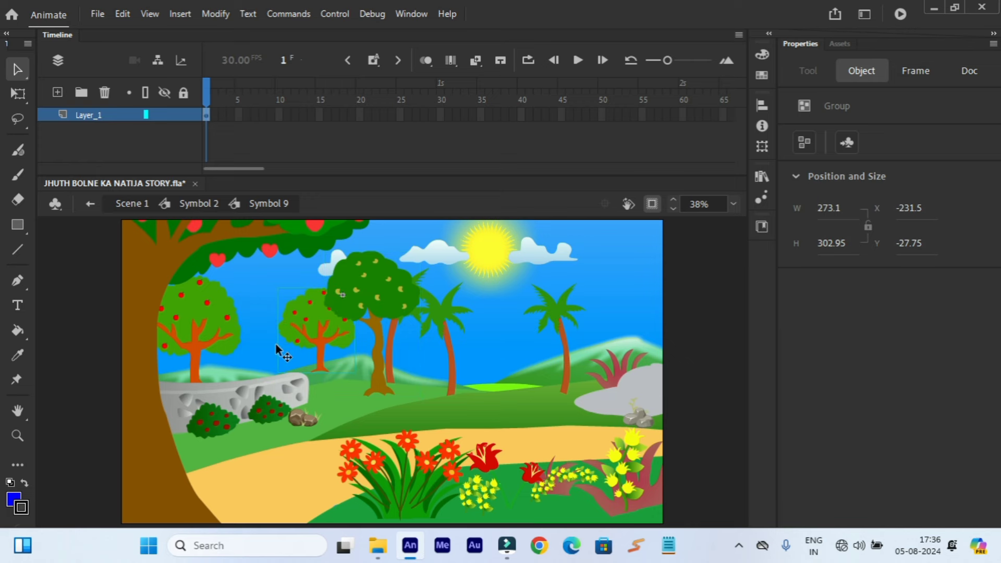
pyautogui.hotkey('ctrl', 'z')
pyautogui.hotkey('ctrl', 'z')
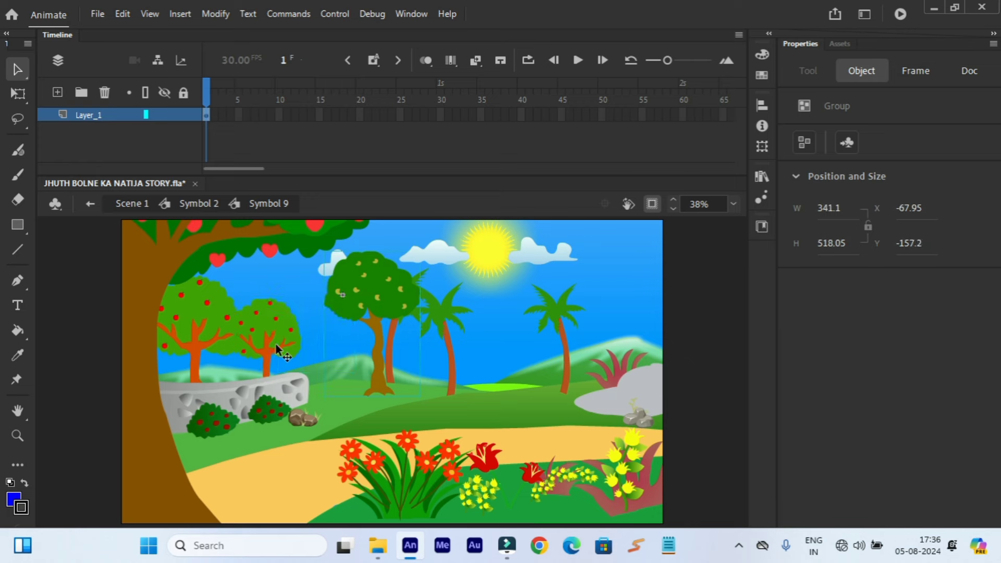
pyautogui.hotkey('ctrl', 'z')
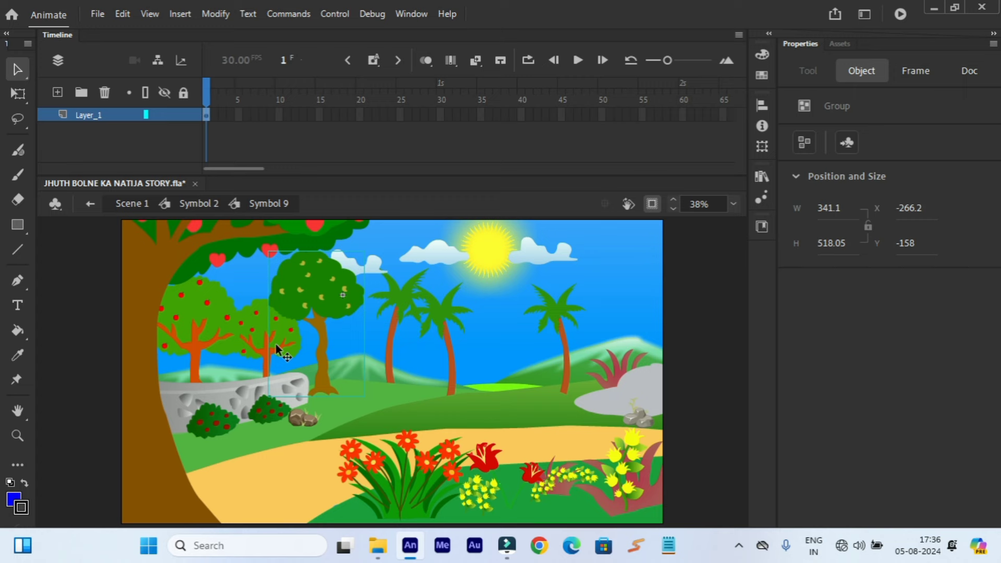
# Select all the artwork on Symbol 9's frame 1 and convert it into a single nested graphic symbol.
pyautogui.click(207, 116)
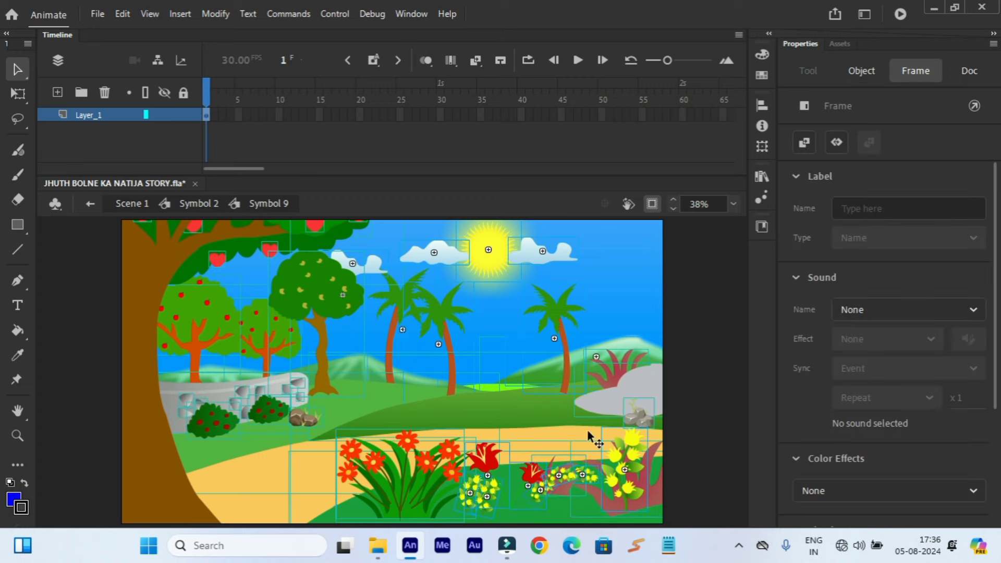
pyautogui.rightClick(397, 478)
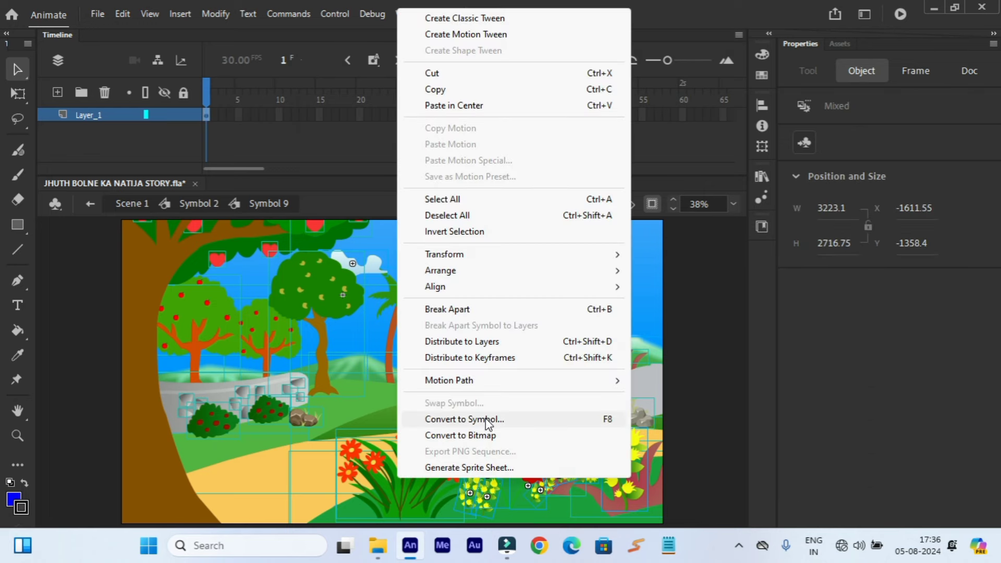
pyautogui.click(486, 419)
pyautogui.click(600, 110)
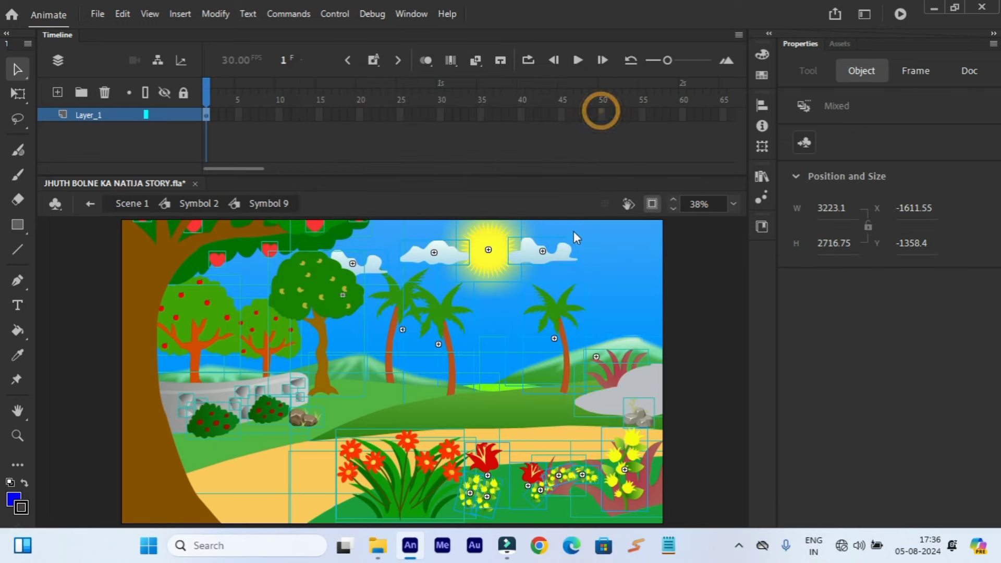
# Open the CHICHU KAHANI TV BIRDS document from the bird characters folder on USB Drive (E:) in File Explorer.
pyautogui.click(378, 545)
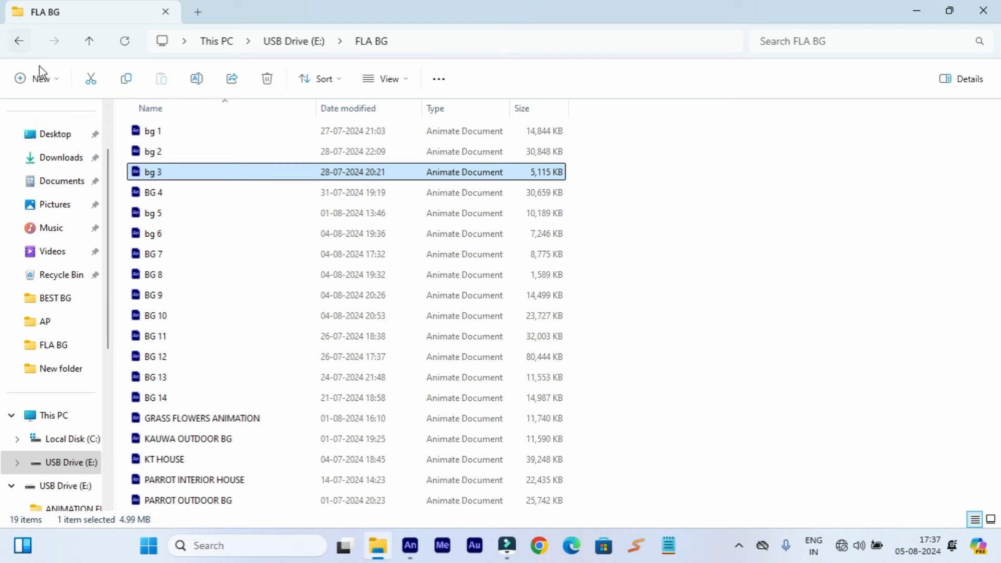
pyautogui.click(18, 40)
pyautogui.click(185, 203)
pyautogui.doubleClick(185, 203)
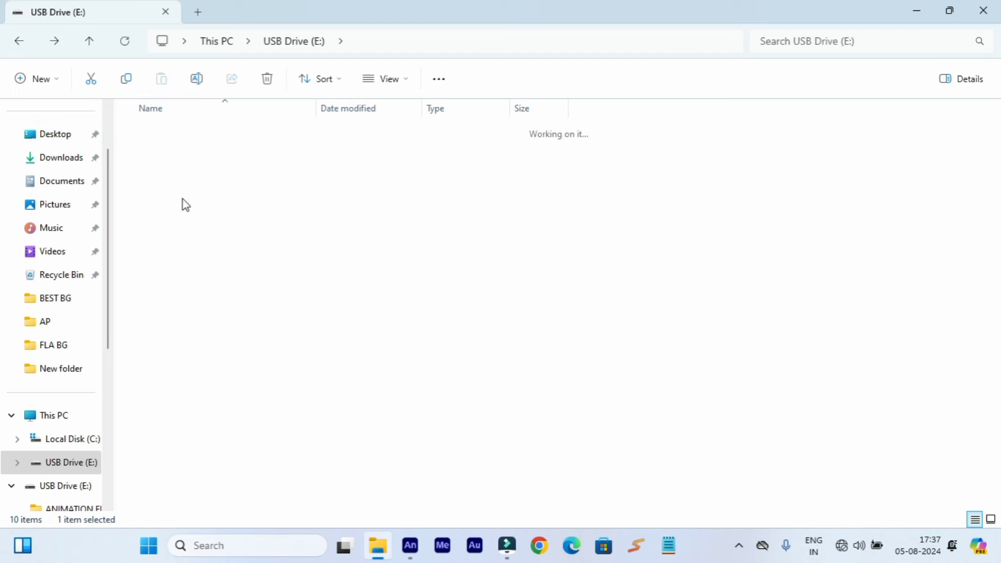
pyautogui.click(175, 152)
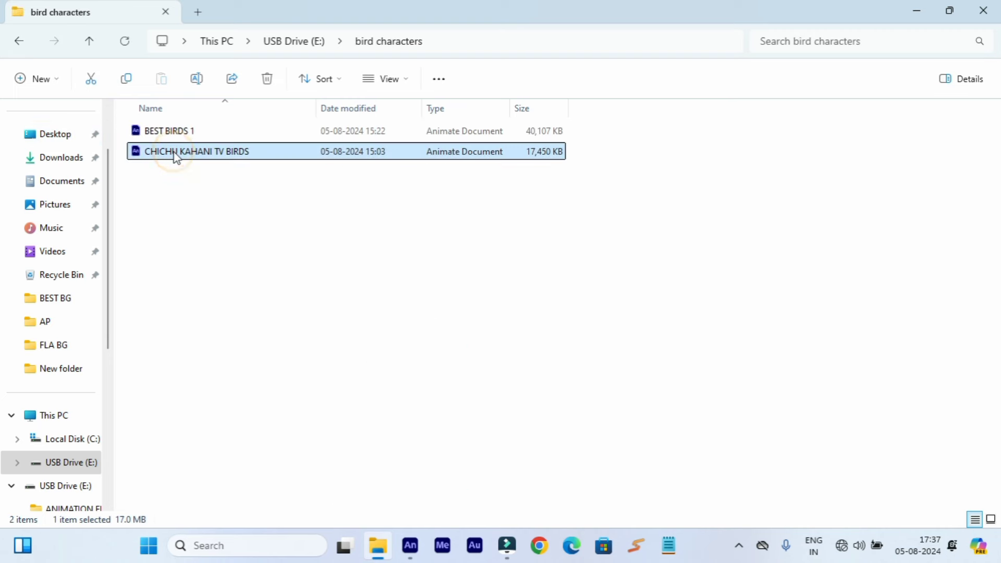
pyautogui.rightClick(176, 156)
pyautogui.click(203, 202)
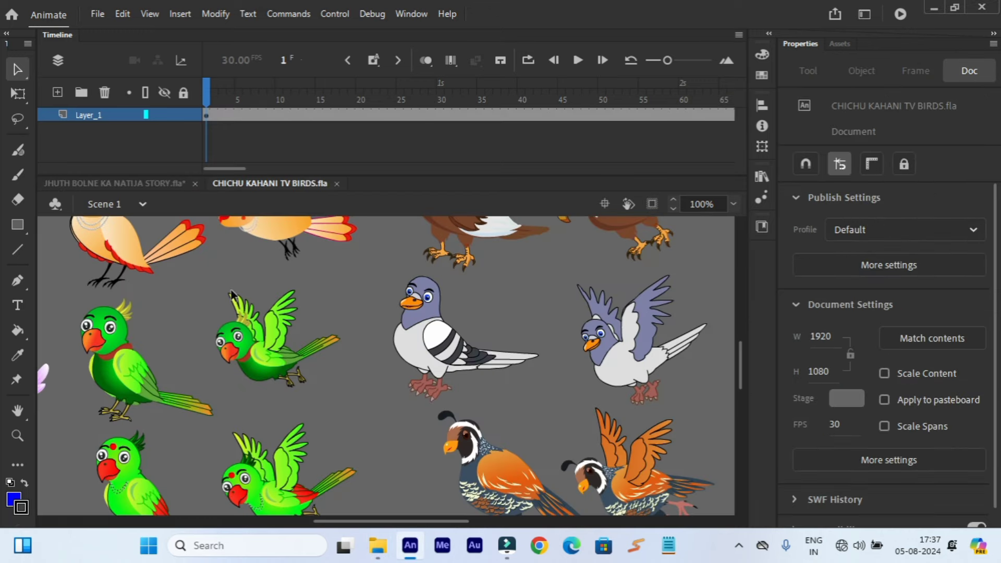
# Copy the standing black crow, kalu kauwa, from the top row of the bird collection.
pyautogui.click(730, 203)
pyautogui.click(764, 258)
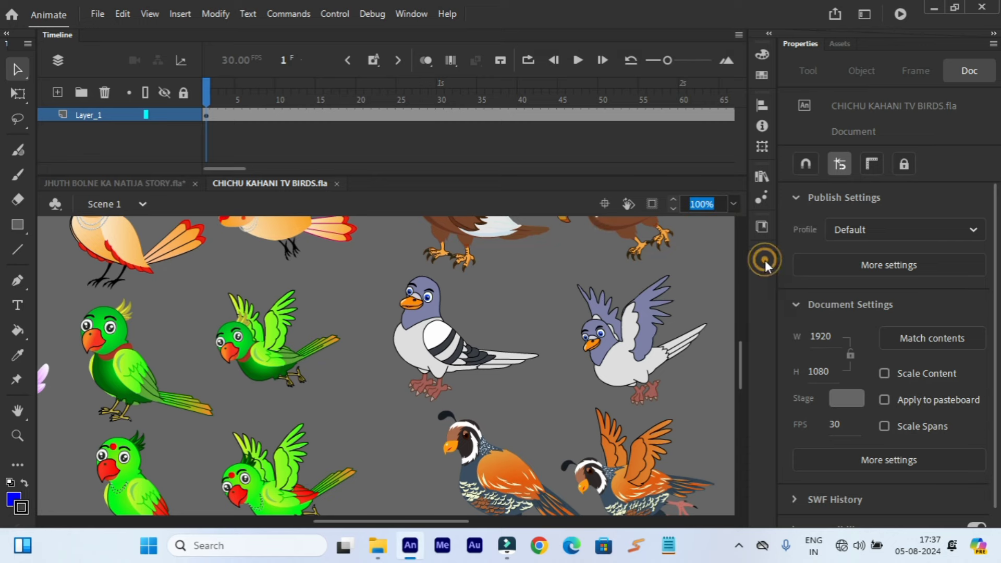
pyautogui.hotkey('ctrl', '3')
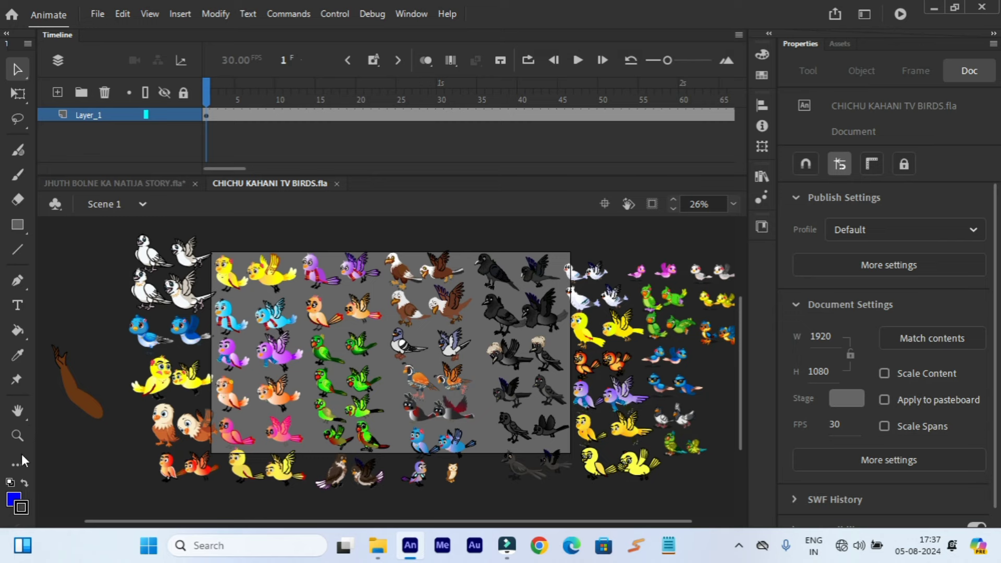
pyautogui.click(17, 435)
pyautogui.click(499, 288)
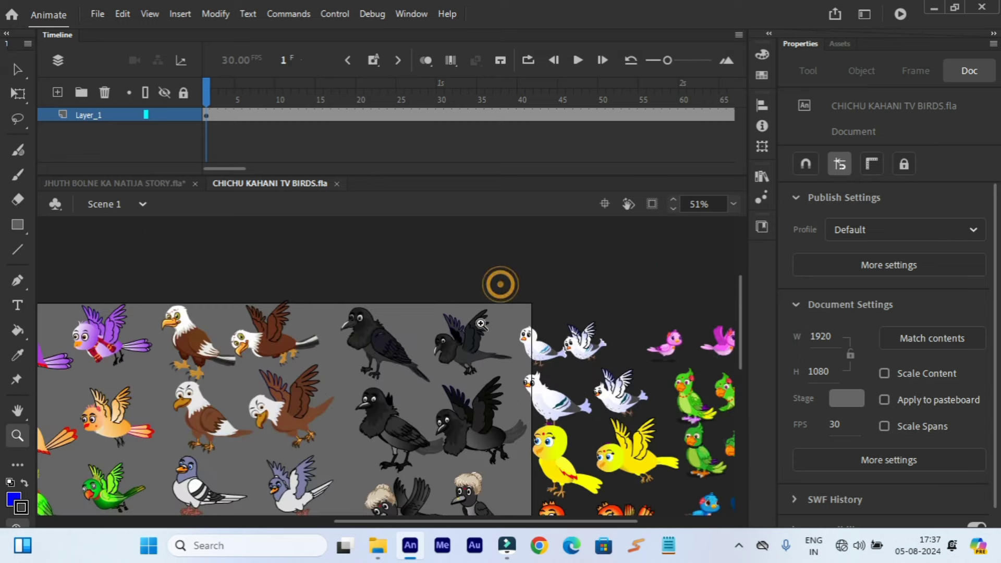
pyautogui.click(21, 73)
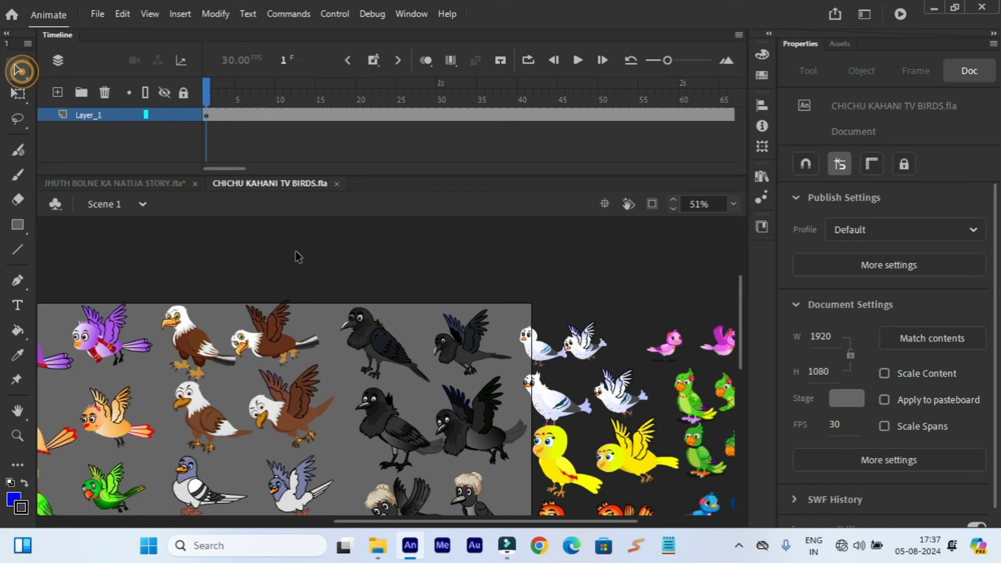
pyautogui.click(366, 335)
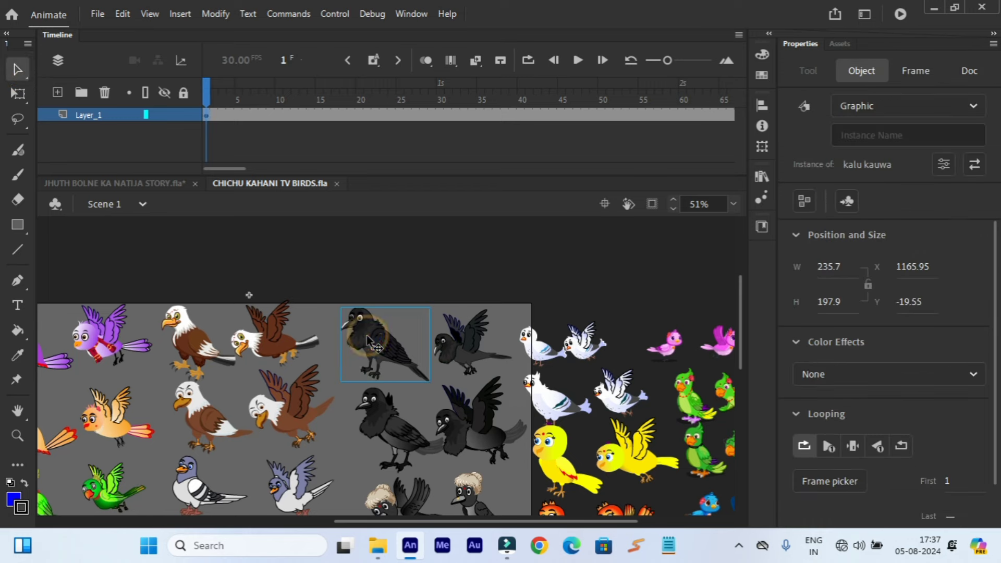
pyautogui.rightClick(367, 336)
pyautogui.click(411, 93)
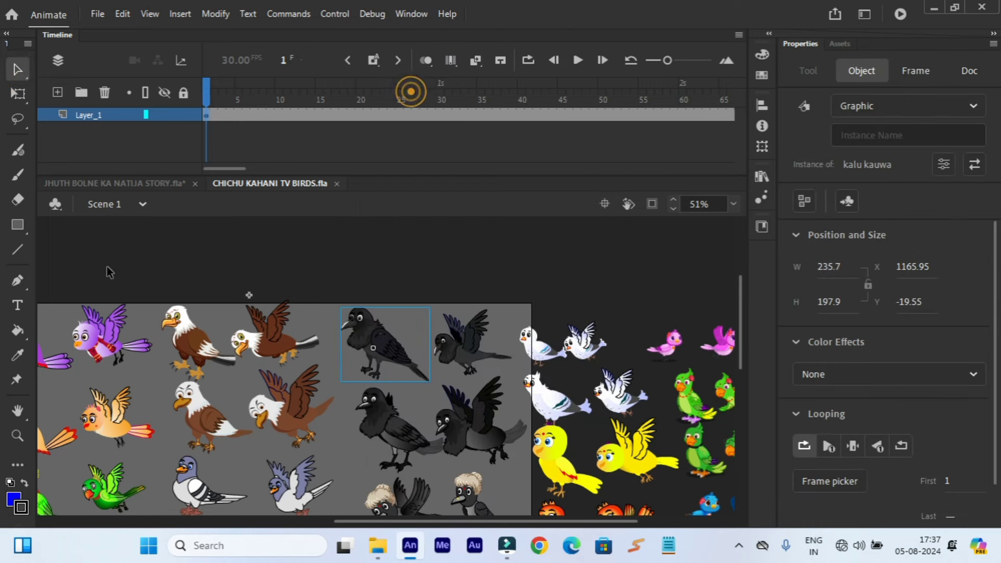
# In the story document's Symbol 9, lock Layer_1, add a new layer above it, and paste the crow in the center.
pyautogui.click(85, 184)
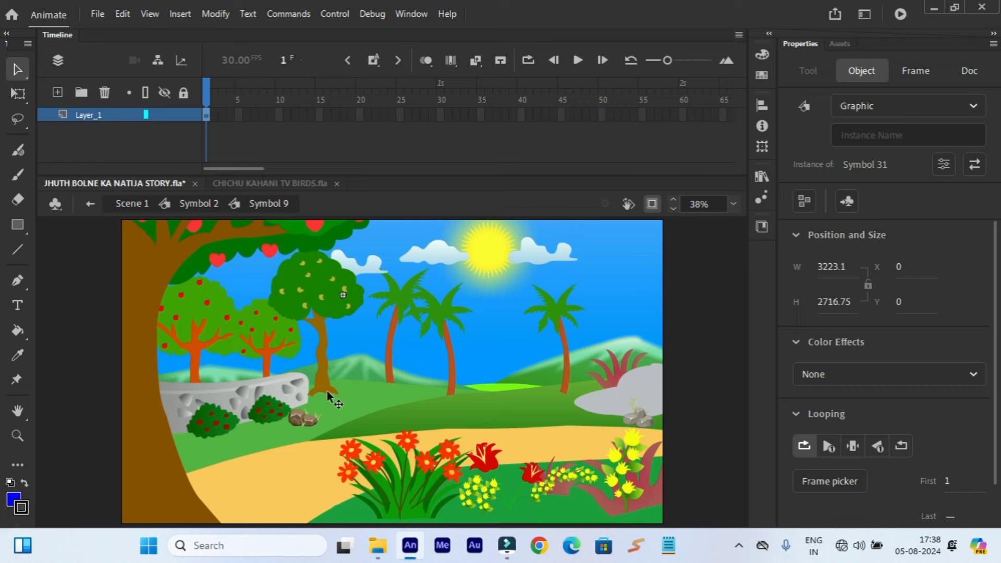
pyautogui.click(184, 115)
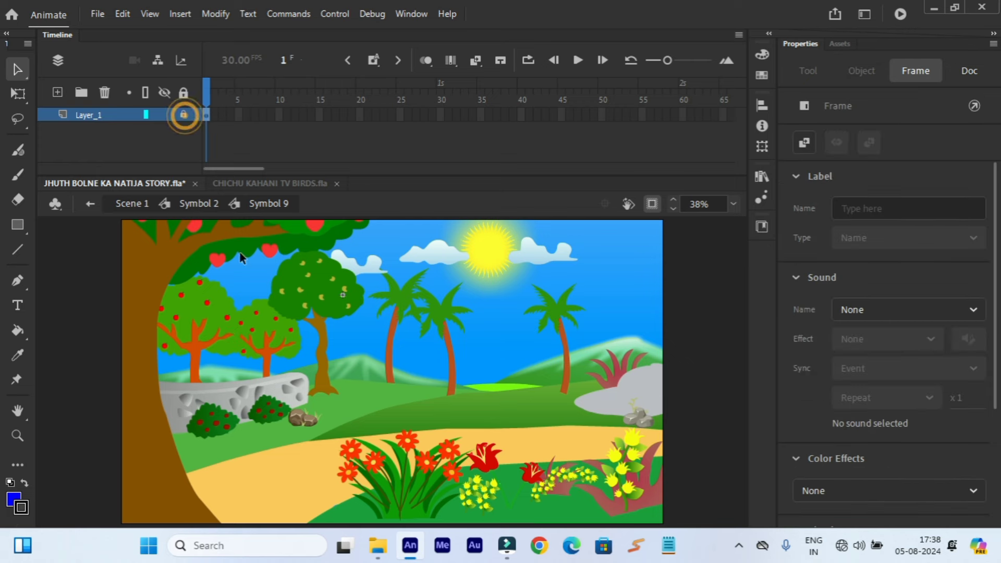
pyautogui.click(57, 93)
pyautogui.rightClick(317, 306)
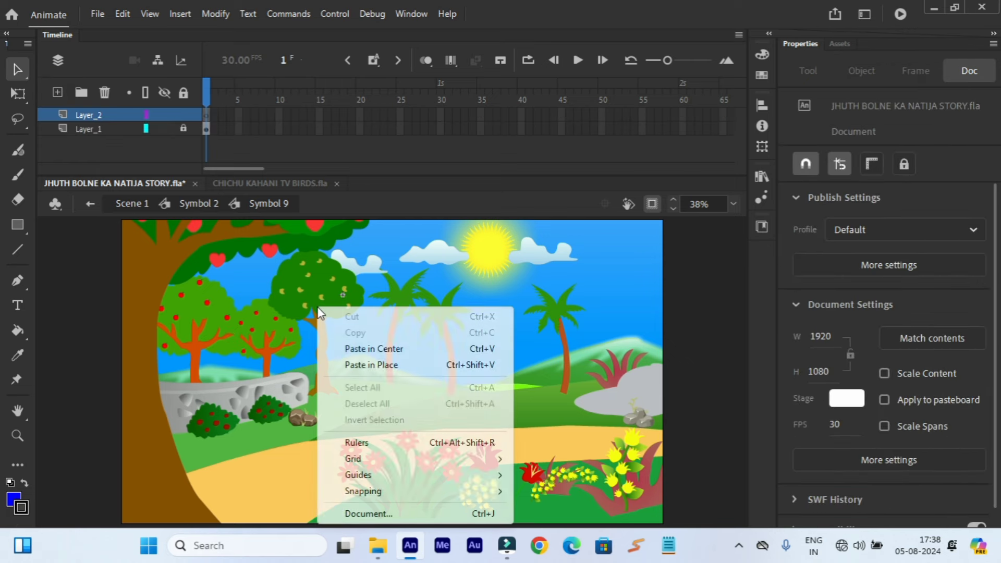
pyautogui.click(346, 350)
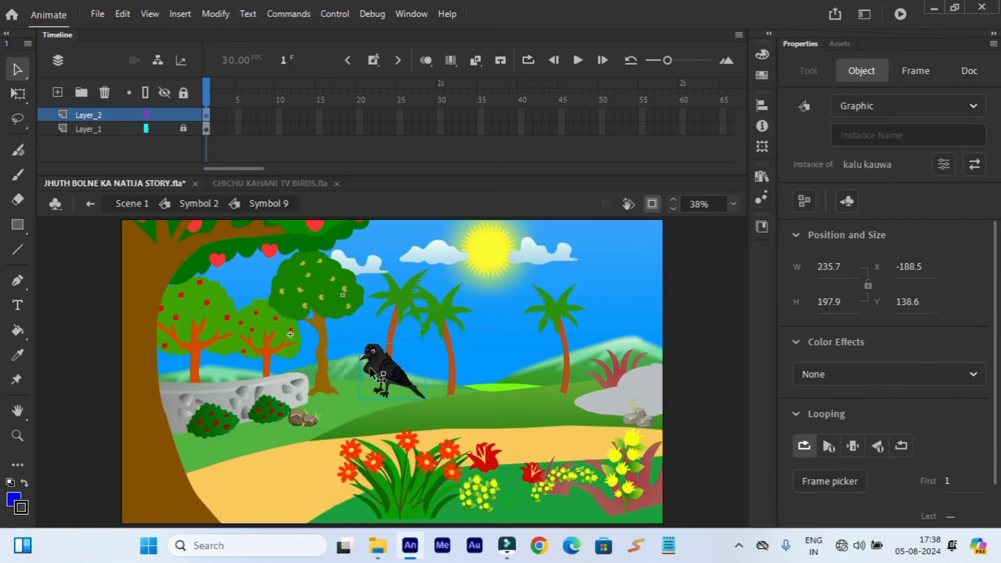
# Flip the crow horizontally, enlarge it to about 343 by 288, and move it in front of the stone wall.
pyautogui.rightClick(370, 378)
pyautogui.moveTo(419, 259)
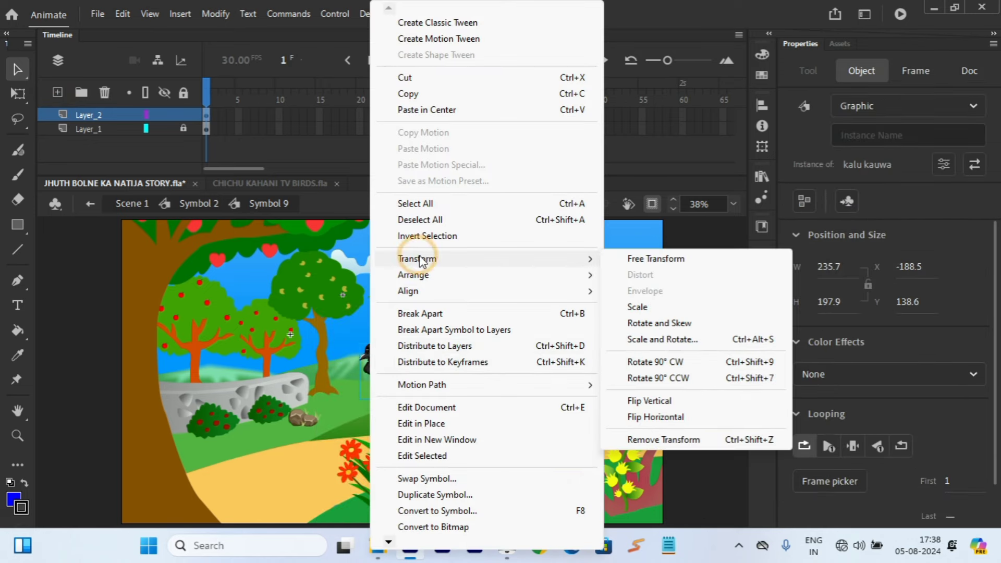
pyautogui.click(650, 418)
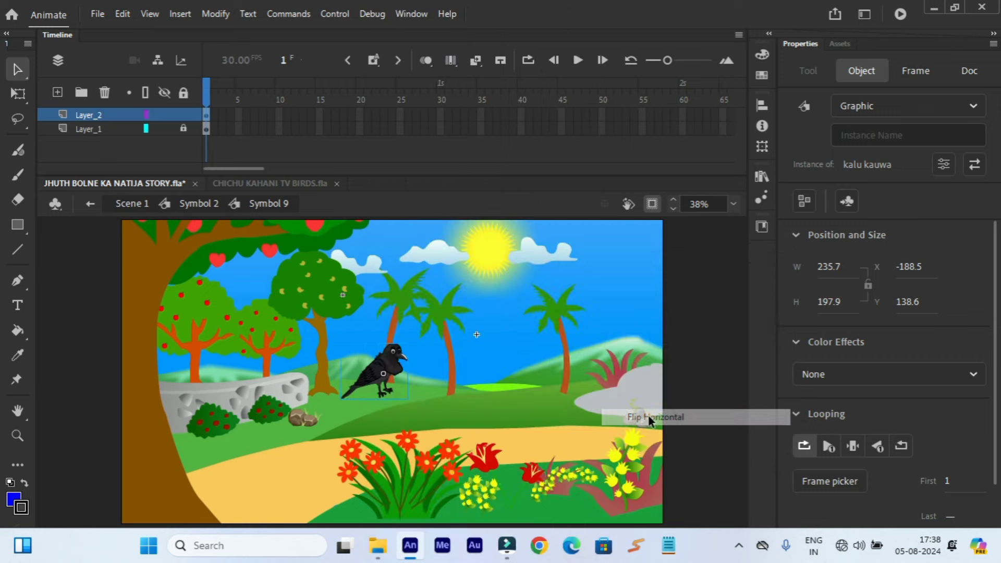
pyautogui.click(17, 102)
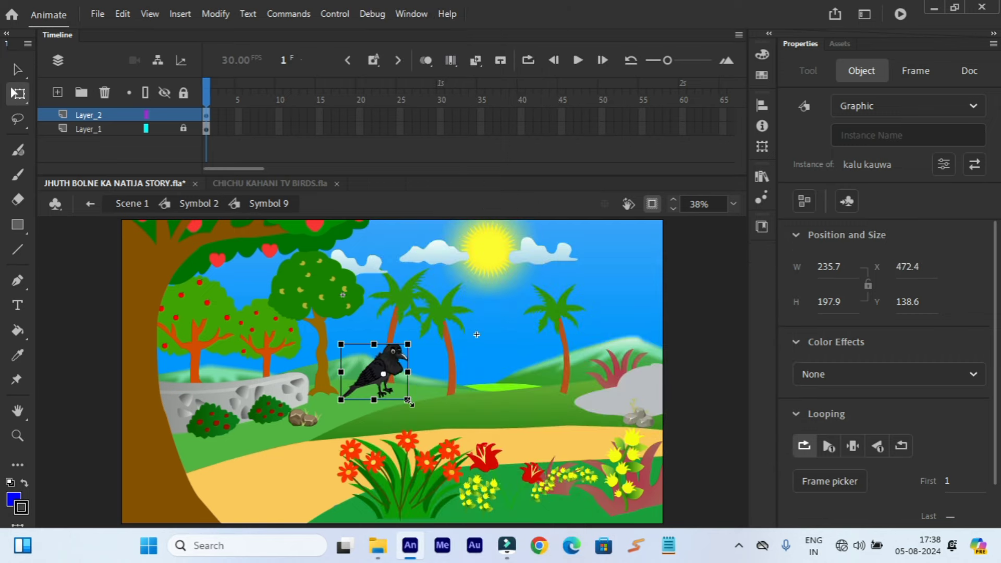
pyautogui.moveTo(409, 407)
pyautogui.mouseDown()
pyautogui.moveTo(434, 426)
pyautogui.moveTo(416, 418)
pyautogui.mouseUp()
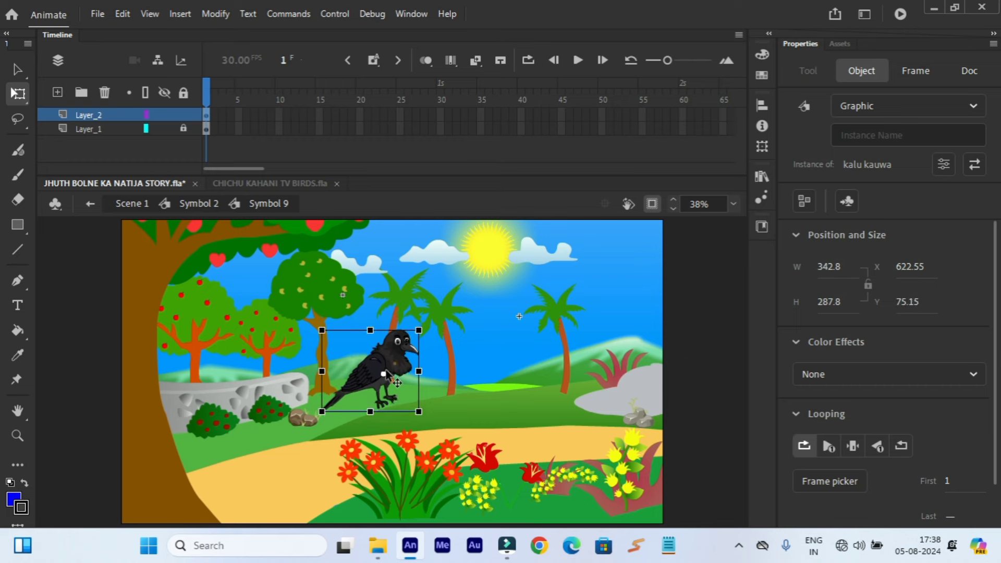
pyautogui.moveTo(394, 364); pyautogui.dragTo(301, 411)
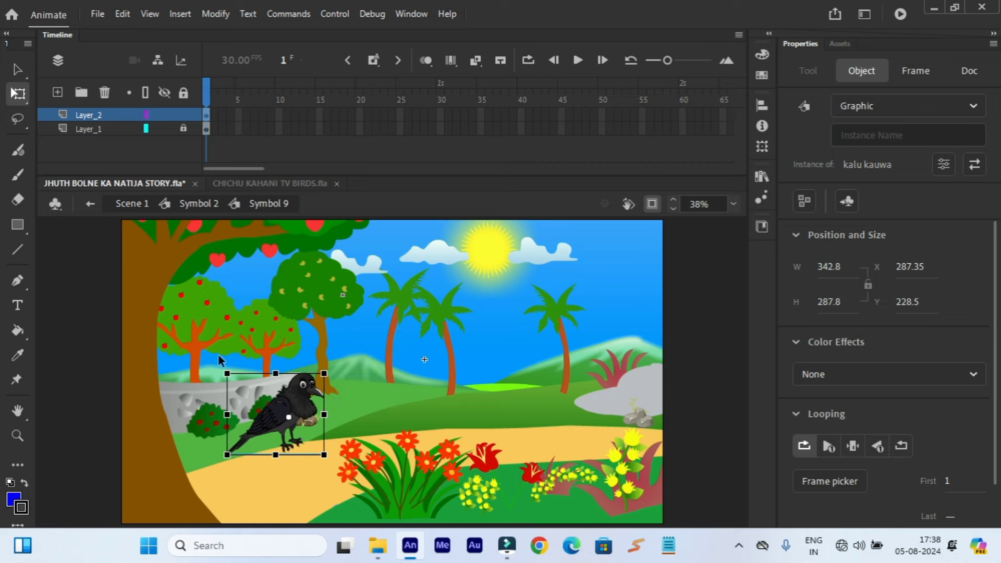
# Return to Symbol 2 and enlarge the Symbol 9 instance at frame 912 to about 6063 by 5110.
pyautogui.click(90, 204)
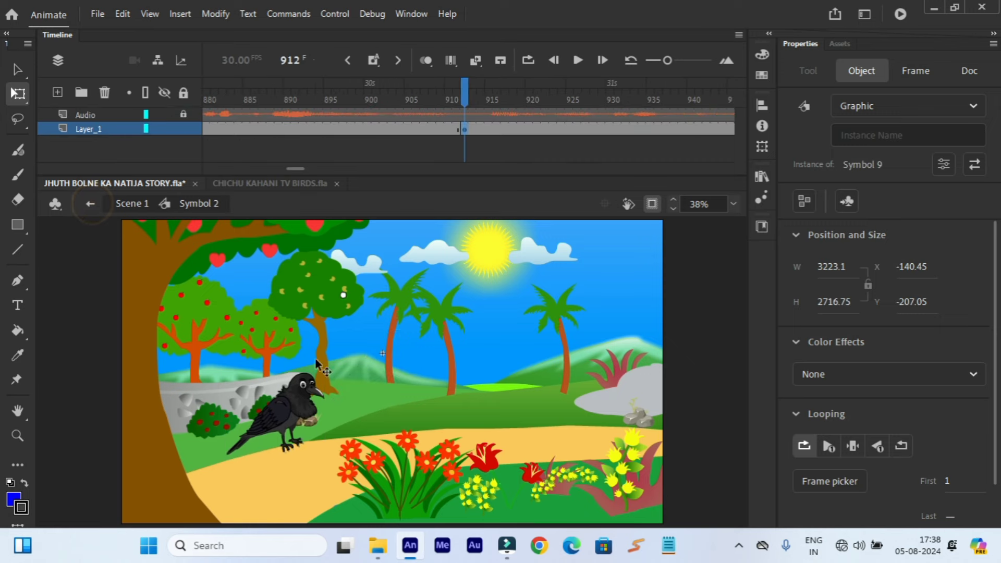
pyautogui.click(733, 204)
pyautogui.click(751, 256)
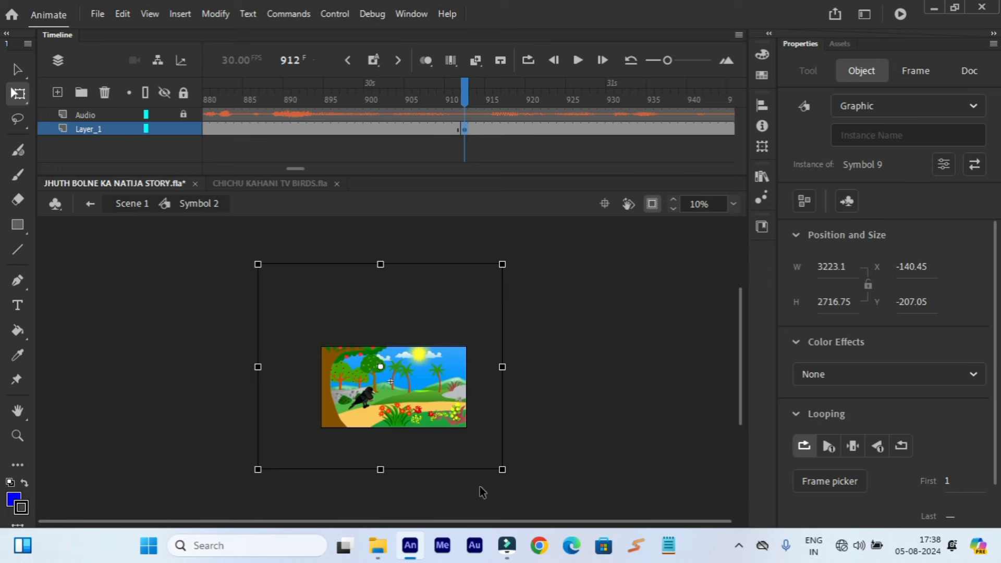
pyautogui.moveTo(502, 469); pyautogui.dragTo(564, 504)
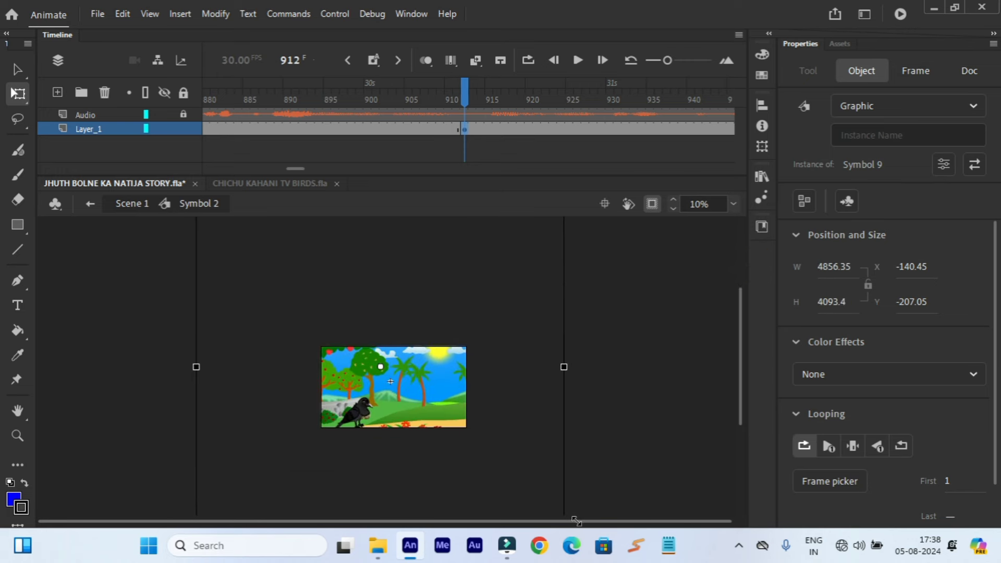
pyautogui.moveTo(456, 389)
pyautogui.mouseDown()
pyautogui.moveTo(474, 394)
pyautogui.moveTo(452, 399)
pyautogui.mouseUp()
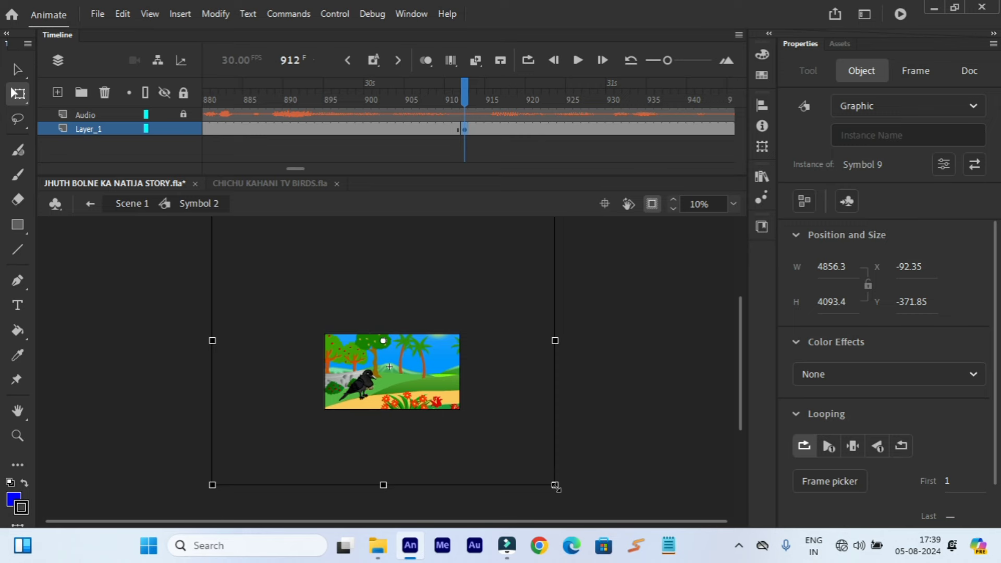
pyautogui.moveTo(554, 486); pyautogui.dragTo(597, 520)
# Reposition the enlarged Symbol 9 instance to about X 162, Y -603 so the whole crow is framed on the stage.
pyautogui.click(733, 205)
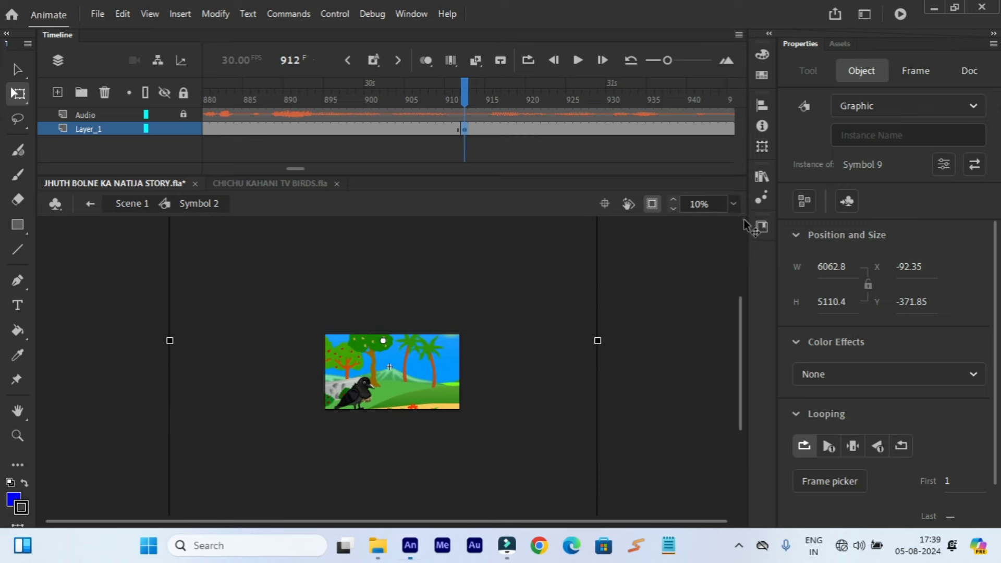
pyautogui.click(743, 220)
pyautogui.moveTo(454, 365); pyautogui.dragTo(526, 311)
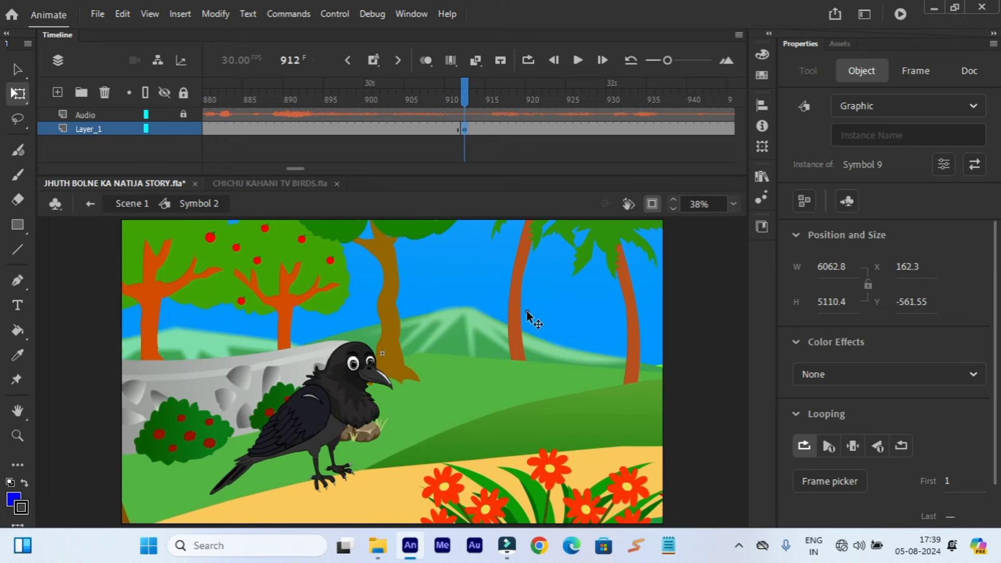
pyautogui.moveTo(396, 423); pyautogui.dragTo(398, 413)
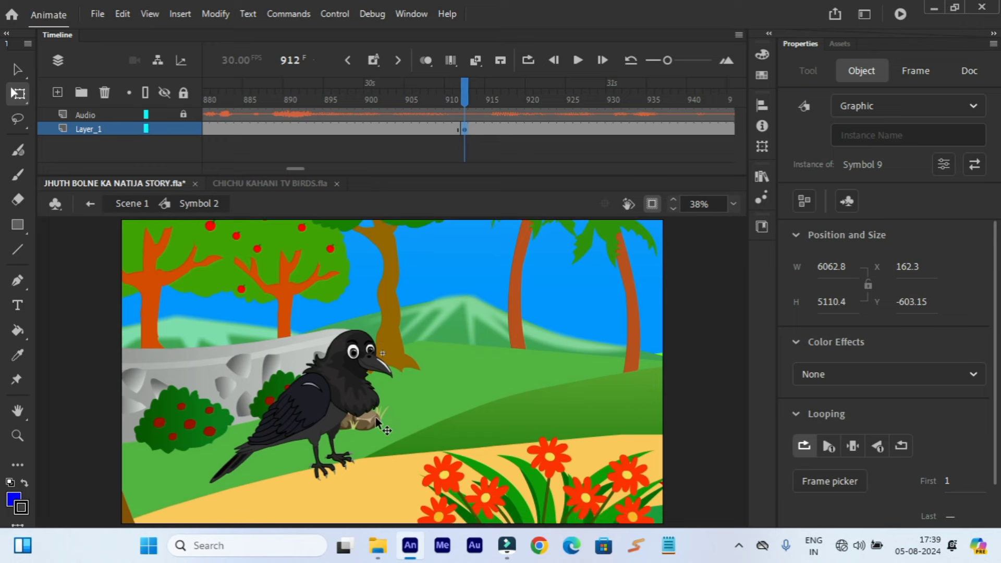
# Play the audio from frame 912 to find the scene's end, and extend Layer_1's frames to frame 1244.
pyautogui.click(573, 61)
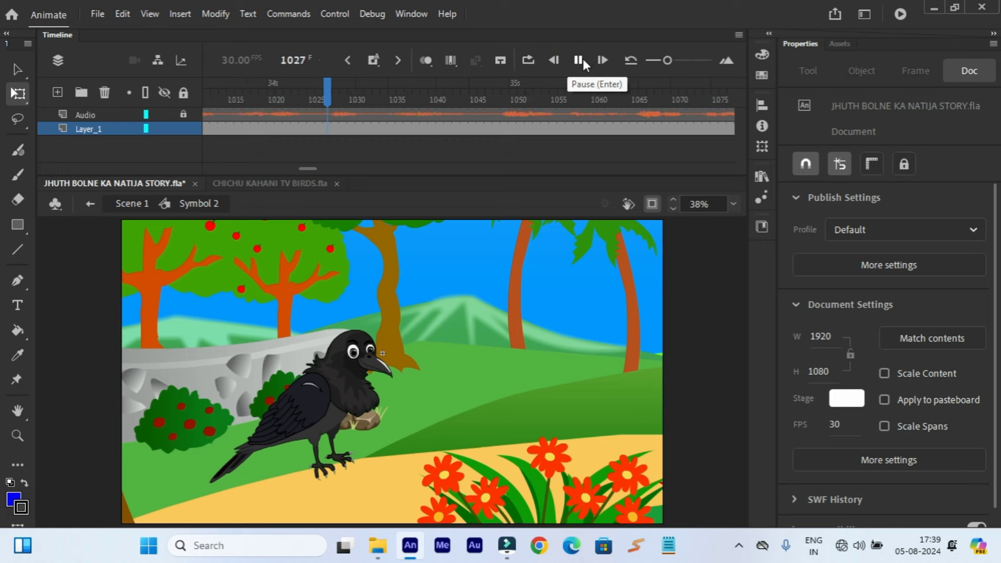
pyautogui.click(583, 59)
pyautogui.click(583, 59)
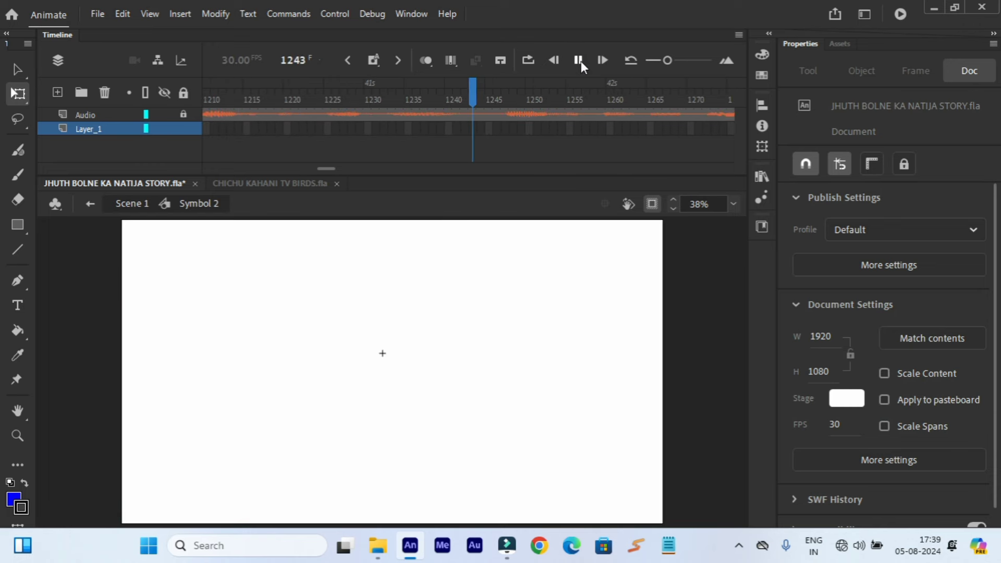
pyautogui.click(580, 60)
pyautogui.click(580, 61)
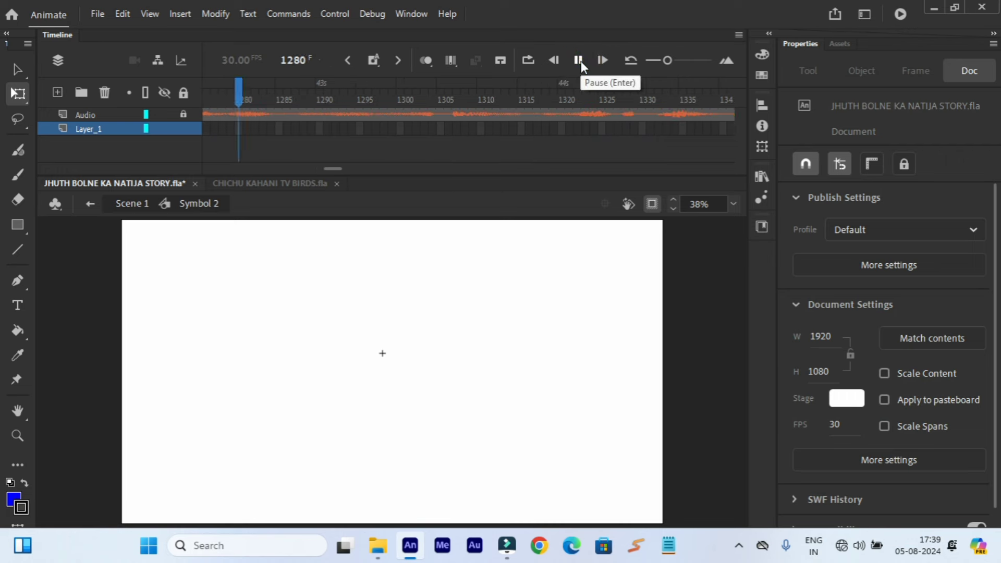
pyautogui.click(579, 61)
pyautogui.moveTo(442, 99); pyautogui.dragTo(557, 144)
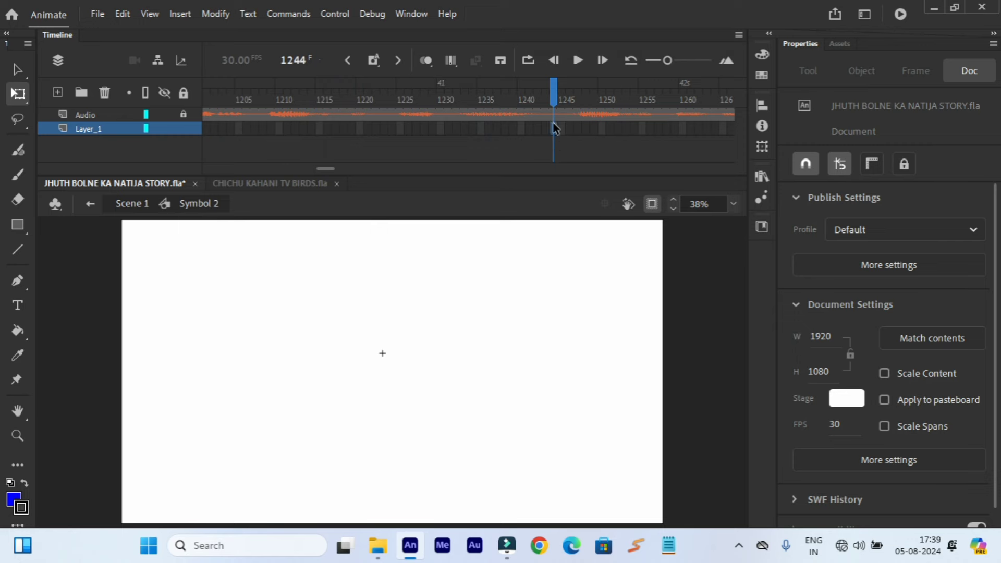
pyautogui.rightClick(553, 129)
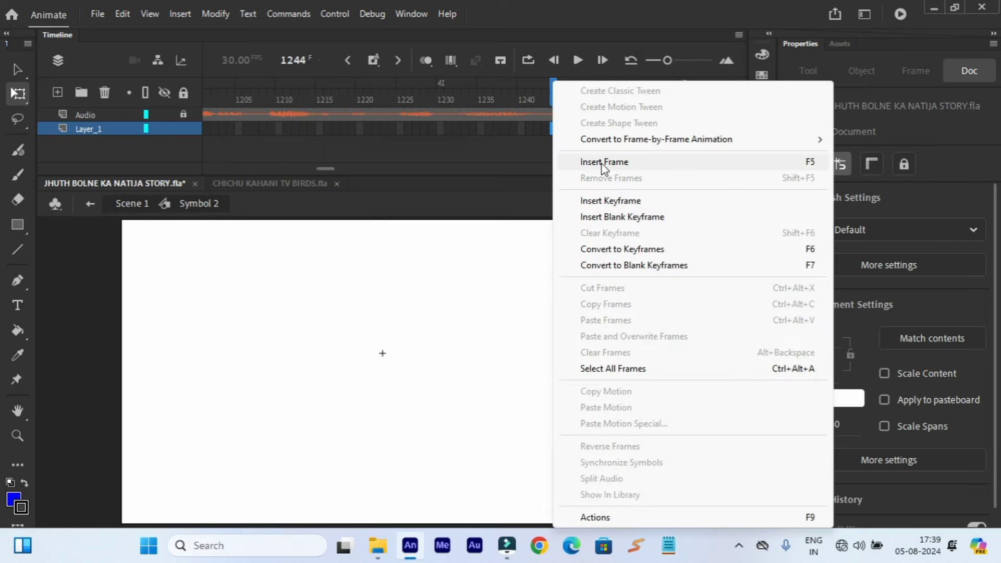
pyautogui.click(603, 162)
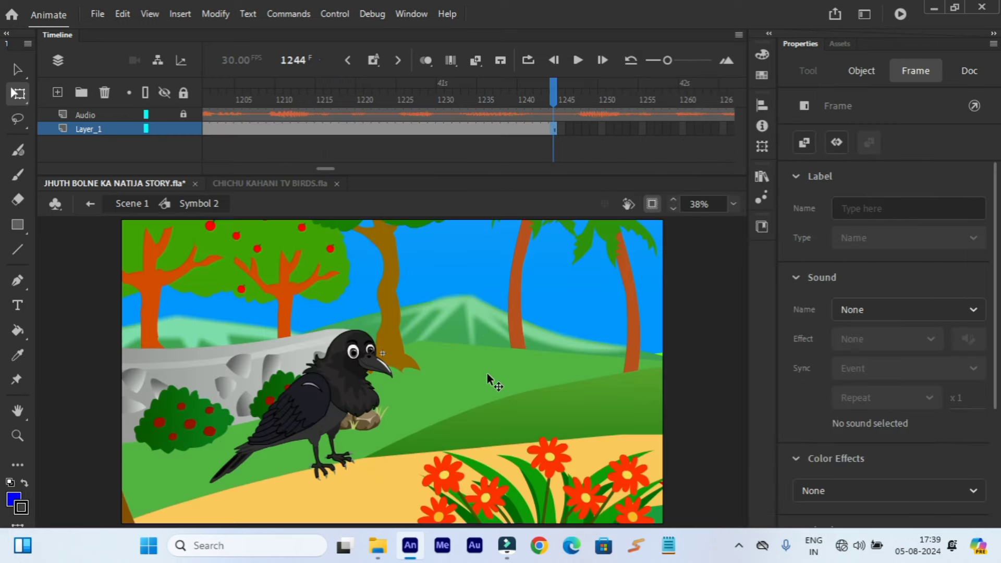
# At frame 1244, enlarge the Symbol 9 instance to about 8025 by 6764 and reposition it to about X 461, Y -894.
pyautogui.hotkey('ctrl', '-')
pyautogui.hotkey('ctrl', '-')
pyautogui.hotkey('ctrl', '-')
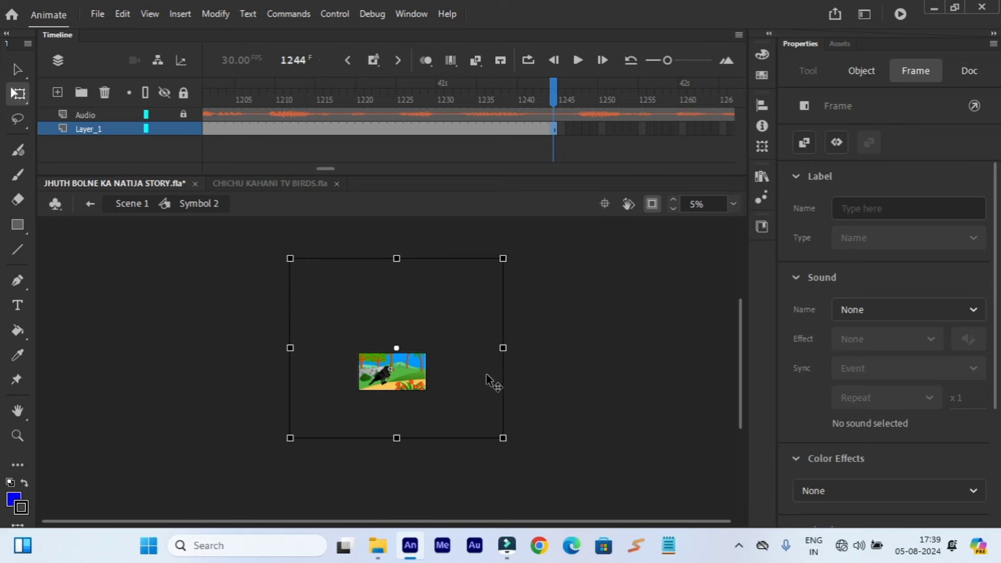
pyautogui.moveTo(508, 442); pyautogui.dragTo(538, 468)
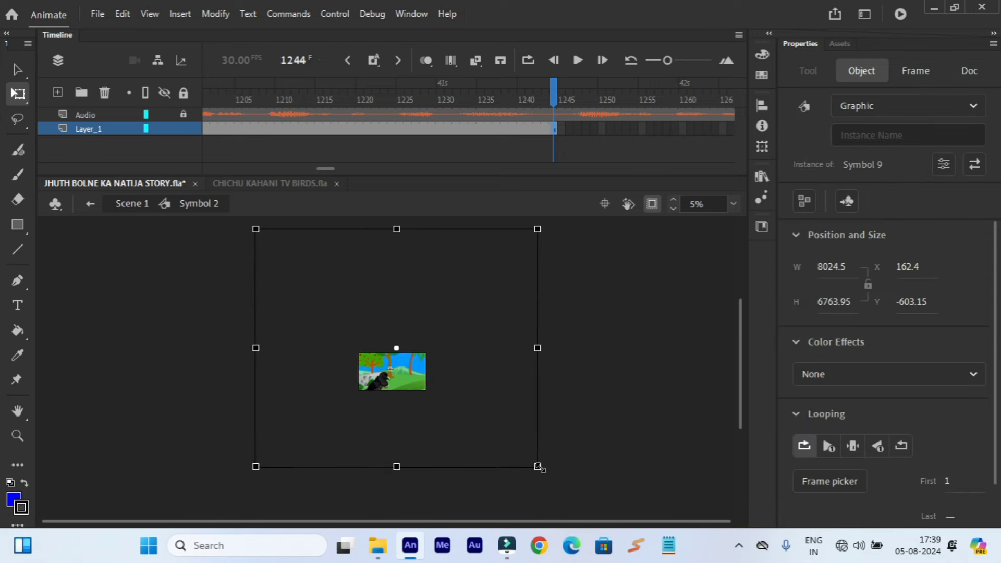
pyautogui.click(732, 205)
pyautogui.click(744, 220)
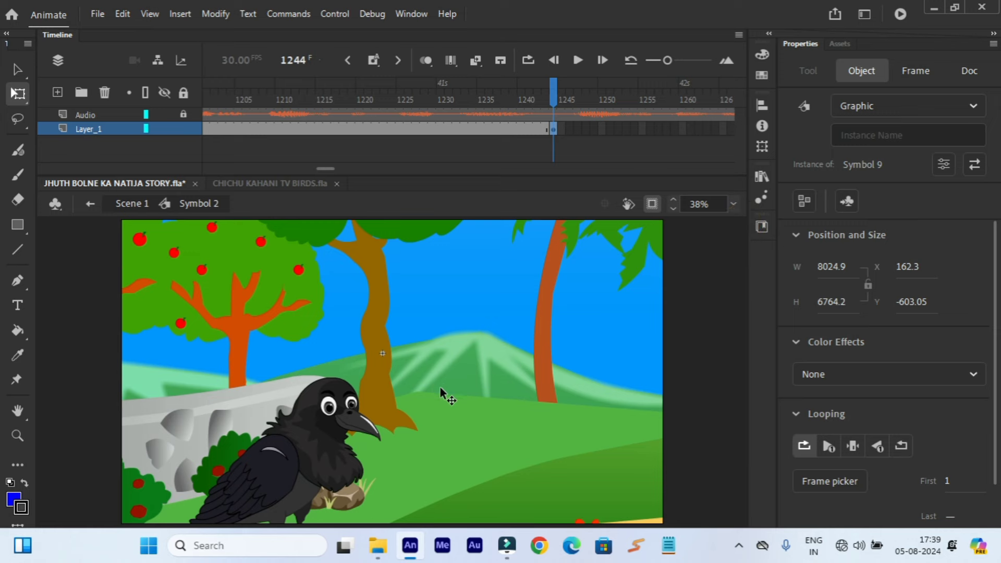
pyautogui.moveTo(440, 386); pyautogui.dragTo(523, 307)
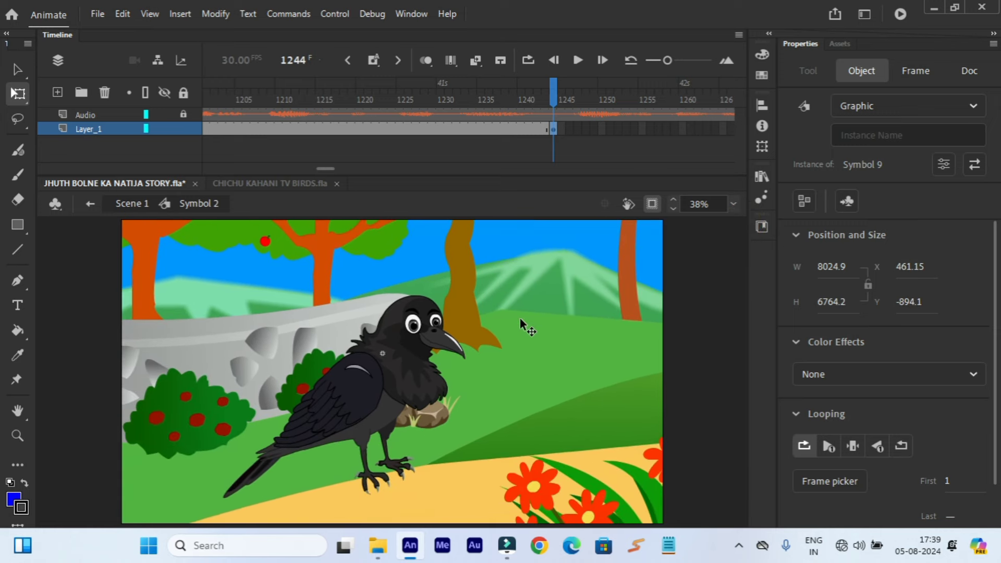
# Create a classic tween on Layer_1 between frames 912 and 1244, and preview the zoom from frame 906.
pyautogui.rightClick(445, 129)
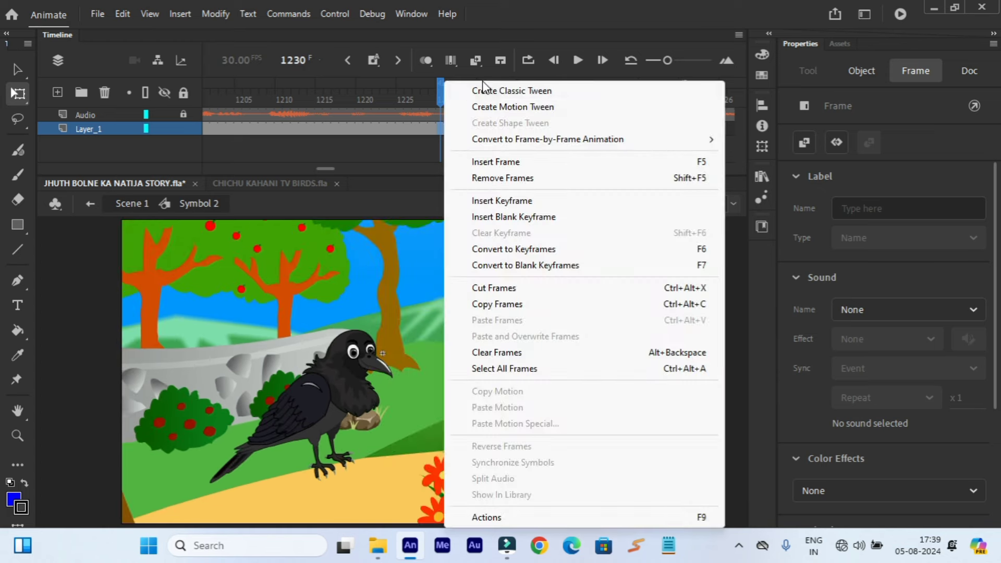
pyautogui.click(481, 86)
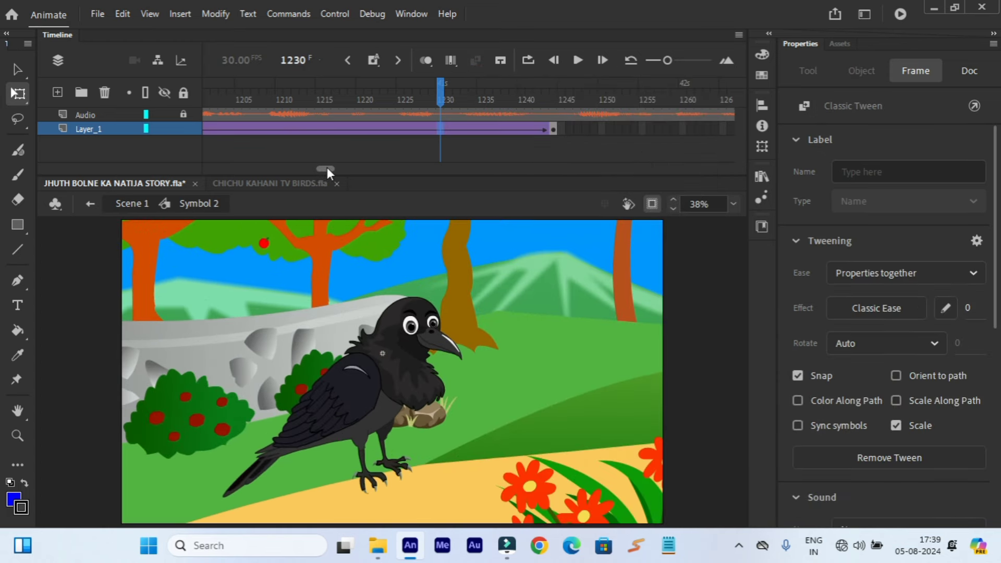
pyautogui.moveTo(327, 167); pyautogui.dragTo(296, 177)
pyautogui.click(408, 100)
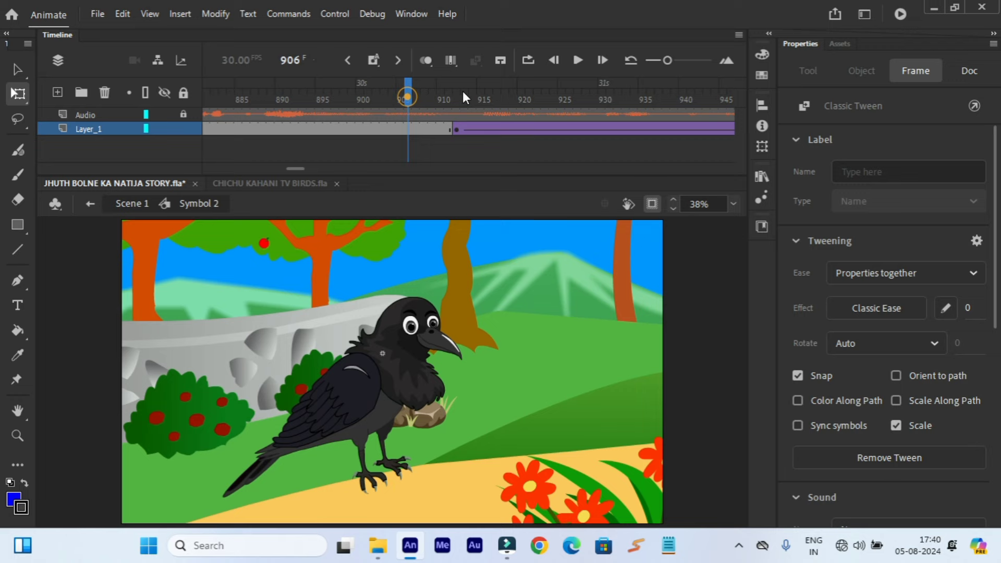
pyautogui.click(574, 61)
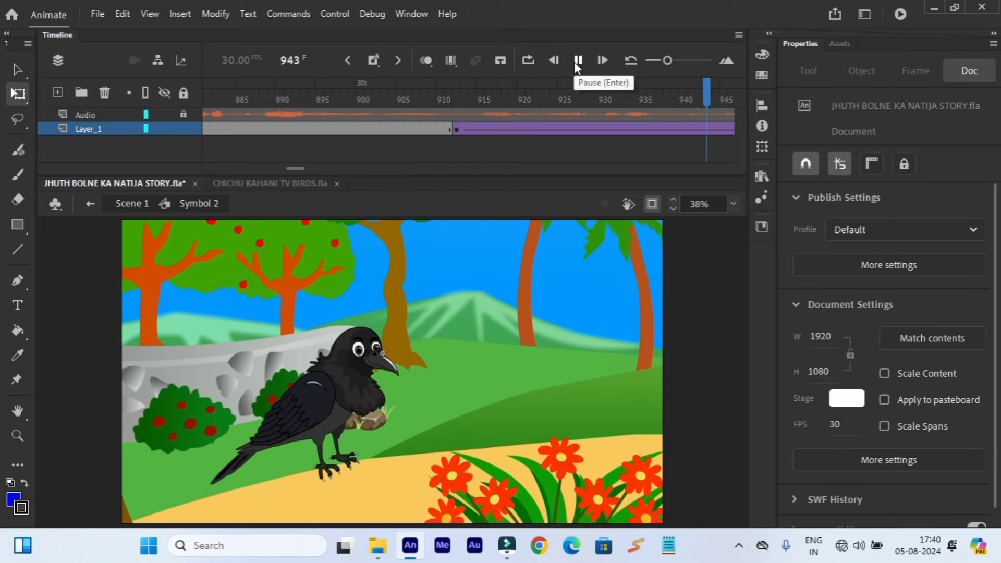
pyautogui.click(575, 61)
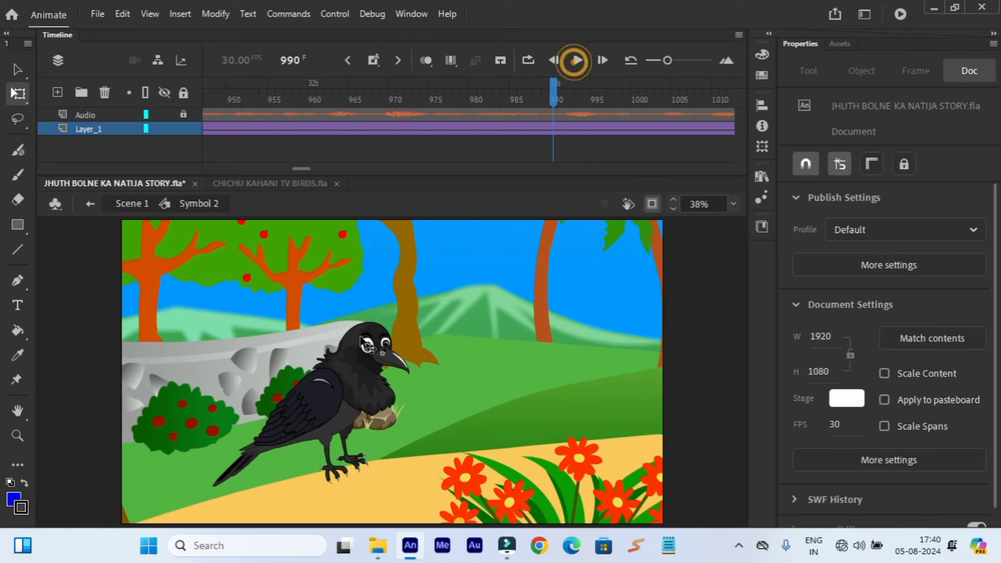
# Open Symbol 9 for editing and extend the frames of both Layer_1 and Layer_2 to frame 560.
pyautogui.doubleClick(338, 395)
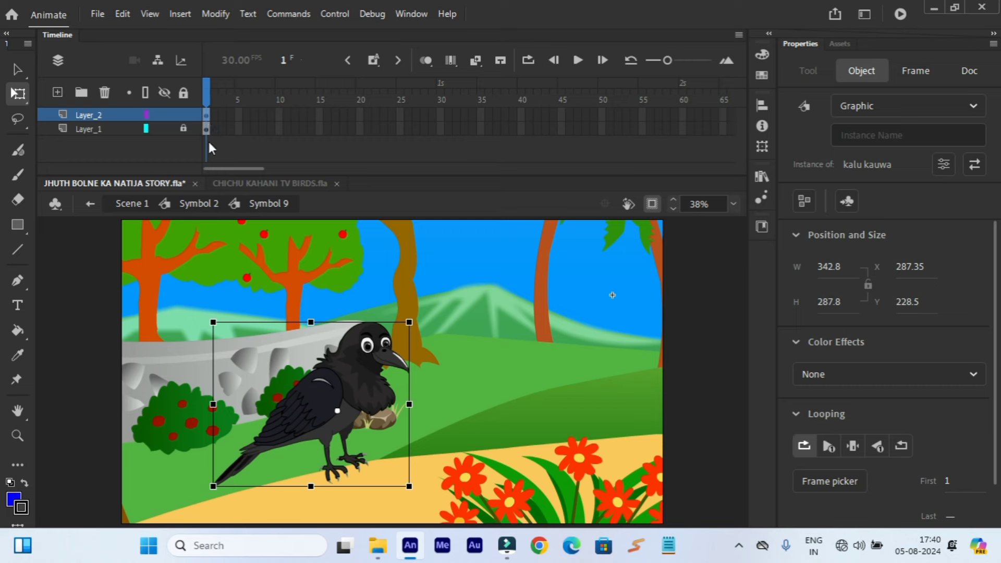
pyautogui.moveTo(233, 166); pyautogui.dragTo(727, 190)
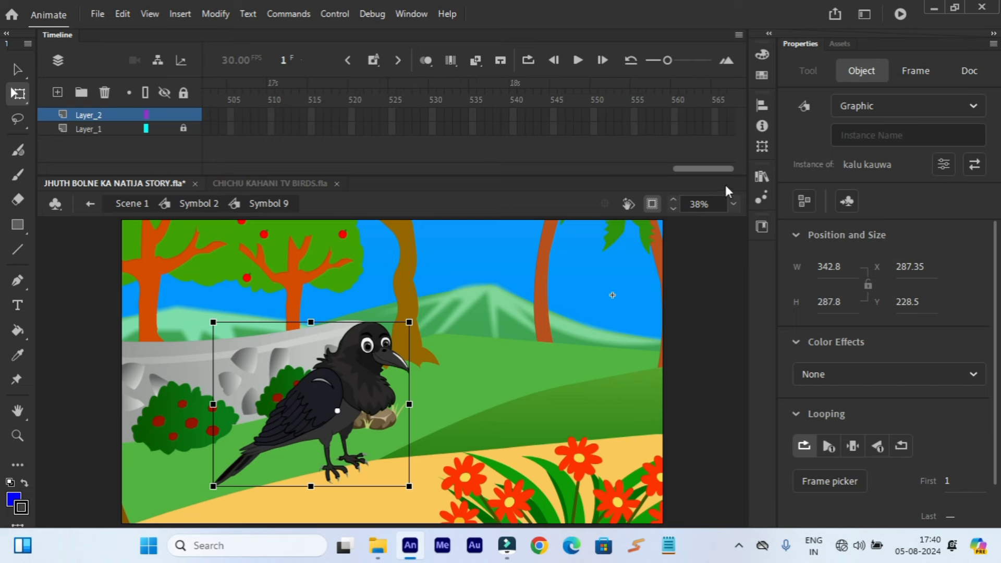
pyautogui.click(674, 114)
pyautogui.moveTo(673, 114); pyautogui.dragTo(673, 128)
pyautogui.rightClick(674, 115)
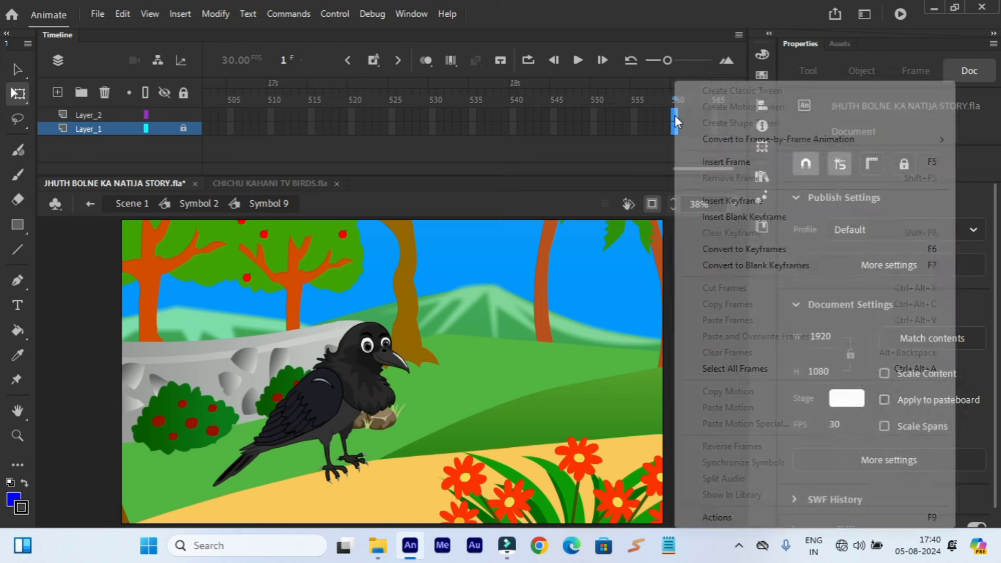
pyautogui.click(748, 162)
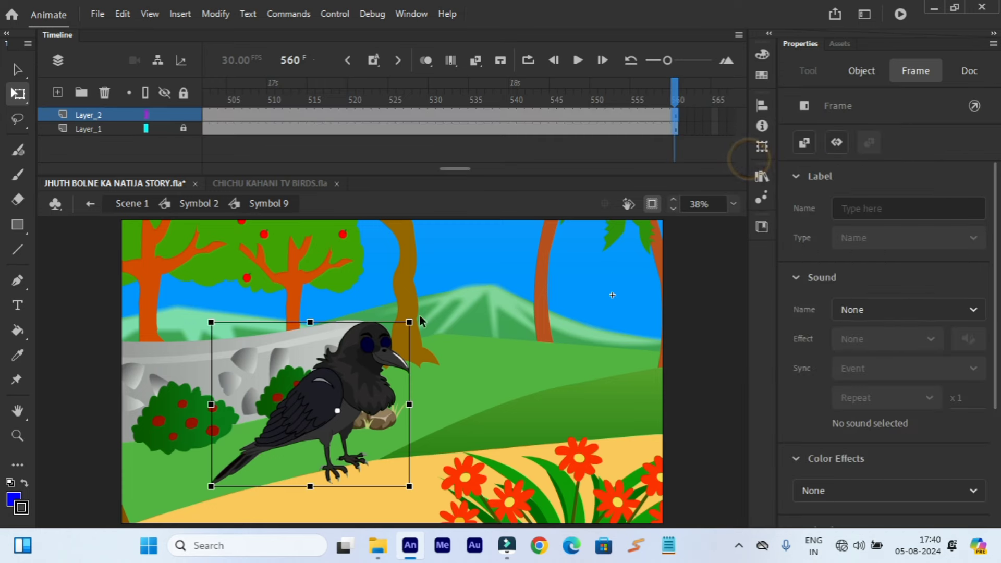
# Back in Symbol 2, clear Layer_1's keyframe at frame 990 and move the playhead to frame 909.
pyautogui.click(90, 204)
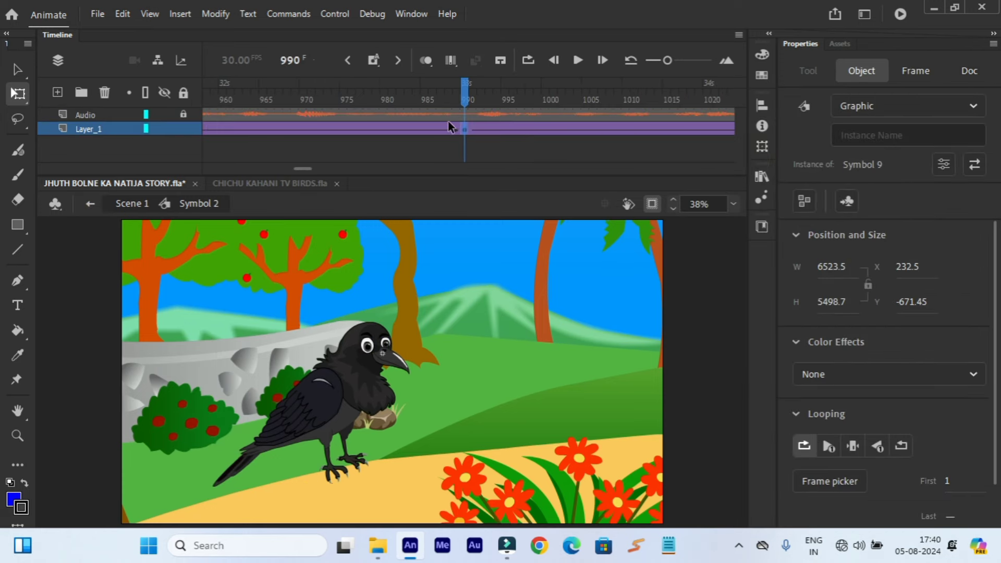
pyautogui.moveTo(311, 168); pyautogui.dragTo(309, 168)
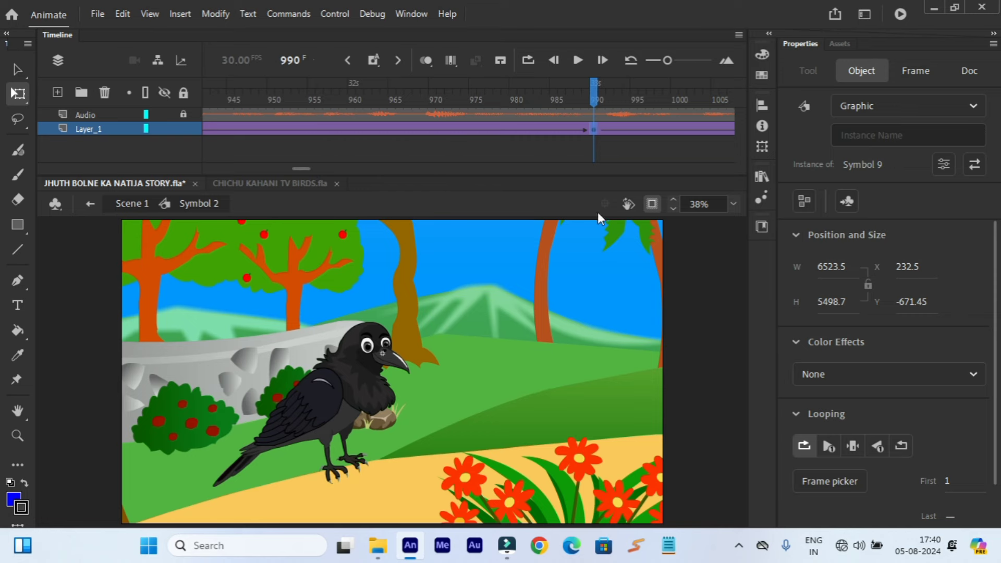
pyautogui.rightClick(591, 132)
pyautogui.click(634, 234)
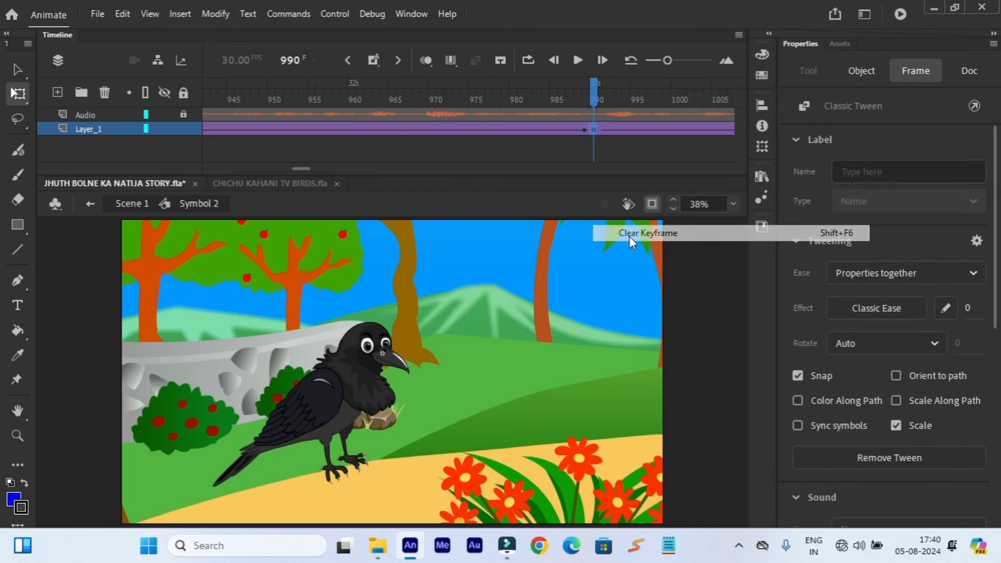
pyautogui.moveTo(303, 168); pyautogui.dragTo(299, 167)
pyautogui.click(315, 98)
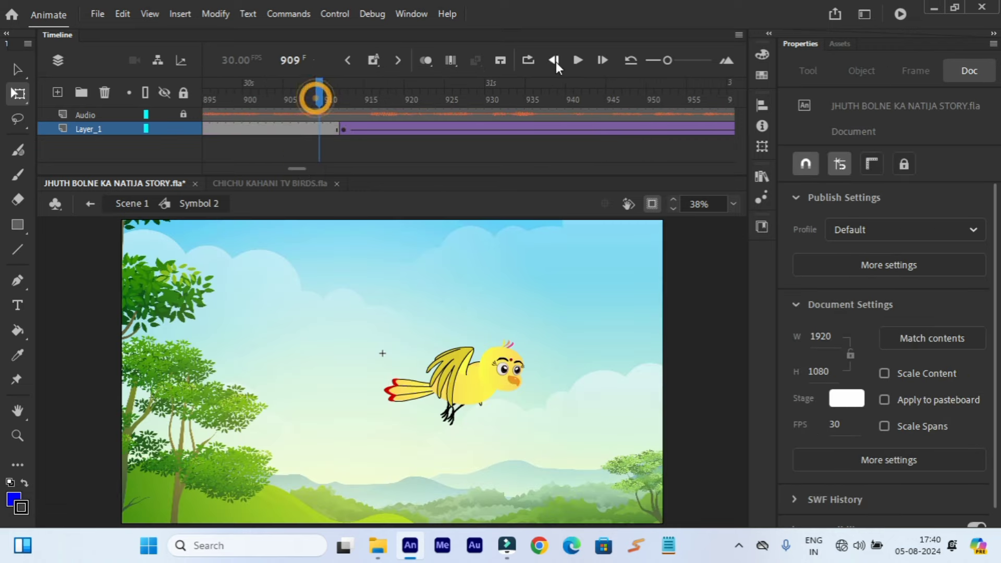
# Preview the animation from frame 909 and insert a keyframe on Layer_1 at frame 1245.
pyautogui.click(579, 60)
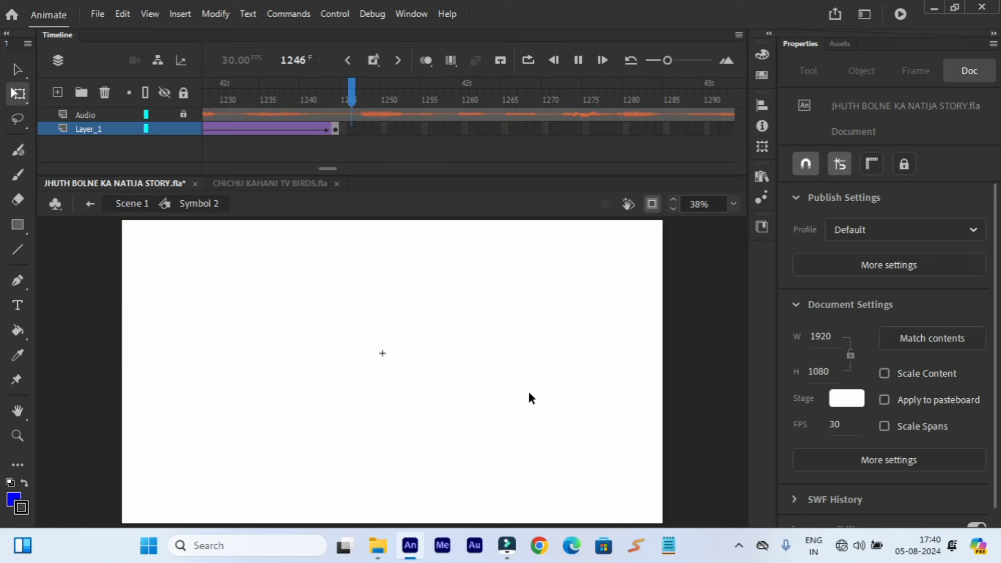
pyautogui.click(577, 59)
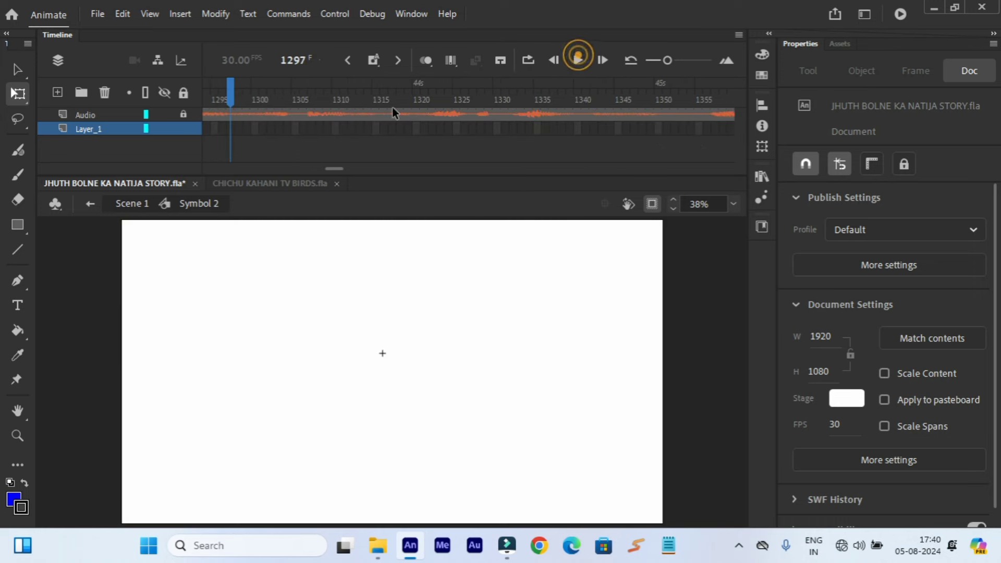
pyautogui.moveTo(232, 97); pyautogui.dragTo(374, 134)
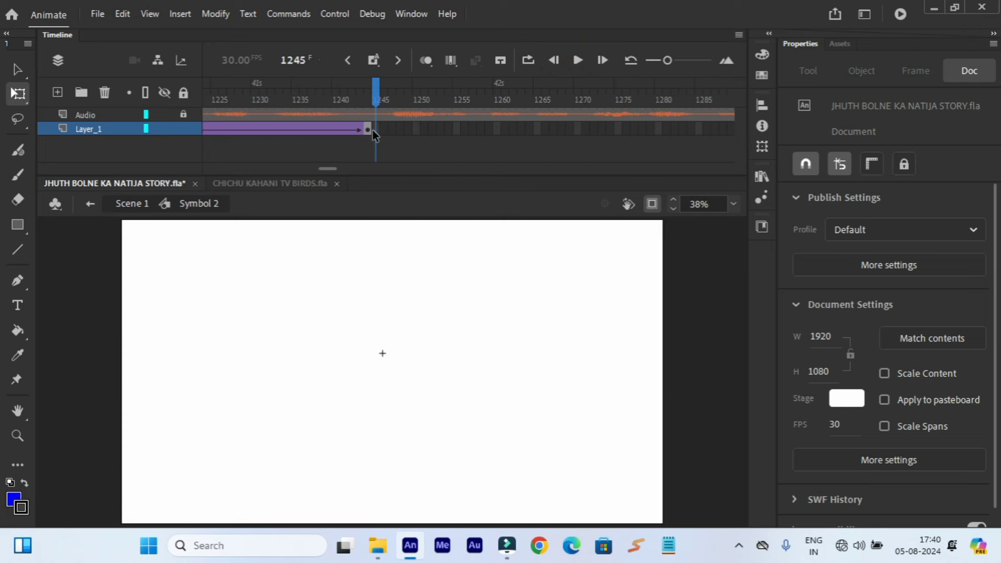
pyautogui.rightClick(375, 129)
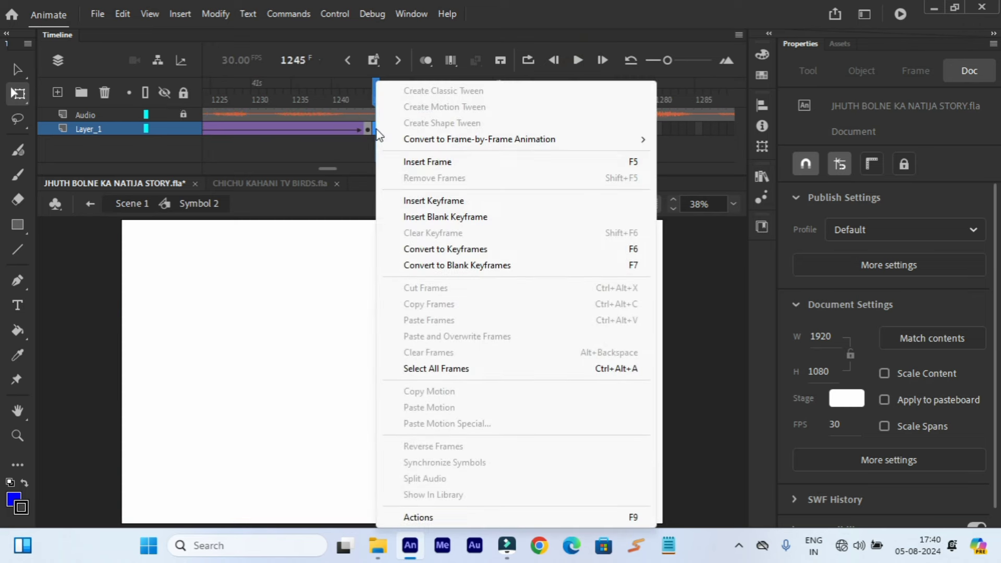
pyautogui.click(415, 202)
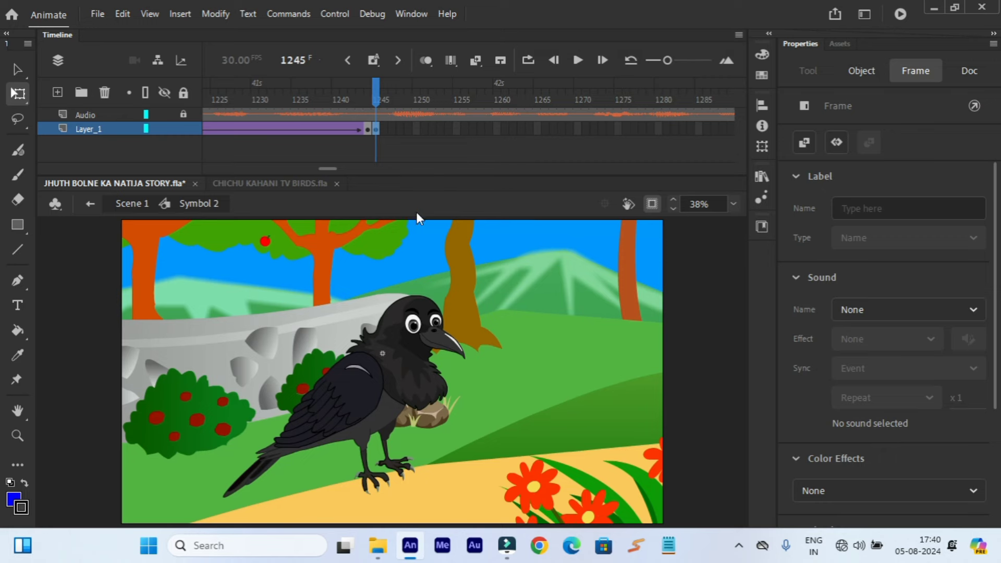
# At frame 1245, shrink the Symbol 9 instance to about 3726 by 3140 and reposition it to about X -103.5, Y -201.
pyautogui.hotkey('ctrl', '-')
pyautogui.hotkey('ctrl', '-')
pyautogui.hotkey('ctrl', '-')
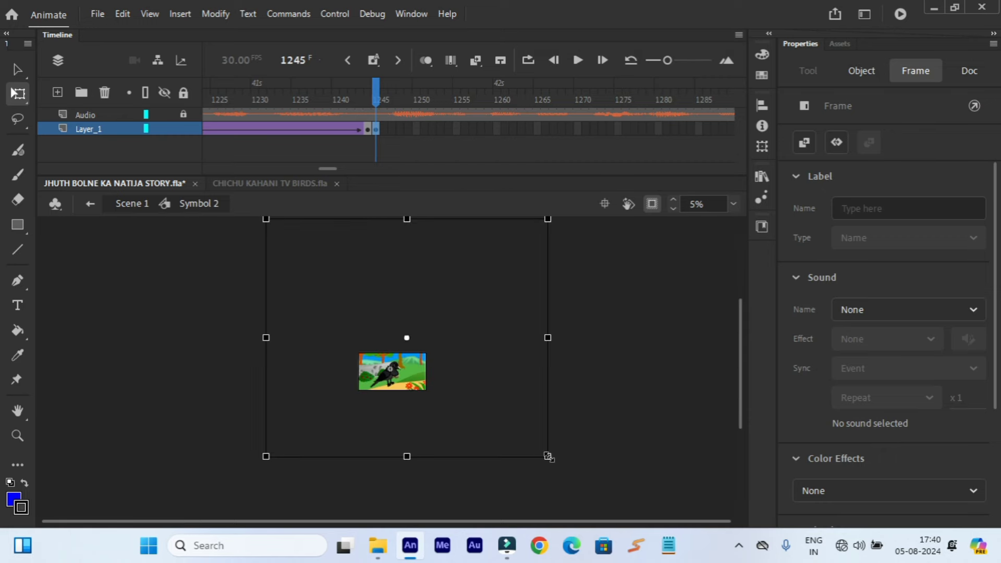
pyautogui.moveTo(547, 456); pyautogui.dragTo(491, 409)
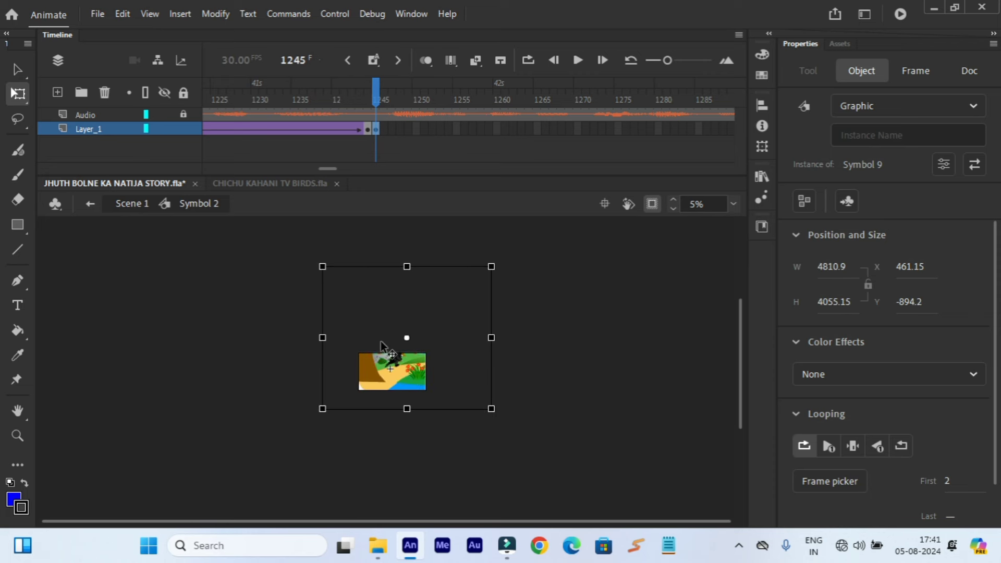
pyautogui.moveTo(385, 365); pyautogui.dragTo(378, 384)
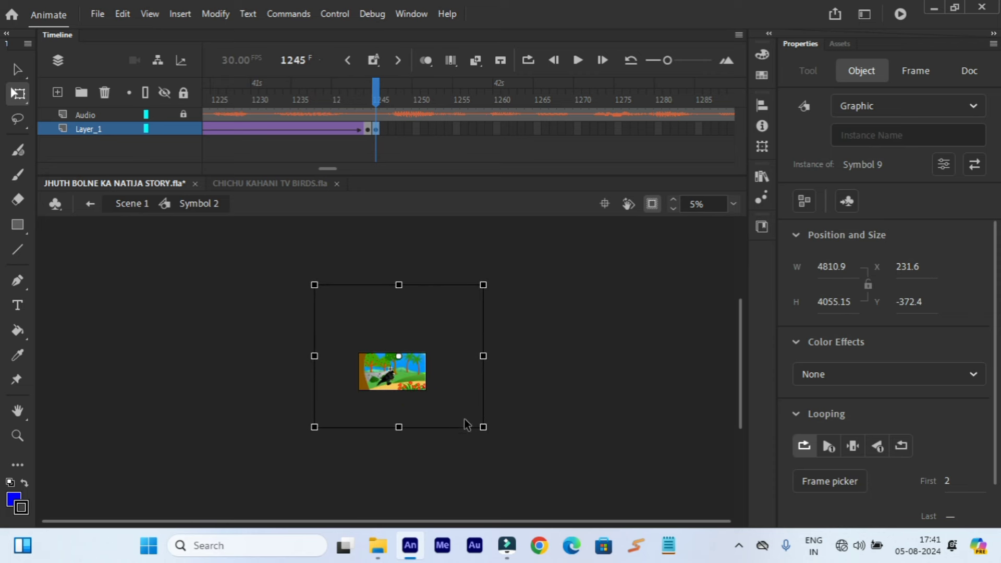
pyautogui.moveTo(483, 427); pyautogui.dragTo(467, 409)
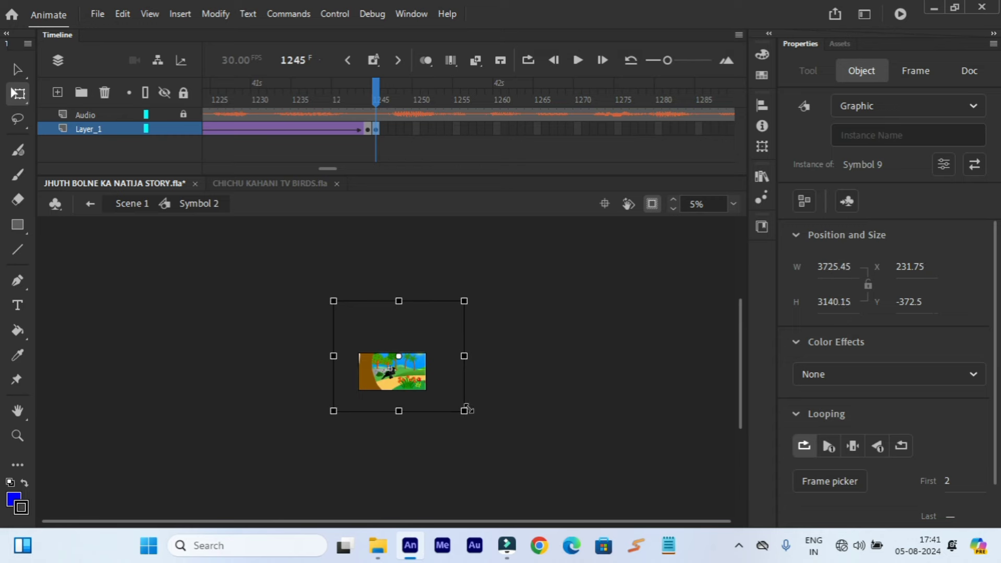
pyautogui.click(733, 205)
pyautogui.click(740, 219)
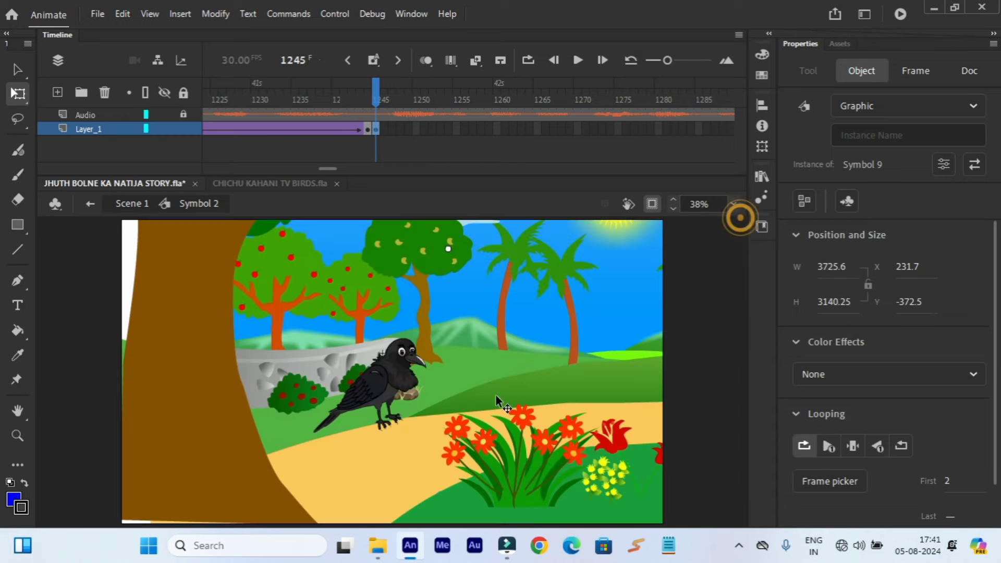
pyautogui.moveTo(520, 350); pyautogui.dragTo(433, 393)
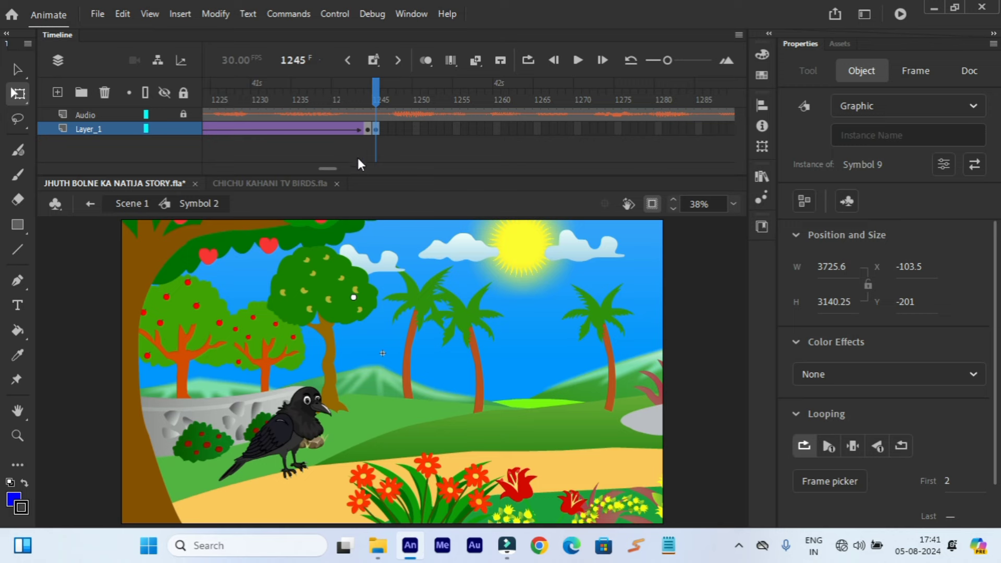
# Play the audio past frame 1245 and extend Layer_1's frames to frame 1353.
pyautogui.click(576, 64)
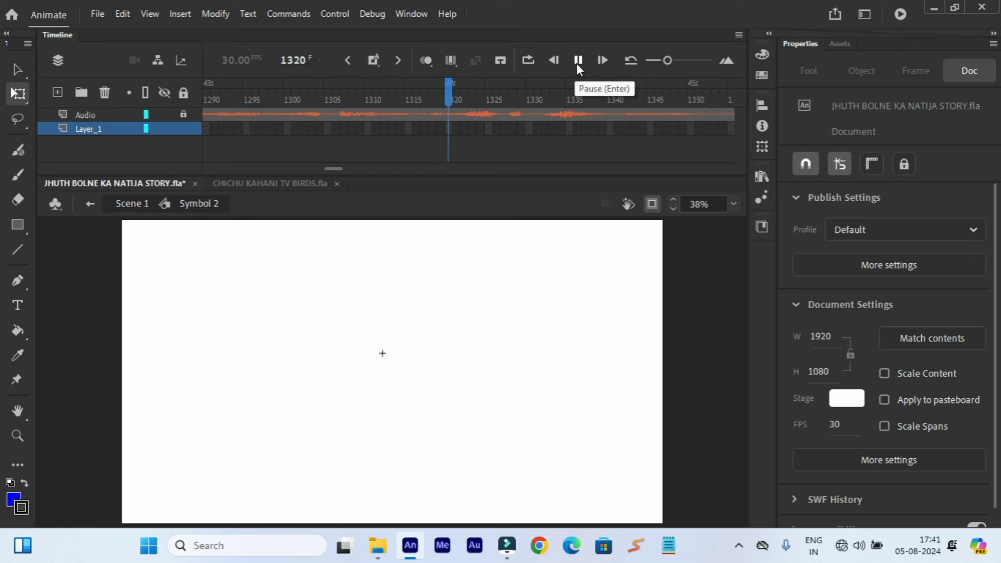
pyautogui.click(576, 60)
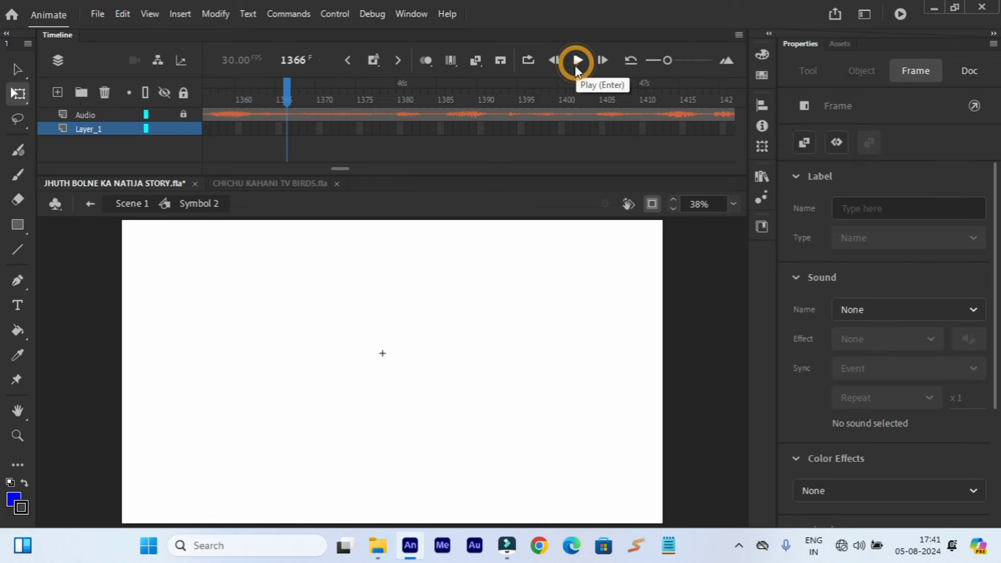
pyautogui.moveTo(290, 102); pyautogui.dragTo(462, 122)
pyautogui.rightClick(464, 129)
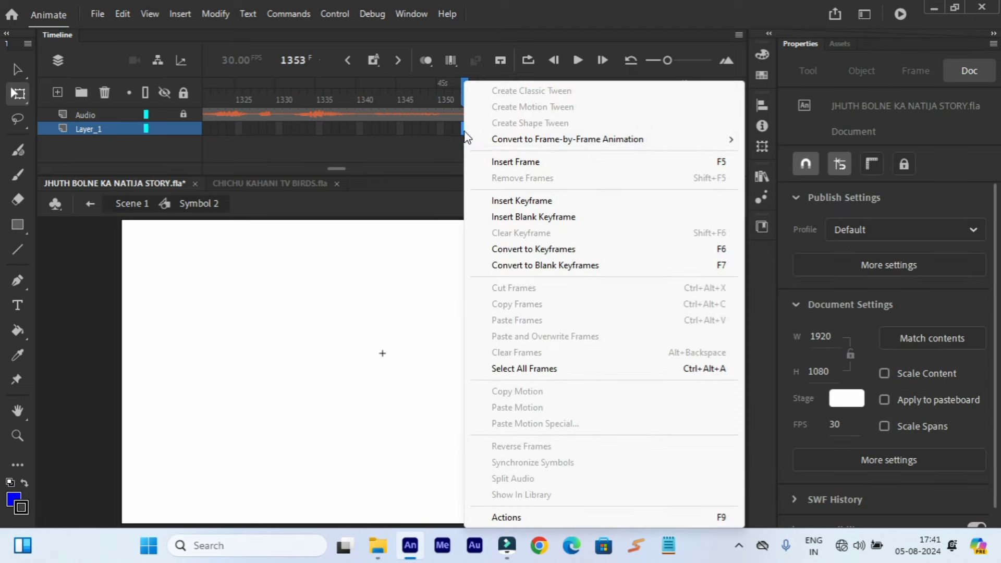
pyautogui.click(497, 161)
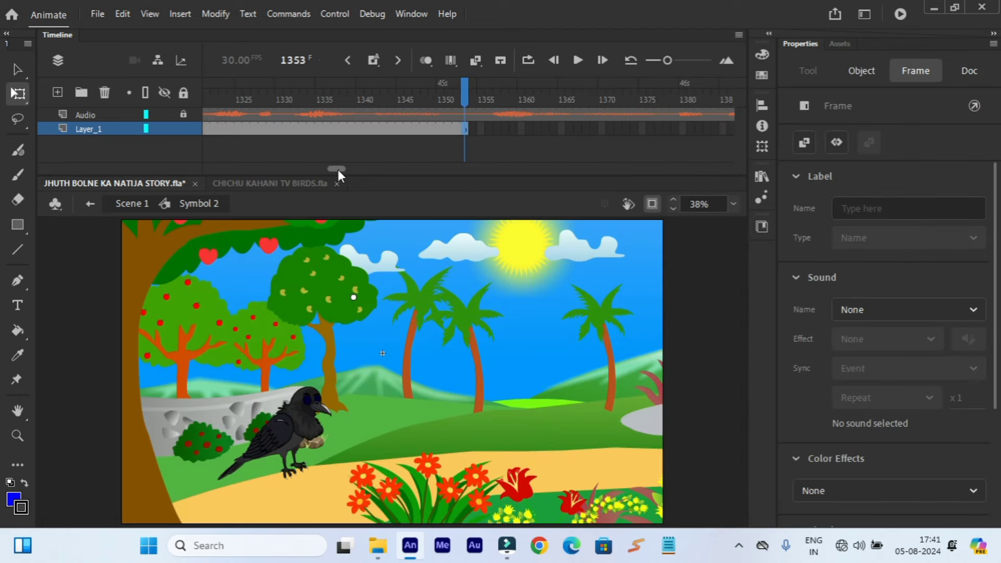
# Return to frame 1245 and shift the Symbol 9 instance upward to about Y -247.8.
pyautogui.moveTo(337, 170); pyautogui.dragTo(329, 170)
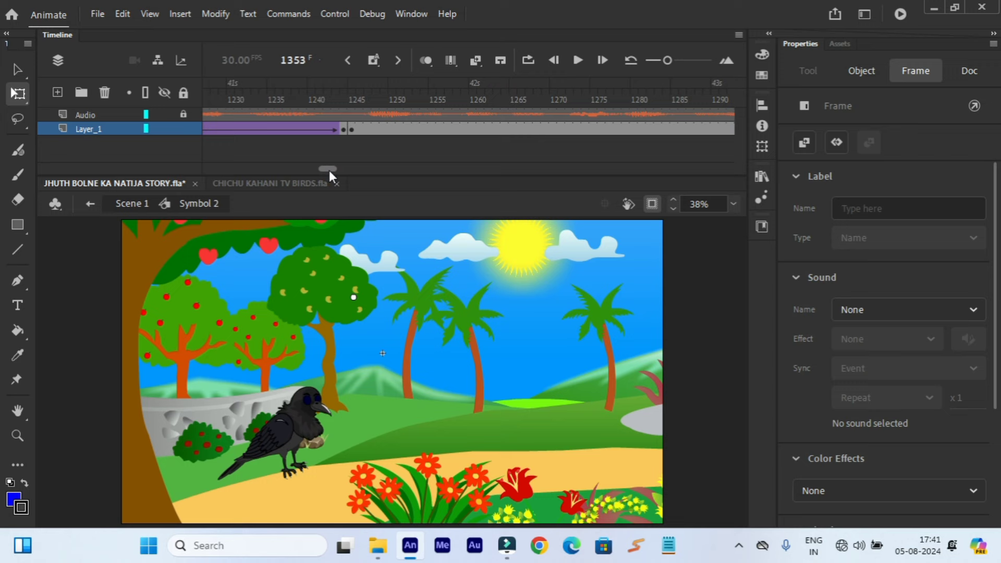
pyautogui.click(352, 95)
pyautogui.moveTo(396, 355); pyautogui.dragTo(391, 342)
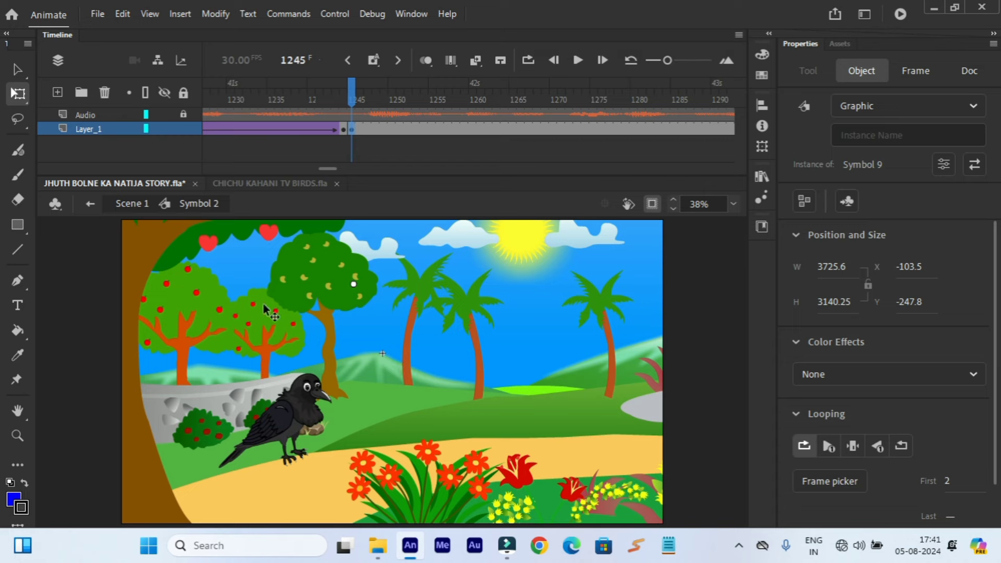
# Copy the flying yellow bird with the red-tipped tail from CHICHU KAHANI TV BIRDS.fla and return to Layer_1's frame 1245 in the story document.
pyautogui.click(268, 183)
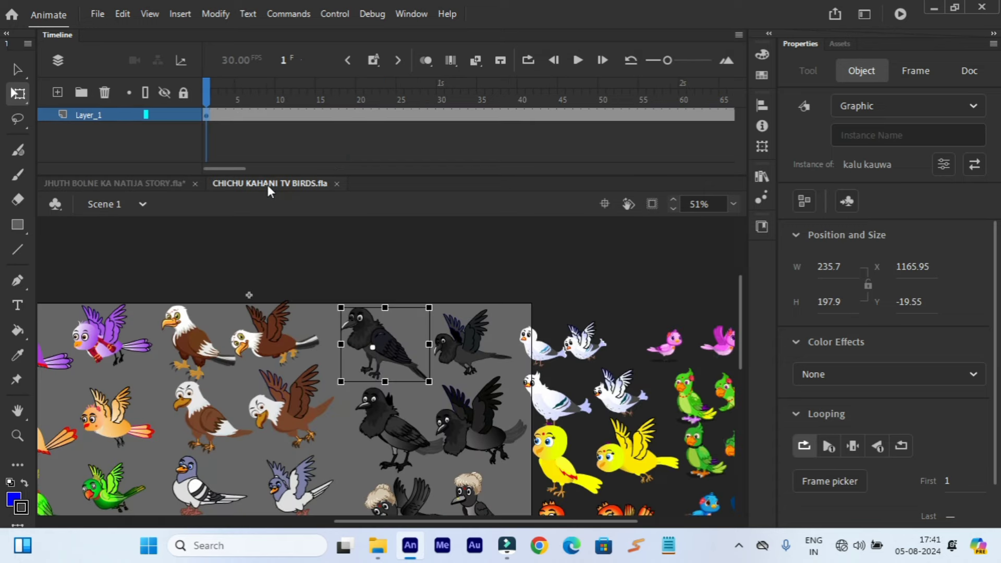
pyautogui.click(734, 205)
pyautogui.click(744, 221)
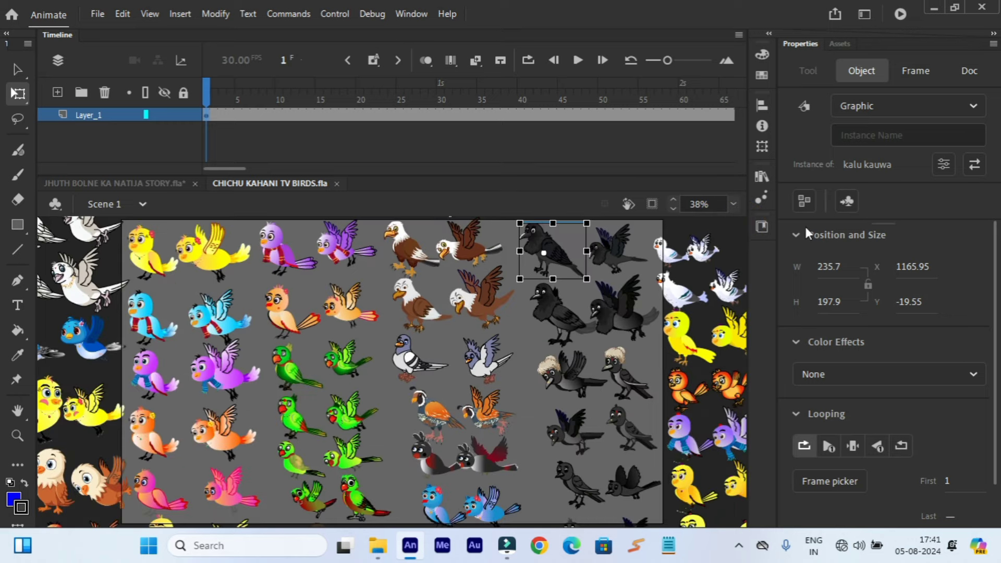
pyautogui.click(734, 205)
pyautogui.click(750, 252)
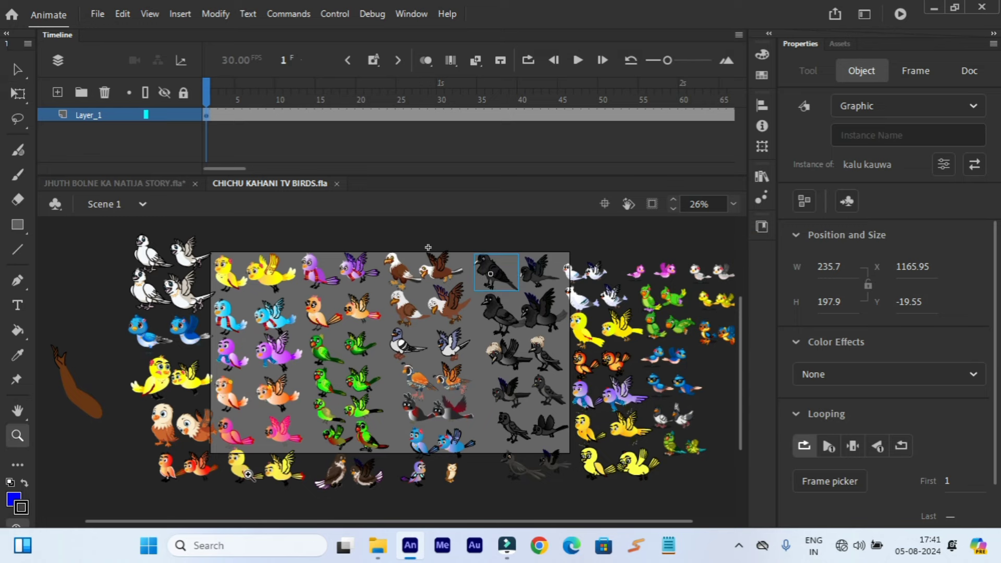
pyautogui.click(251, 470)
pyautogui.click(246, 474)
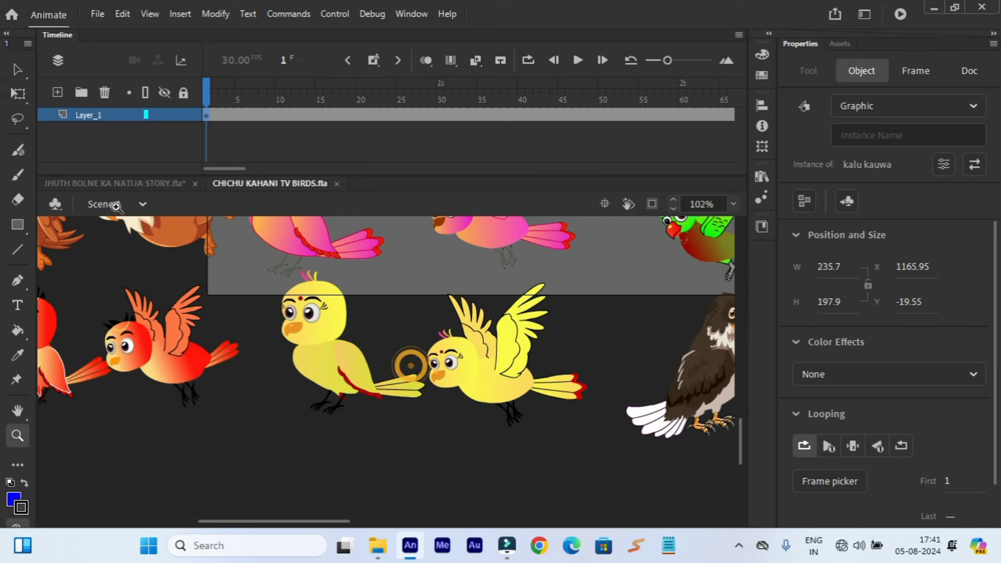
pyautogui.click(19, 73)
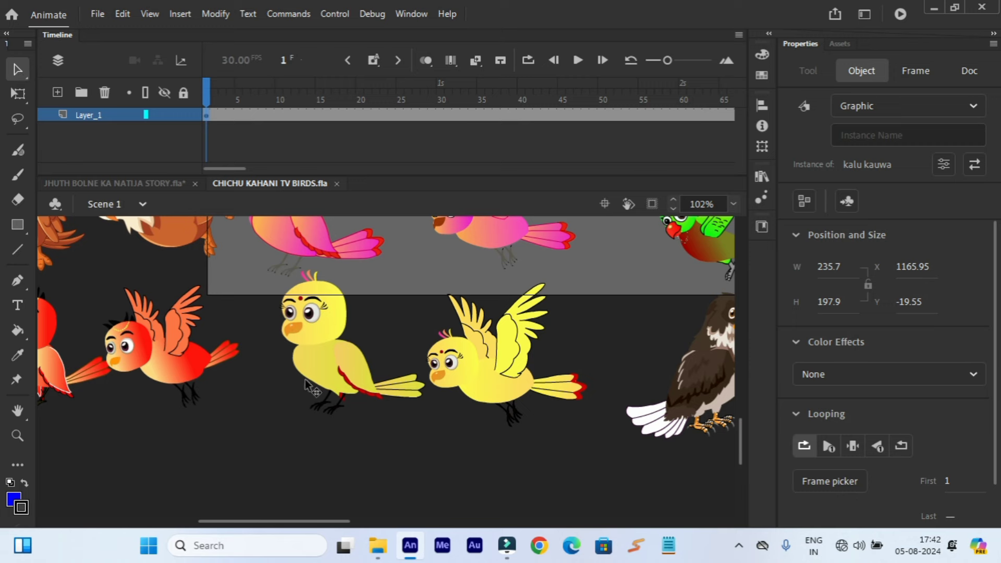
pyautogui.click(488, 368)
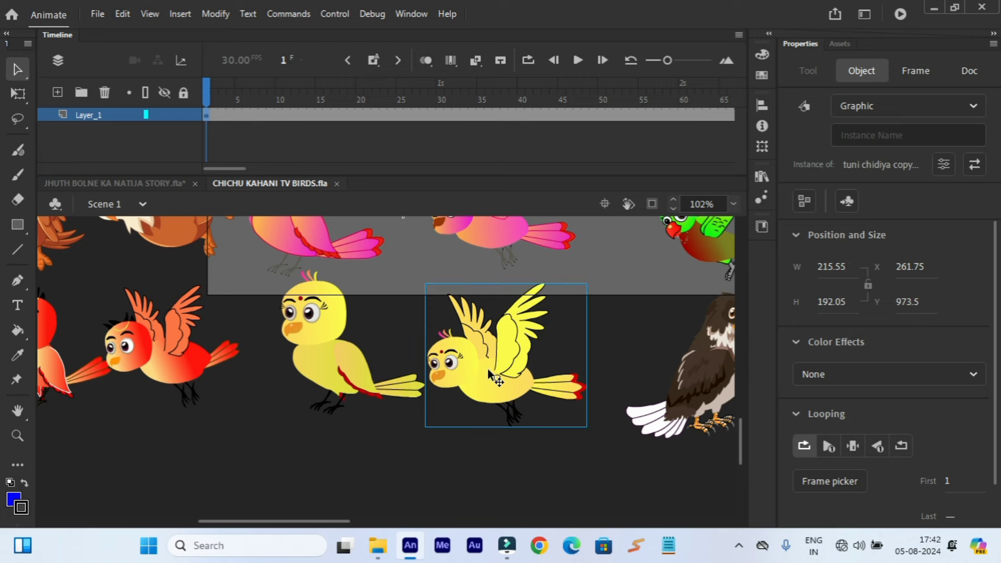
pyautogui.rightClick(488, 368)
pyautogui.click(547, 92)
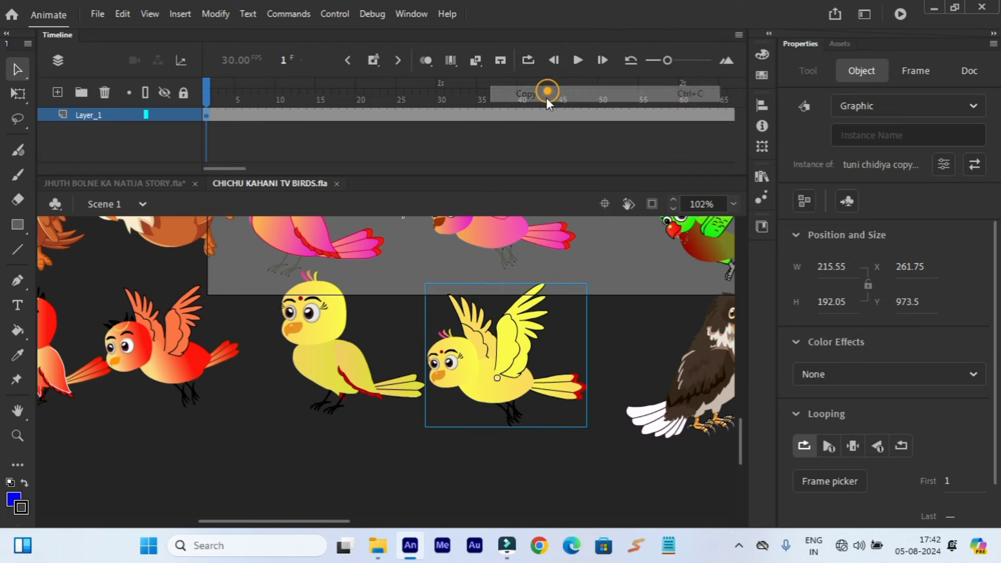
pyautogui.click(77, 182)
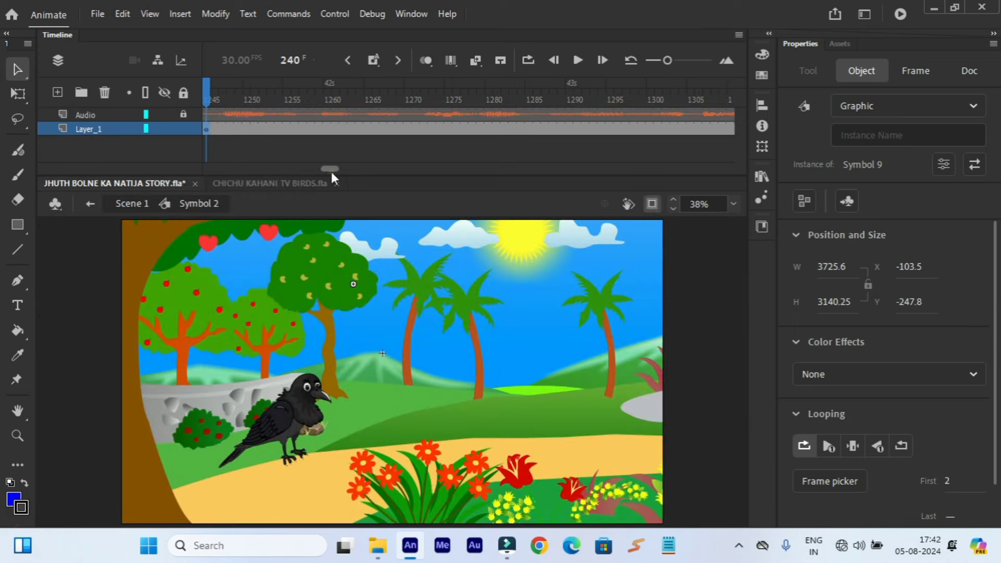
pyautogui.moveTo(330, 171); pyautogui.dragTo(329, 174)
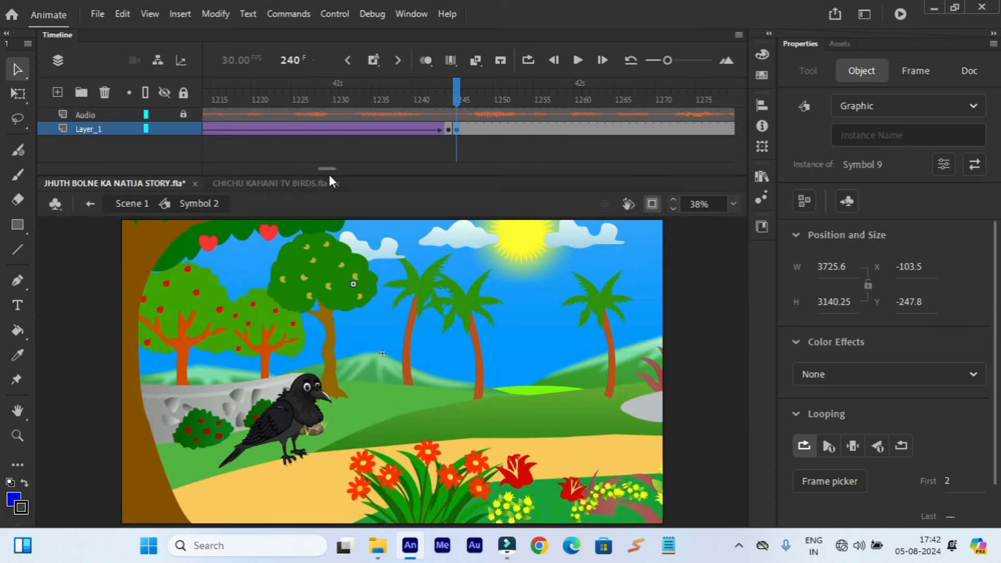
pyautogui.doubleClick(361, 324)
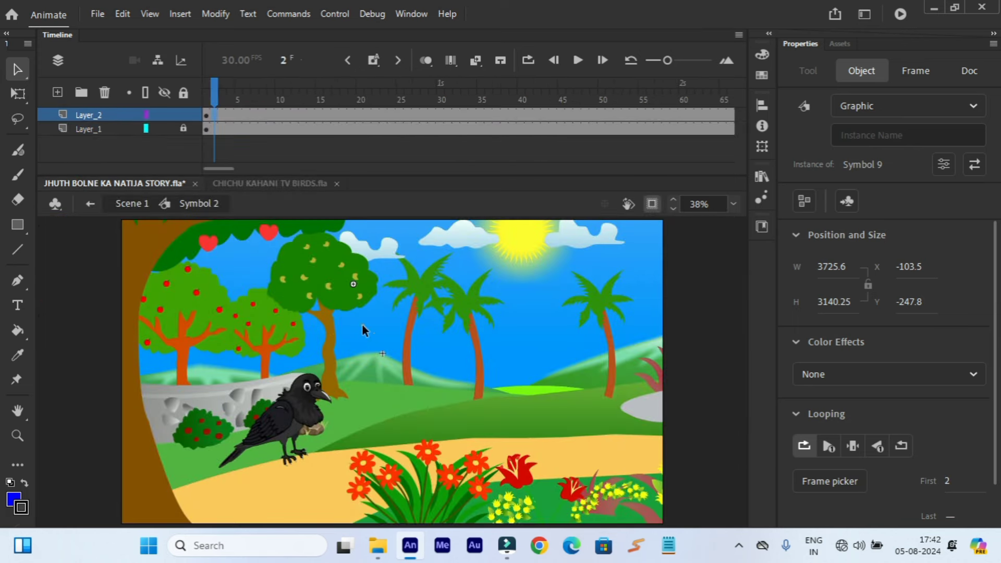
pyautogui.click(206, 97)
pyautogui.click(198, 151)
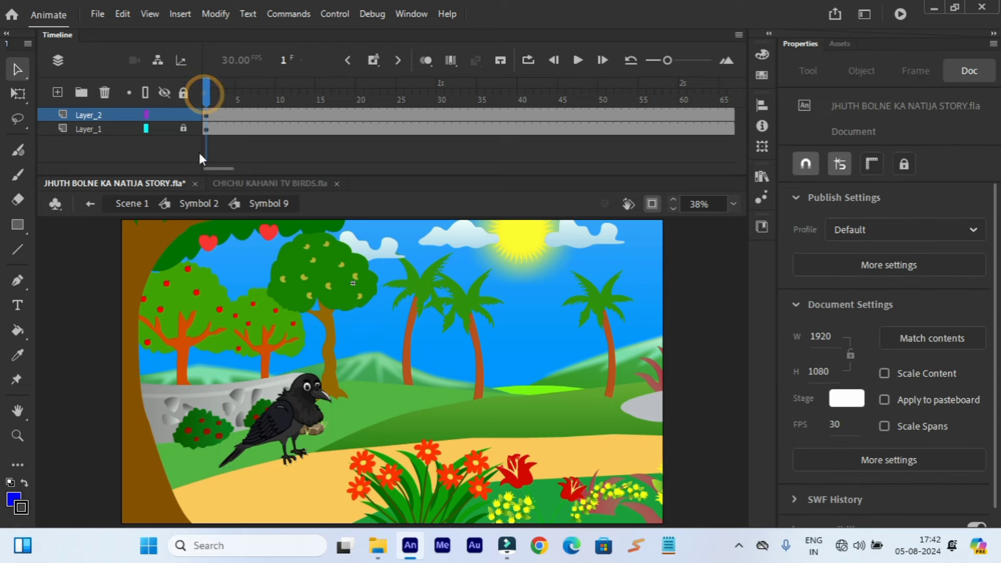
pyautogui.doubleClick(108, 232)
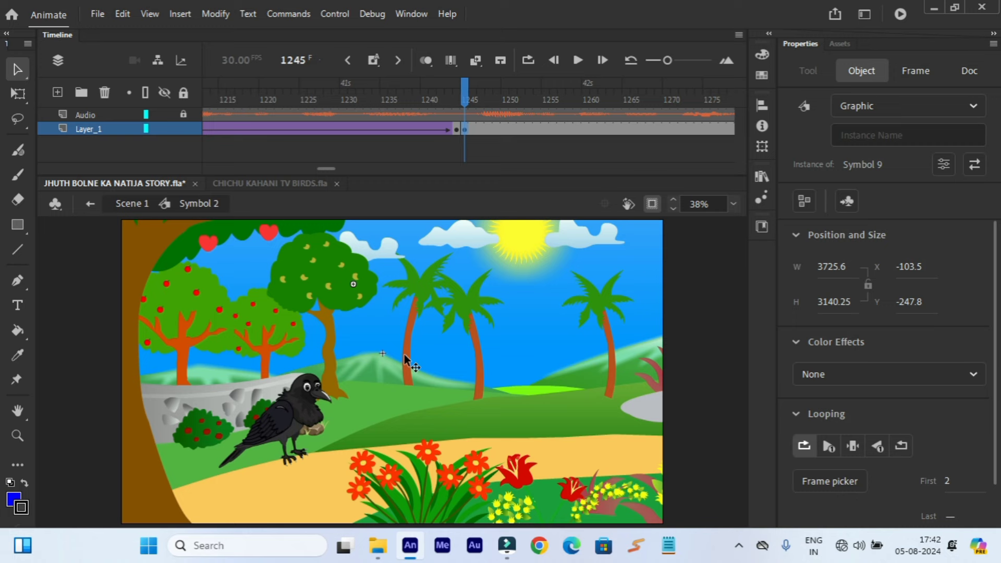
# Duplicate the Symbol 9 instance at frame 1245 as Symbol 9 copy and open the duplicate for editing.
pyautogui.rightClick(404, 359)
pyautogui.click(447, 495)
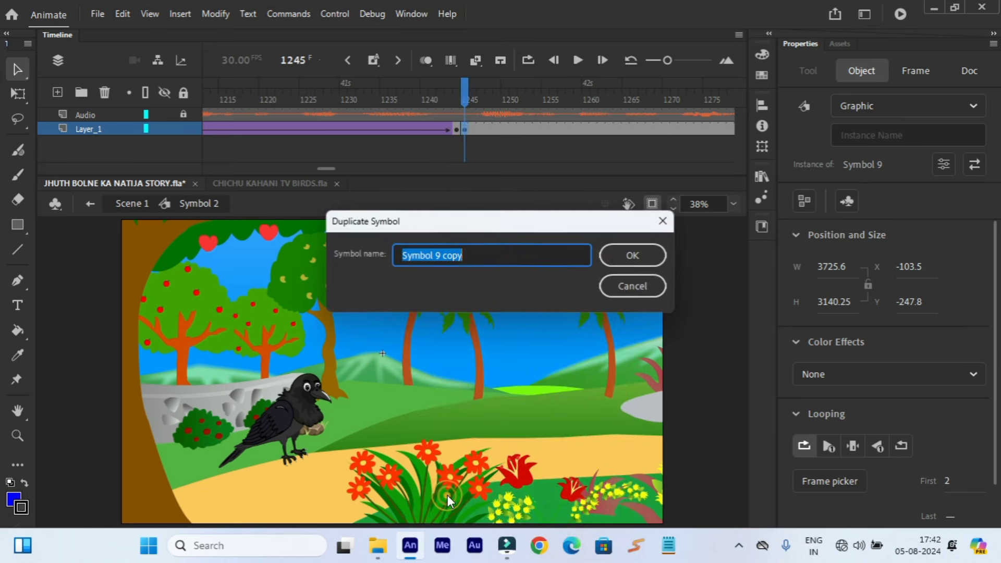
pyautogui.click(633, 263)
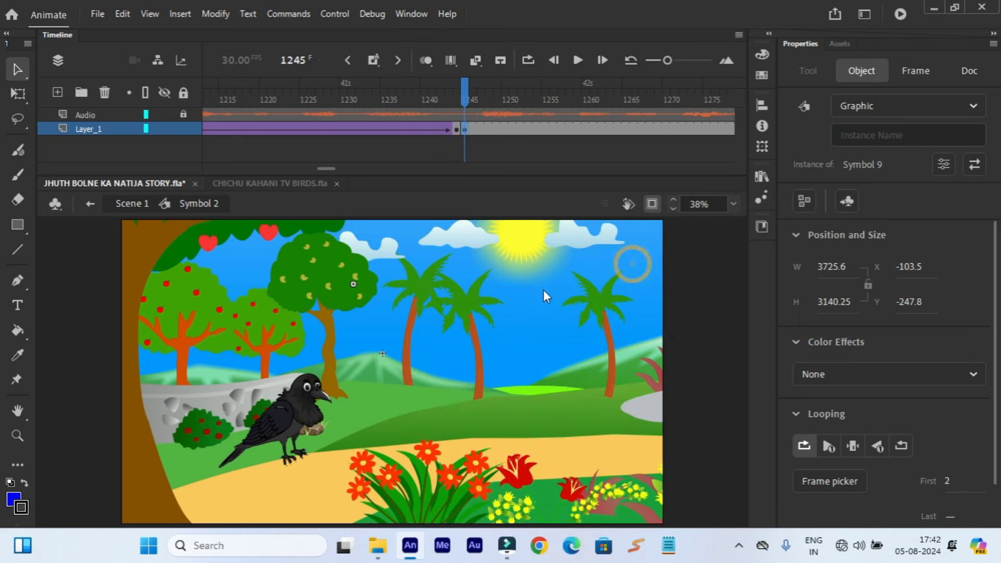
pyautogui.doubleClick(447, 380)
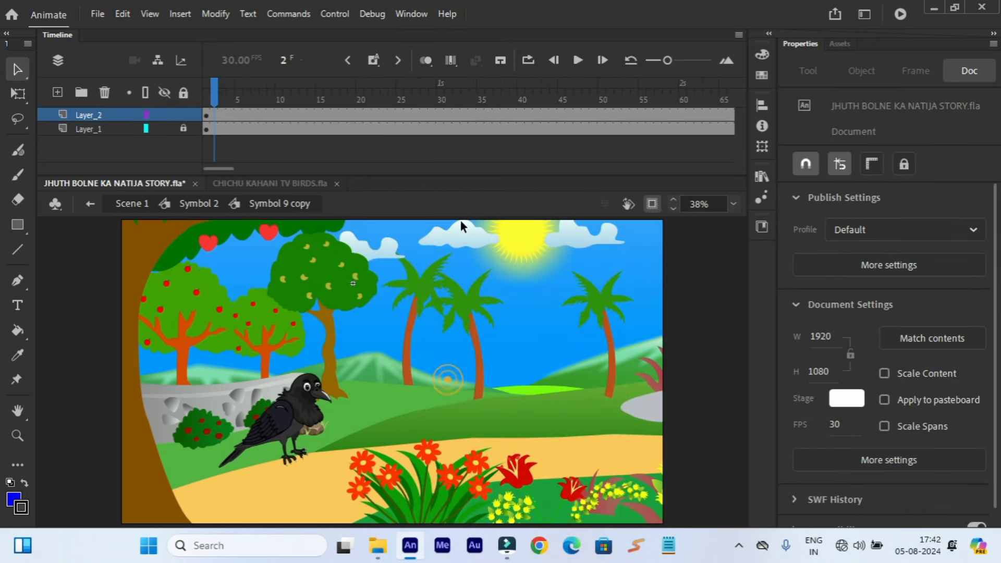
# Add a new layer above Layer_2, paste the flying yellow bird in the center at frame 1, and activate Free Transform on it.
pyautogui.click(212, 163)
pyautogui.click(56, 92)
pyautogui.rightClick(281, 277)
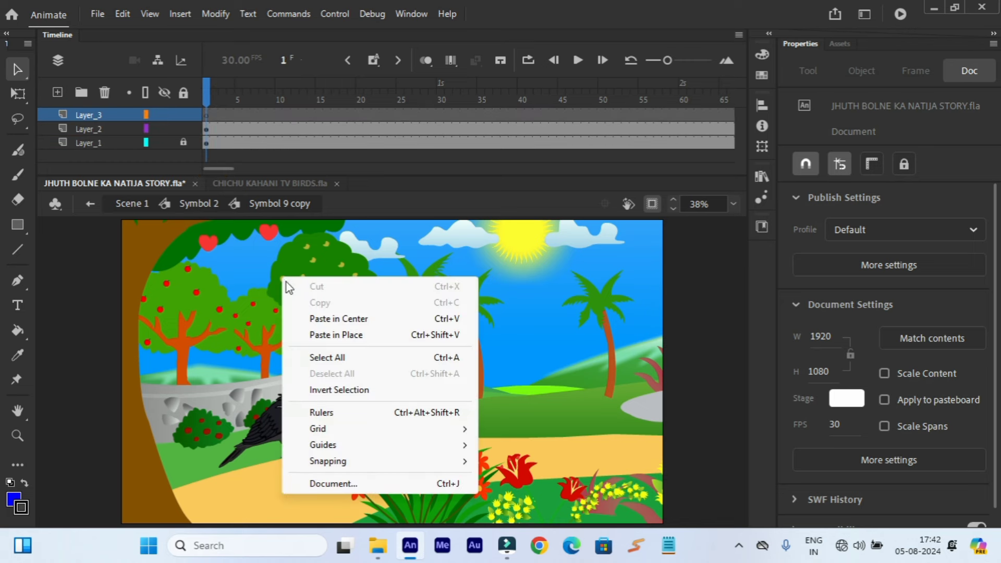
pyautogui.click(319, 317)
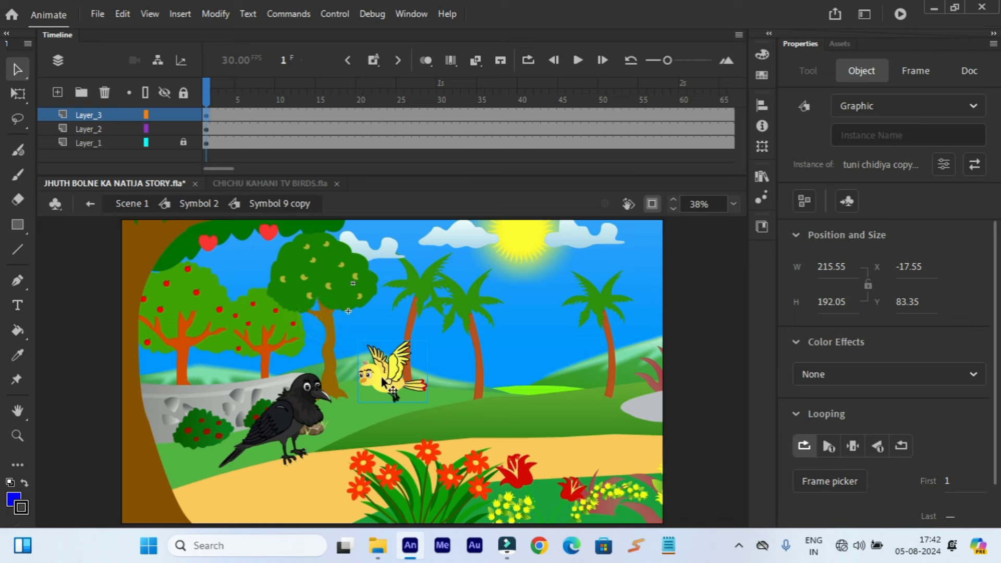
pyautogui.press('q')
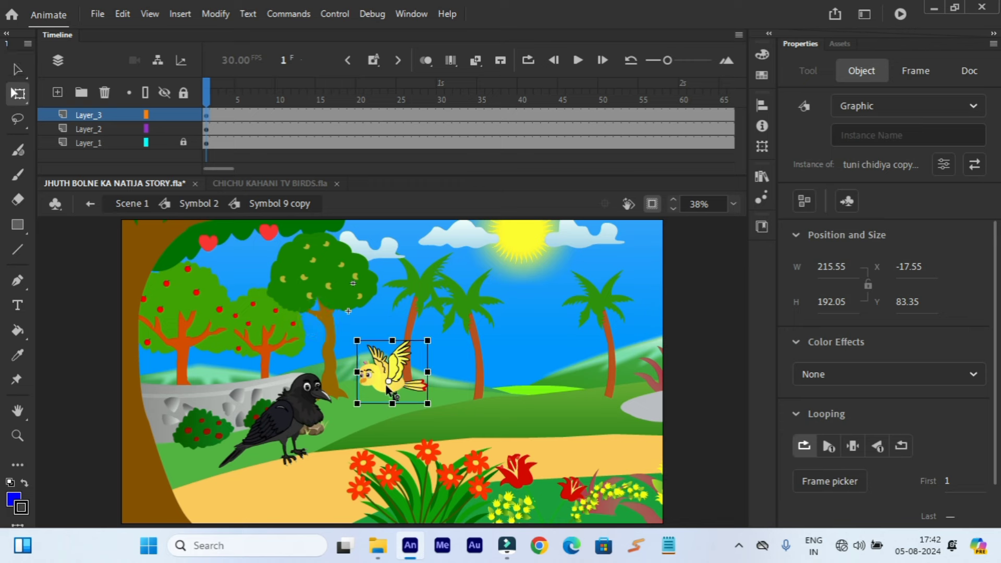
# Enlarge the yellow bird to about 288 wide, place it in the sky beside the sun, and return to Symbol 2.
pyautogui.moveTo(428, 405); pyautogui.dragTo(618, 302)
pyautogui.click(89, 204)
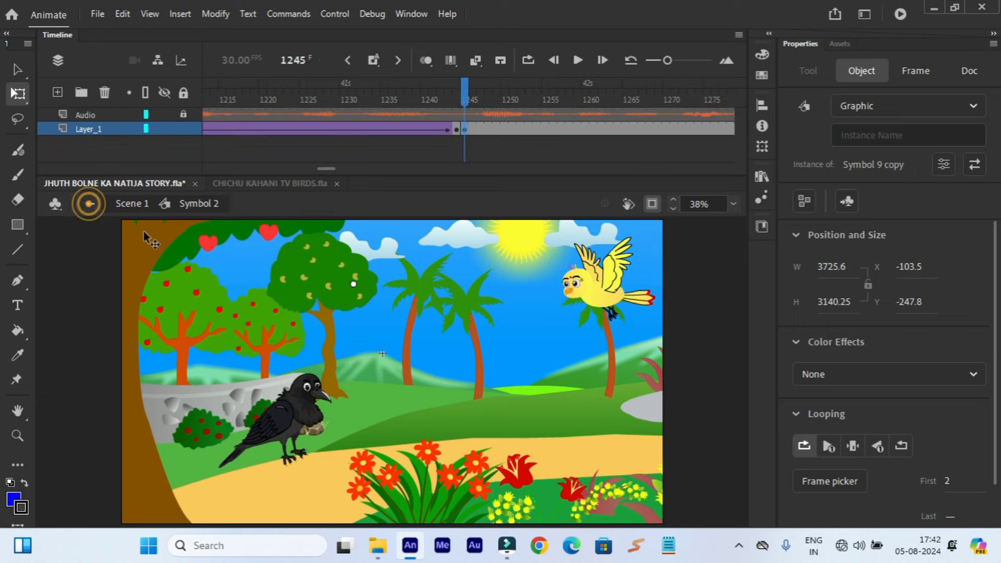
# Split the Audio layer's sound at frame 1245 and copy the audio frames that start there.
pyautogui.click(461, 114)
pyautogui.rightClick(462, 114)
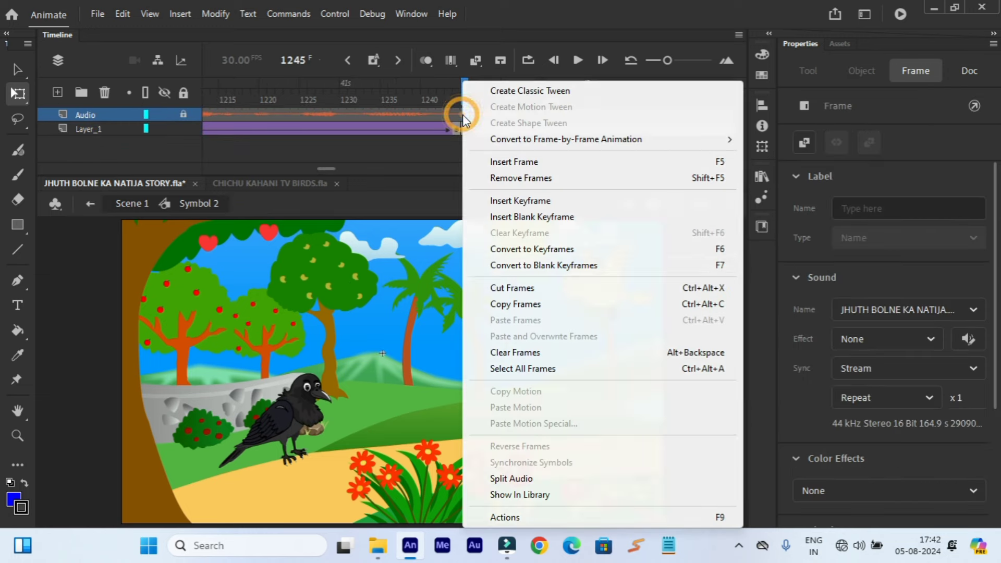
pyautogui.click(514, 478)
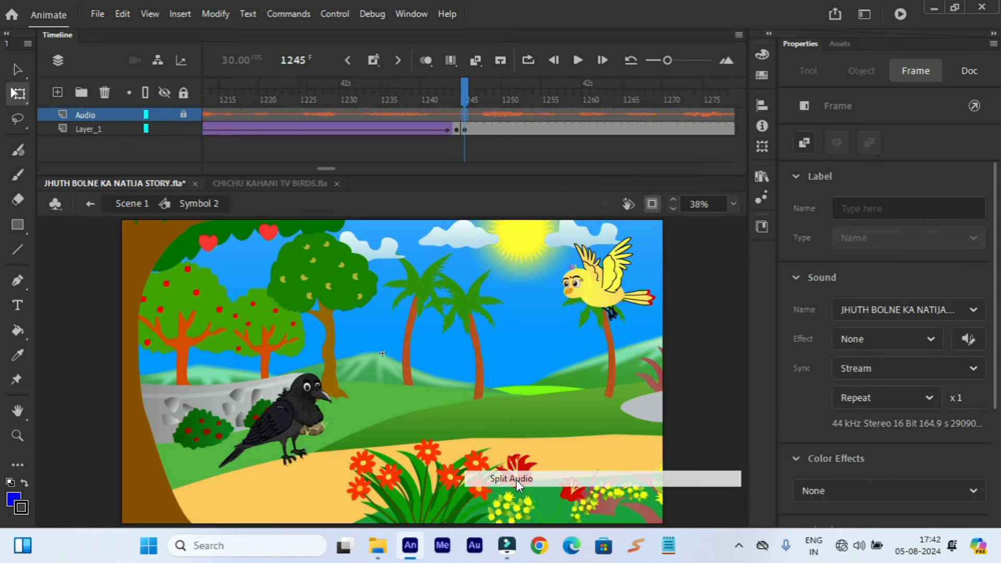
pyautogui.rightClick(466, 120)
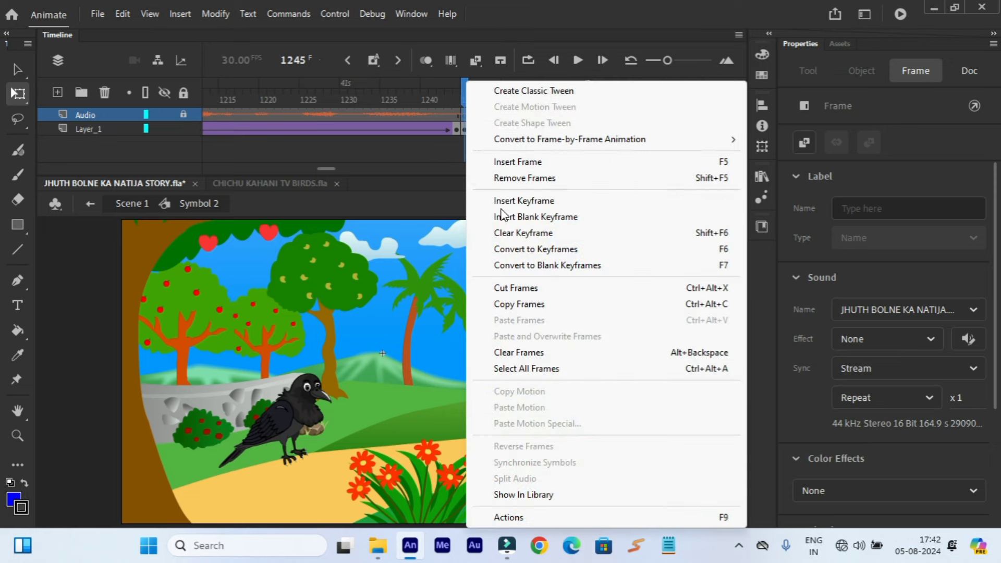
pyautogui.click(521, 307)
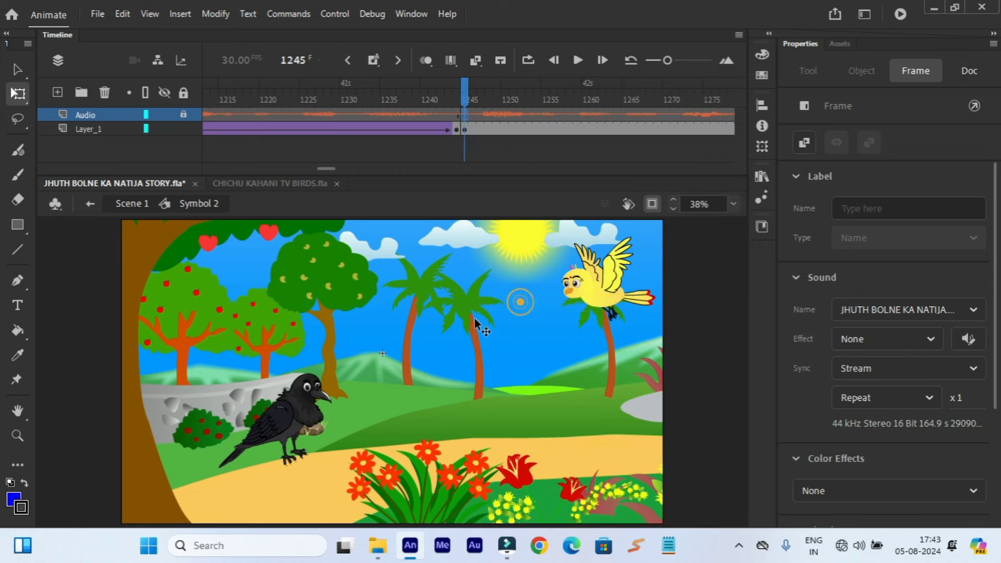
# Open Symbol 9 copy for editing, add a layer above Layer_3, and paste the copied audio frames at frame 1.
pyautogui.click(416, 334)
pyautogui.doubleClick(415, 333)
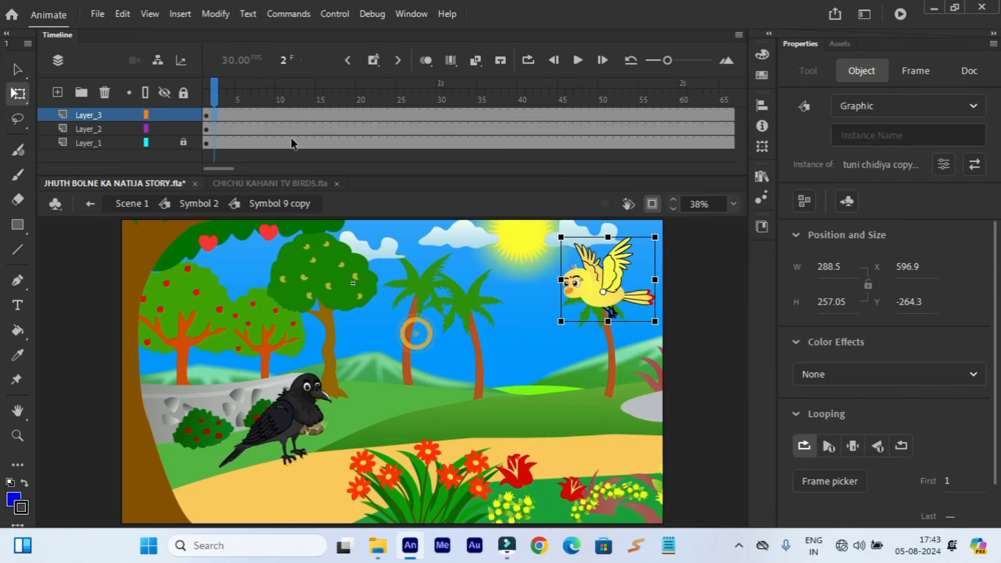
pyautogui.click(207, 94)
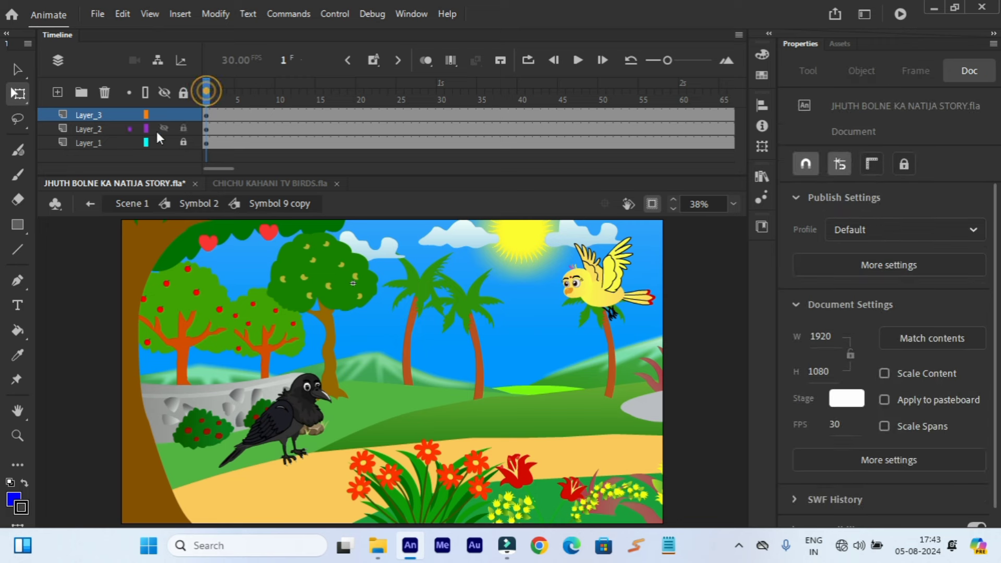
pyautogui.click(58, 93)
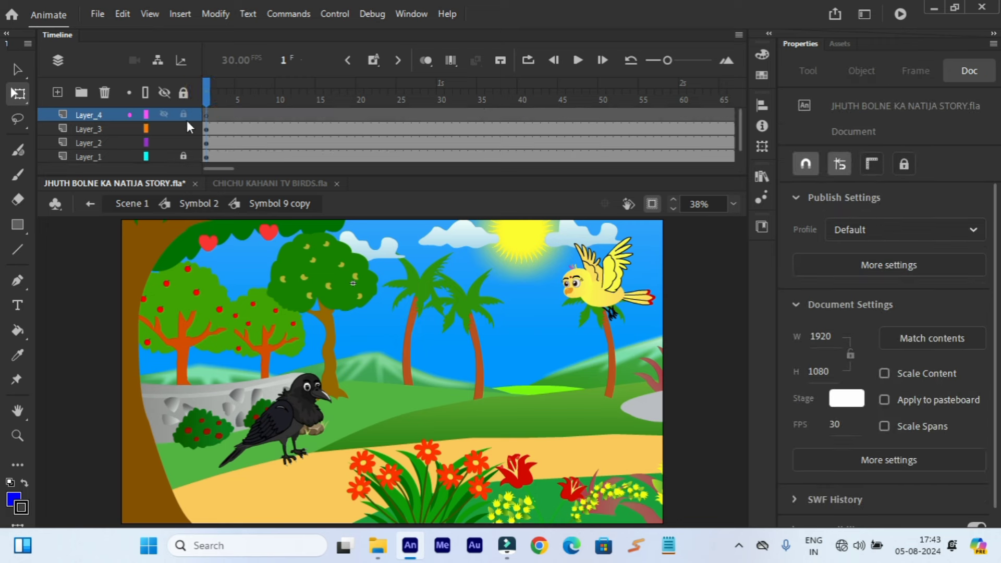
pyautogui.rightClick(207, 114)
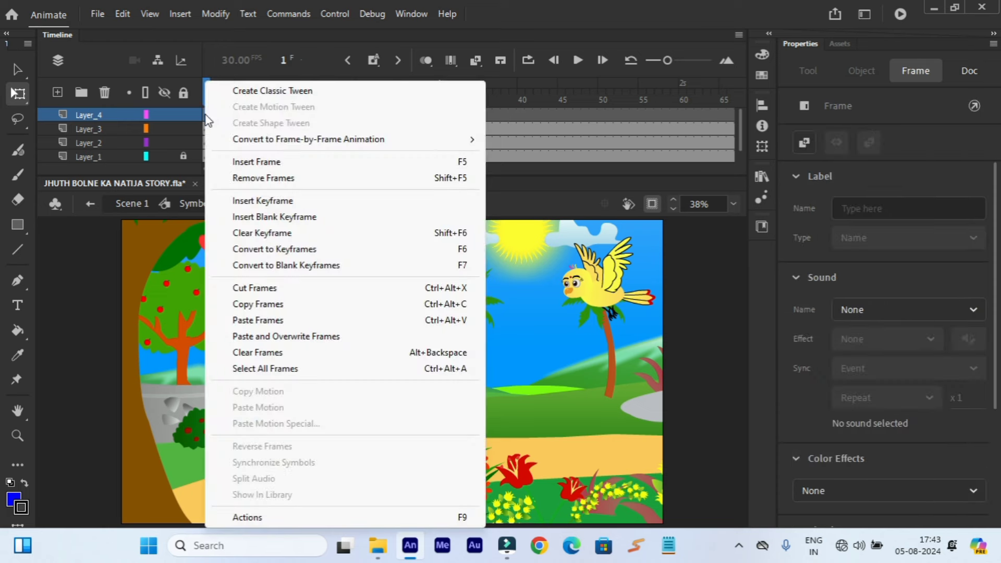
pyautogui.click(243, 320)
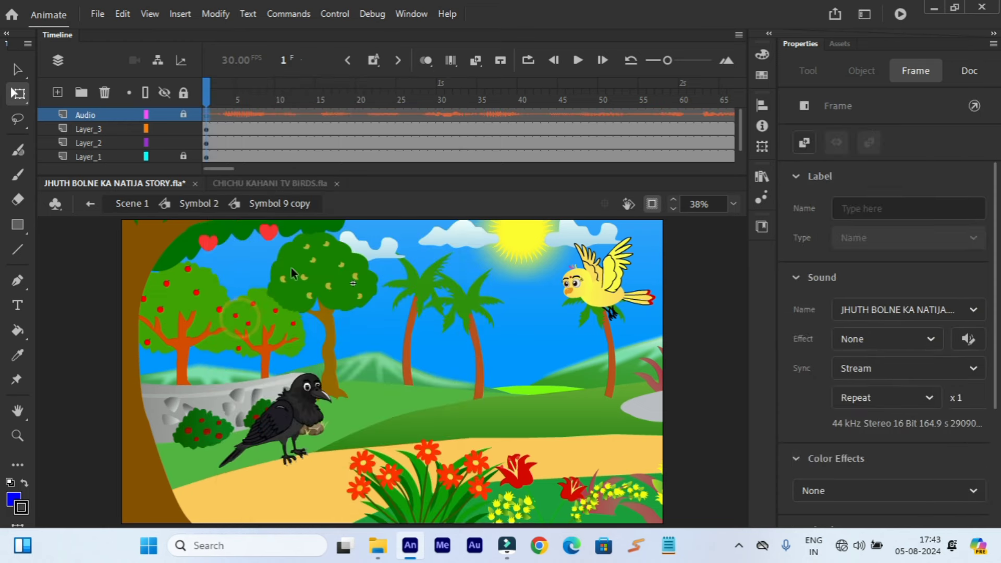
# Play the scene with its audio, then keyframe the yellow bird at frame 109 over the two middle palm trees.
pyautogui.click(583, 64)
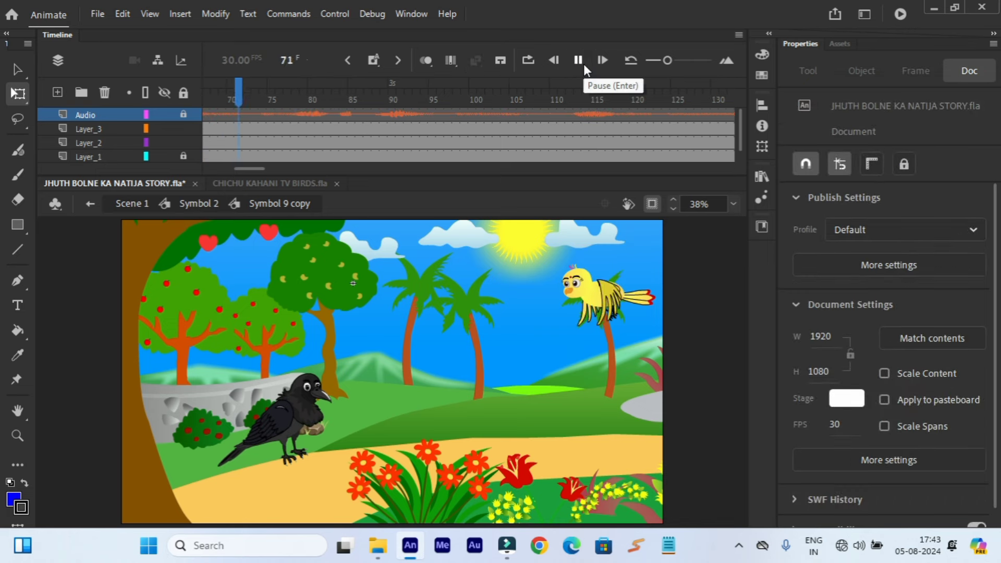
pyautogui.click(583, 65)
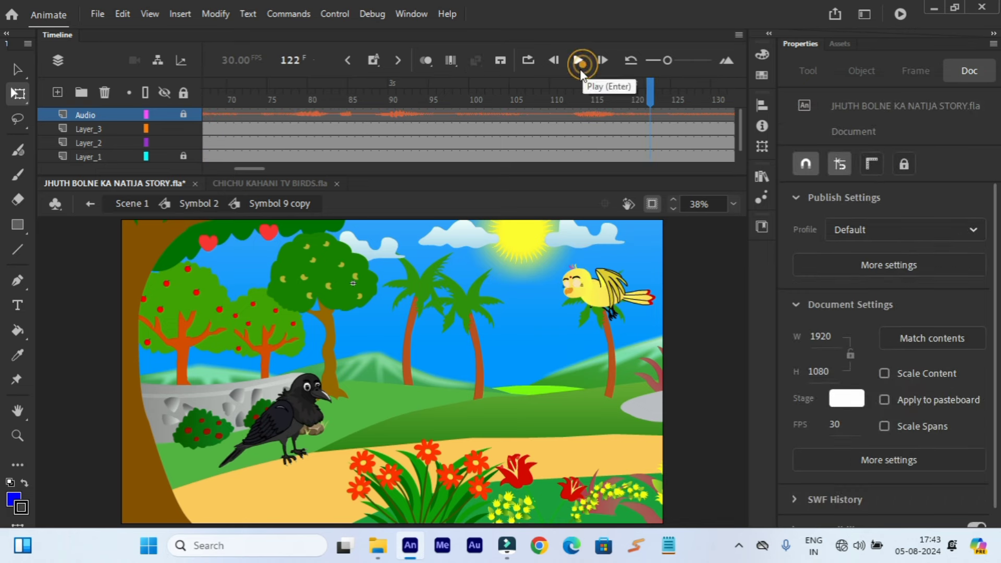
pyautogui.click(541, 92)
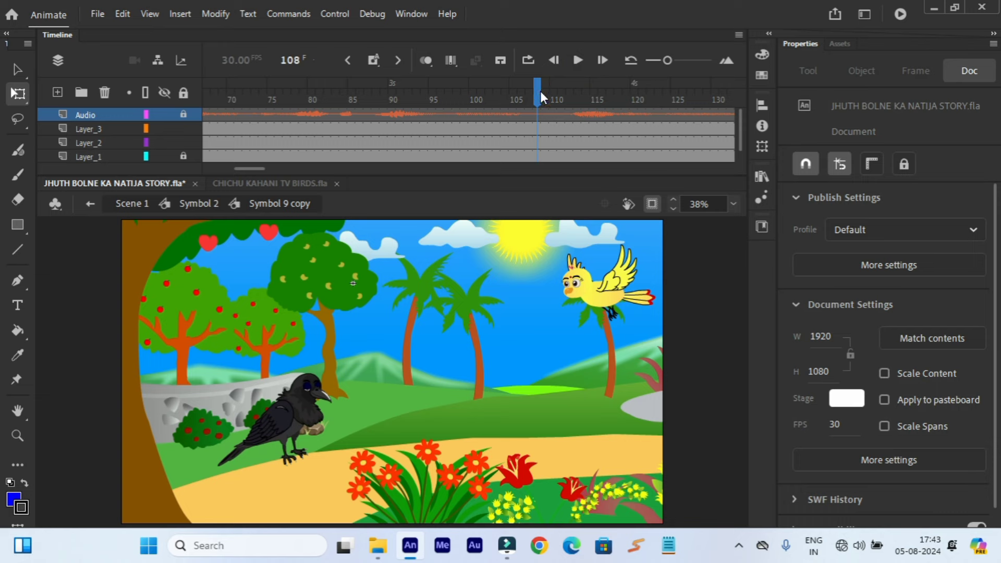
pyautogui.click(541, 92)
pyautogui.click(580, 296)
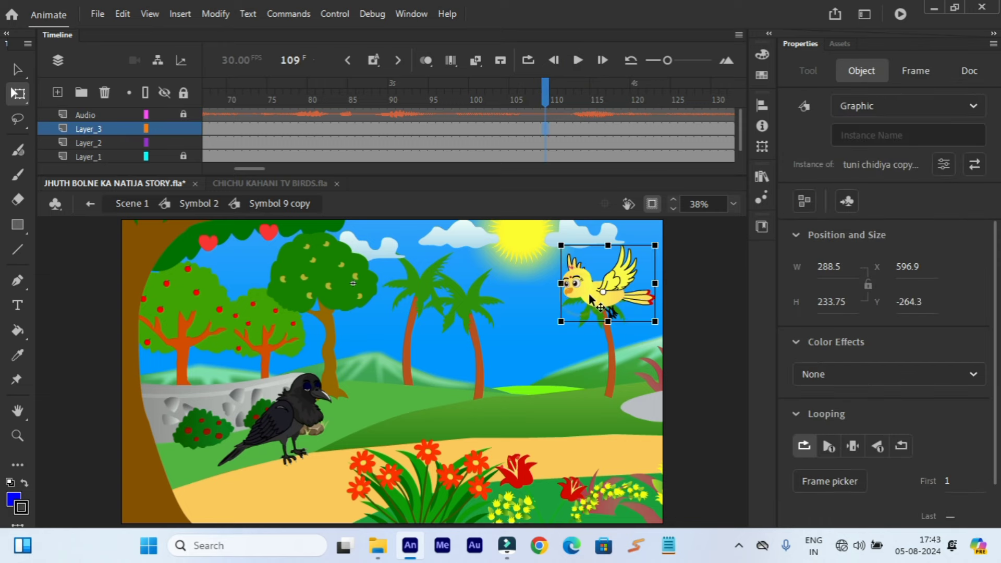
pyautogui.moveTo(579, 296); pyautogui.dragTo(406, 297)
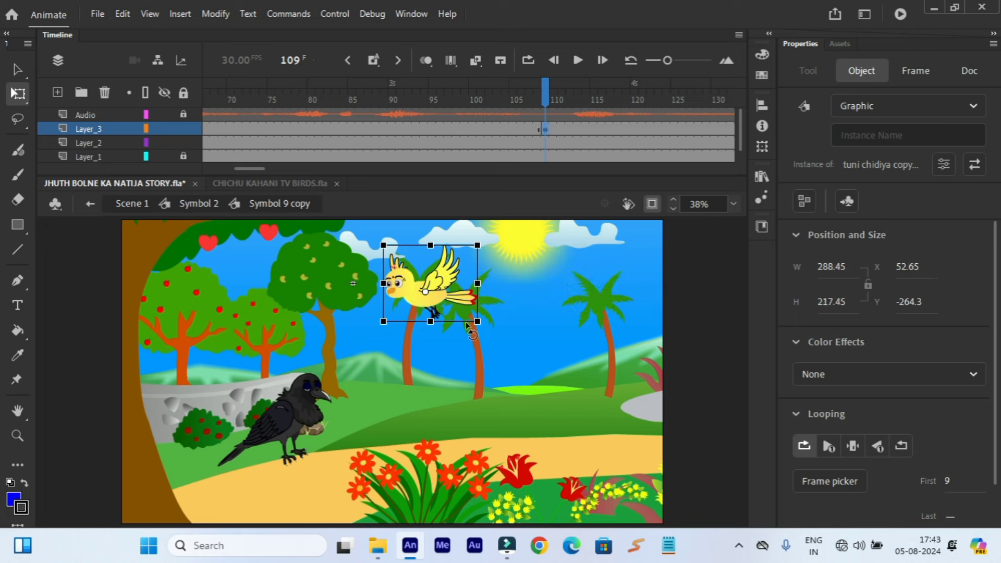
pyautogui.moveTo(439, 303); pyautogui.dragTo(469, 303)
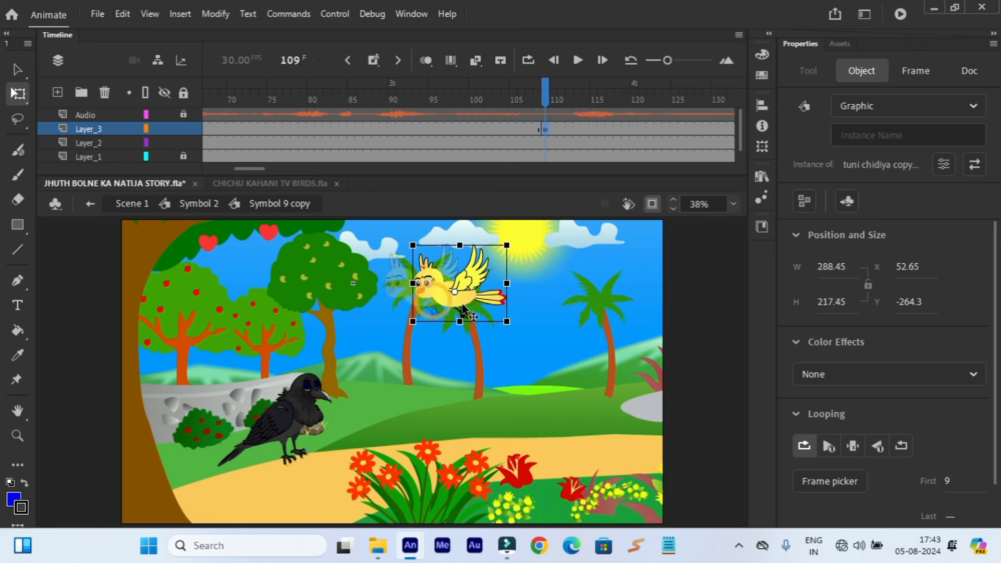
# Create a classic tween for the bird's flight on Layer_3 between frames 1 and 109, and return to frame 1.
pyautogui.rightClick(387, 129)
pyautogui.click(417, 92)
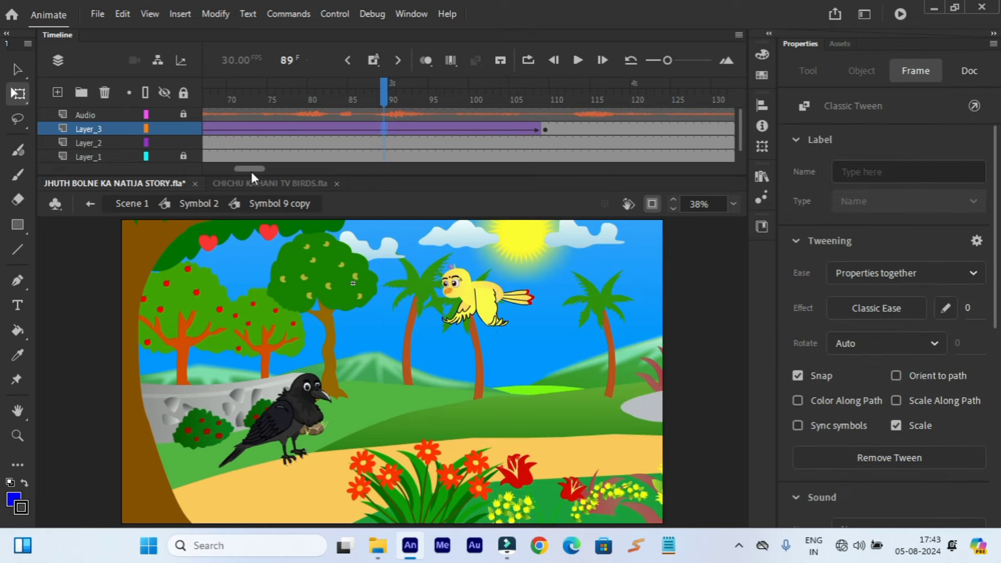
pyautogui.moveTo(251, 169); pyautogui.dragTo(216, 167)
pyautogui.click(206, 90)
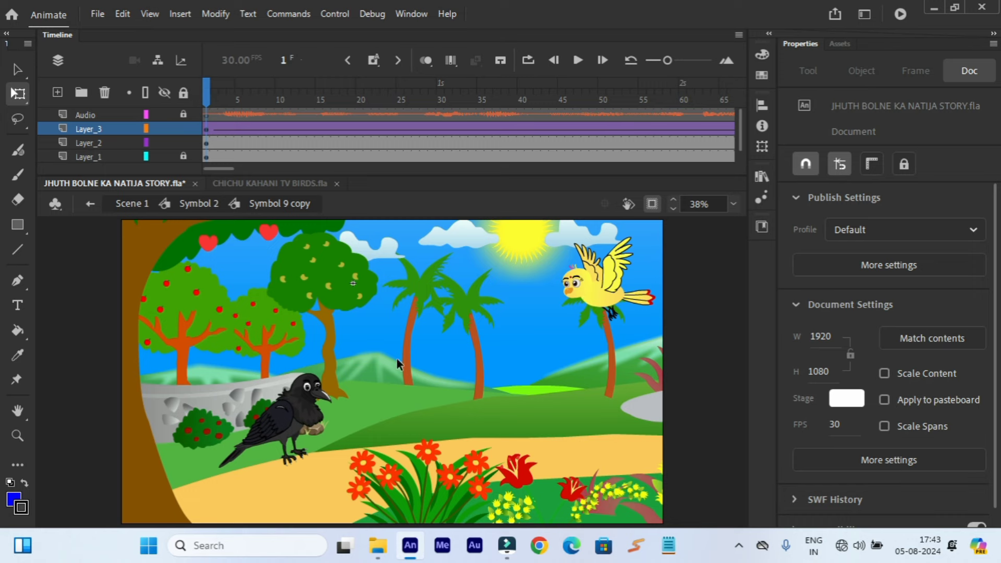
# Duplicate the crow on Layer_2 as kalu kauwa copy and open the duplicate for editing.
pyautogui.click(17, 435)
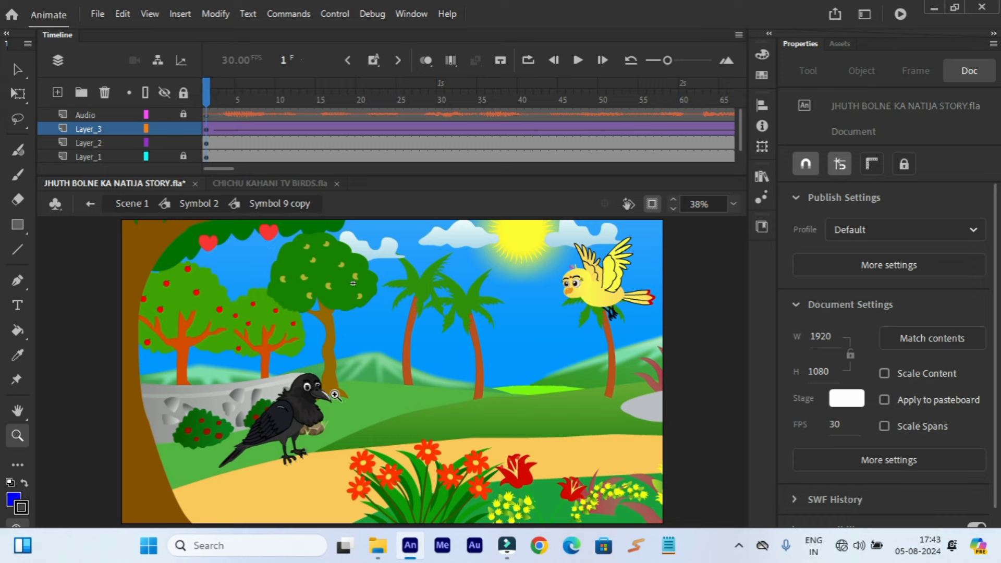
pyautogui.click(299, 408)
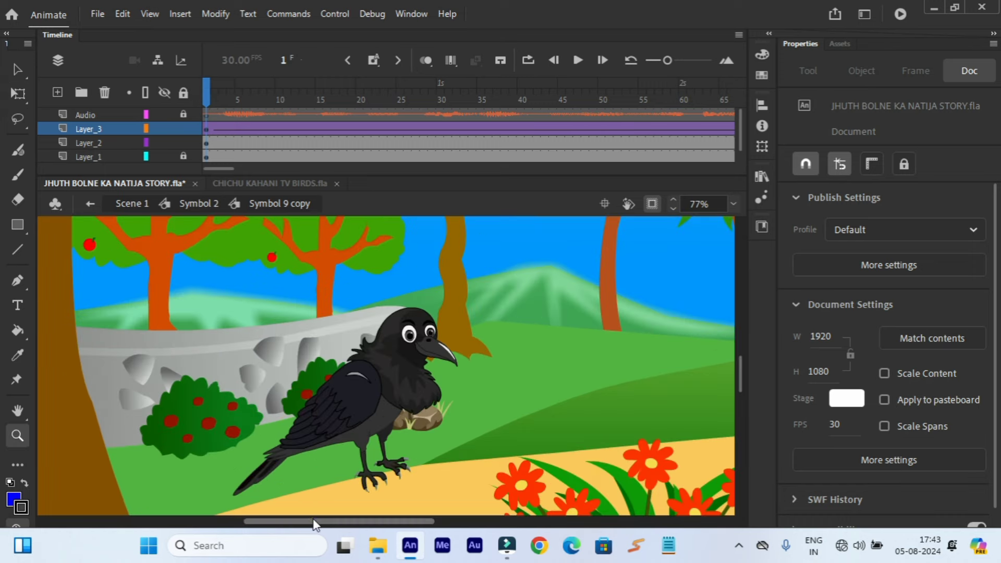
pyautogui.moveTo(313, 521); pyautogui.dragTo(334, 521)
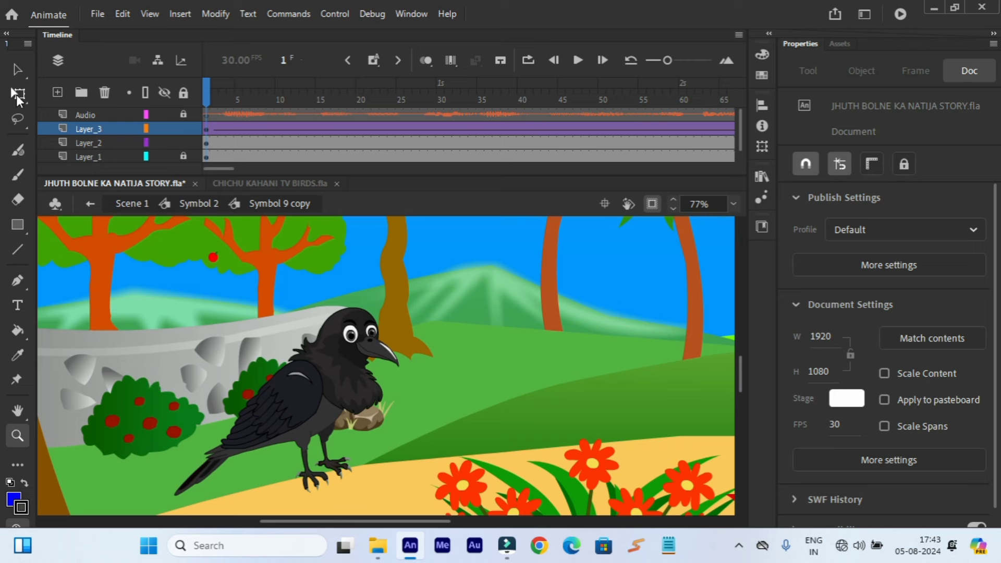
pyautogui.click(18, 69)
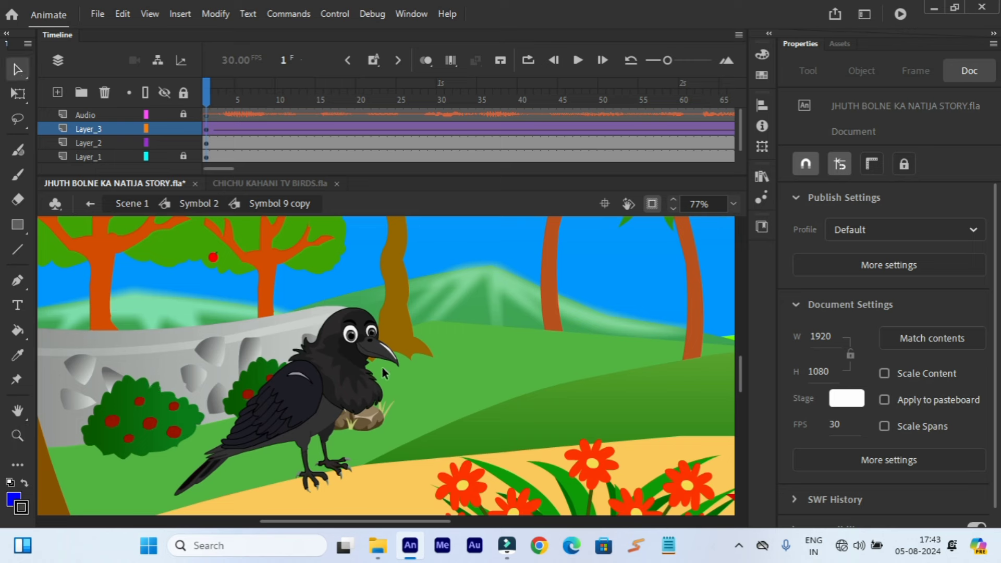
pyautogui.click(336, 392)
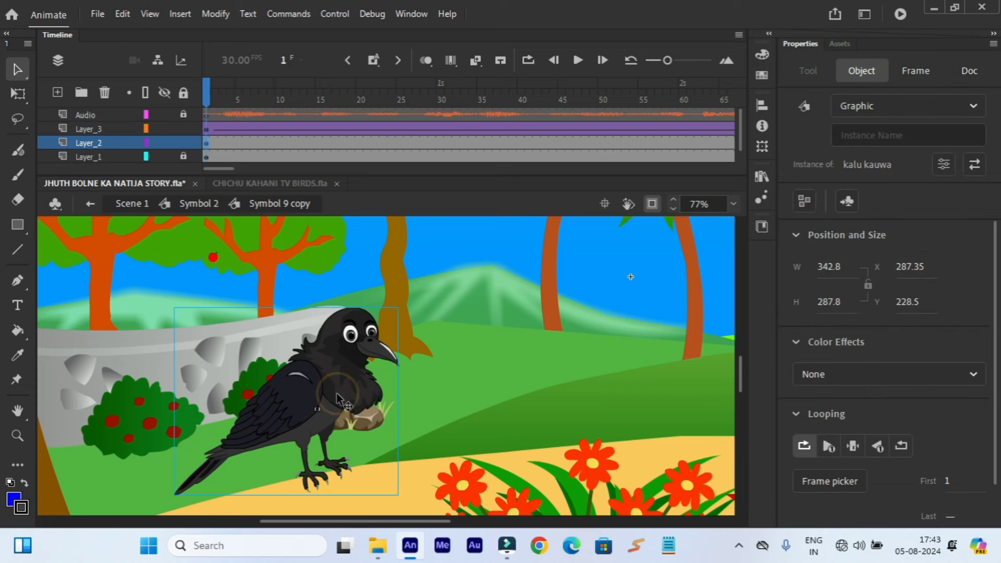
pyautogui.rightClick(336, 393)
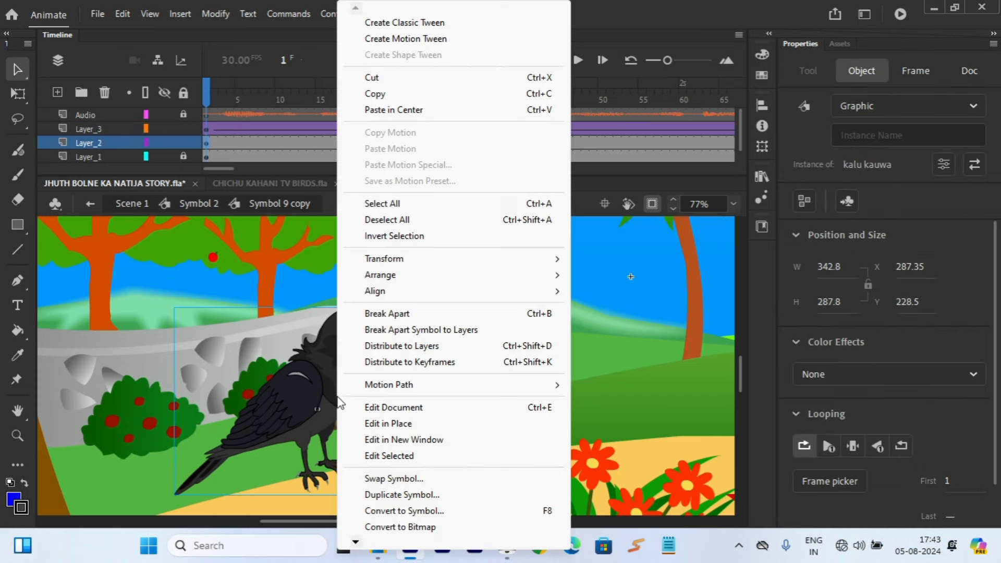
pyautogui.click(365, 495)
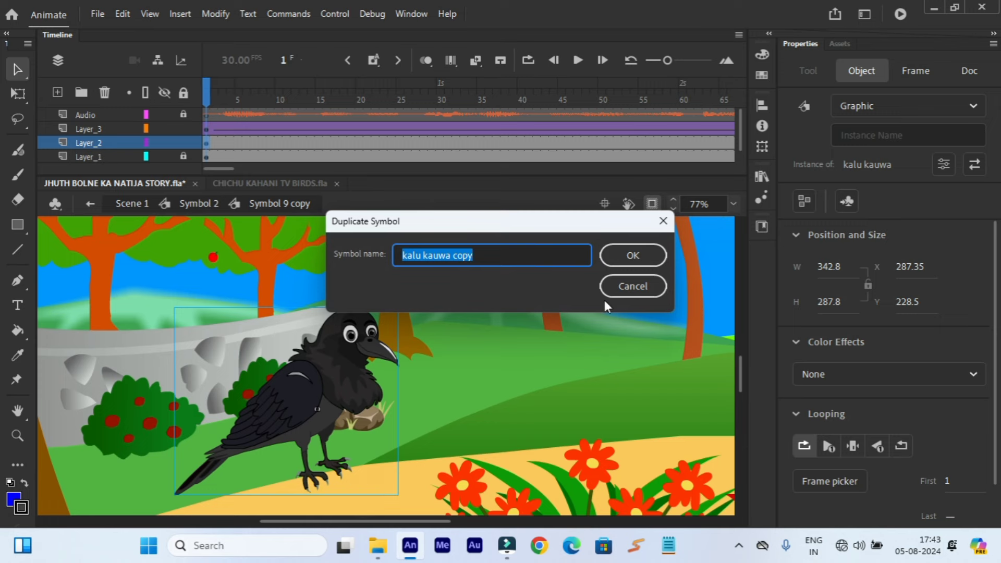
pyautogui.click(619, 254)
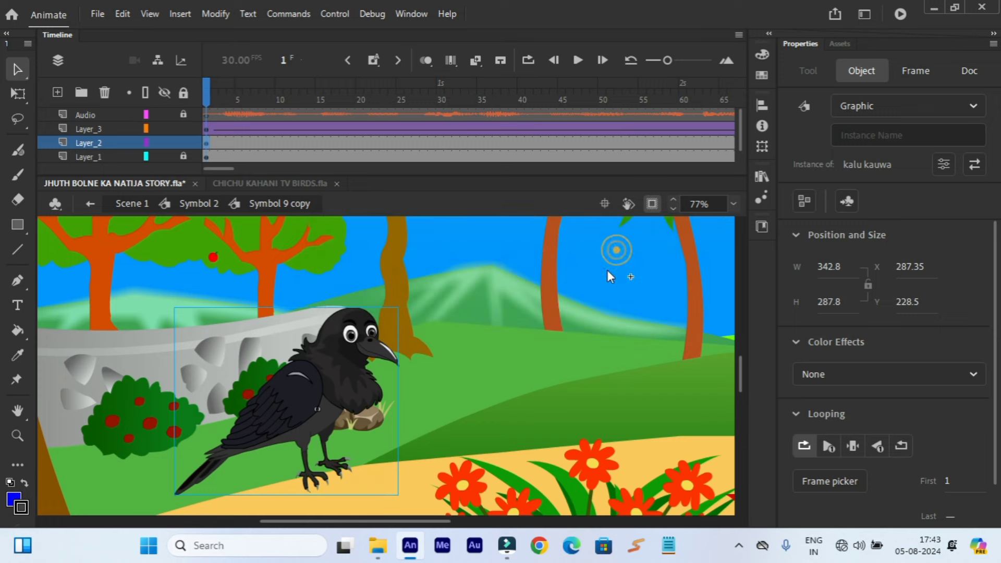
pyautogui.doubleClick(336, 393)
pyautogui.click(396, 384)
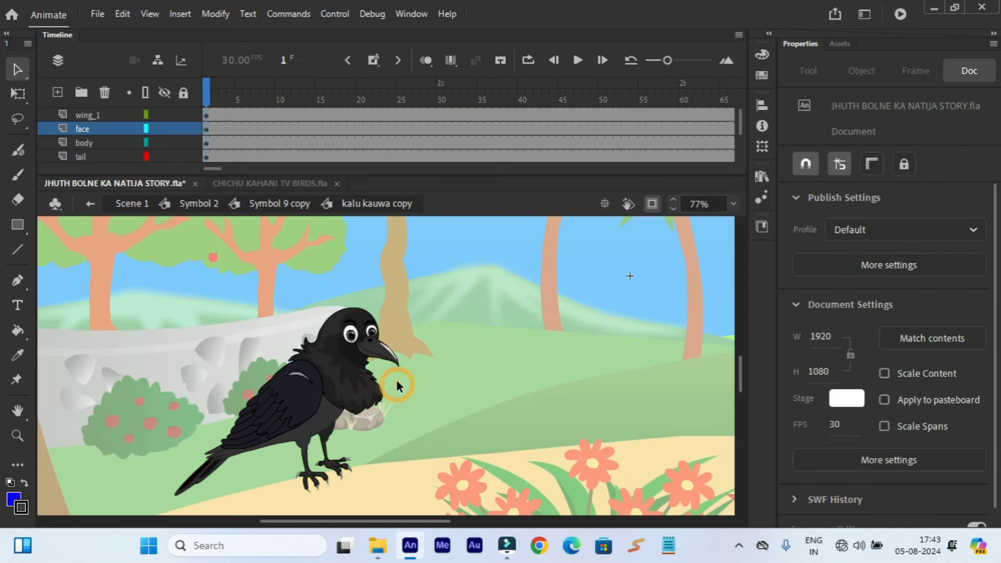
# Duplicate the crow's face symbol, rotate the head slightly counterclockwise to look up, and return to Symbol 9 copy.
pyautogui.click(345, 379)
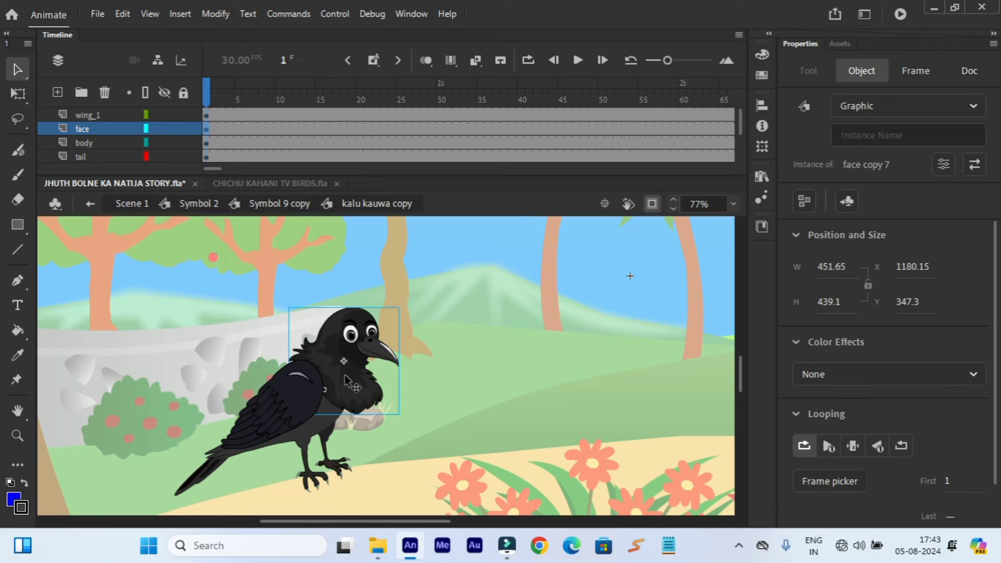
pyautogui.rightClick(345, 379)
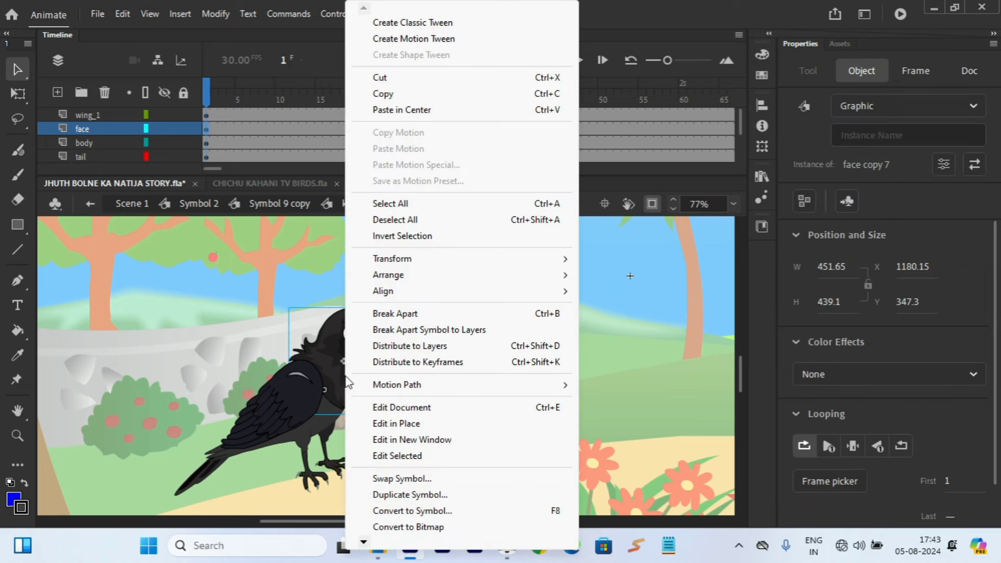
pyautogui.click(399, 495)
pyautogui.click(613, 249)
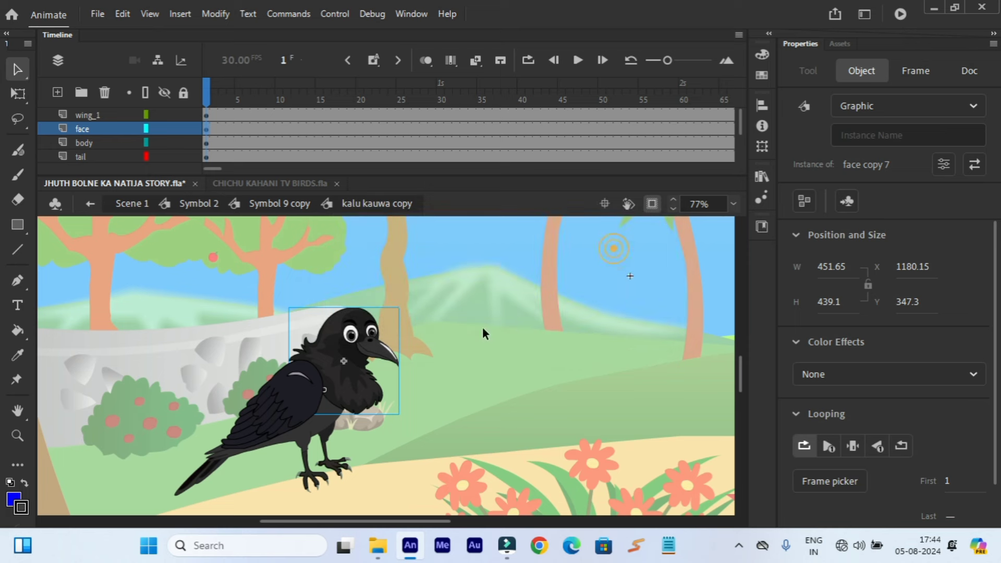
pyautogui.click(23, 98)
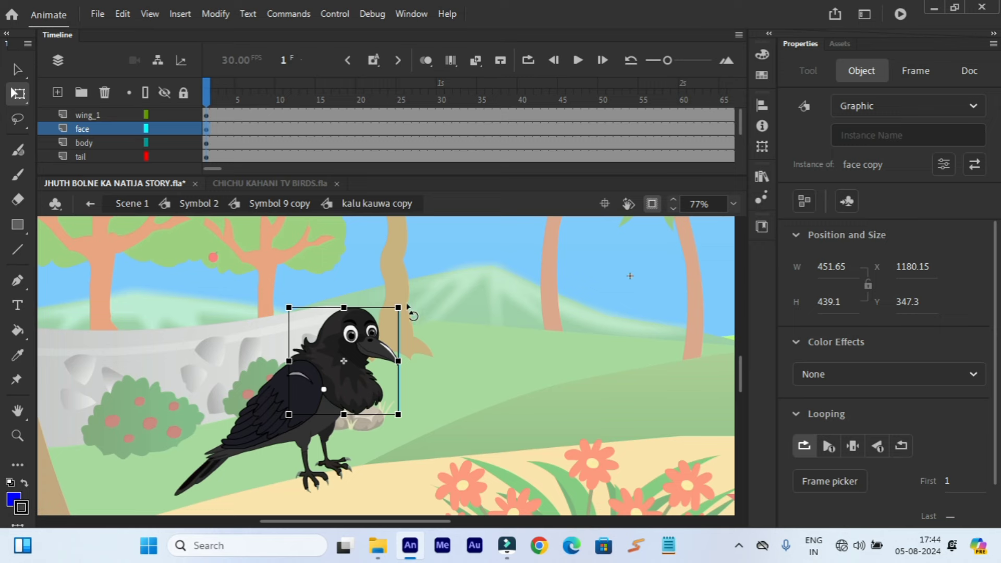
pyautogui.moveTo(409, 314); pyautogui.dragTo(395, 282)
pyautogui.click(89, 203)
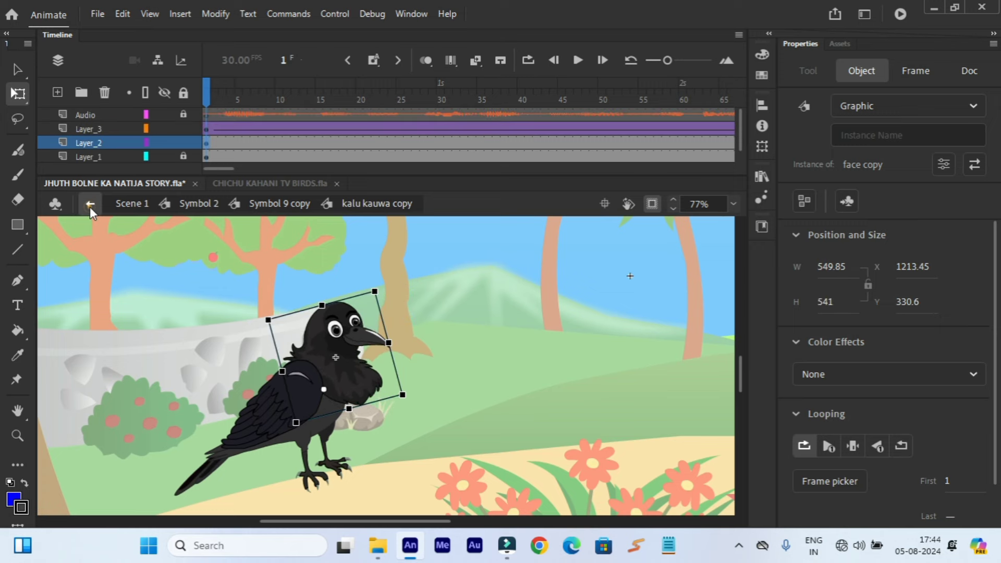
# Play the scene in Symbol 9 copy past frame 109 to check the bird's flight and the crow's raised head.
pyautogui.click(735, 204)
pyautogui.click(733, 204)
pyautogui.click(756, 220)
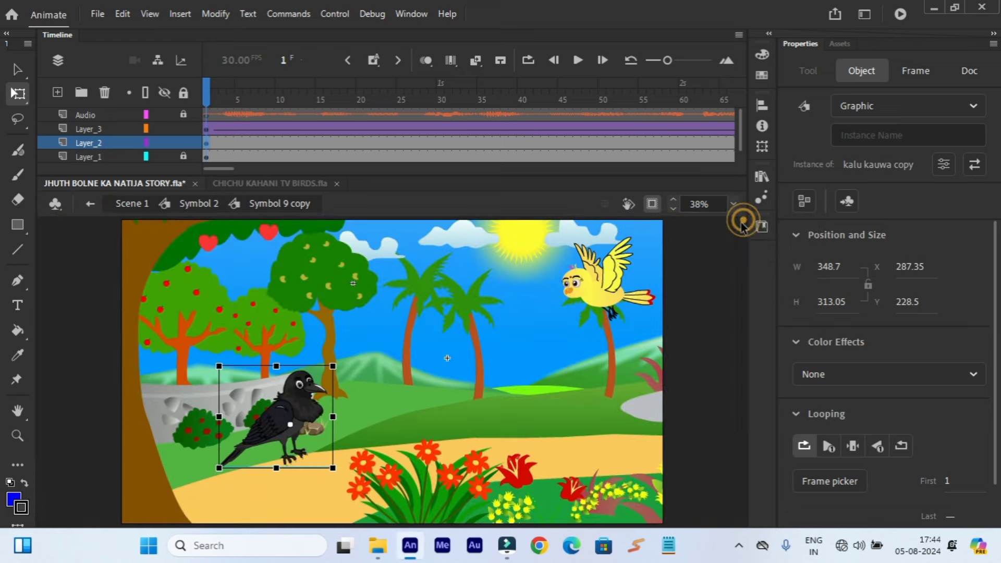
pyautogui.click(577, 61)
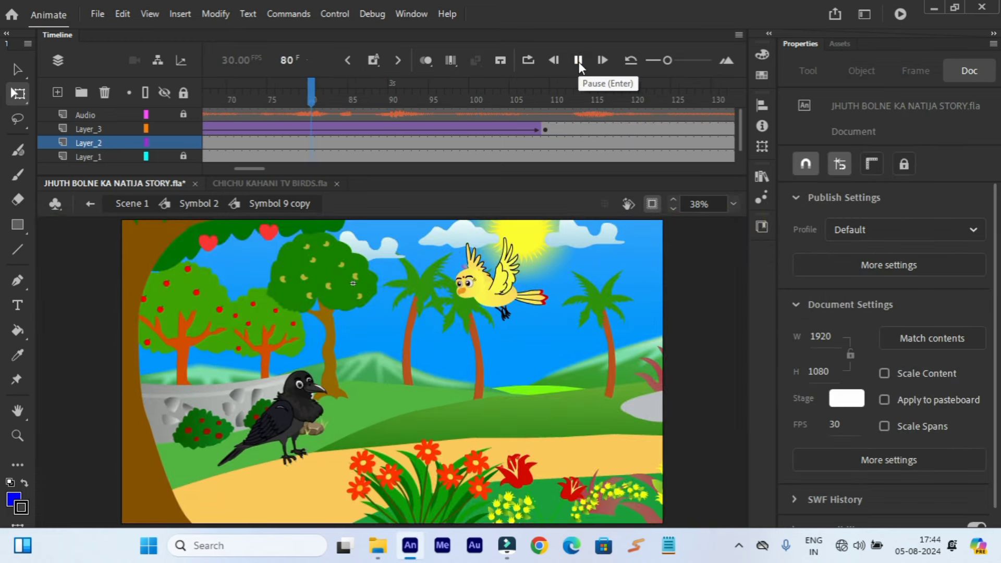
pyautogui.click(578, 60)
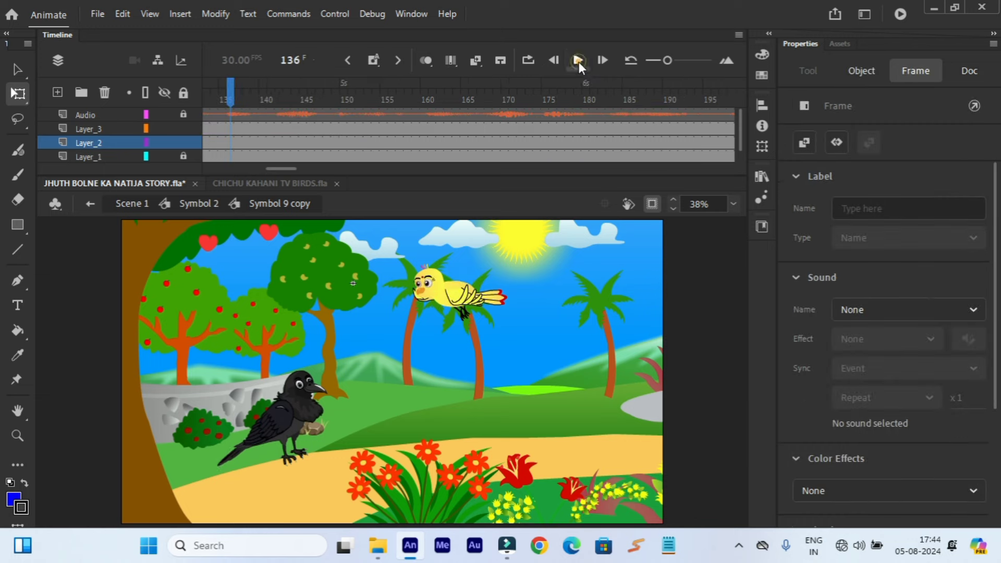
# Return from Symbol 9 copy to Symbol 2 and play the wider shot from about frame 1245 to review the bird's flight.
pyautogui.moveTo(232, 89); pyautogui.dragTo(375, 88)
pyautogui.click(317, 232)
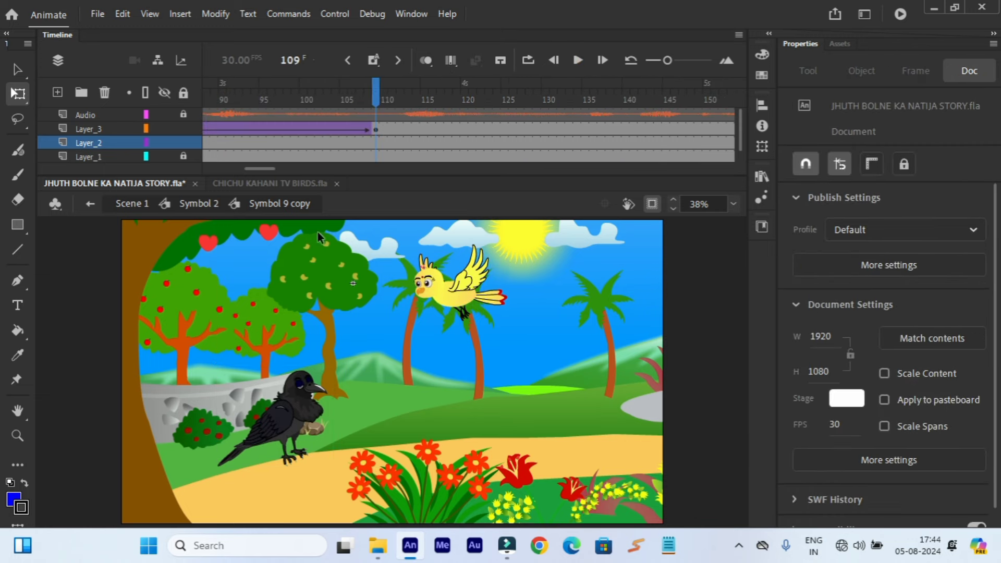
pyautogui.click(88, 204)
pyautogui.click(336, 171)
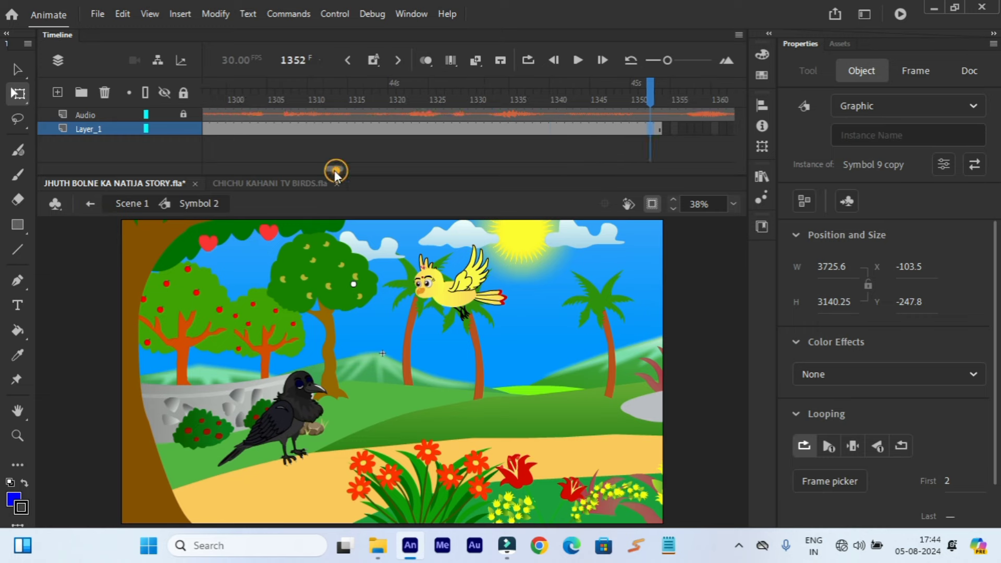
pyautogui.moveTo(336, 173); pyautogui.dragTo(327, 172)
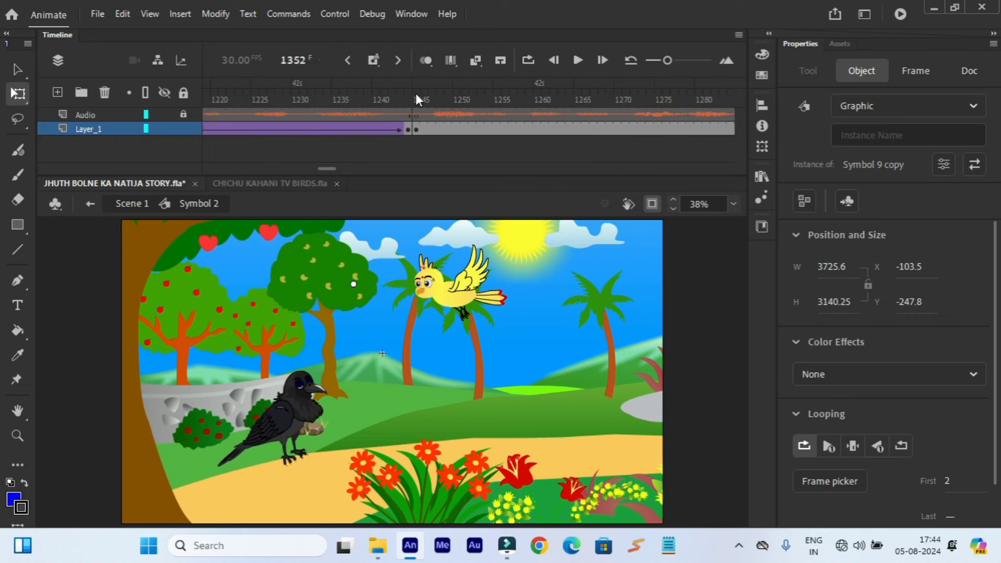
pyautogui.click(417, 93)
pyautogui.click(578, 59)
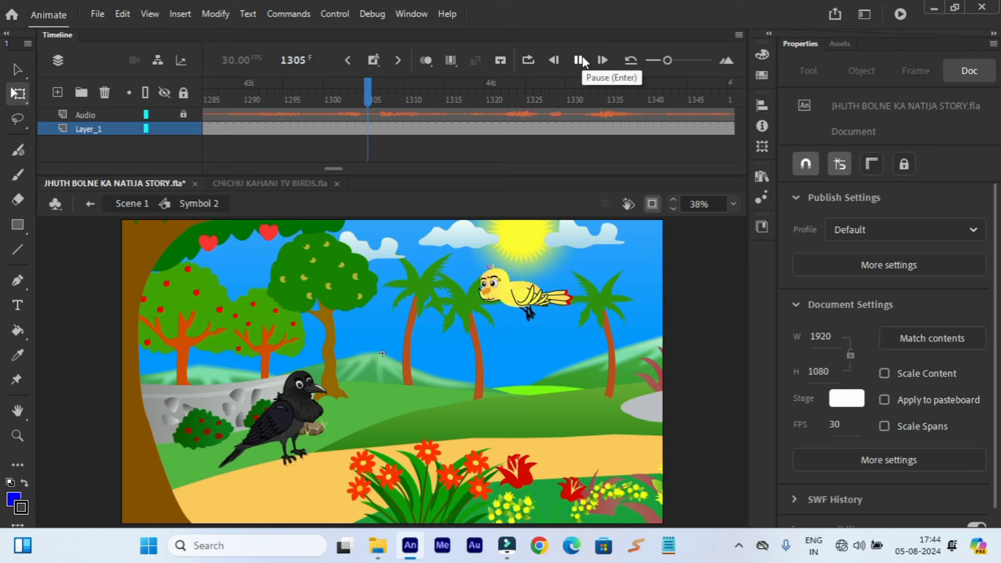
pyautogui.click(578, 60)
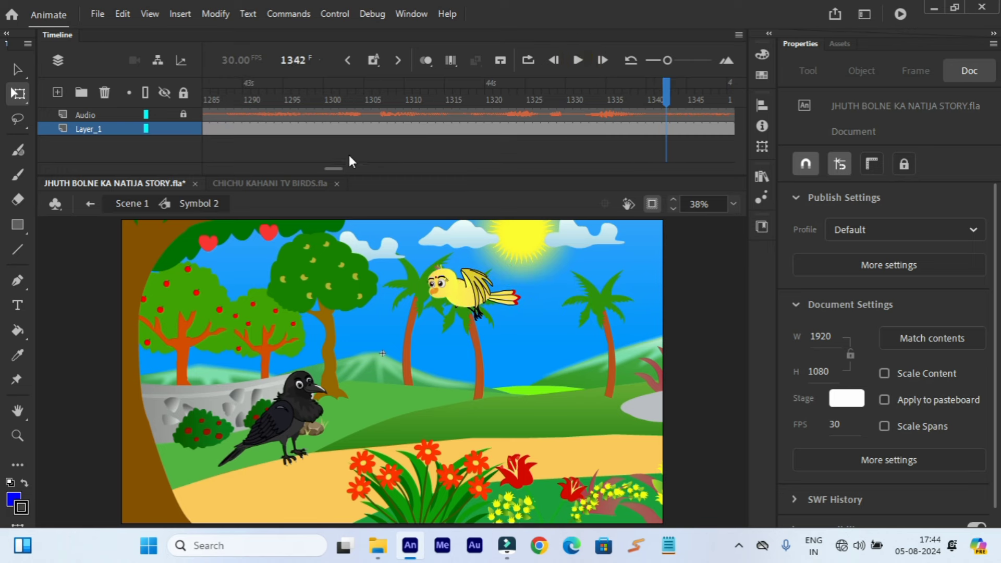
# Insert a keyframe on Layer_1 at frame 1286 for the wider shot.
pyautogui.moveTo(337, 168); pyautogui.dragTo(330, 170)
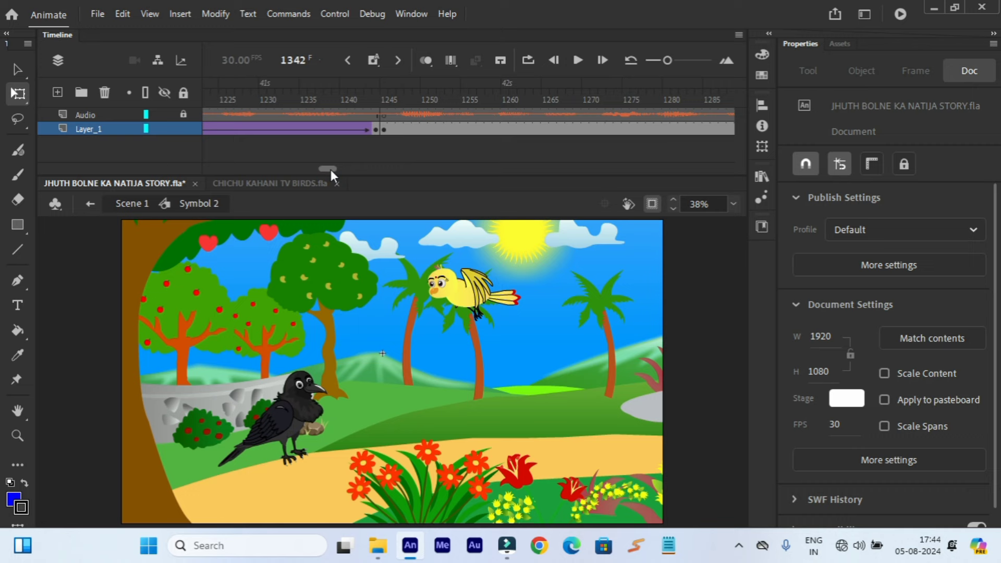
pyautogui.click(383, 98)
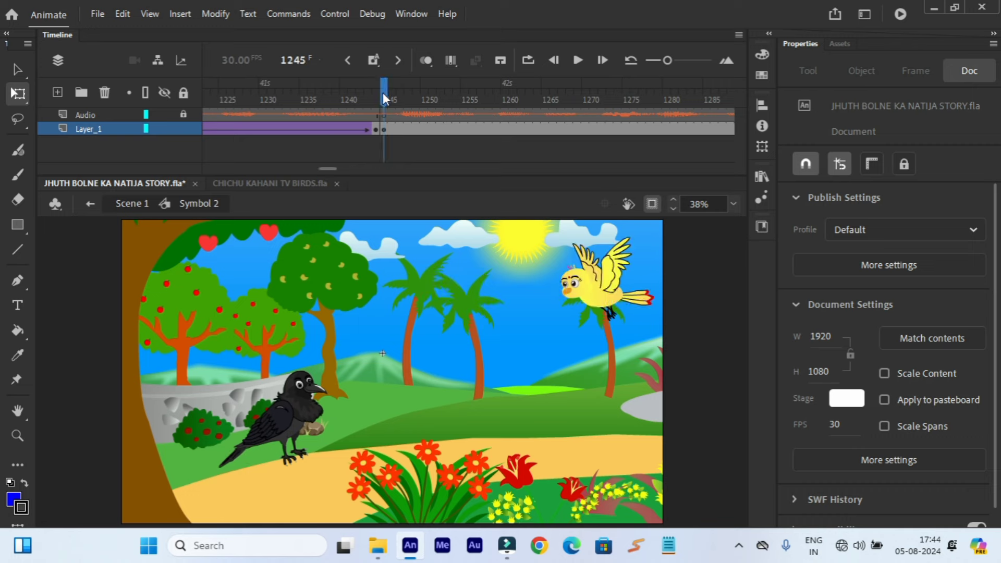
pyautogui.moveTo(383, 92); pyautogui.dragTo(714, 128)
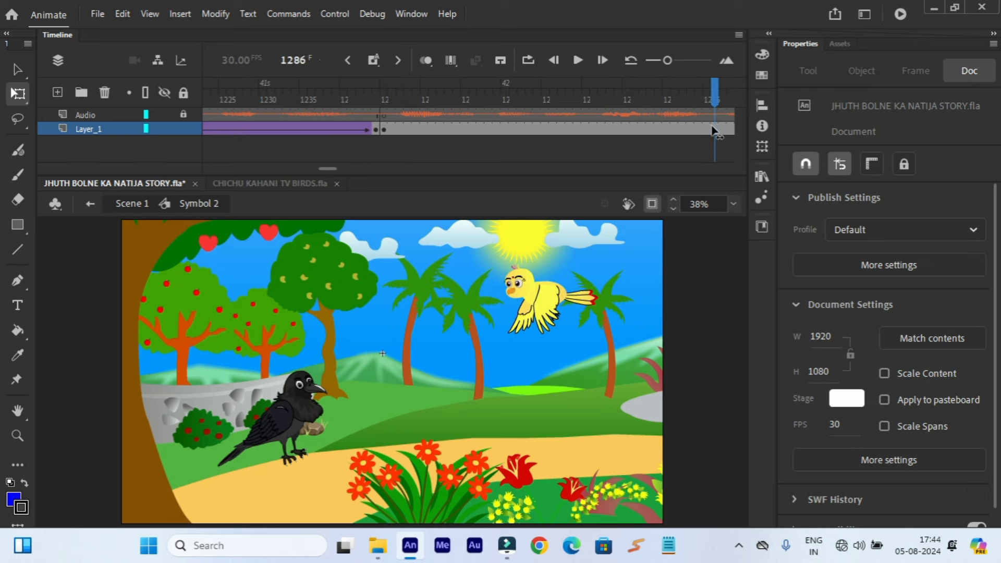
pyautogui.rightClick(714, 128)
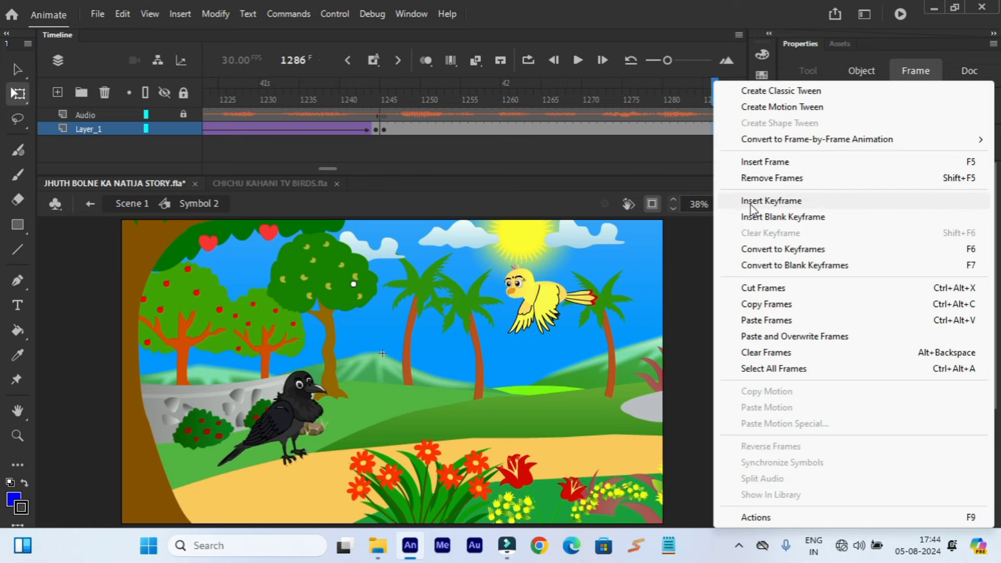
pyautogui.click(779, 202)
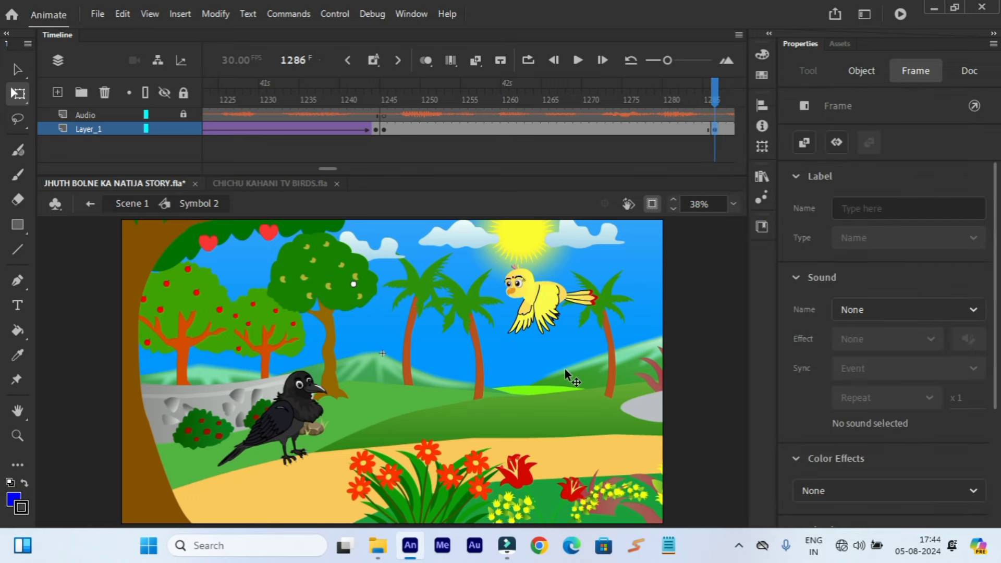
# Enlarge the Symbol 9 copy instance at frame 1286 to about 4246 by 3579 px and shift it left to X -155.55.
pyautogui.hotkey('ctrl', '-')
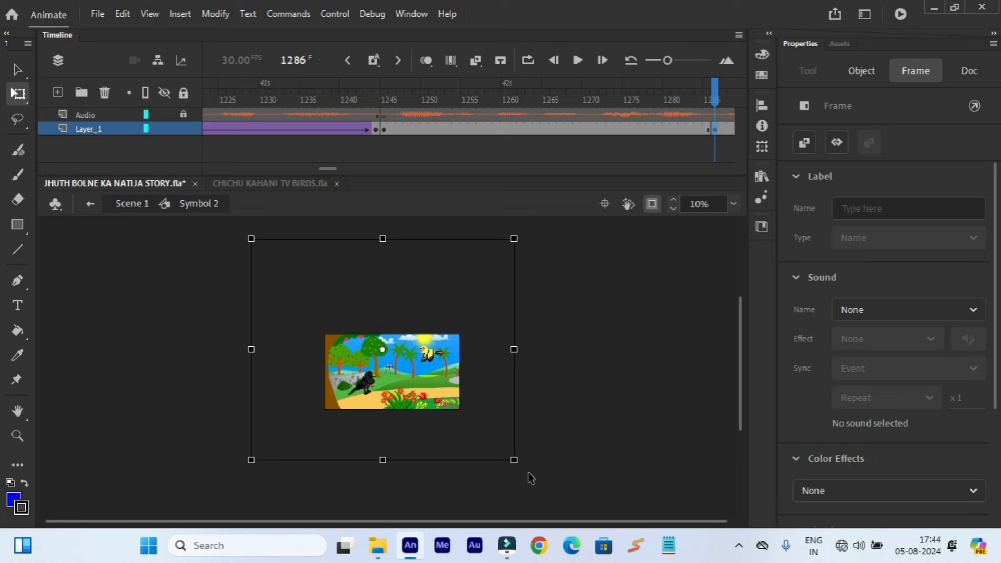
pyautogui.moveTo(514, 460); pyautogui.dragTo(532, 475)
pyautogui.moveTo(458, 409); pyautogui.dragTo(453, 407)
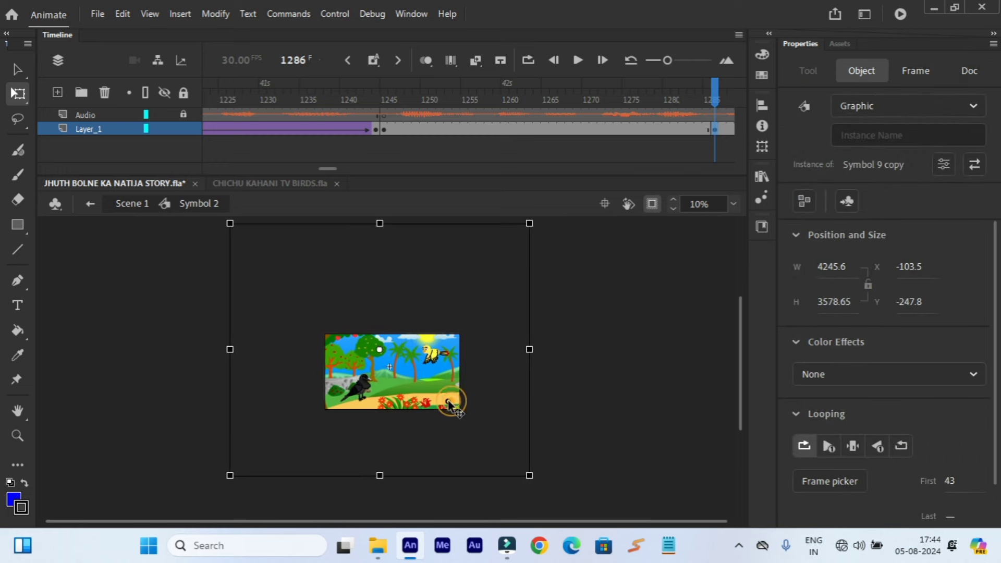
pyautogui.click(731, 204)
pyautogui.click(740, 216)
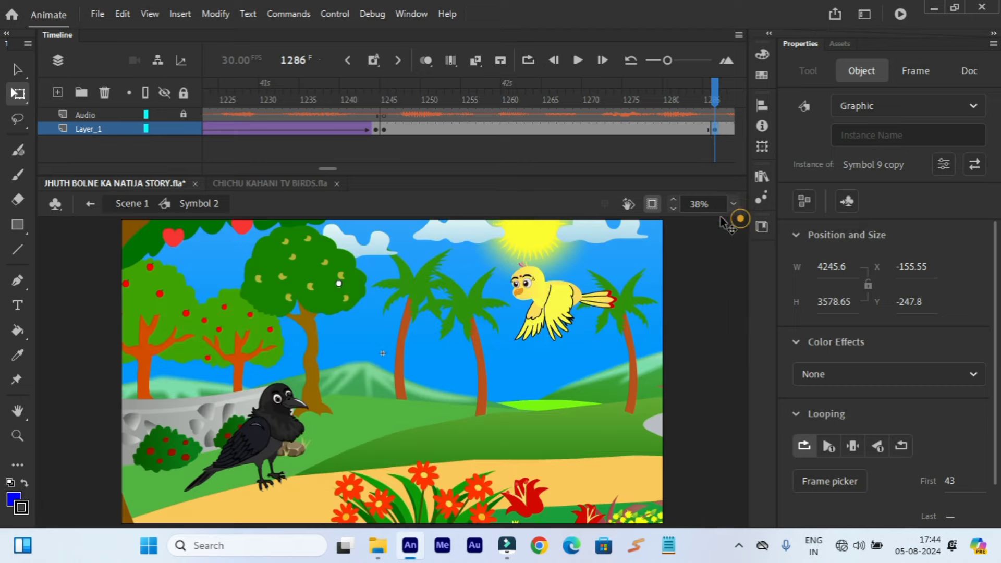
# Create a classic tween on Layer_1 between frames 1245 and 1286, and play from frame 1240 through the shot's end near frame 1354.
pyautogui.rightClick(528, 129)
pyautogui.click(572, 91)
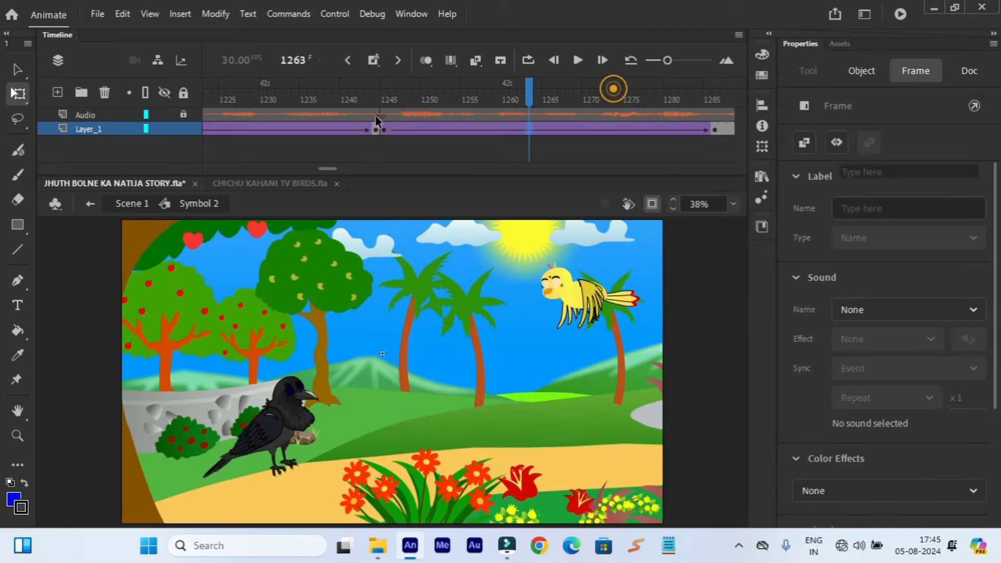
pyautogui.click(343, 99)
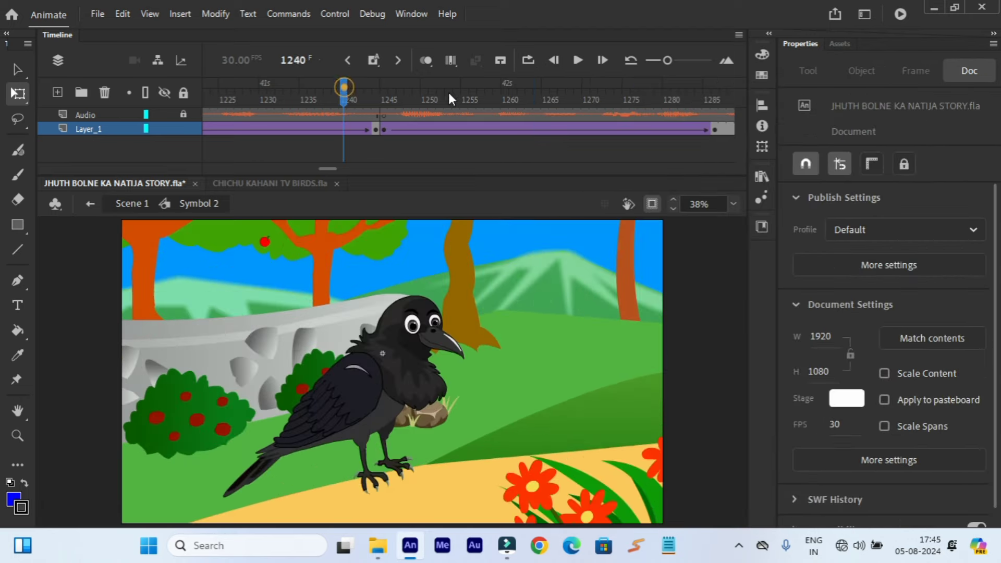
pyautogui.click(577, 61)
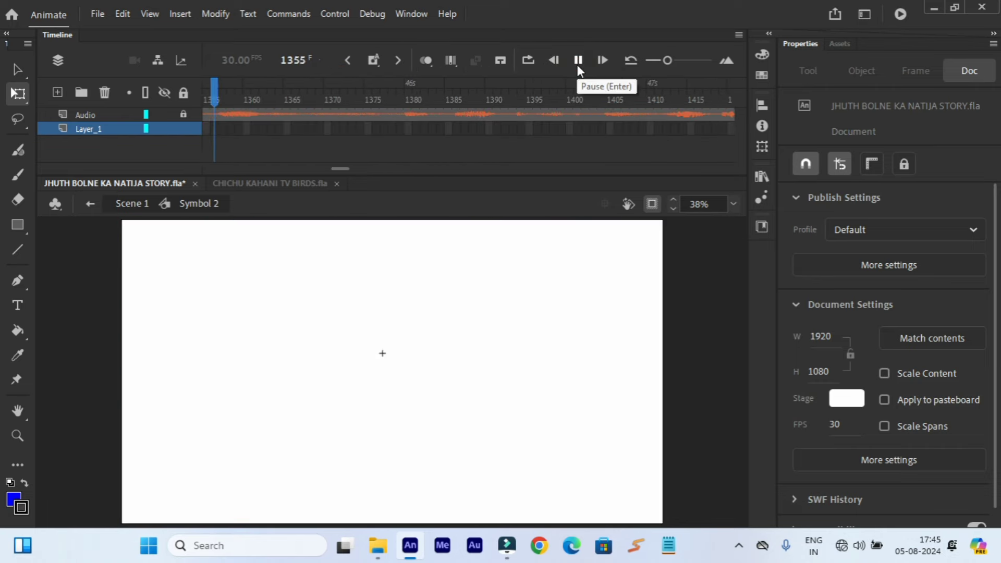
pyautogui.click(577, 62)
pyautogui.moveTo(319, 96)
pyautogui.mouseDown()
pyautogui.moveTo(205, 99)
pyautogui.moveTo(399, 123)
pyautogui.mouseUp()
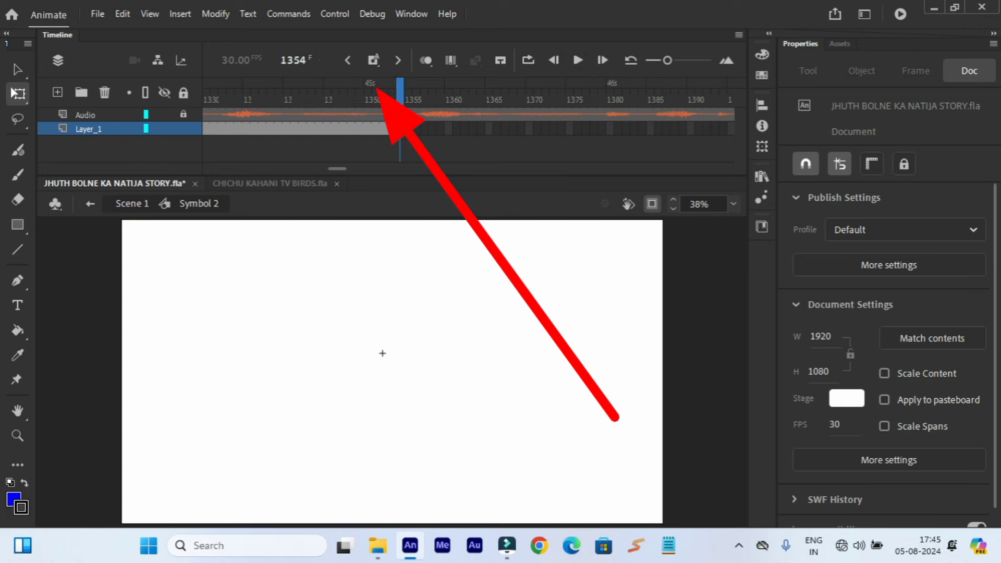